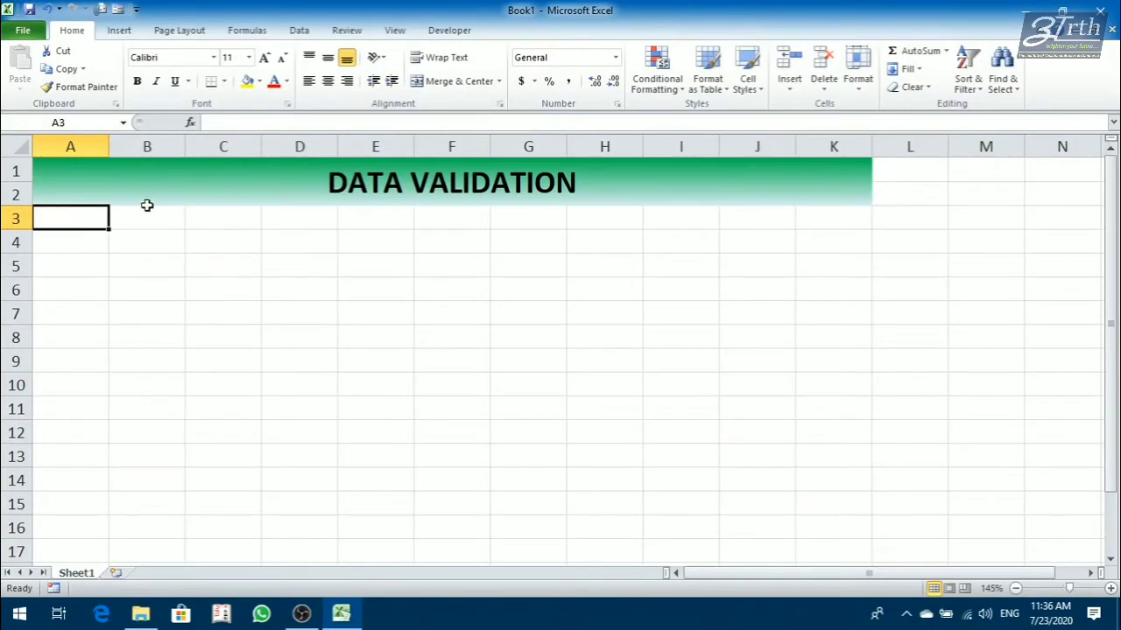
Set the two-colour gradient fill of the DATA VALIDATION heading to yellow as Color 1 and orange as Color 2.
click(174, 190)
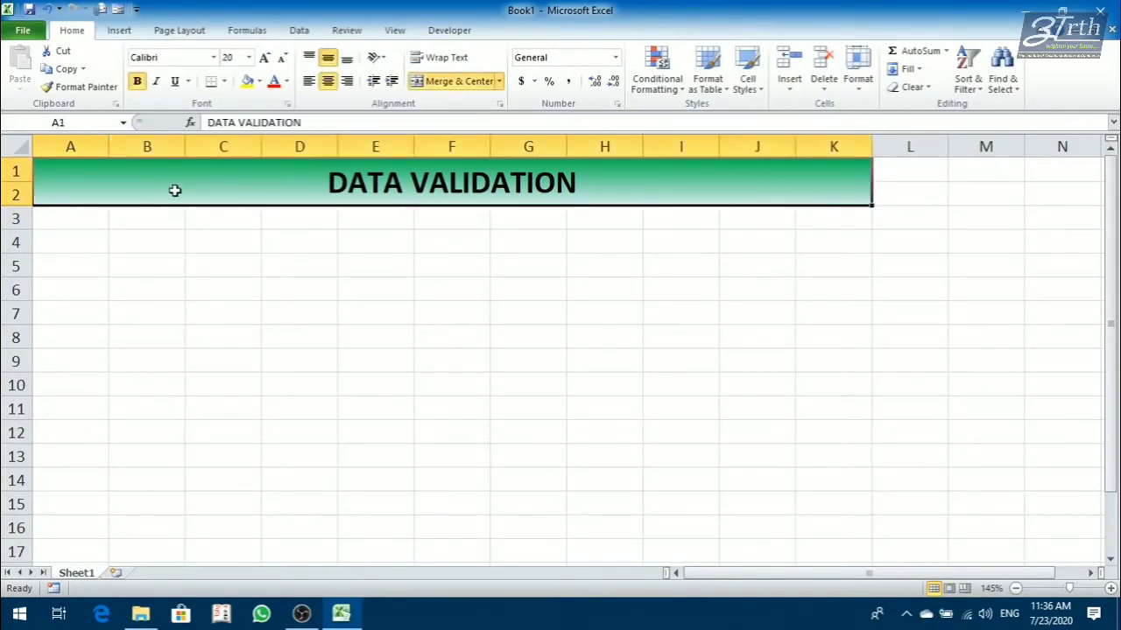
right_click(175, 190)
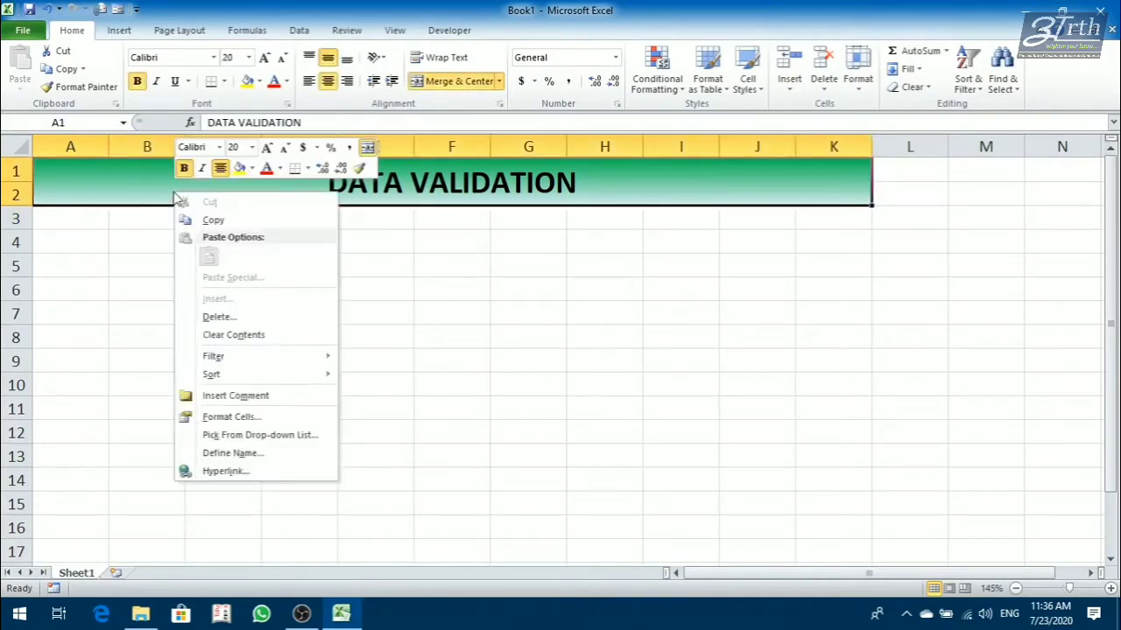
click(242, 418)
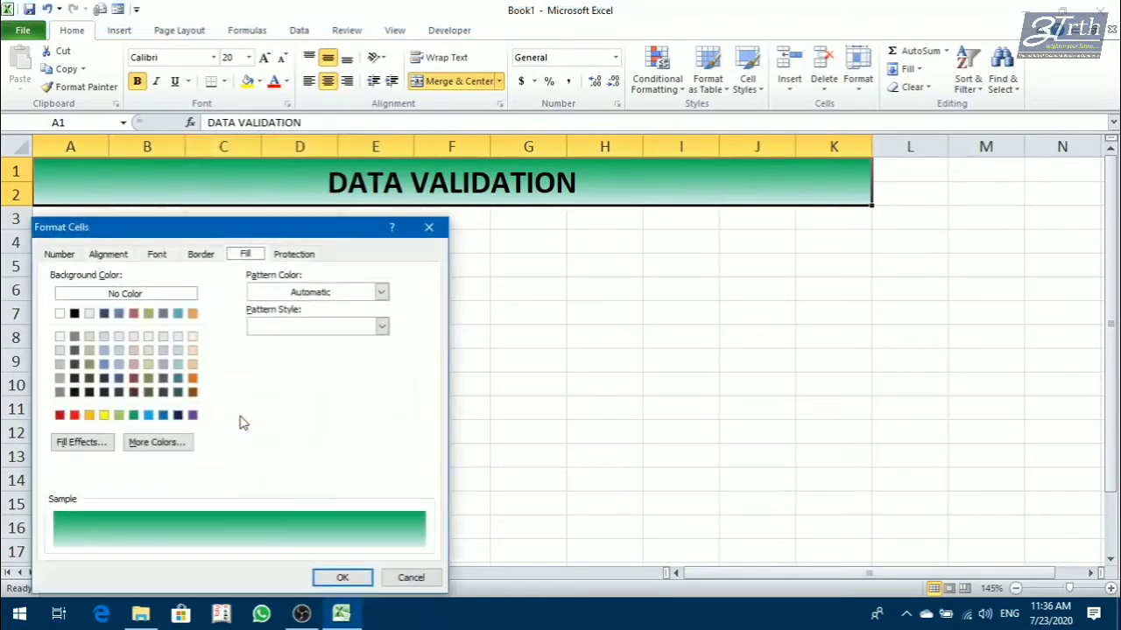
click(80, 442)
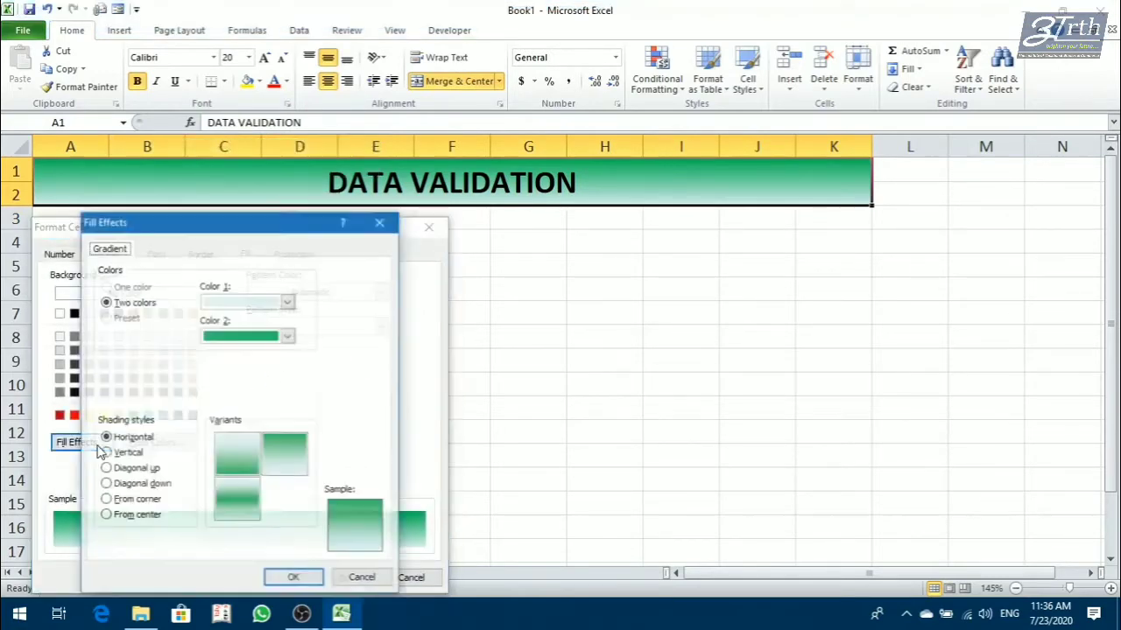
click(235, 308)
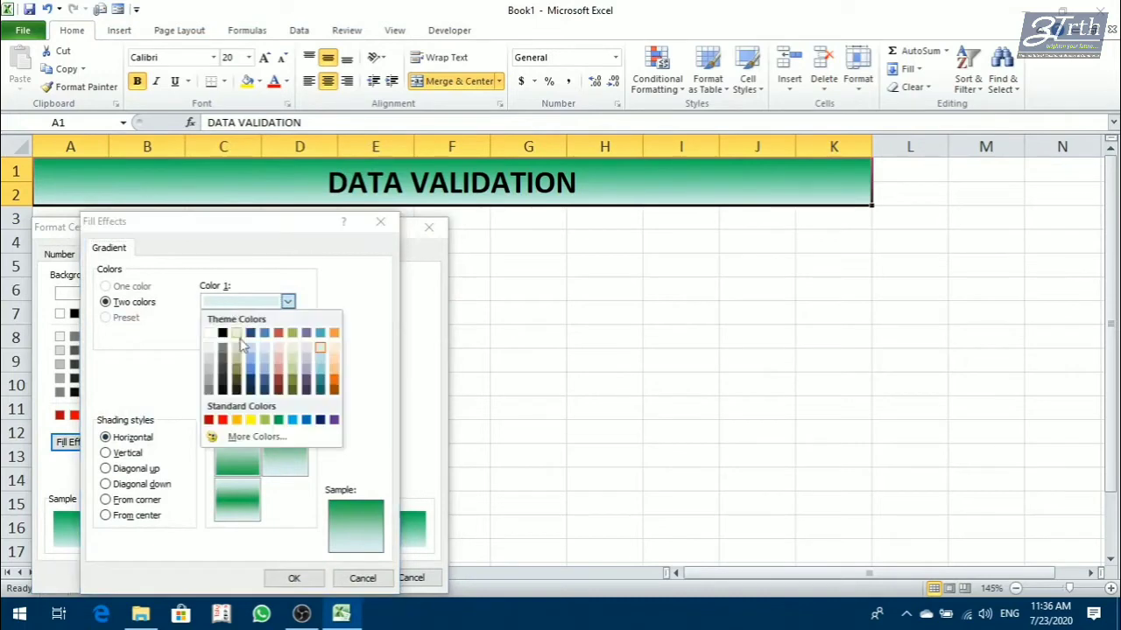
click(266, 362)
click(265, 338)
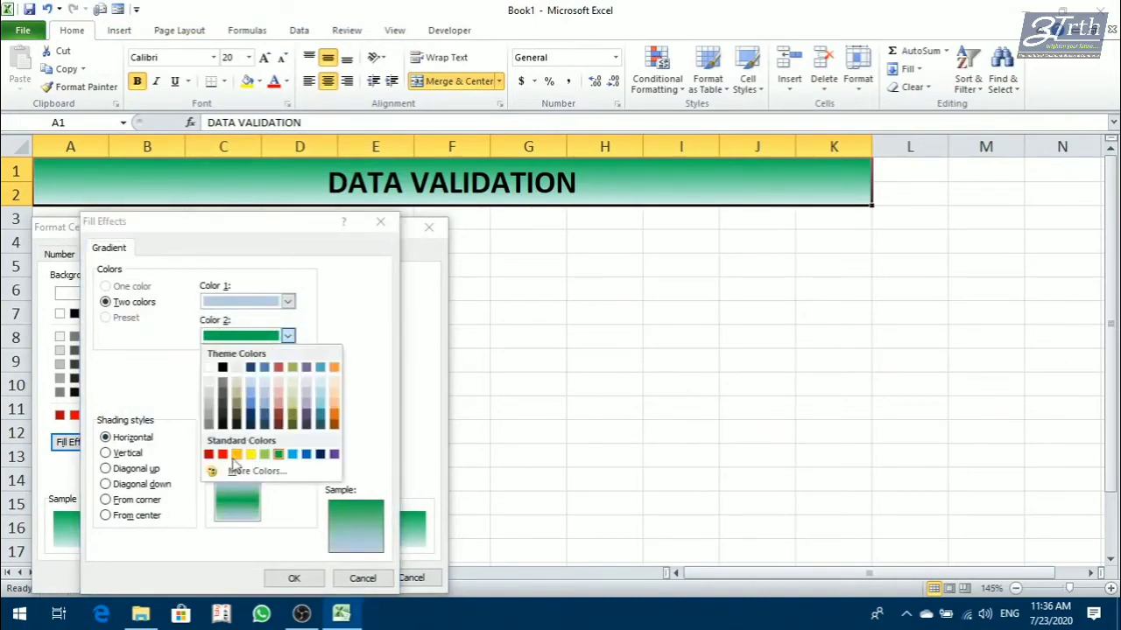
click(338, 423)
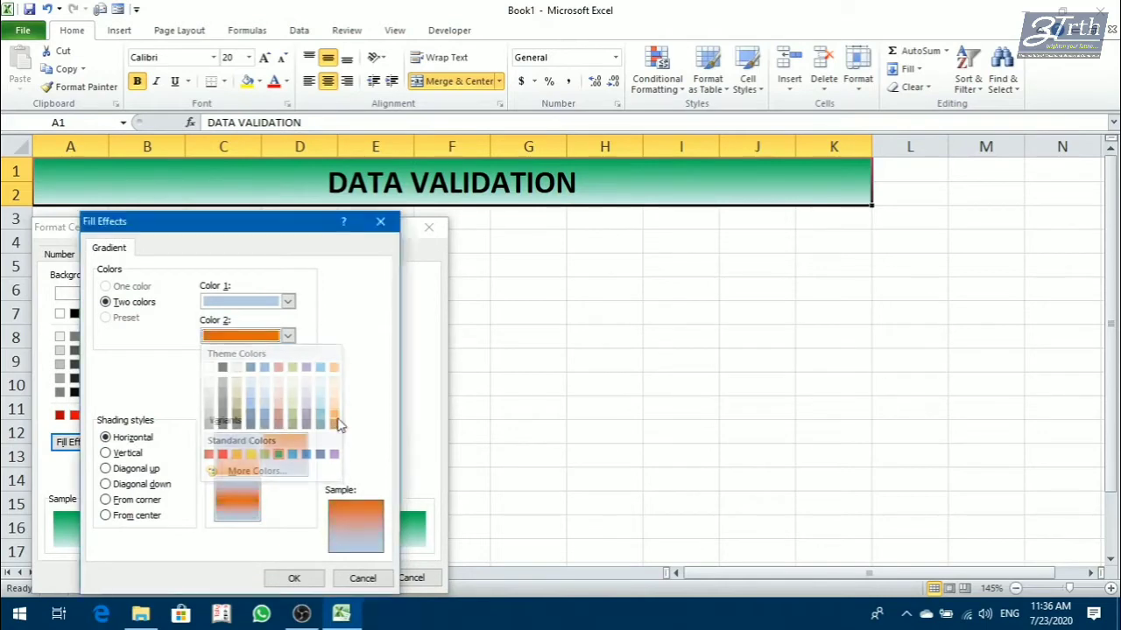
click(265, 303)
click(251, 420)
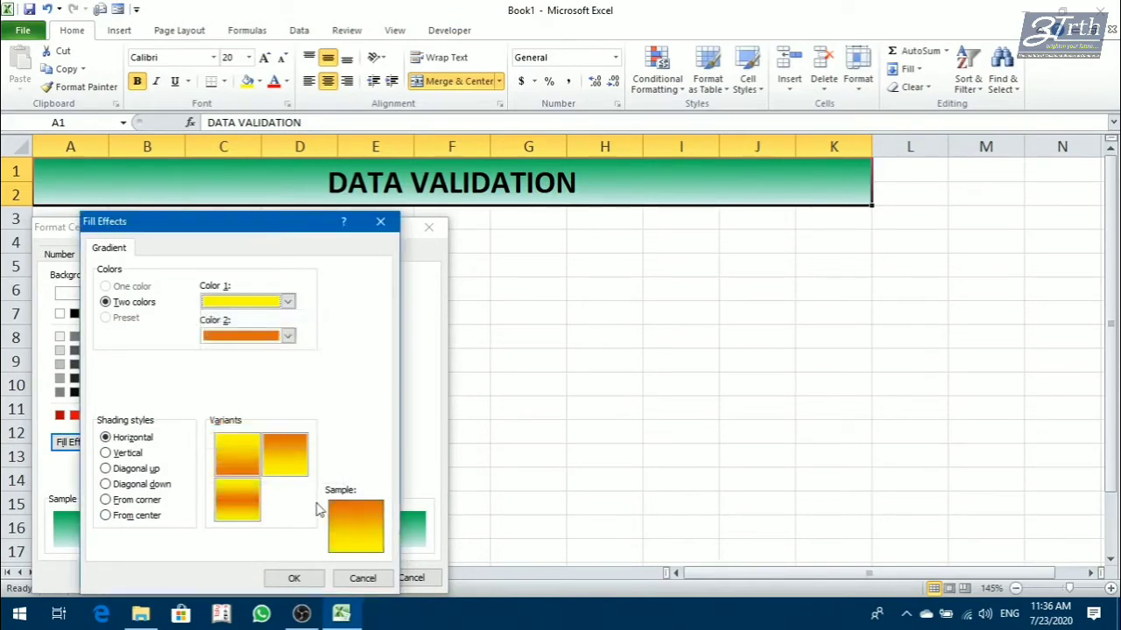
Try the horizontal gradient variants and apply the one fading from orange at the top to yellow at the bottom to the heading.
click(289, 461)
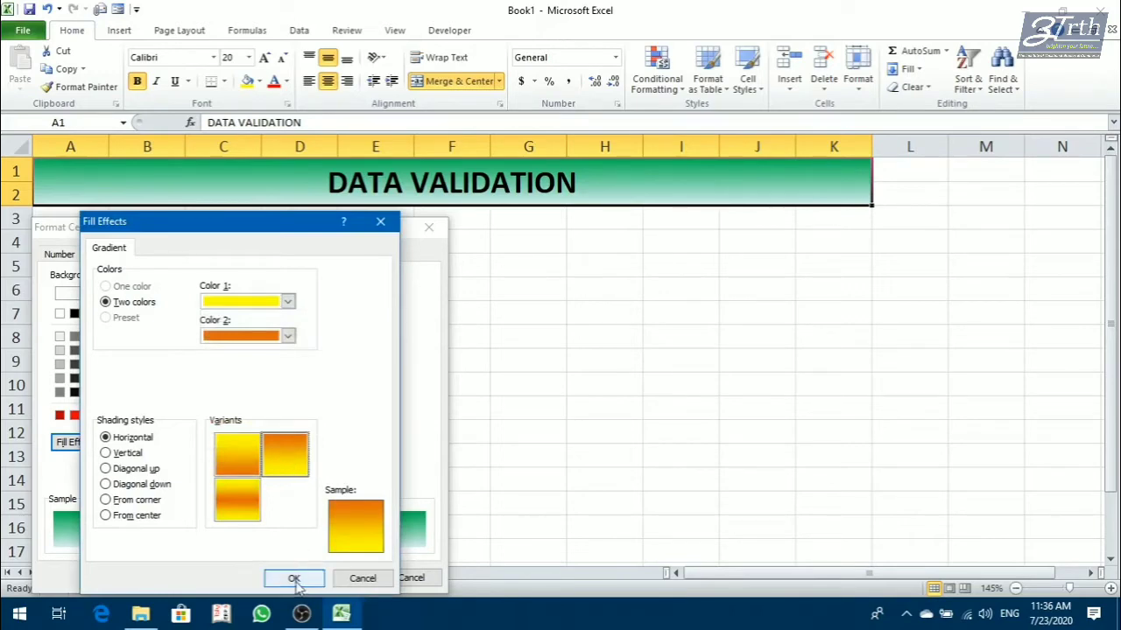
click(245, 454)
click(248, 496)
click(251, 454)
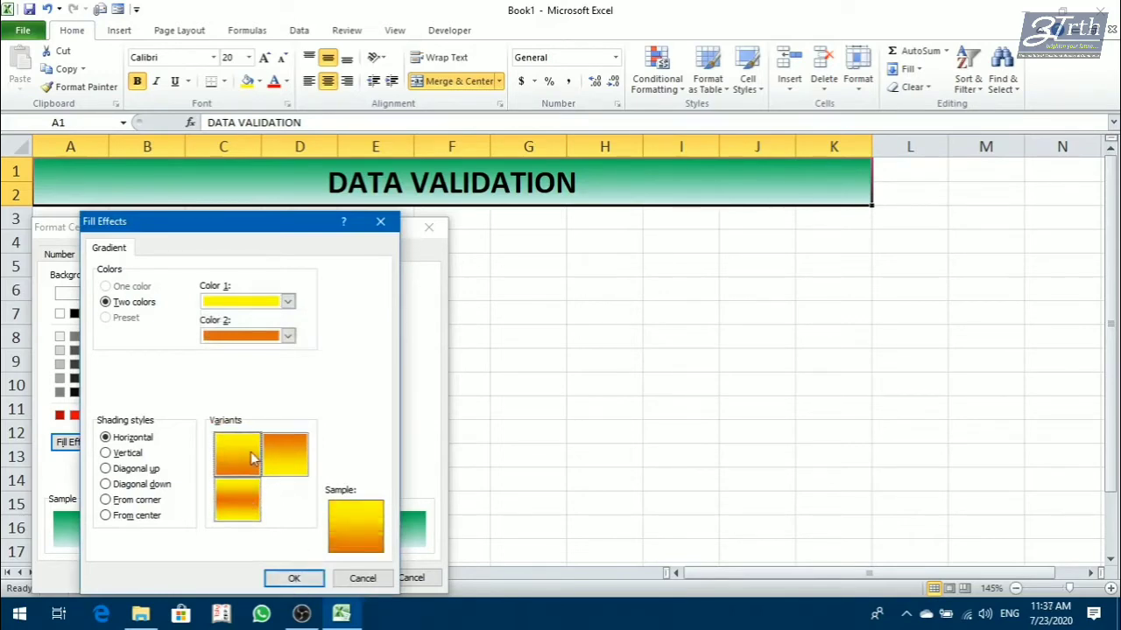
click(274, 456)
click(275, 580)
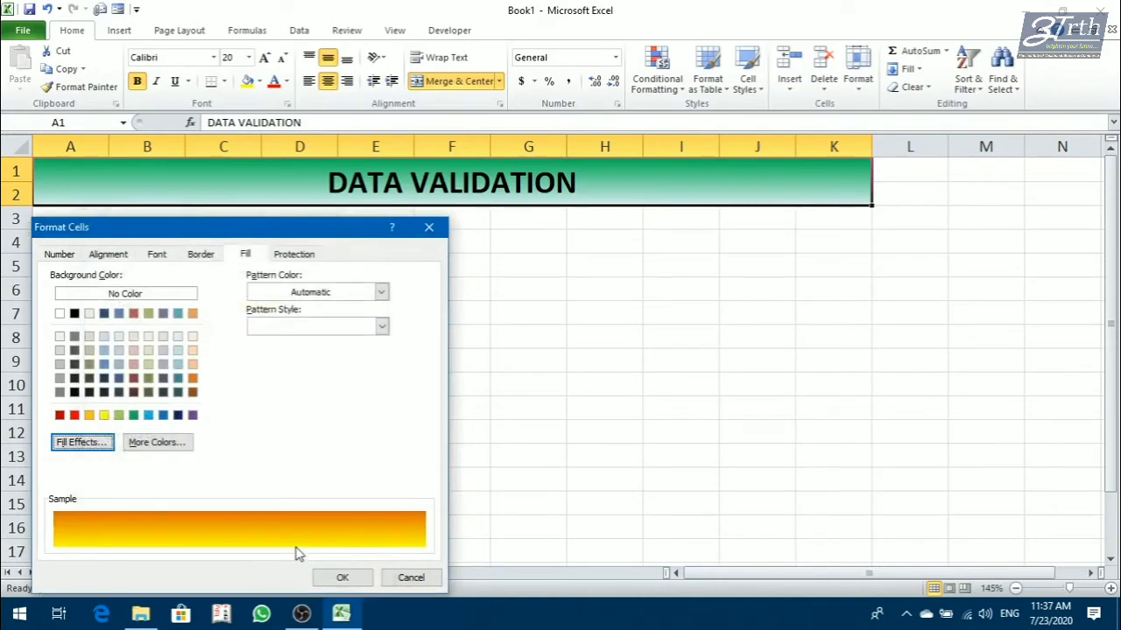
click(340, 579)
click(556, 313)
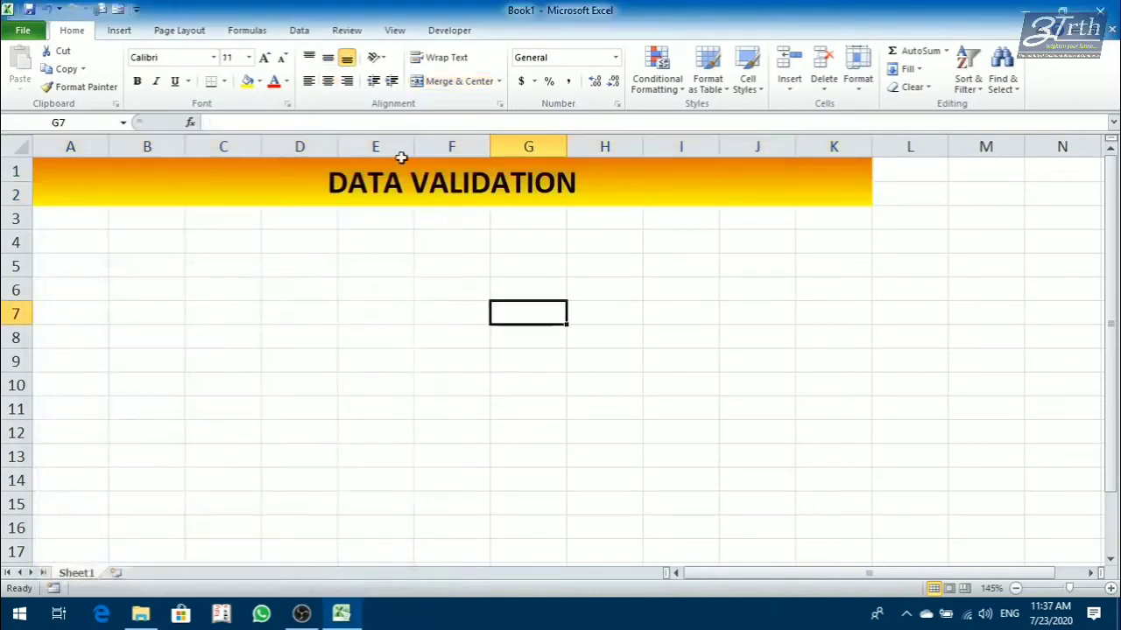
click(406, 180)
click(579, 292)
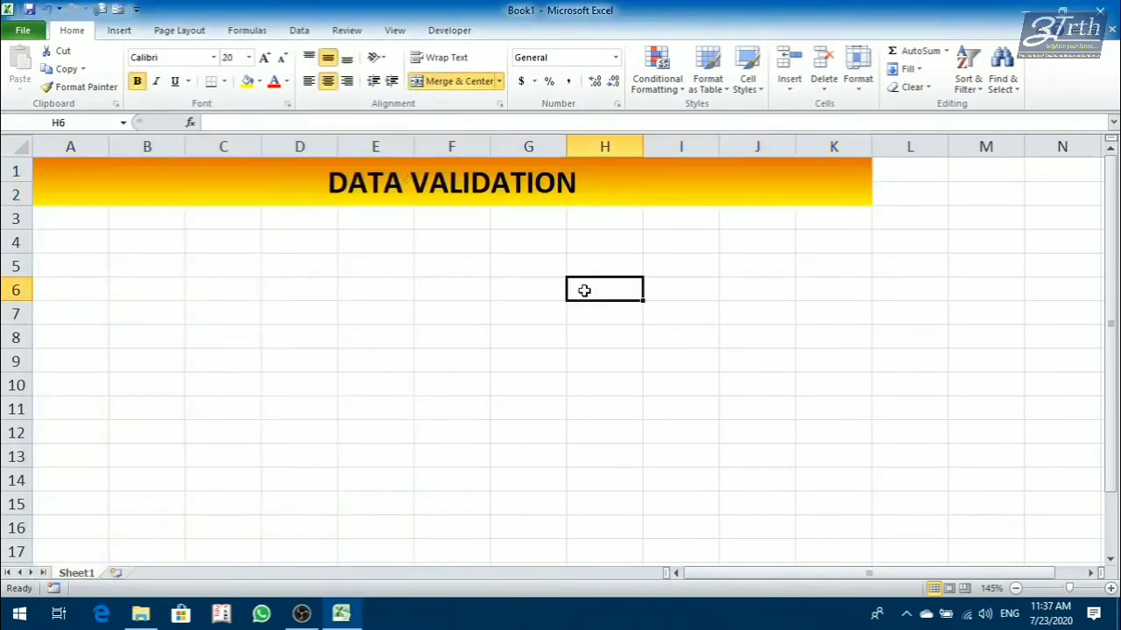
click(351, 180)
click(233, 233)
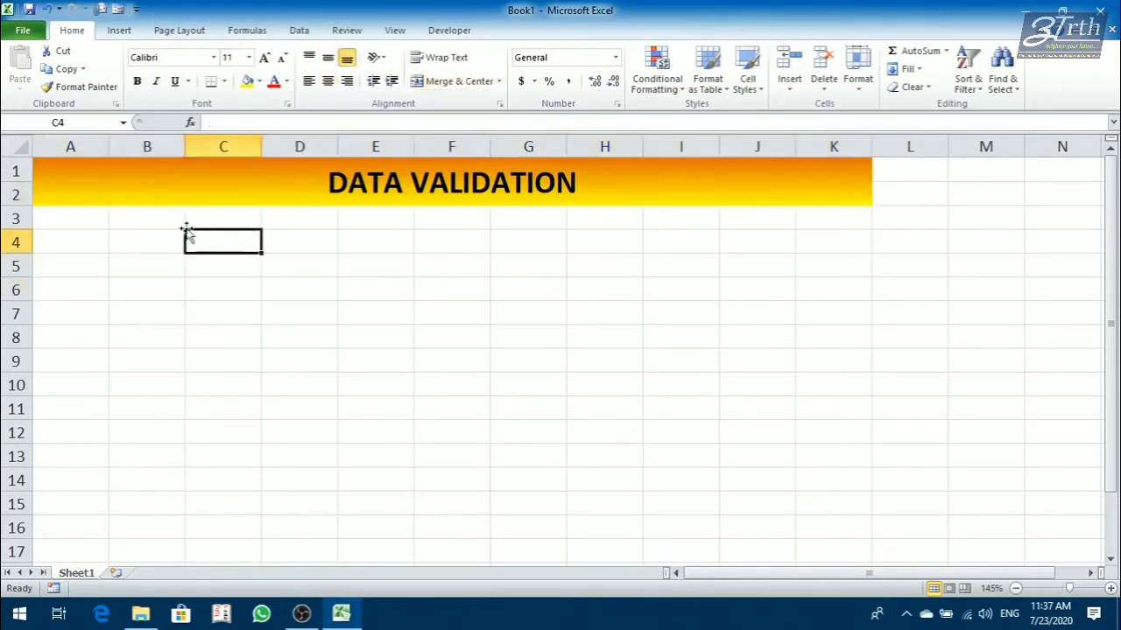
click(455, 194)
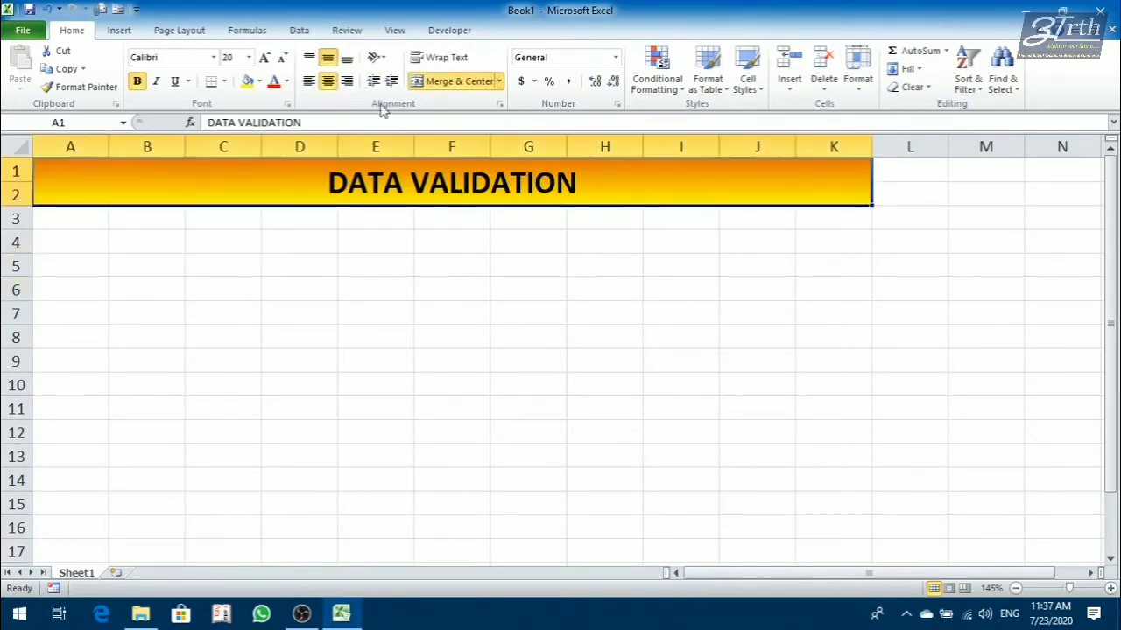
click(299, 29)
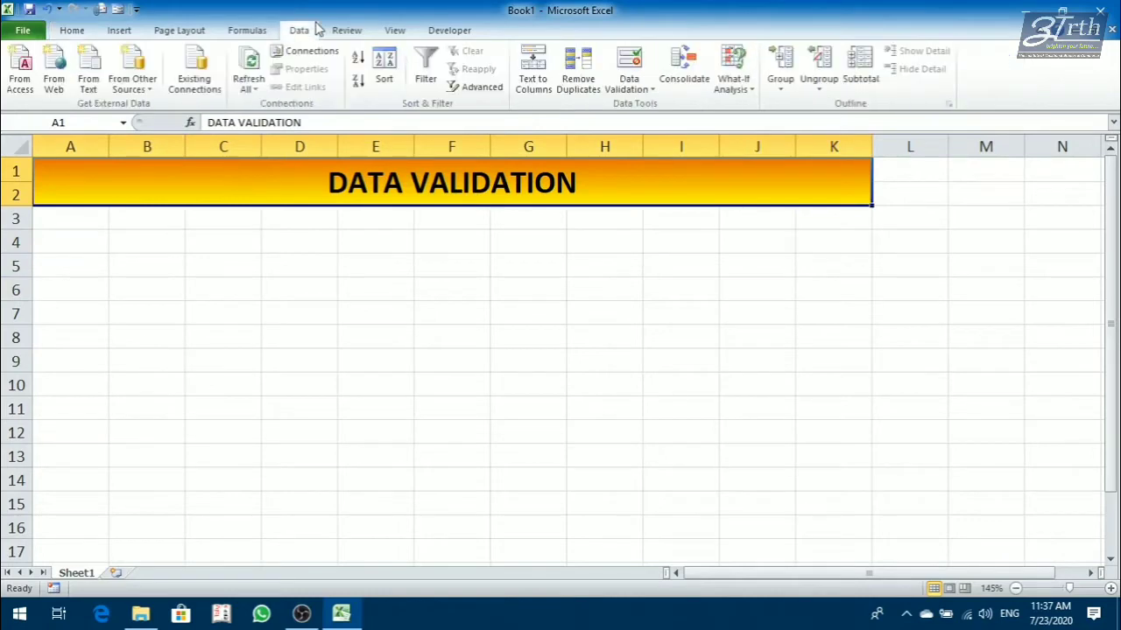
click(640, 90)
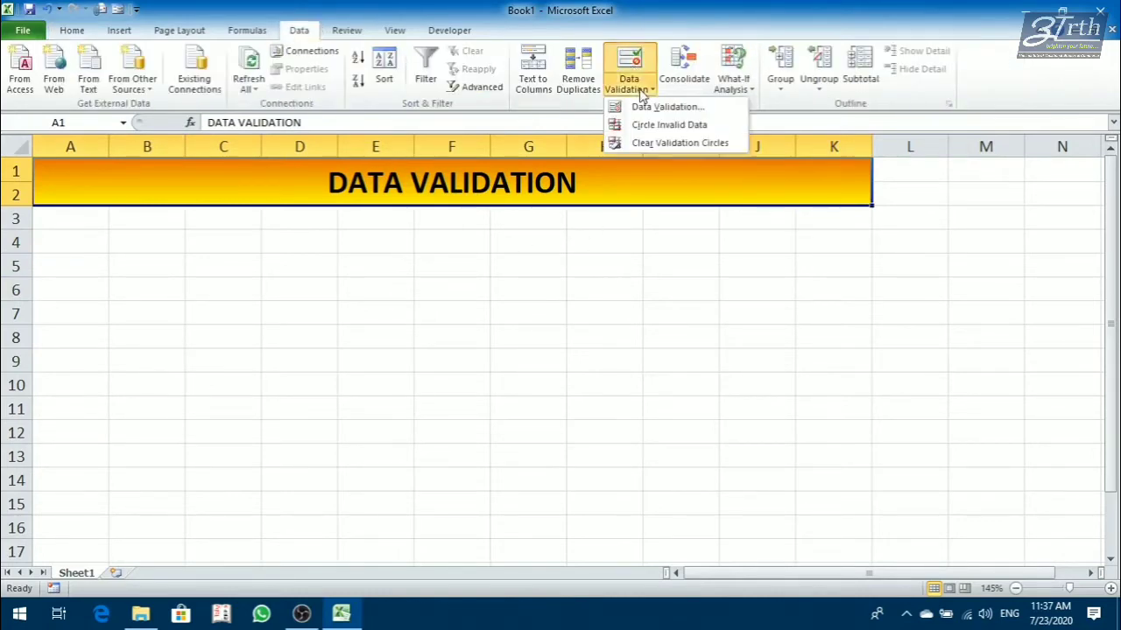
click(508, 280)
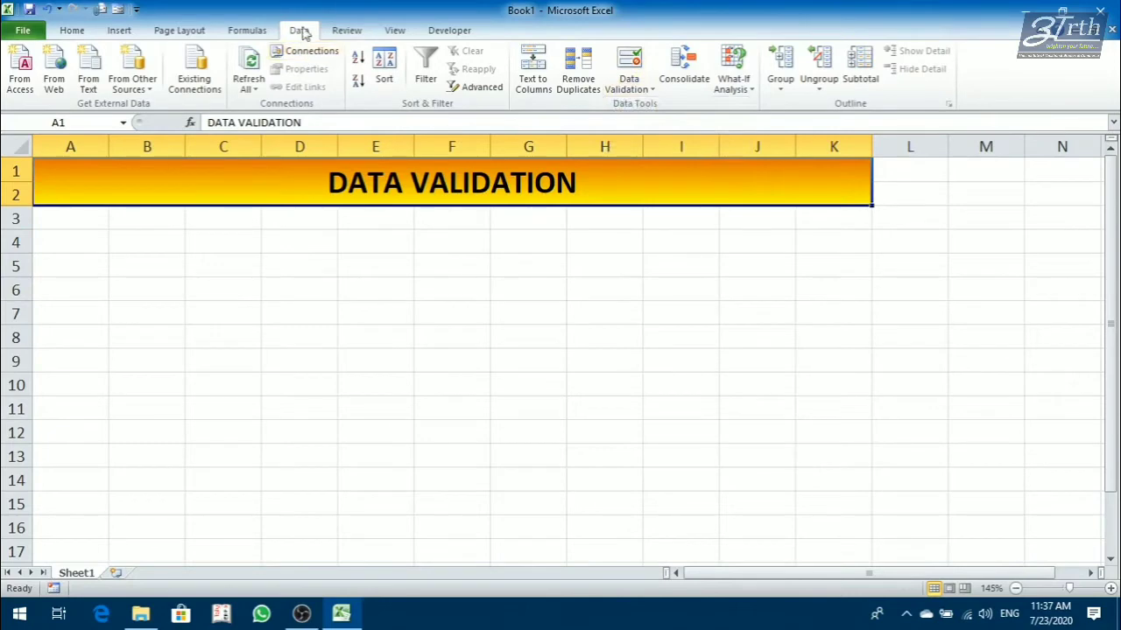
click(645, 85)
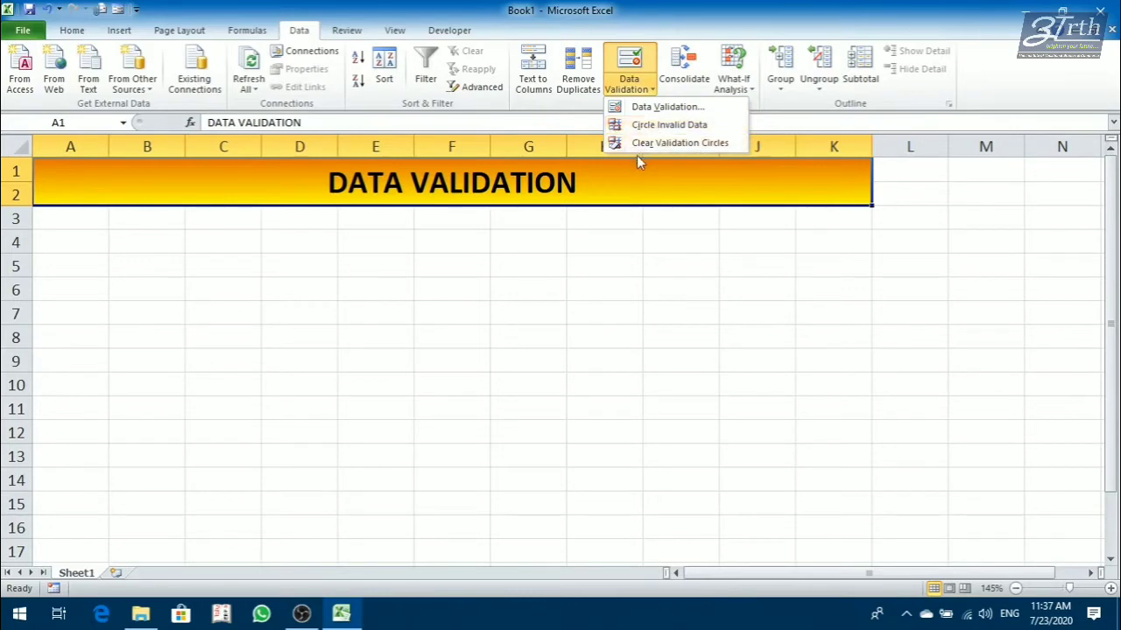
click(438, 306)
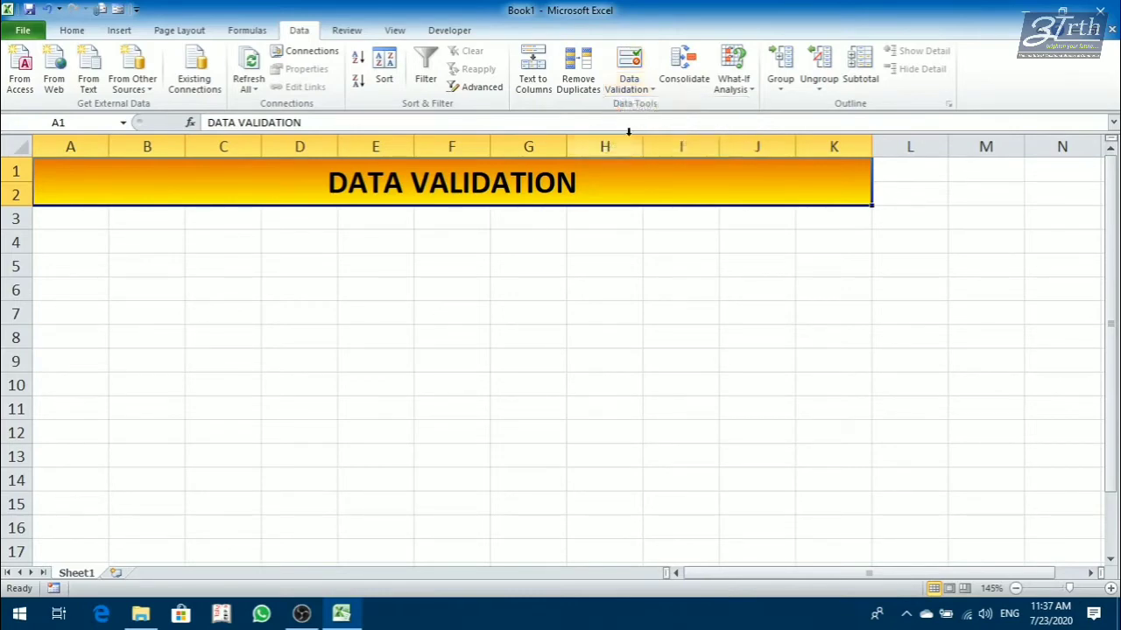
Enter the column headers NAME, SUB1 and SUB2 in cells A3 to C3.
click(107, 223)
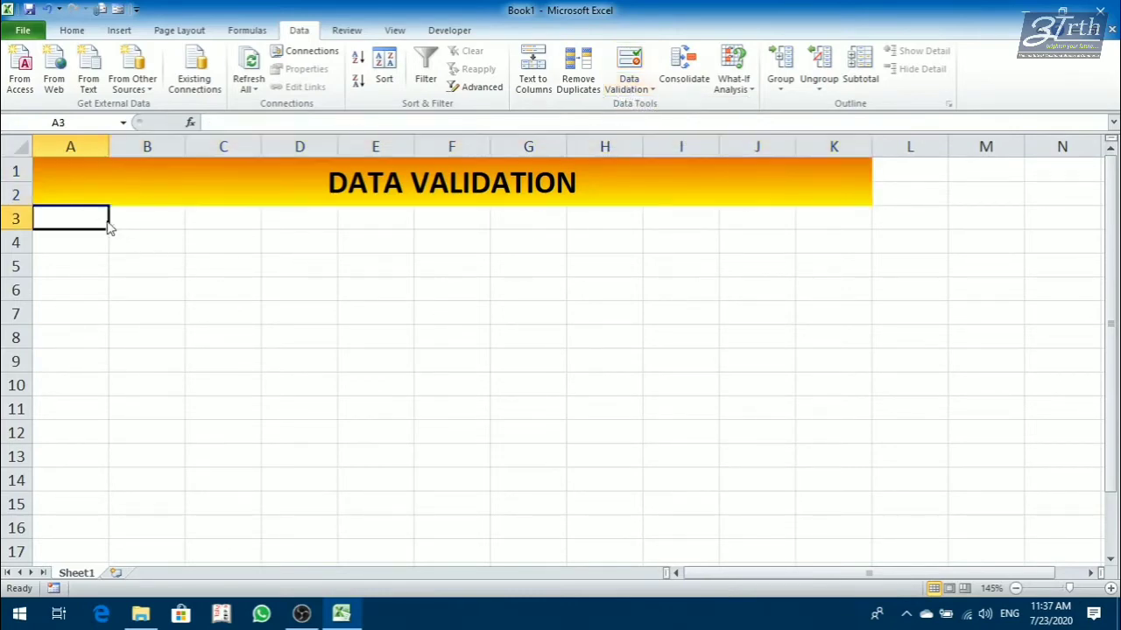
text(NAME)
key(Return)
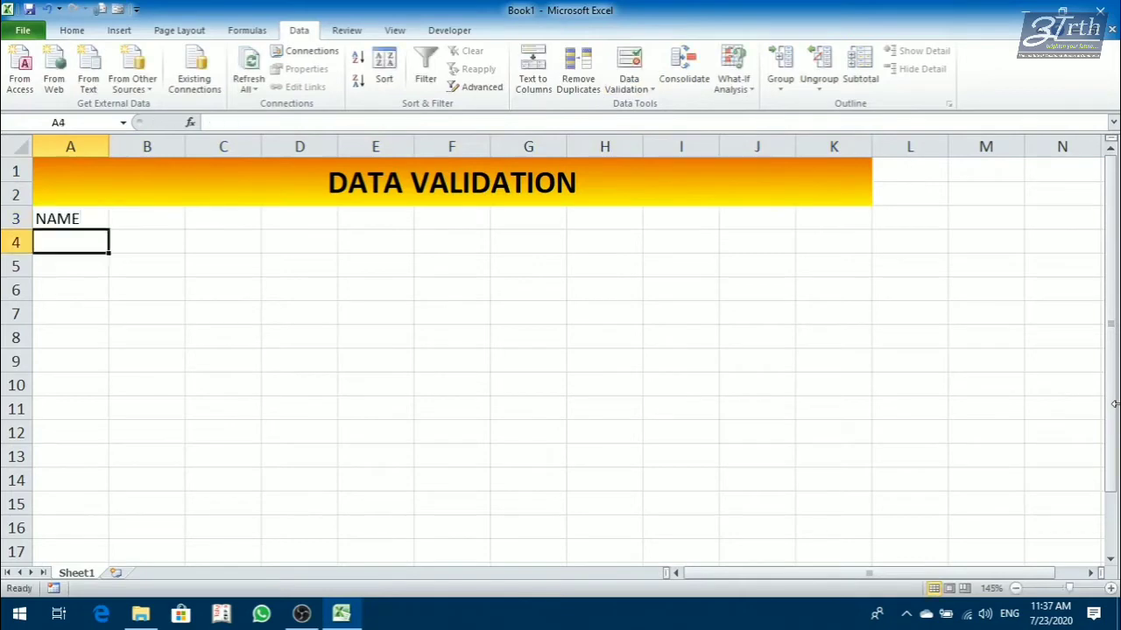
key(Up)
key(Right)
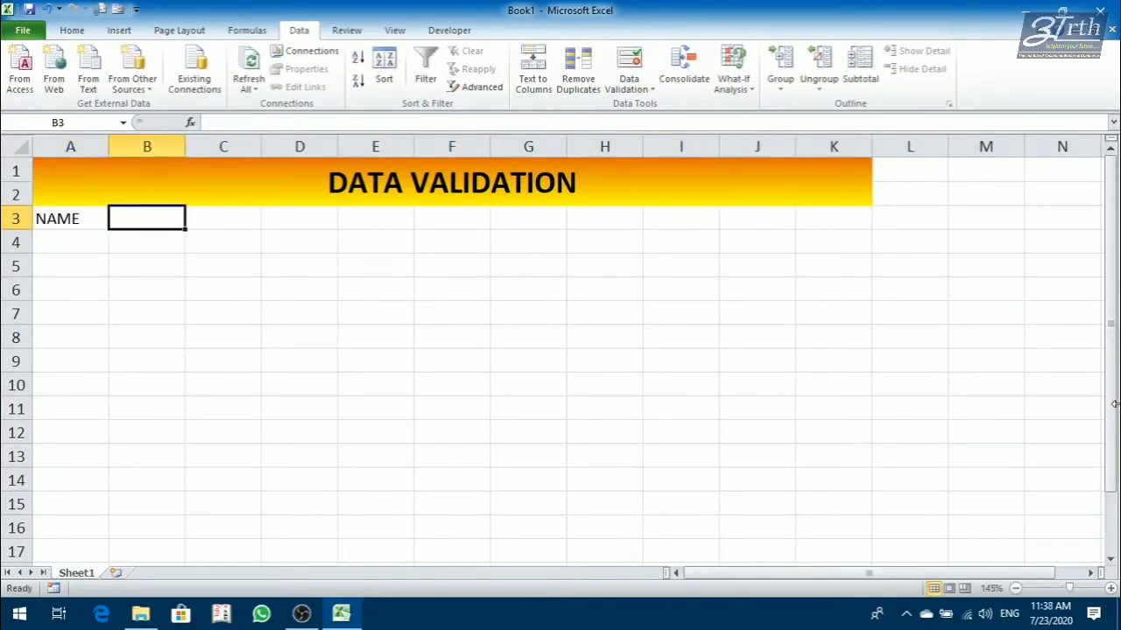
text(SUB1)
key(Return)
key(Up)
key(Right)
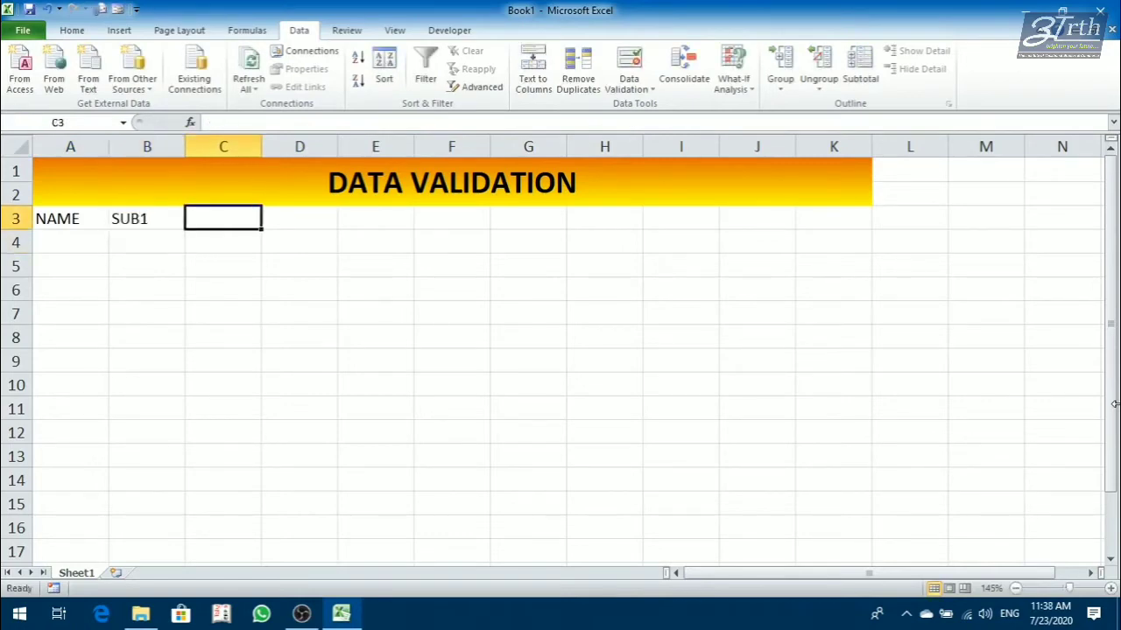
text(SUB2)
key(Return)
key(Up)
key(Right)
Add the column headers SUB3 and SUB4 in cells D3 and E3.
text(SU)
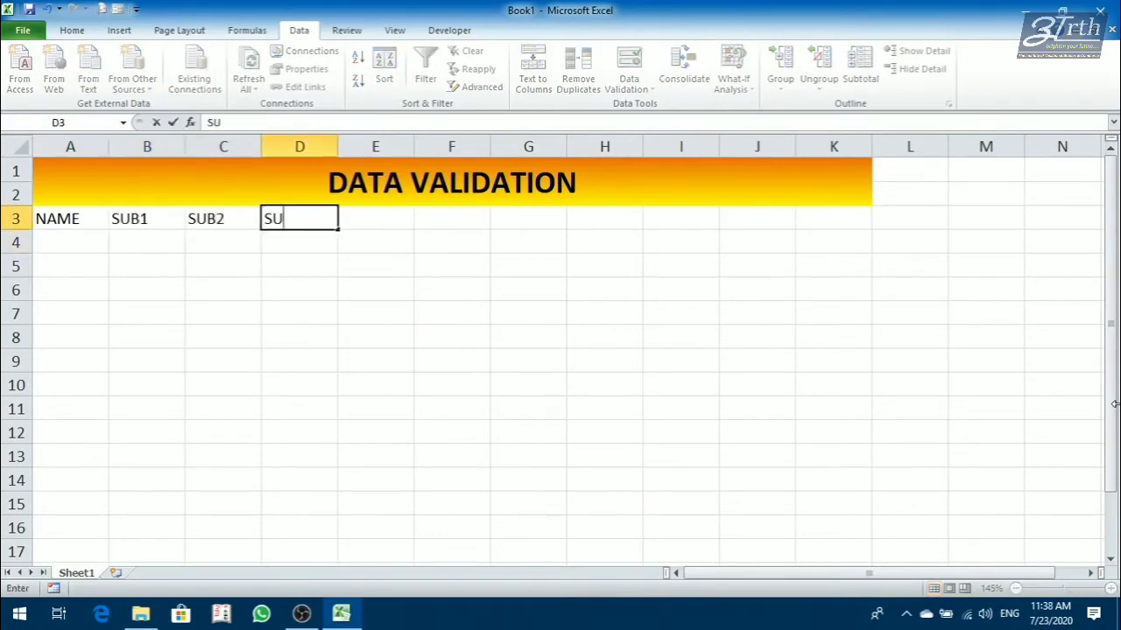
text(B3)
key(Return)
key(Up)
key(Right)
text(SUB)
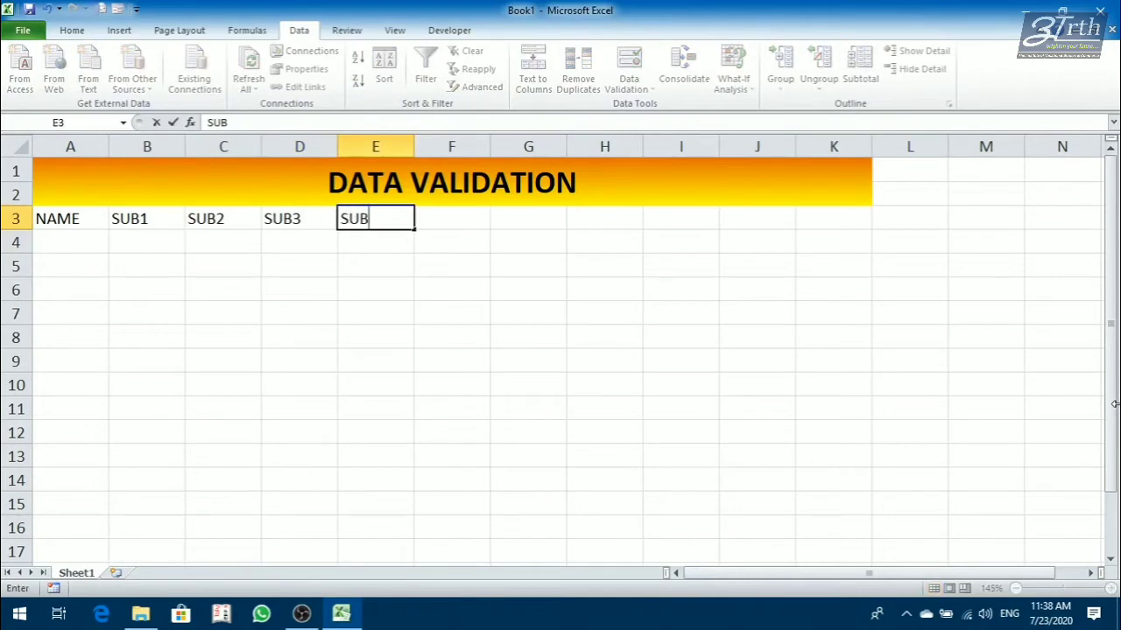
text(4)
key(Return)
key(Up)
key(Right)
Complete the header row with TOTAL in F3 and REMARKS in G3.
text(TO)
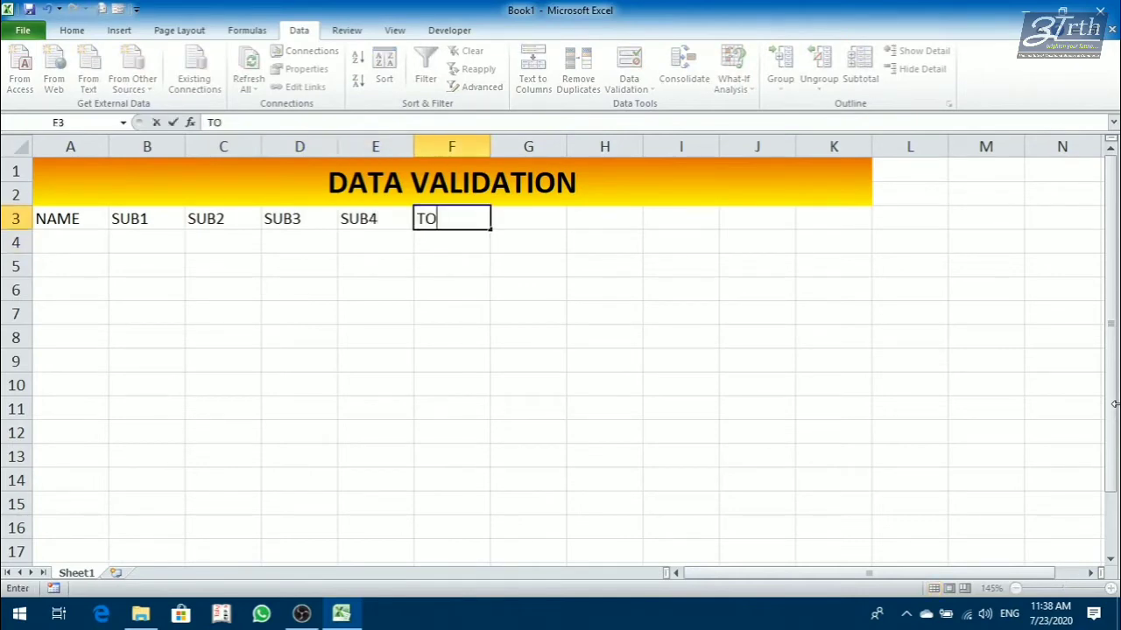
text(TAL)
key(Return)
key(Up)
key(Right)
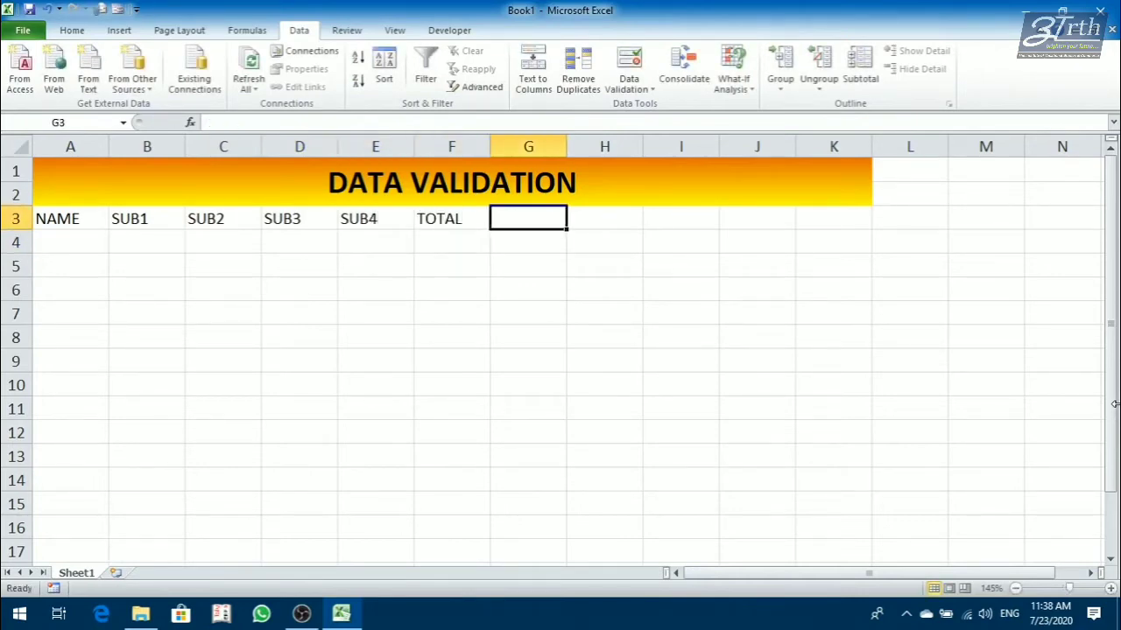
text(REMA)
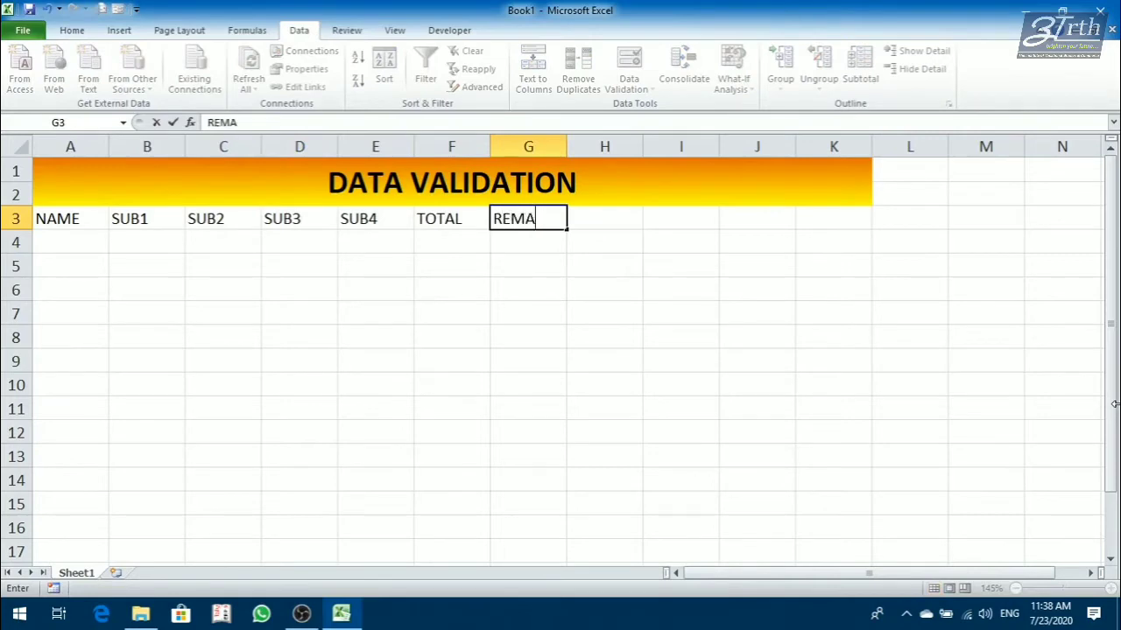
text(K)
key(BackSpace)
key(BackSpace)
text(ARKS)
key(Return)
Enter the first three students' names in cells A4 to A6 of the NAME column.
key(Up)
key(Left)
key(Left)
key(Left)
key(Left)
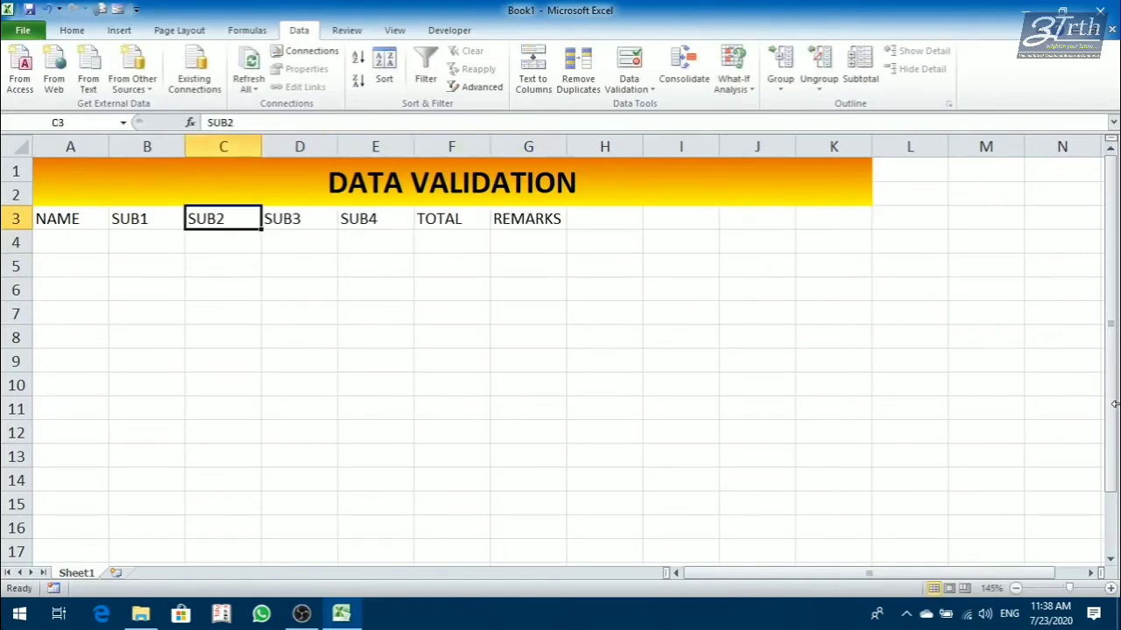
key(Left)
key(Left)
key(Down)
text(SUMAN)
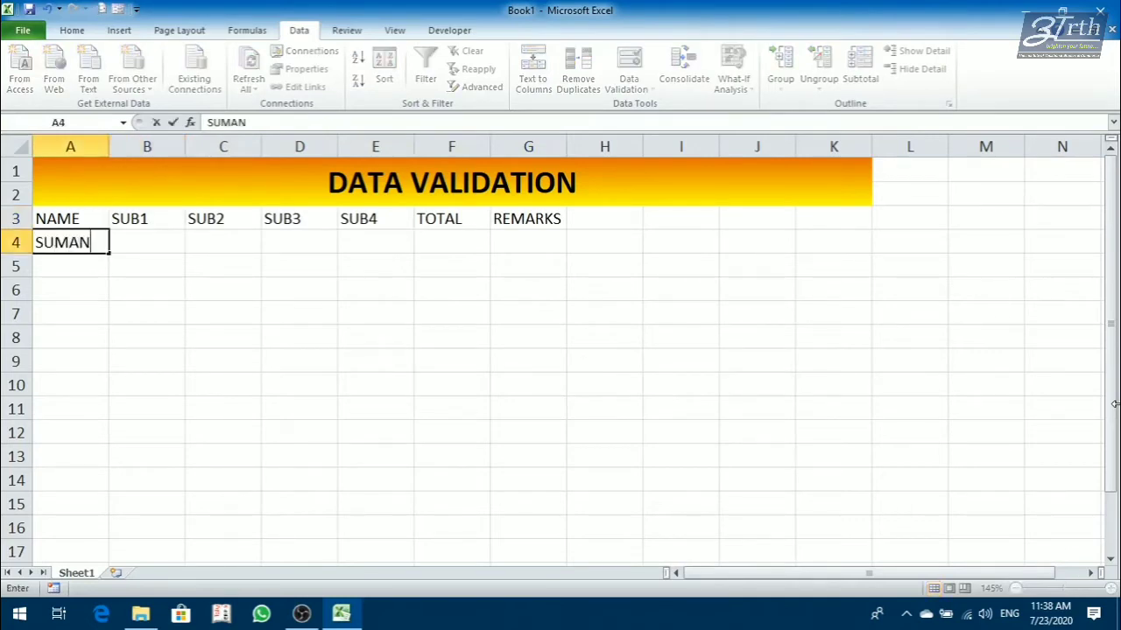
key(Return)
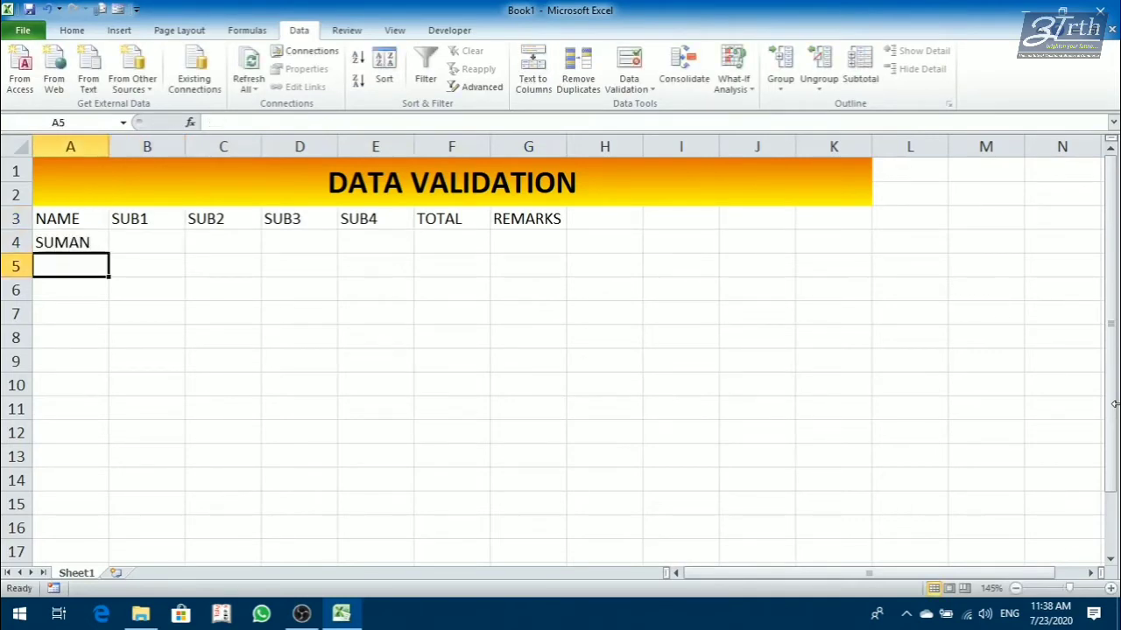
text(MOHAN)
key(Return)
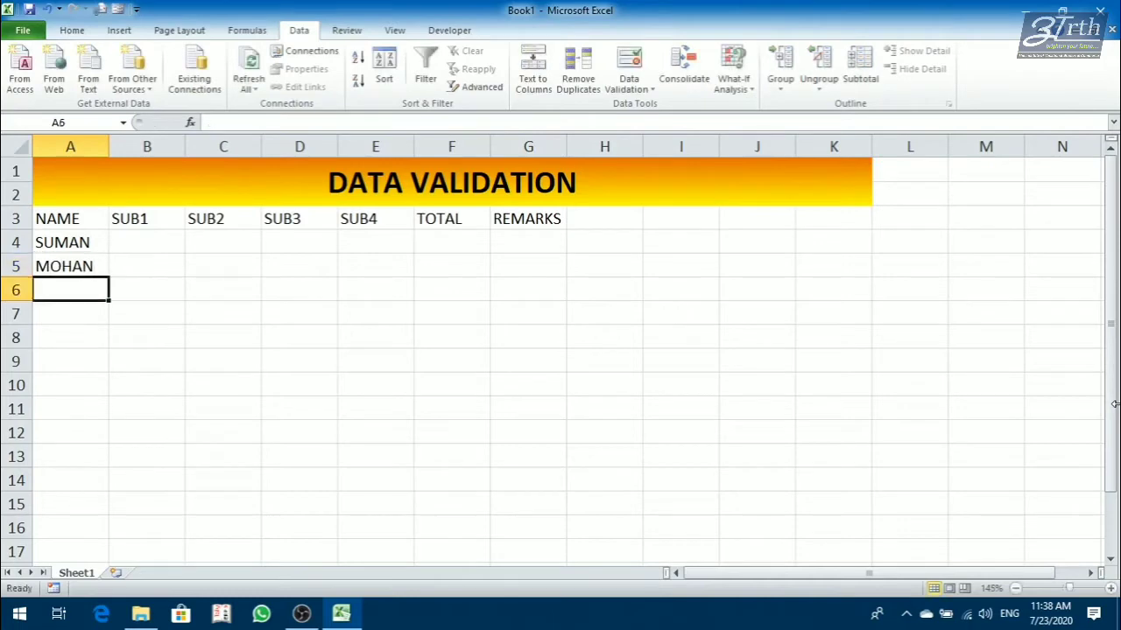
text(SOHAN)
key(Return)
Add three more student names in cells A7 to A9 of the NAME column.
text(MA)
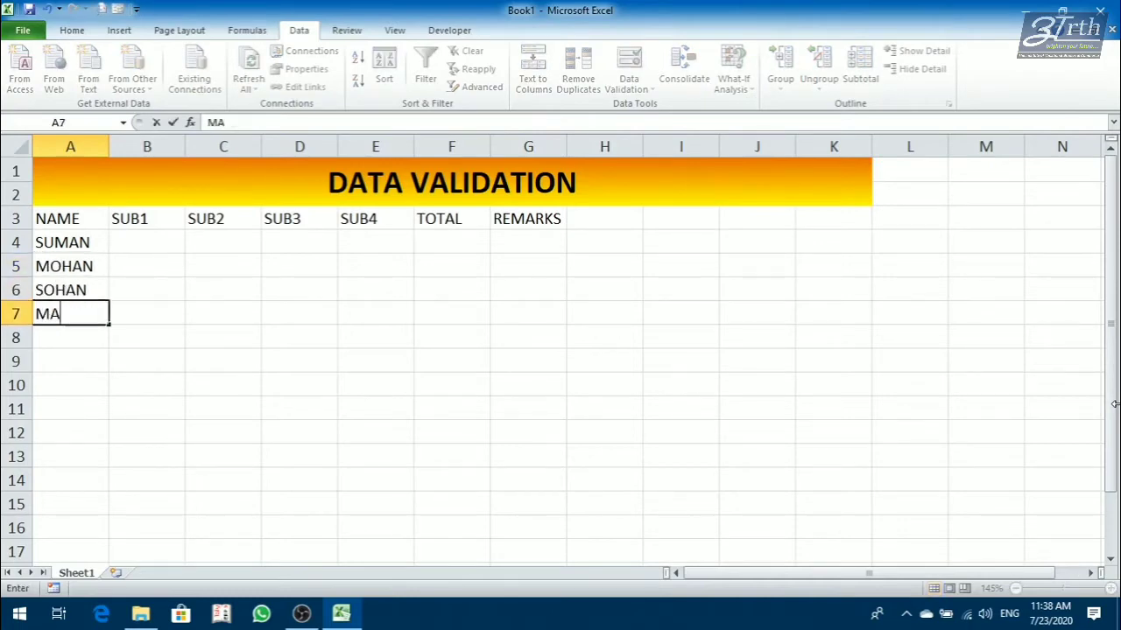
text(HESH)
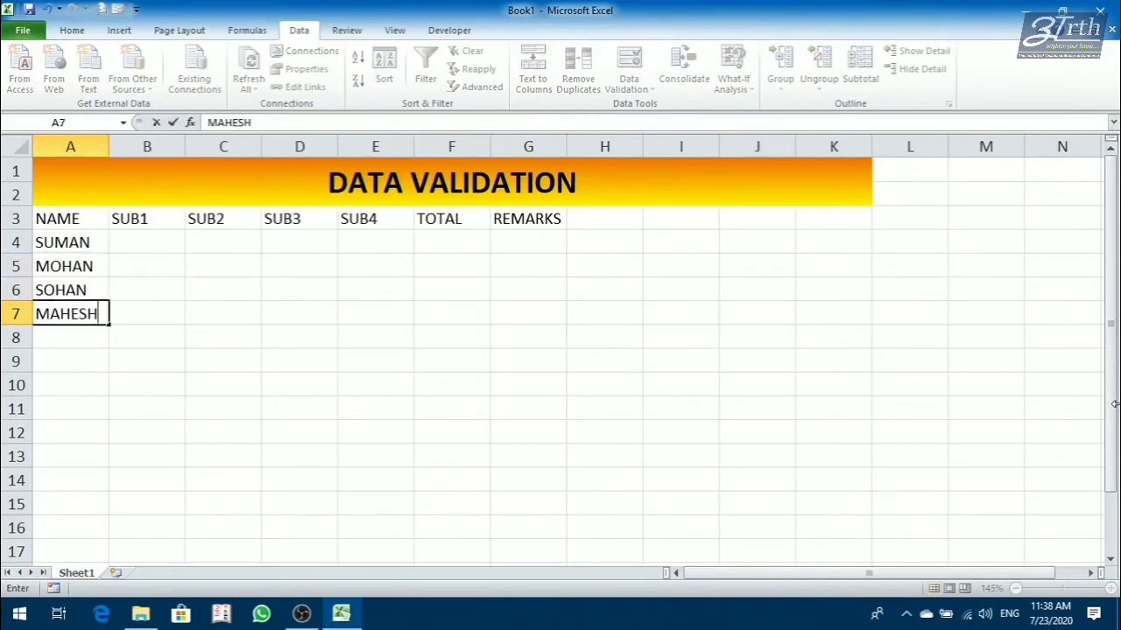
key(Return)
text(MANOJ)
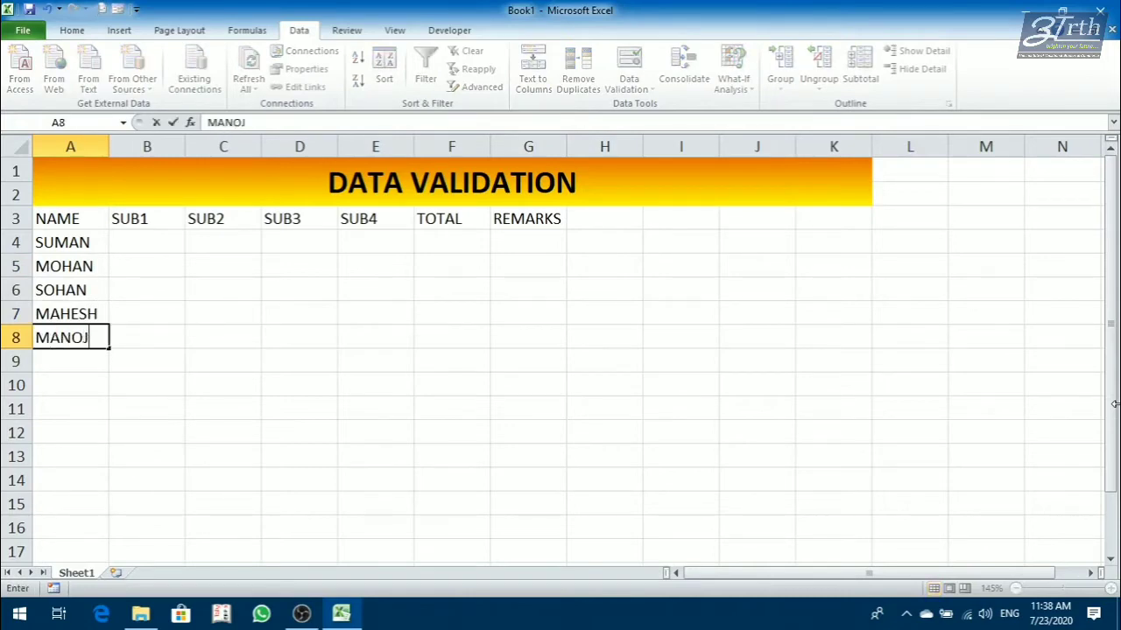
key(Return)
text(UMESH)
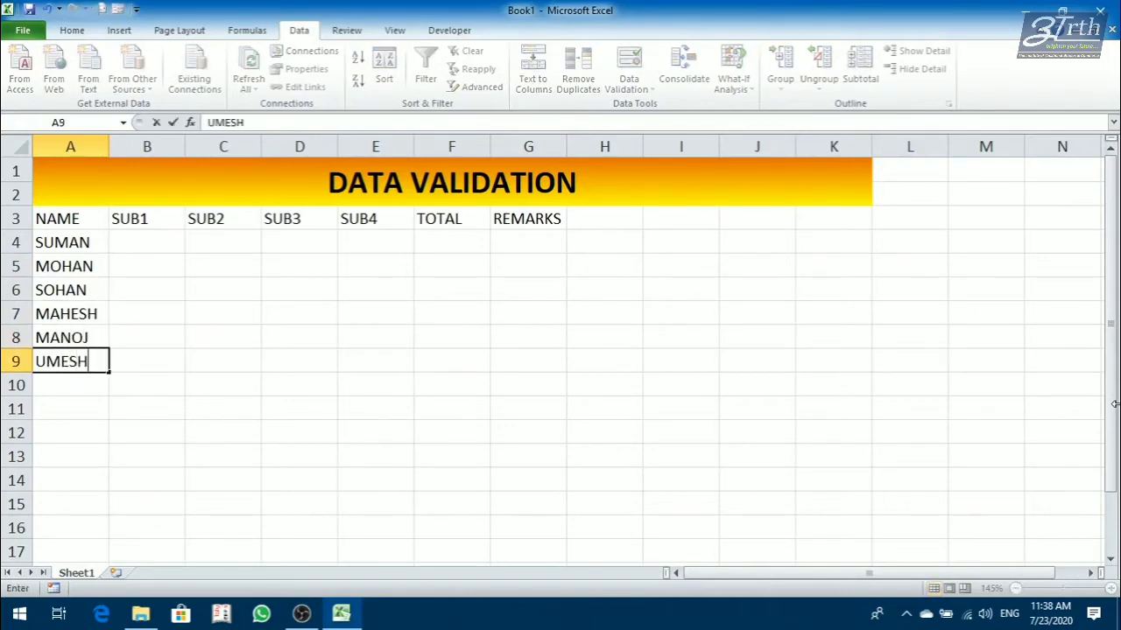
key(Return)
Enter the first student's marks 45, 46, 47 and 48 in cells B4 to E4.
key(Up)
key(Up)
key(Up)
key(Up)
key(Up)
key(Up)
key(Right)
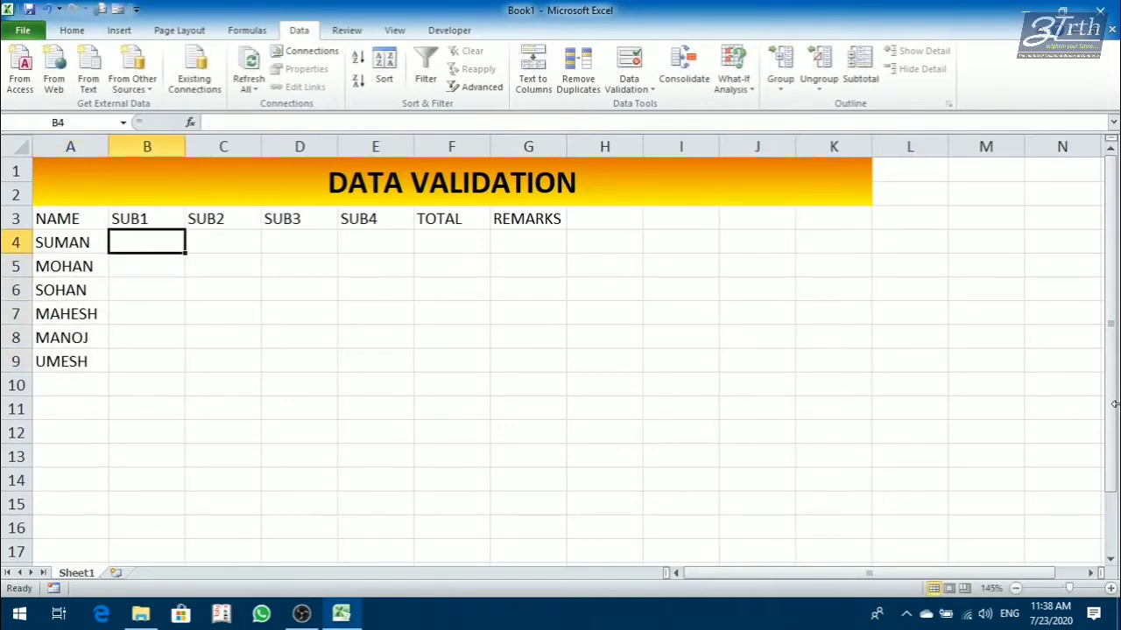
text(45)
key(Tab)
text(46)
key(Tab)
text(47)
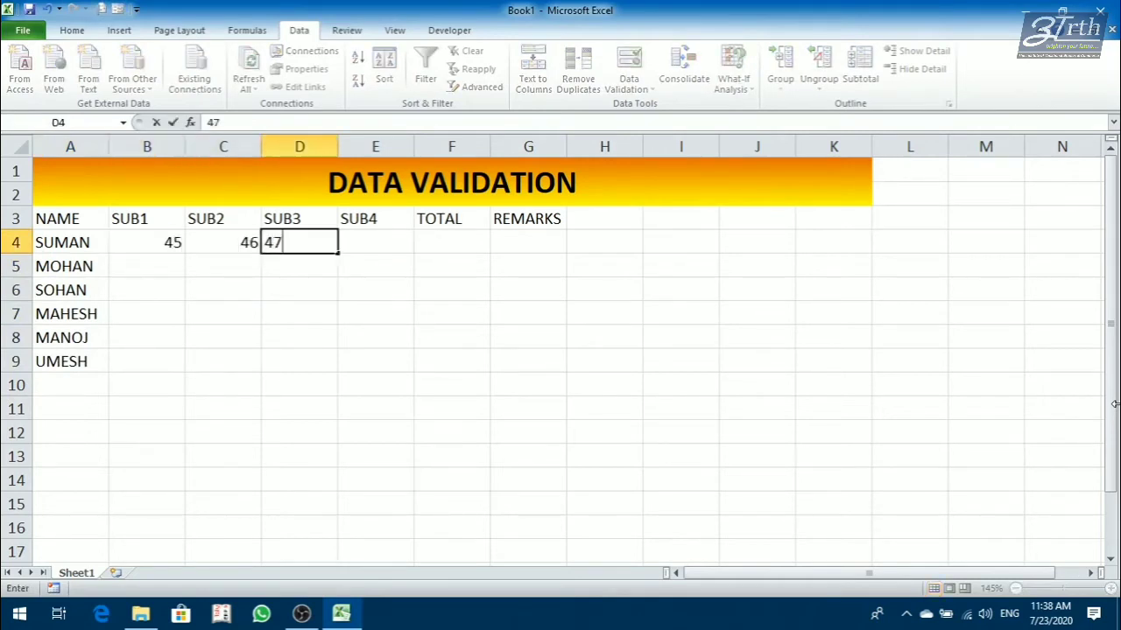
key(Tab)
text(48)
key(Return)
Fill the marks in B4:E9 down the columns as a linear series with step value 1.
key(Up)
key(Left)
key(Left)
key(Left)
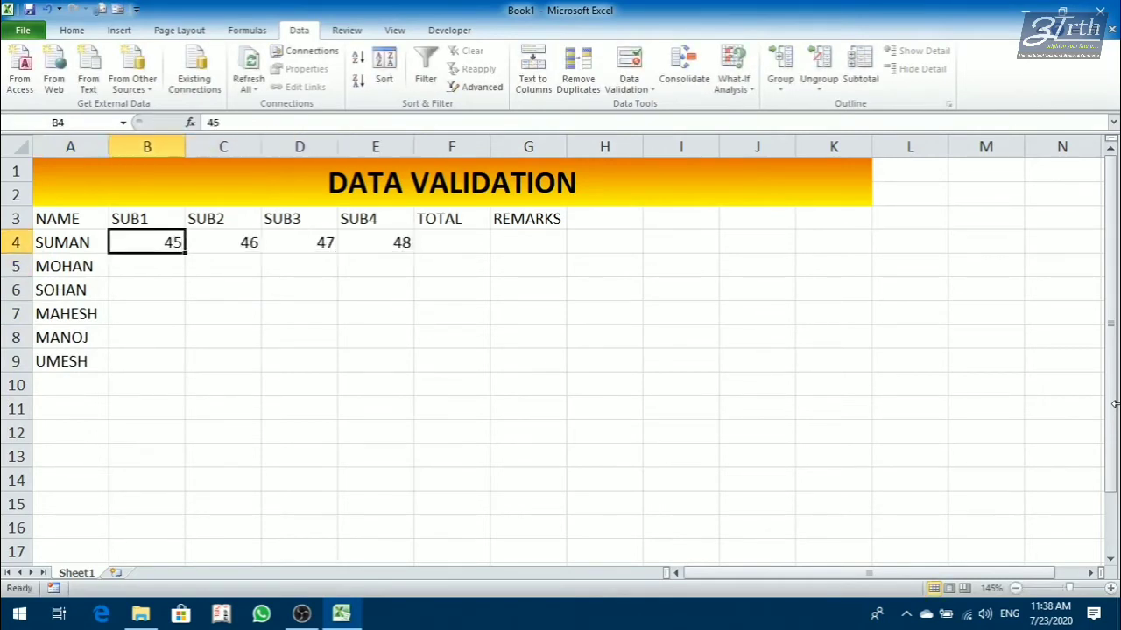
key(shift+Right)
key(shift+Right)
key(shift+Right)
key(shift+Down)
key(shift+Down)
key(shift+Down)
key(shift+Down)
key(shift+Down)
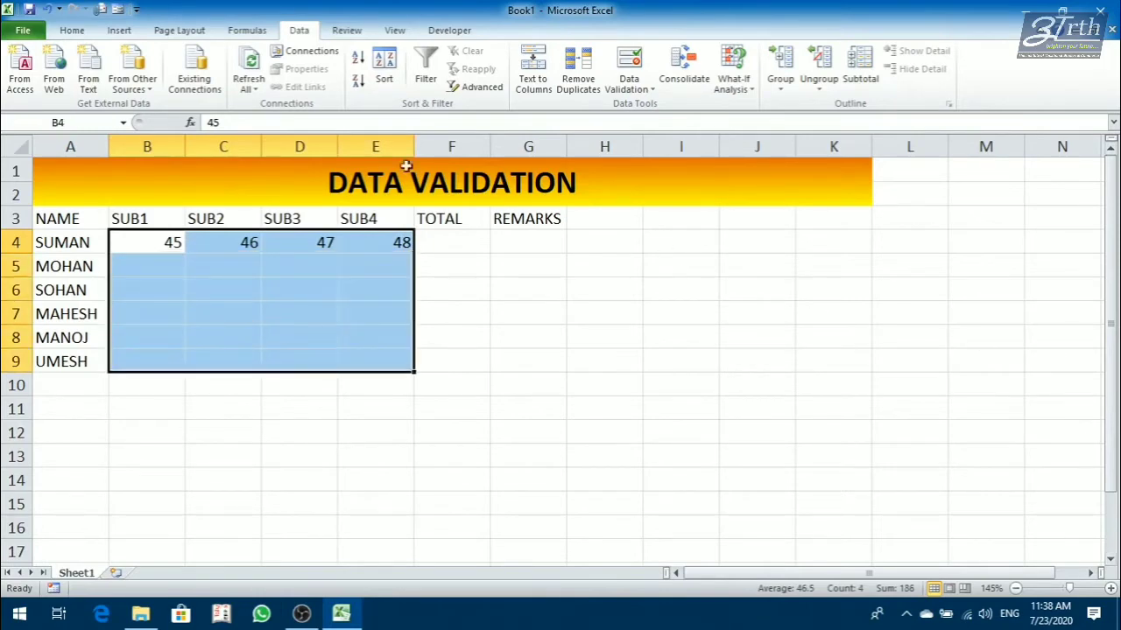
click(72, 30)
click(908, 69)
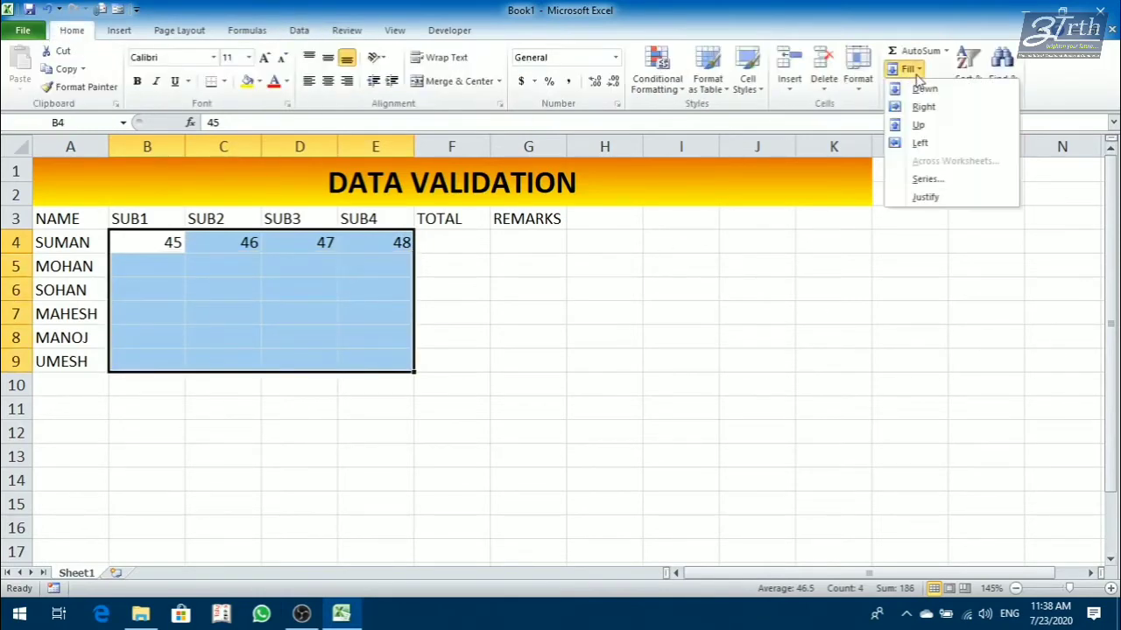
click(934, 178)
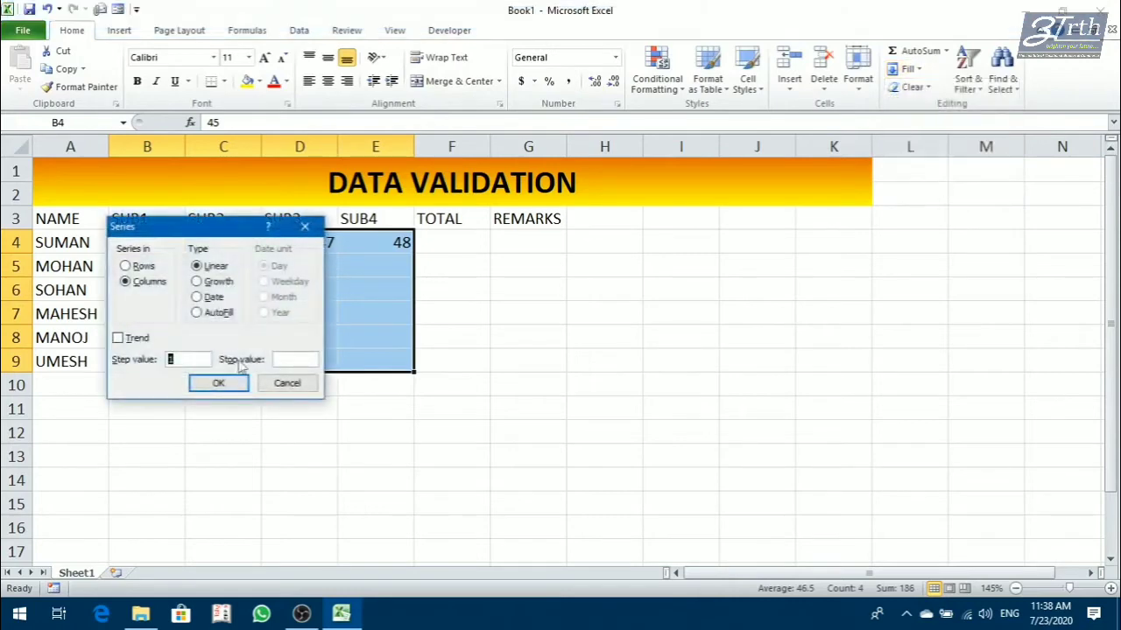
click(220, 385)
click(665, 359)
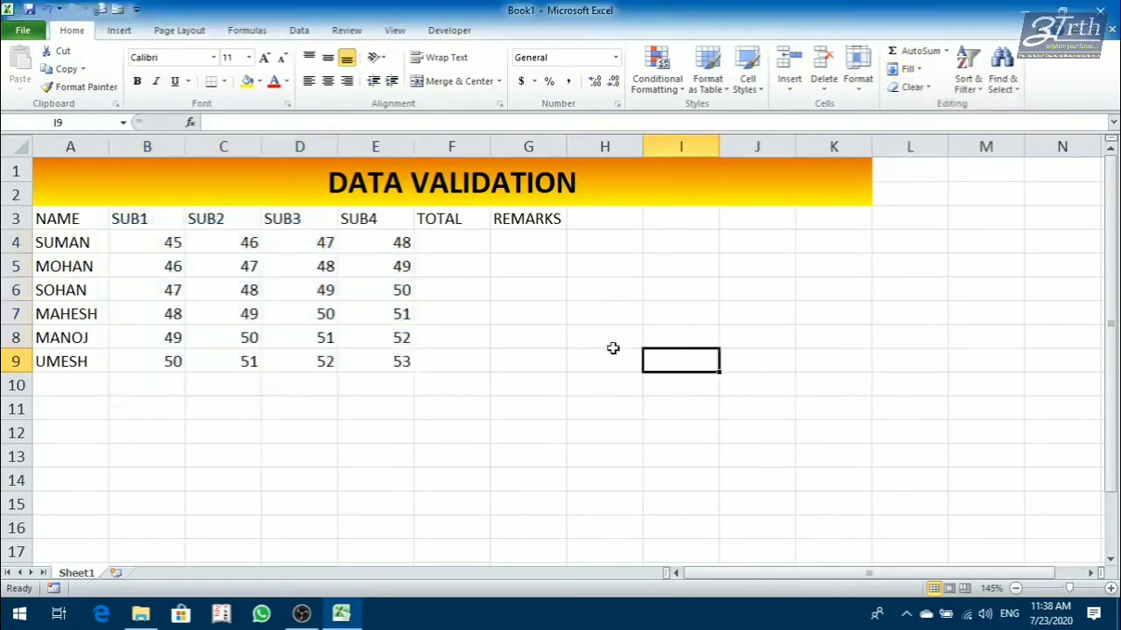
Calculate the first student's total in F4 with the formula =SUM(B4:E4).
click(458, 243)
text(=SUM()
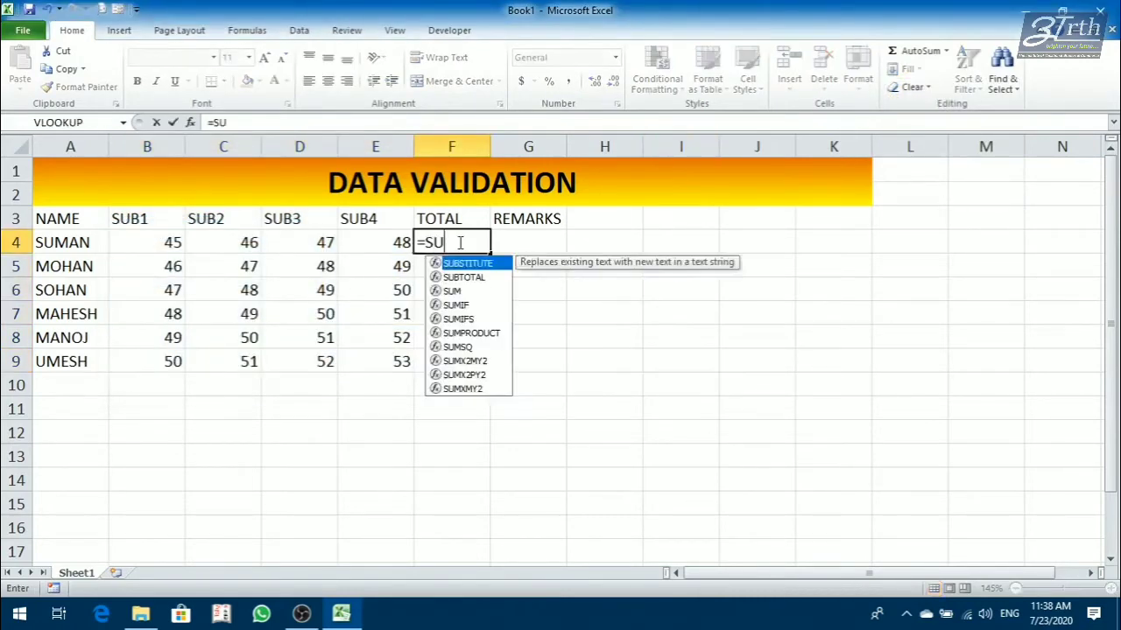
drag(148, 243, 375, 243)
key(Return)
Fill the total formula from F4 down to F9 for the remaining students.
click(459, 242)
key(shift+Down)
key(shift+Down)
key(shift+Down)
key(shift+Down)
key(shift+Down)
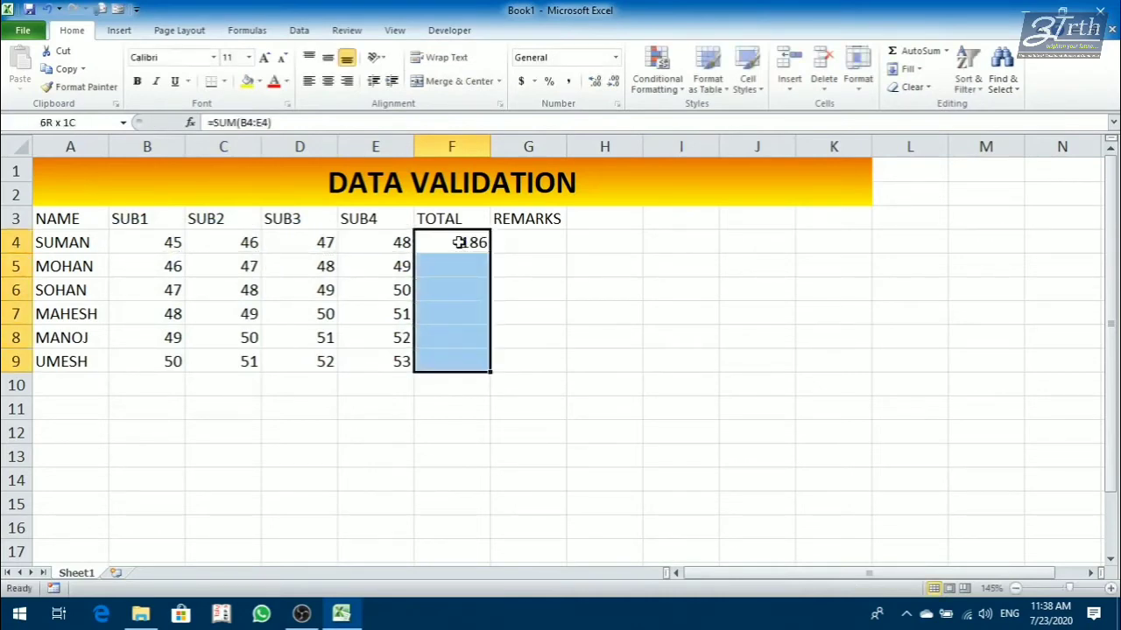
key(ctrl+d)
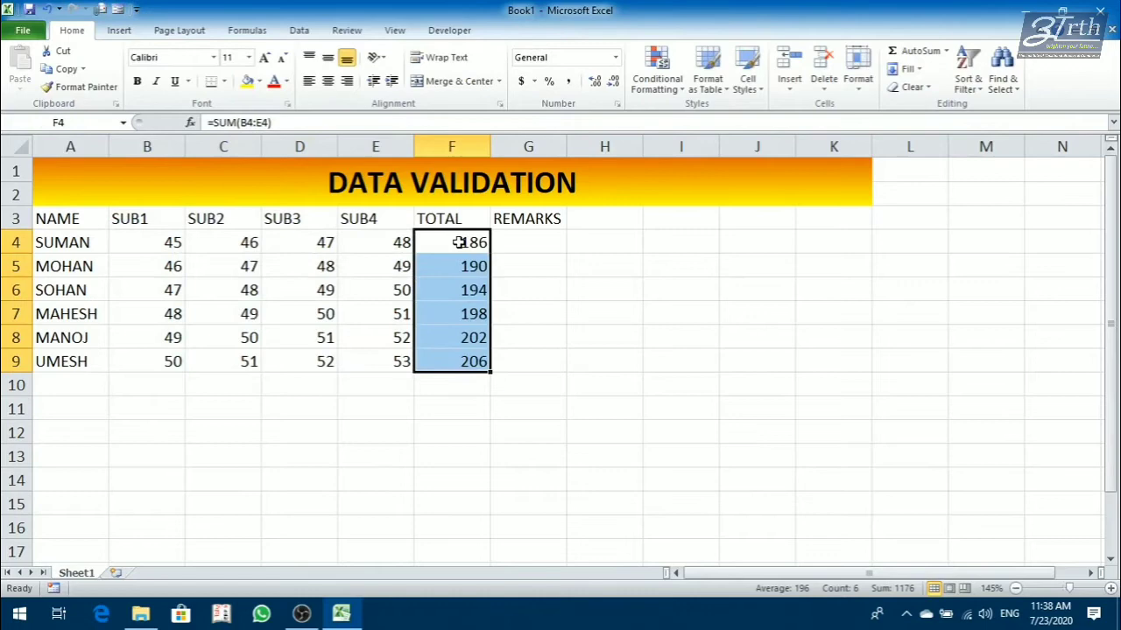
click(686, 317)
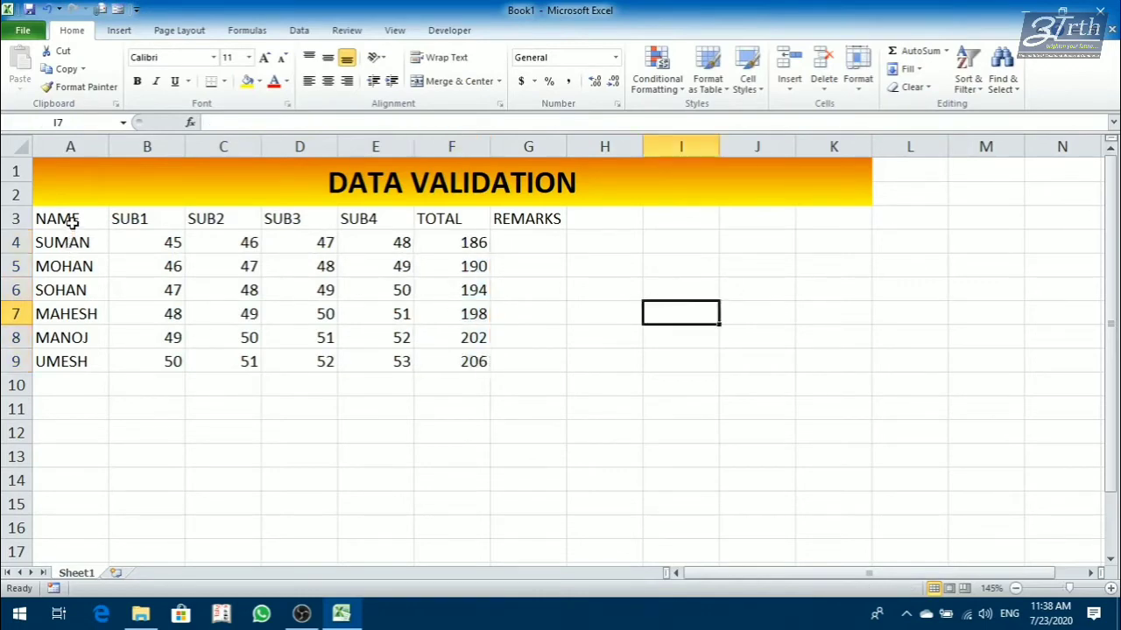
Fill the header row A3:G3 with the standard light green color.
drag(73, 222, 550, 217)
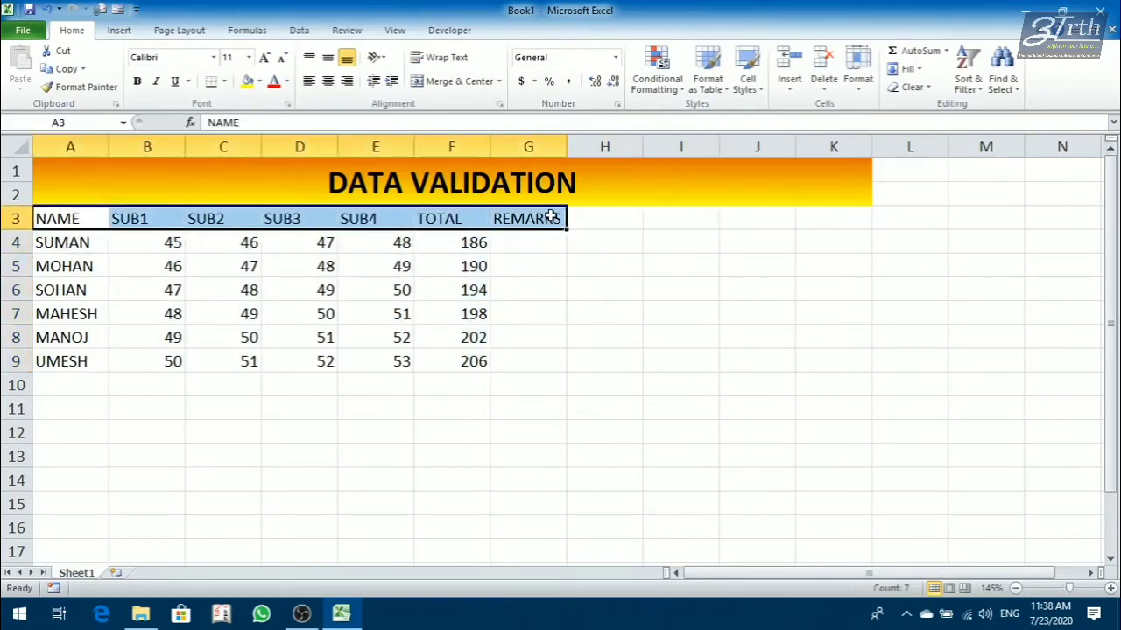
click(259, 81)
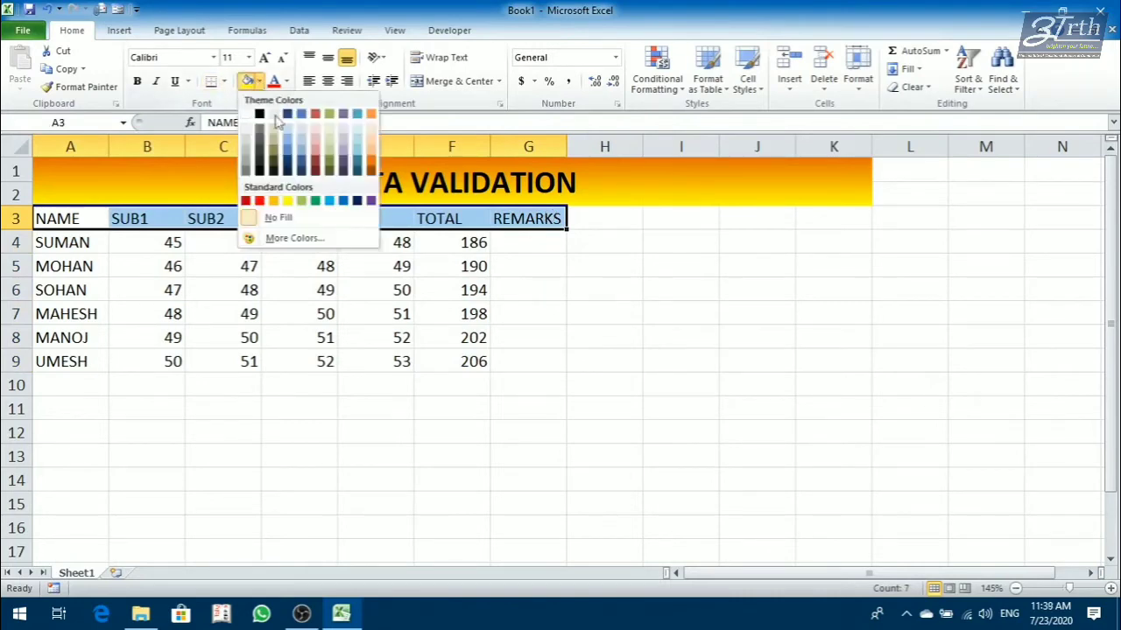
click(299, 200)
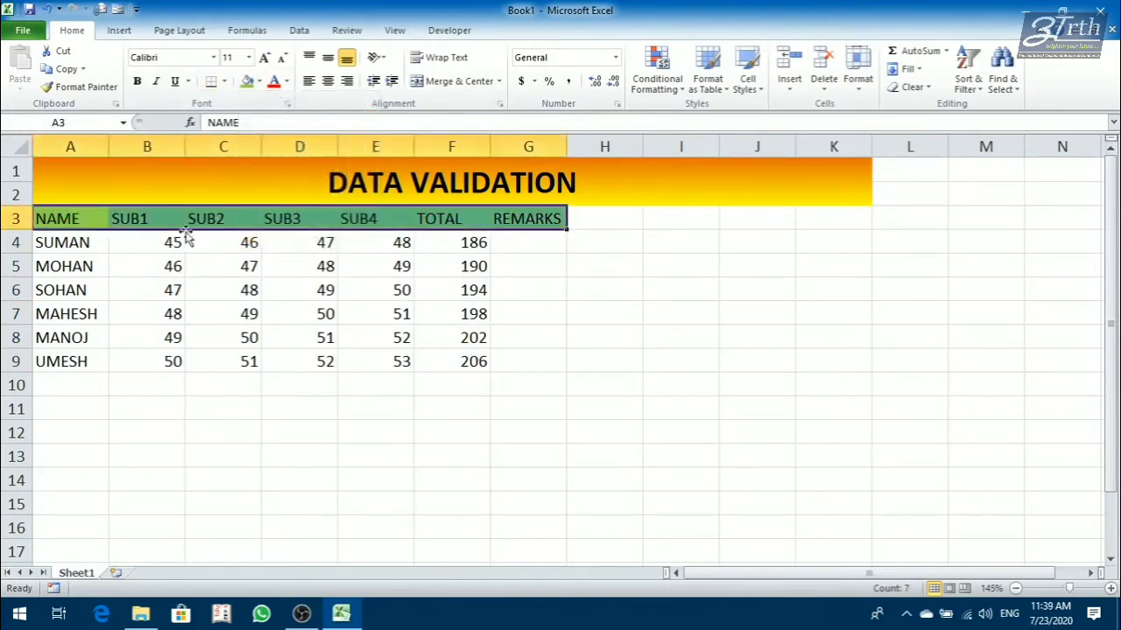
Set up a data validation rule on the marks in B4:E9 that allows whole numbers.
drag(171, 243, 370, 371)
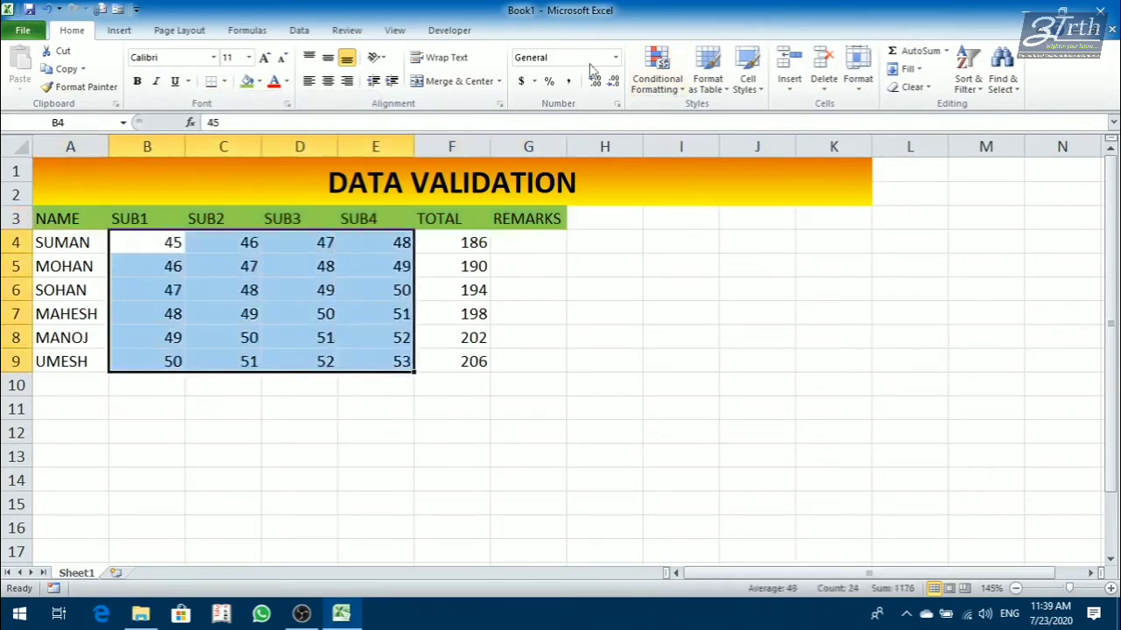
click(293, 31)
click(629, 84)
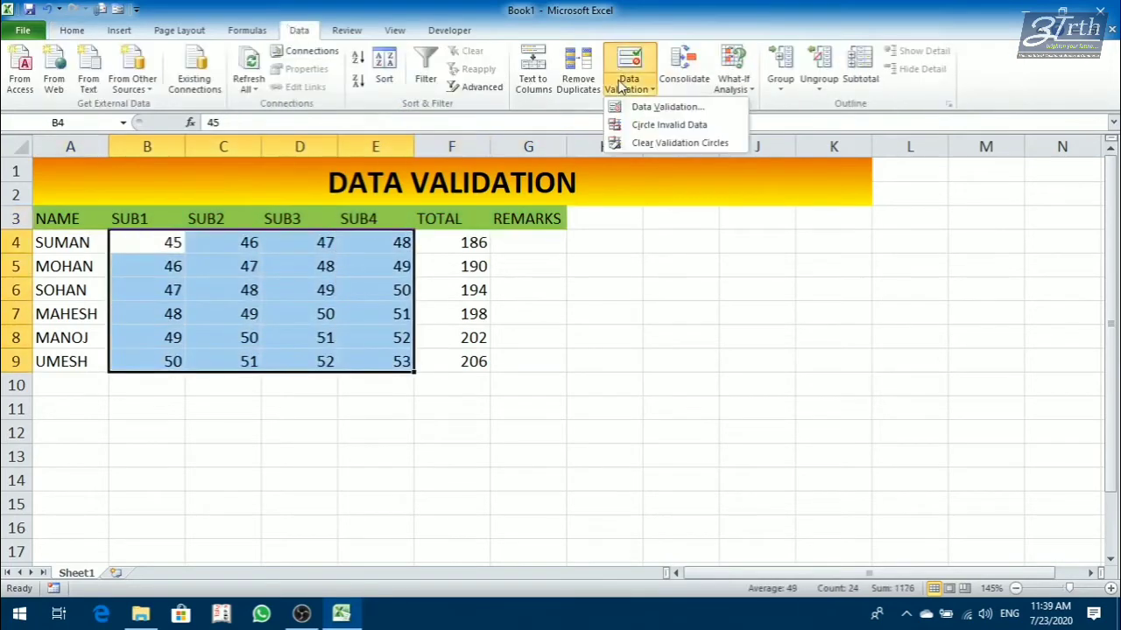
click(636, 109)
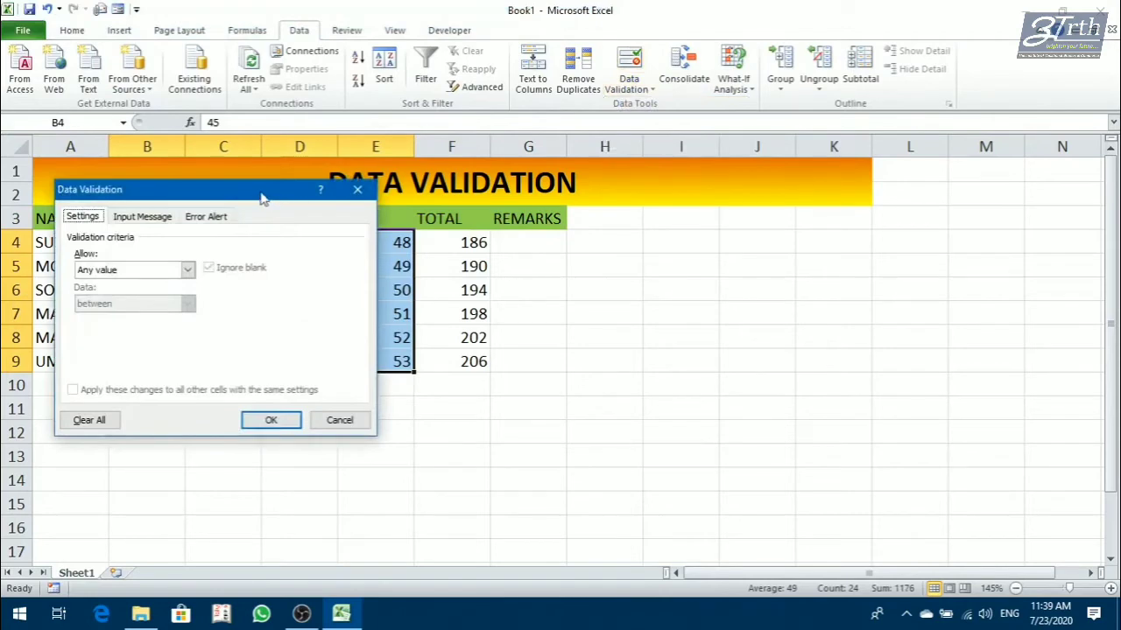
drag(285, 195, 776, 253)
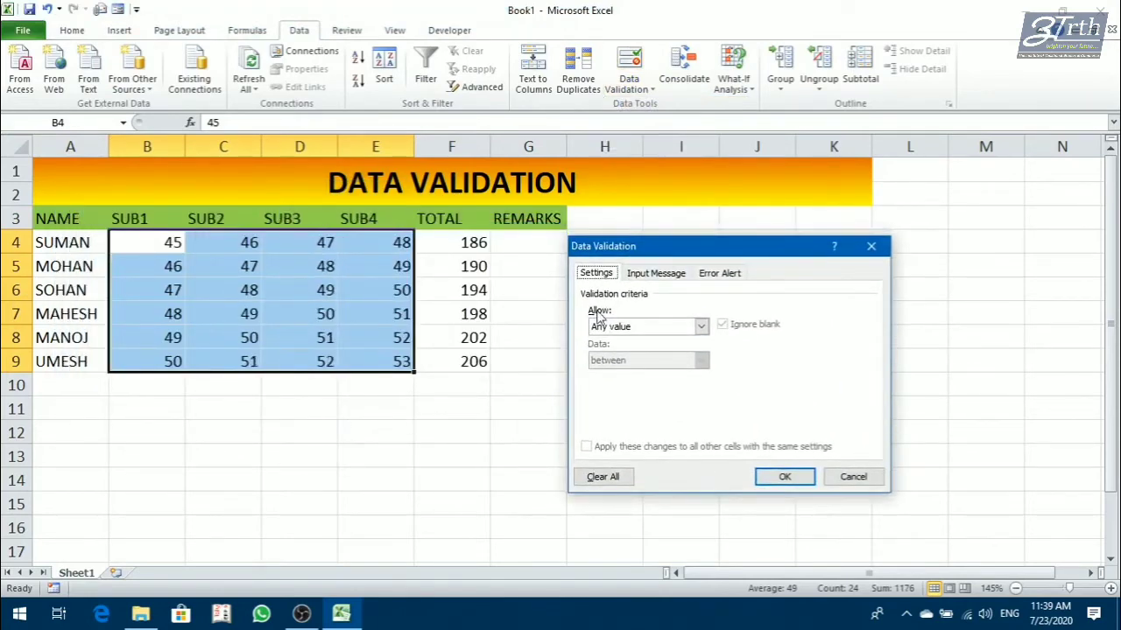
click(638, 325)
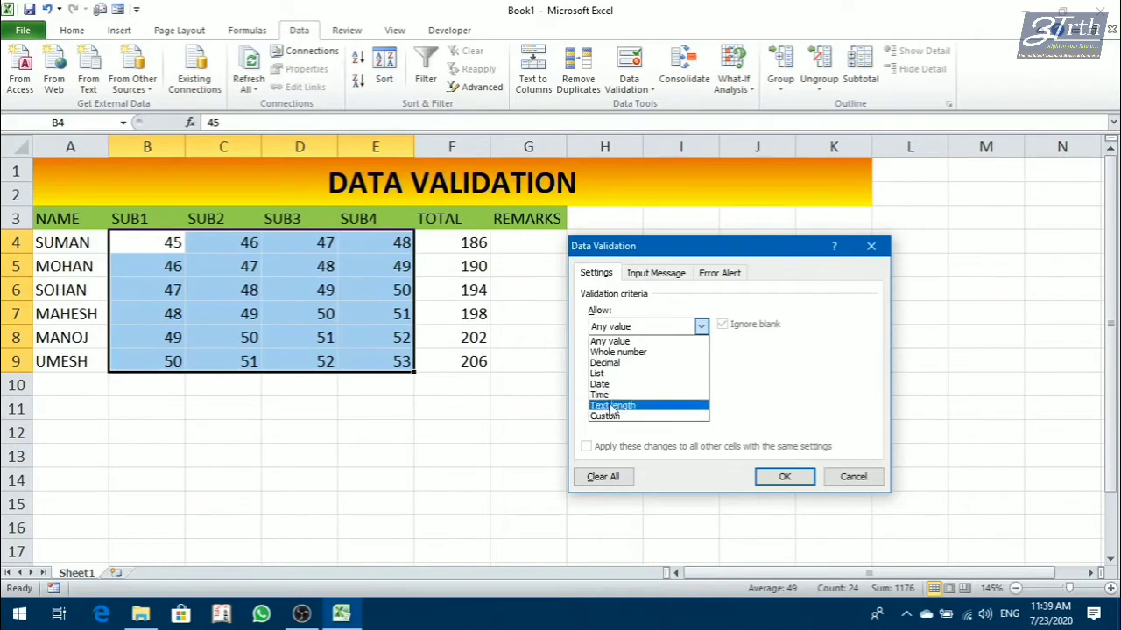
click(630, 353)
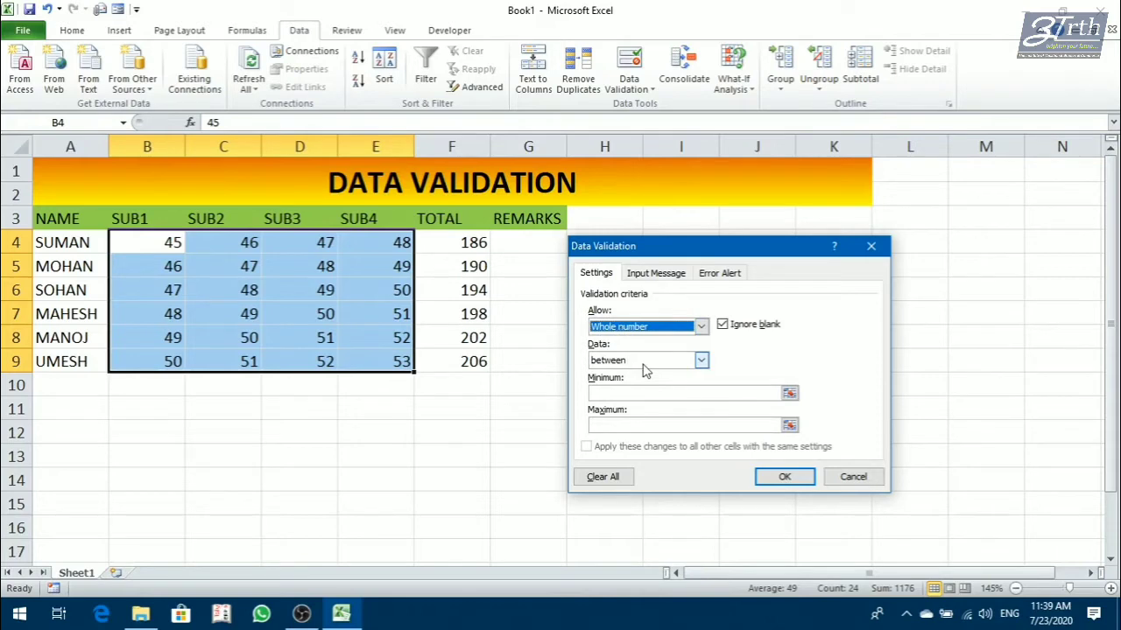
Restrict the whole-number rule to values less than a maximum of 100 and apply it to the marks.
click(643, 364)
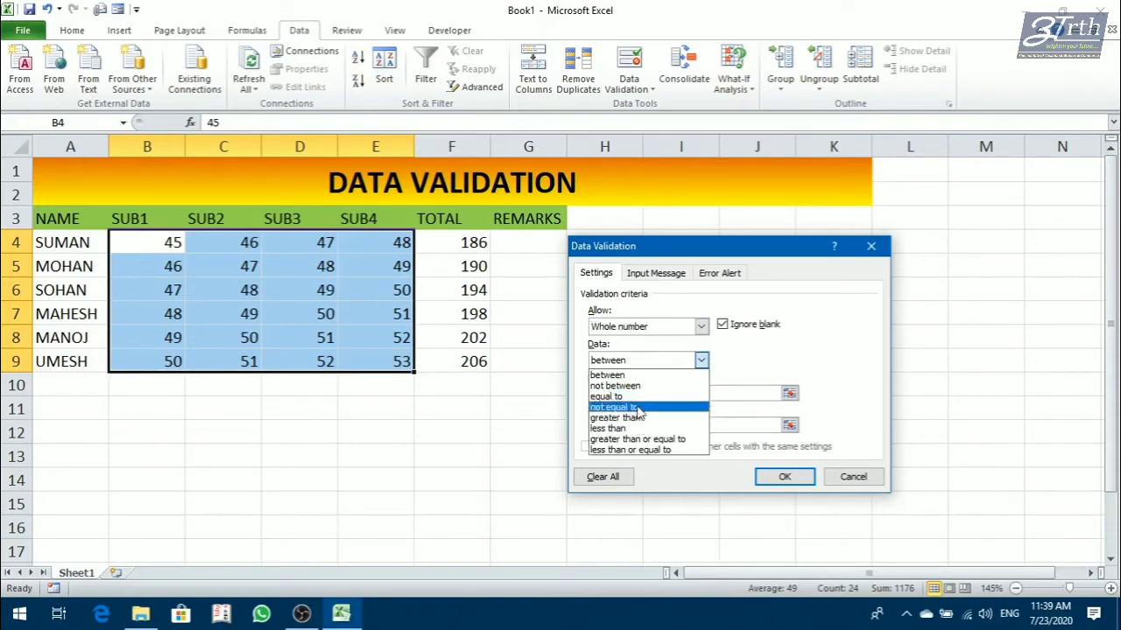
click(624, 428)
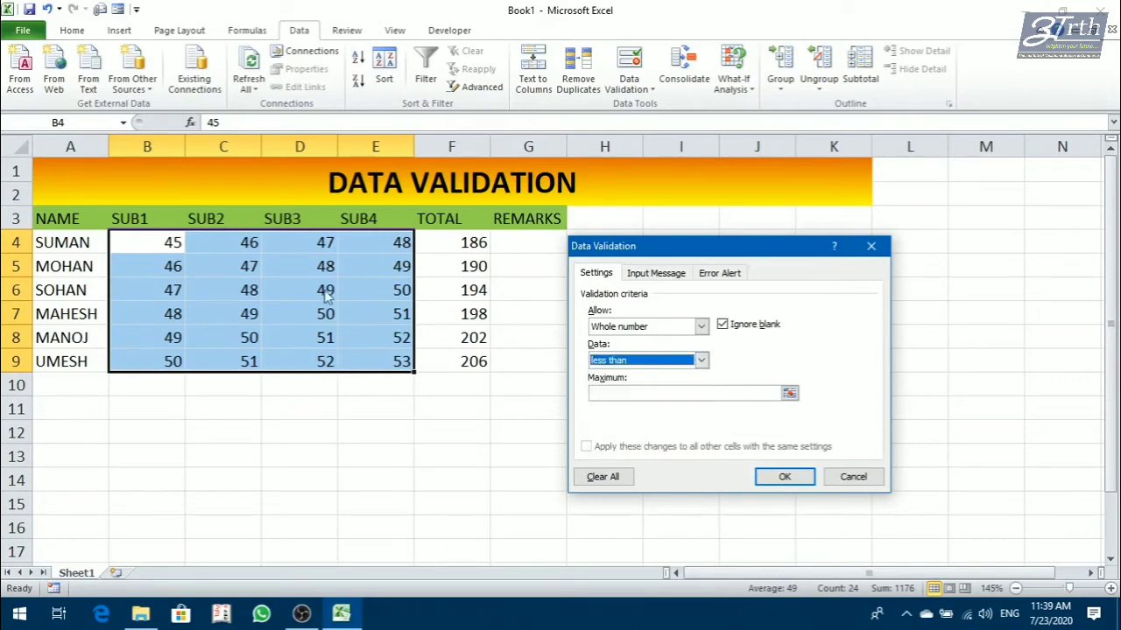
click(623, 396)
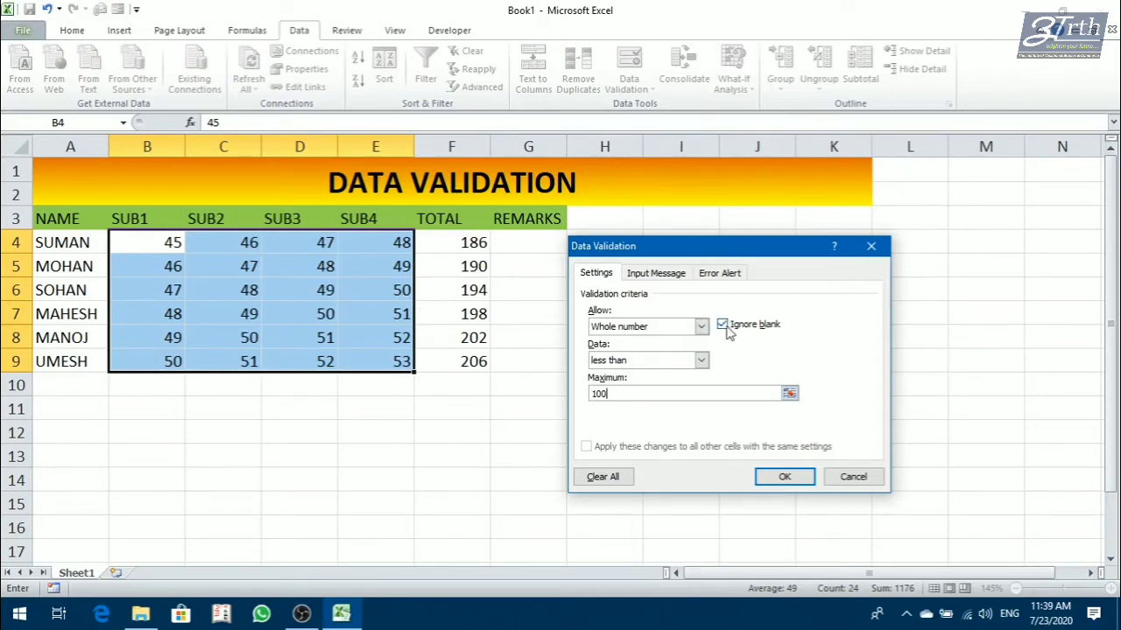
click(725, 329)
click(615, 329)
click(612, 354)
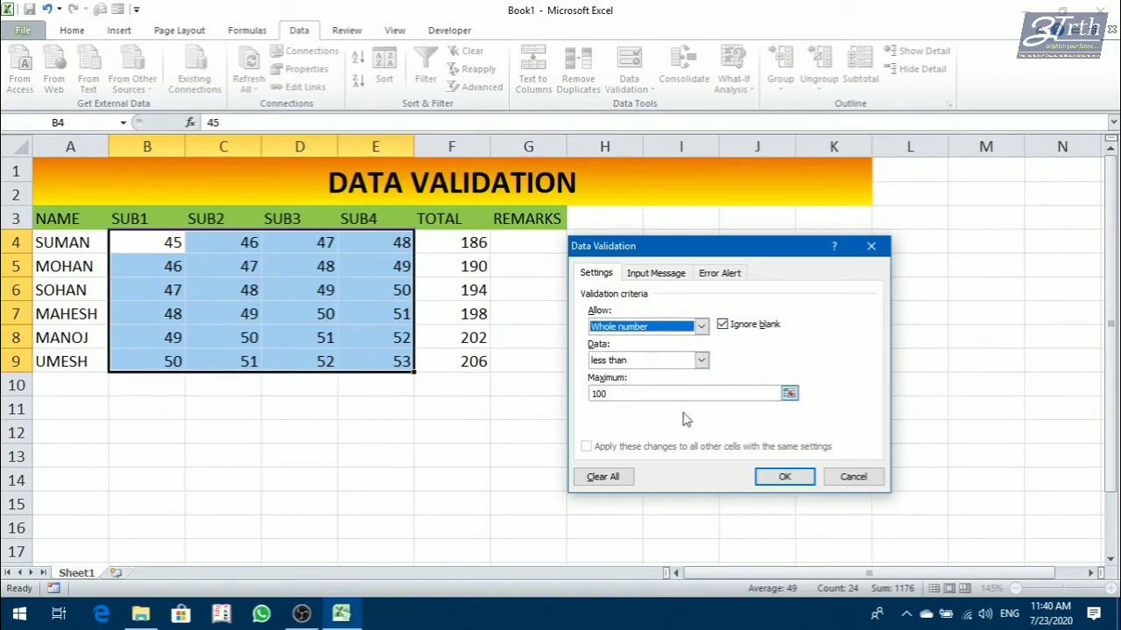
click(783, 477)
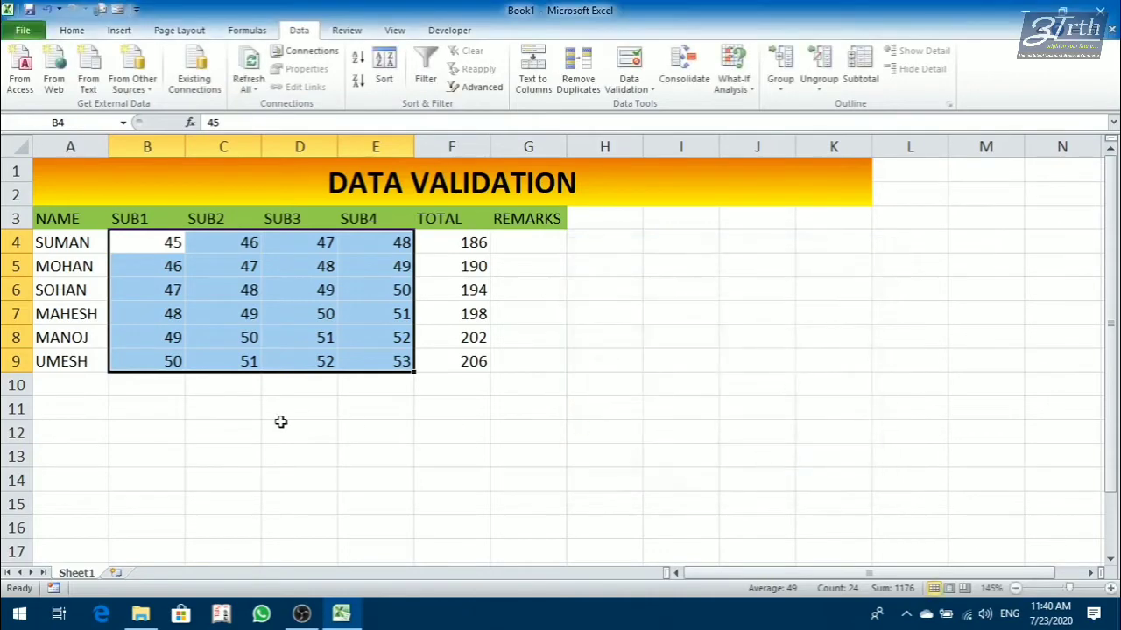
click(280, 422)
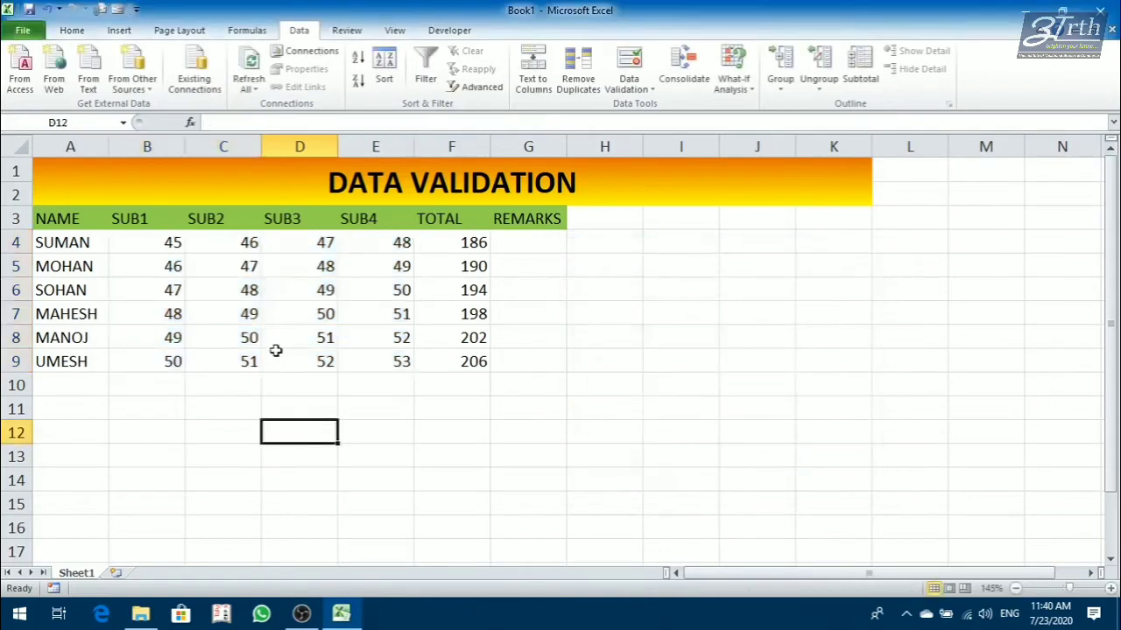
Try to enter 101 as the SUB3 mark in D6 to test the validation rule, and discard the entry.
click(286, 290)
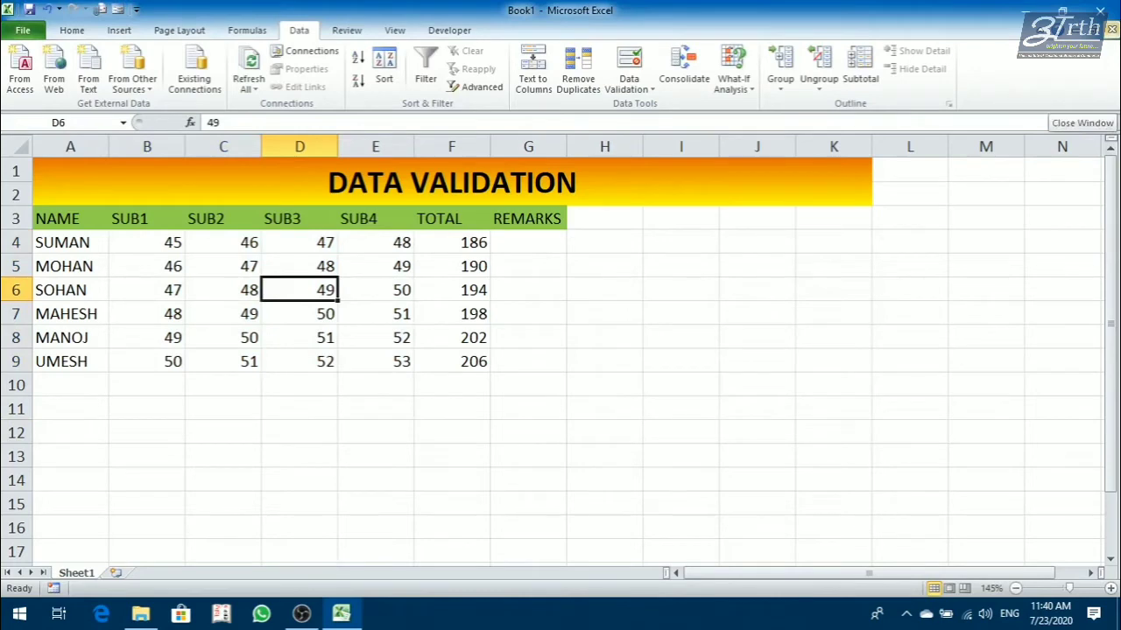
text(101)
key(Return)
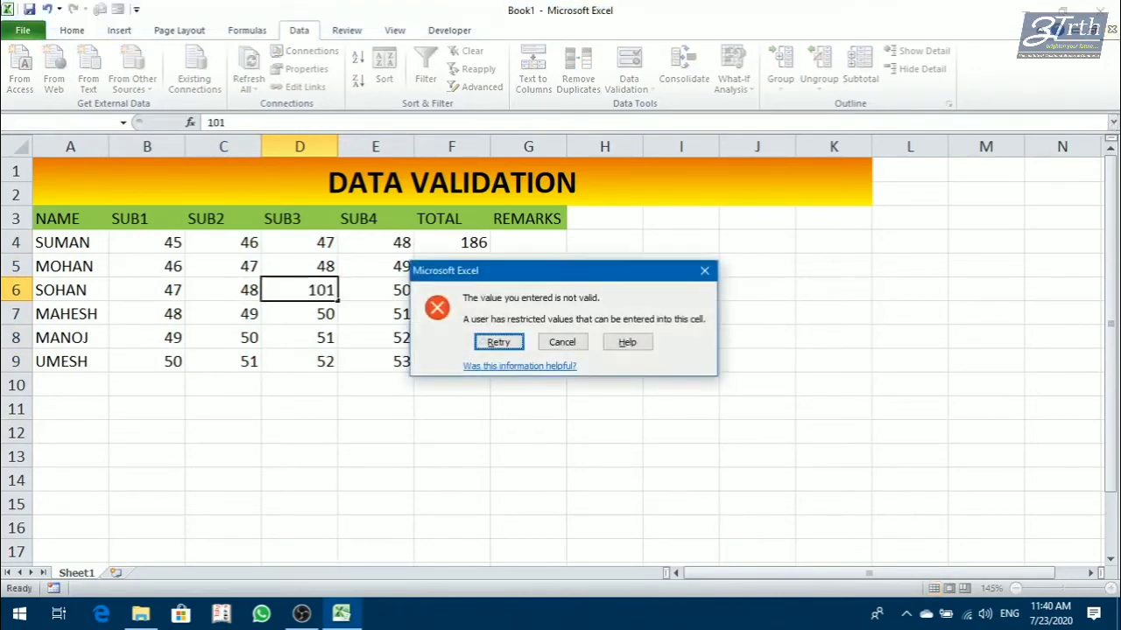
key(Return)
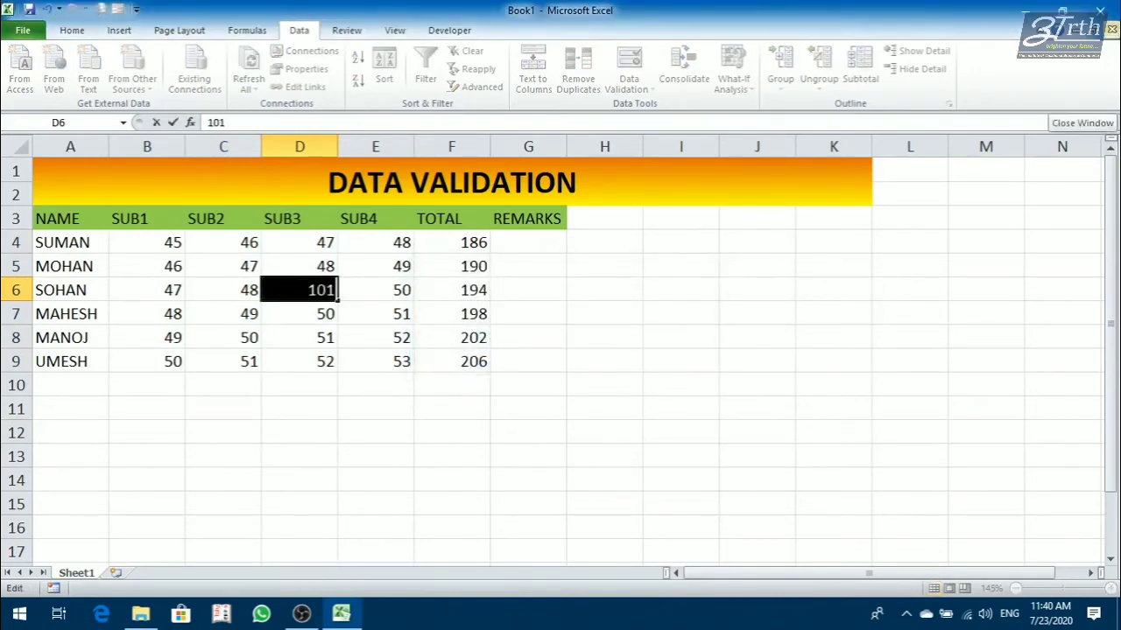
key(Escape)
key(BackSpace)
key(Escape)
Try to enter 105 as the SUB2 mark in C6, and discard the entry.
key(Left)
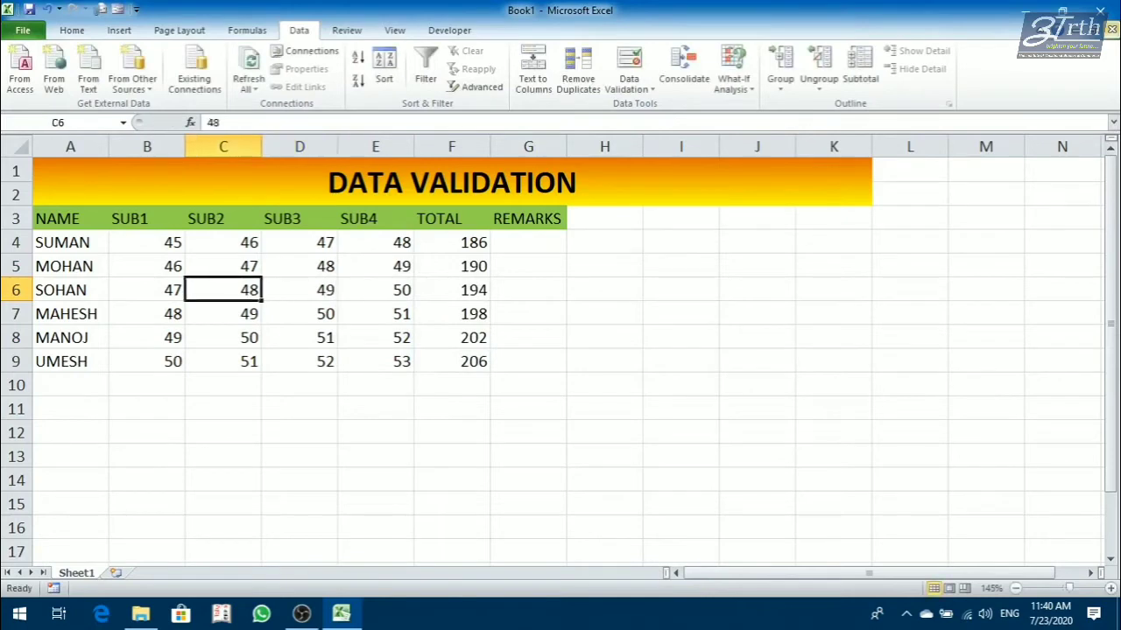
text(105)
key(Return)
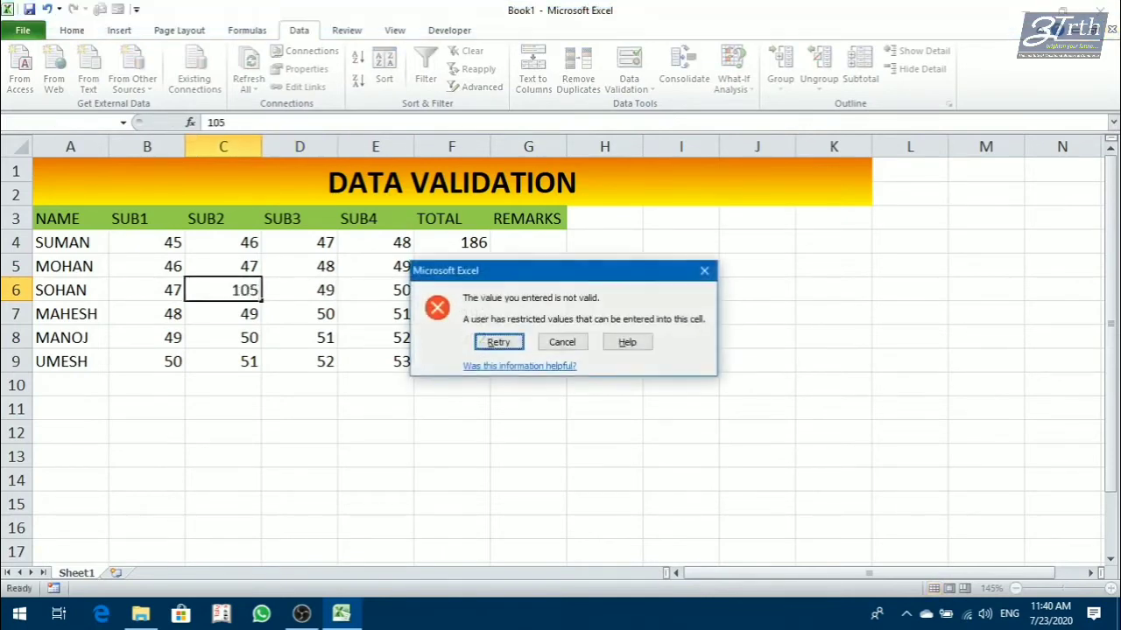
key(Return)
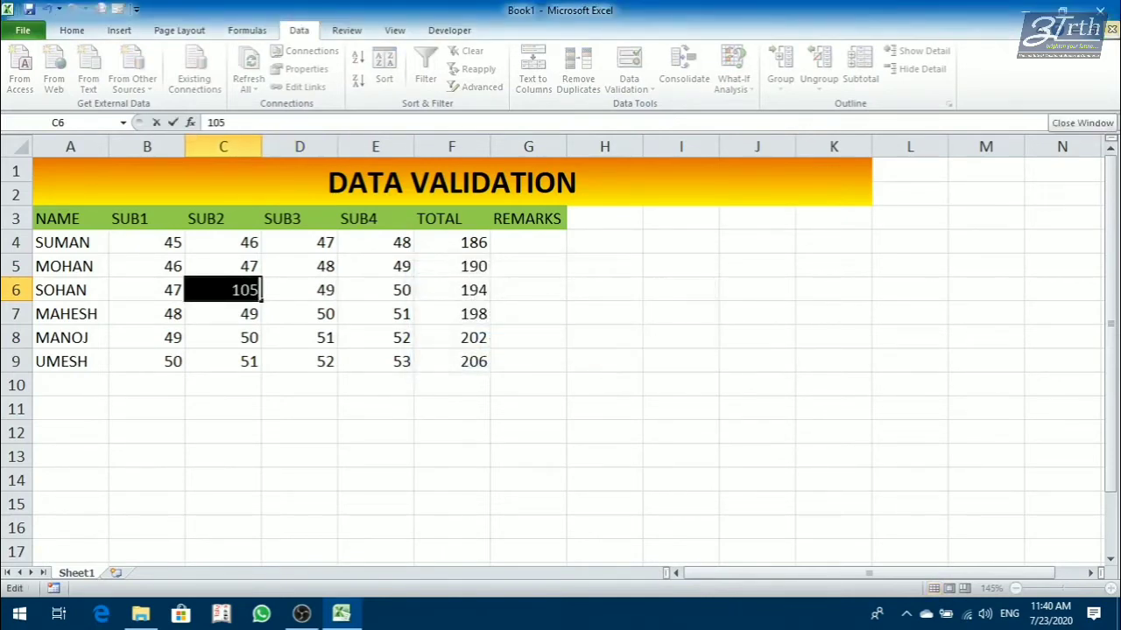
key(Escape)
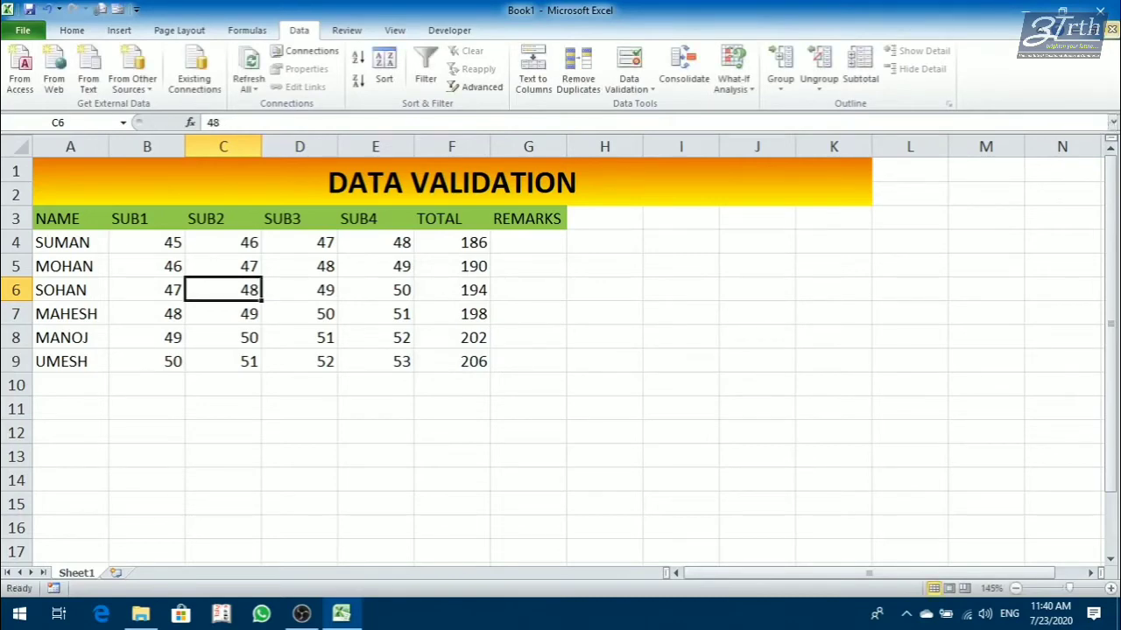
Set the SUB2 marks to 50 in C6 and 60 in C7.
text(50)
key(Return)
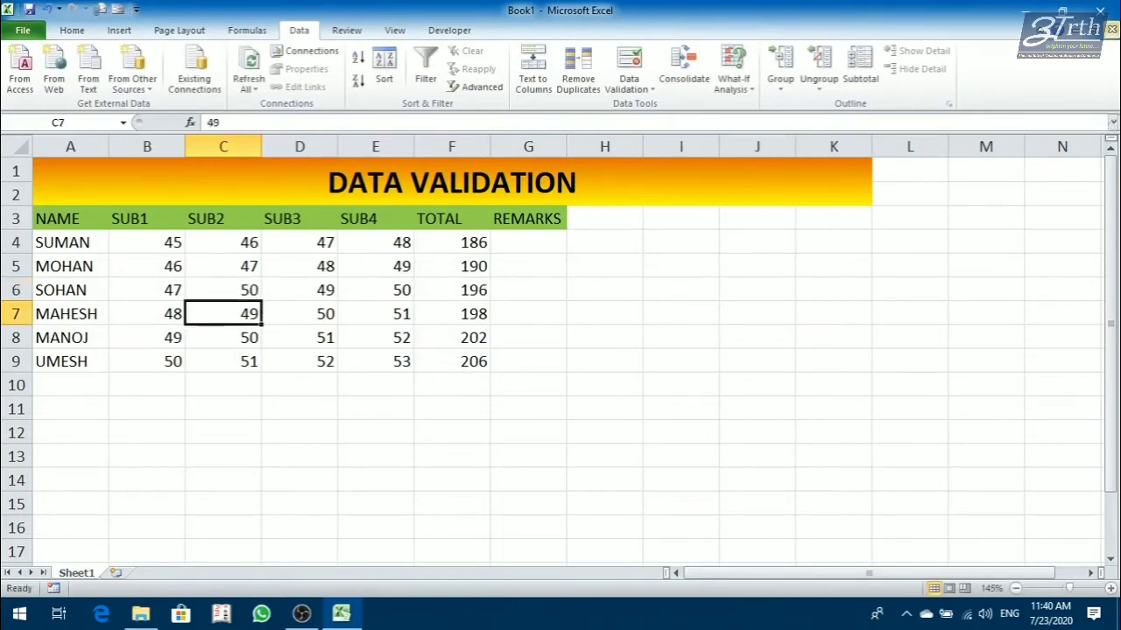
text(60)
key(Return)
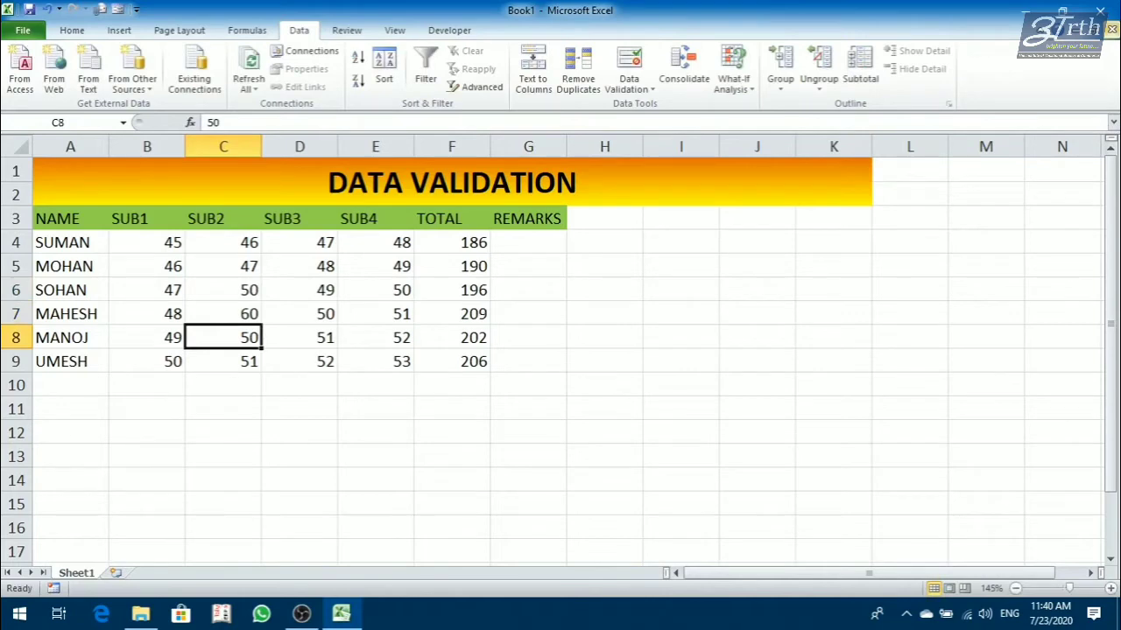
key(Up)
key(Up)
key(Up)
key(Right)
key(Right)
key(Right)
key(Right)
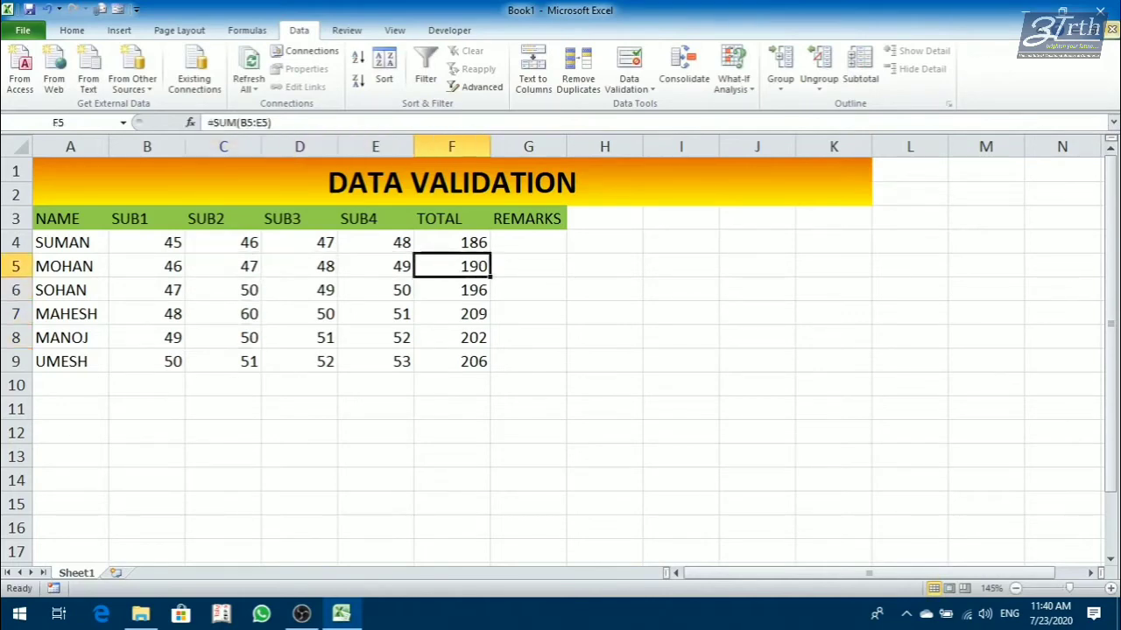
key(Up)
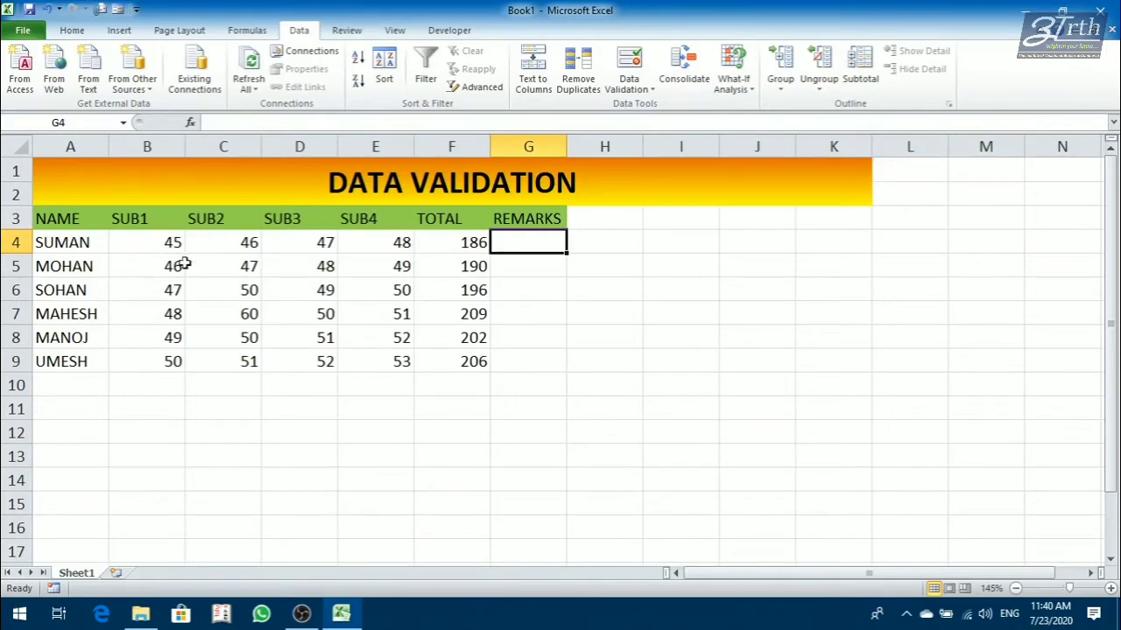
Clear all data validation settings from the marks in B4:E9 and apply the change.
drag(166, 242, 348, 354)
click(628, 84)
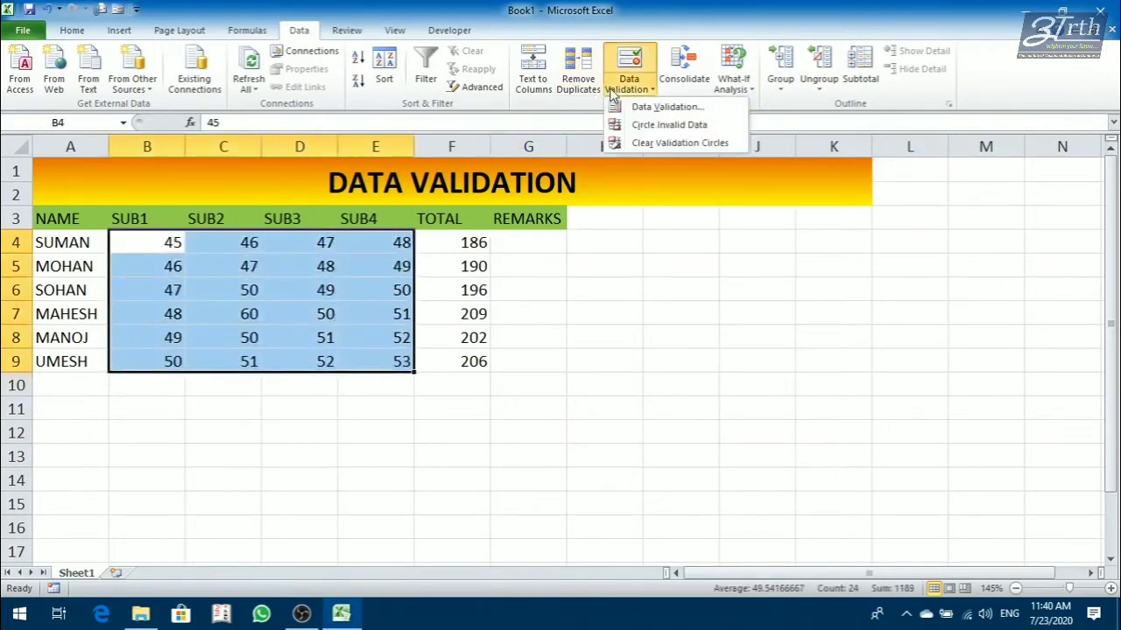
click(648, 107)
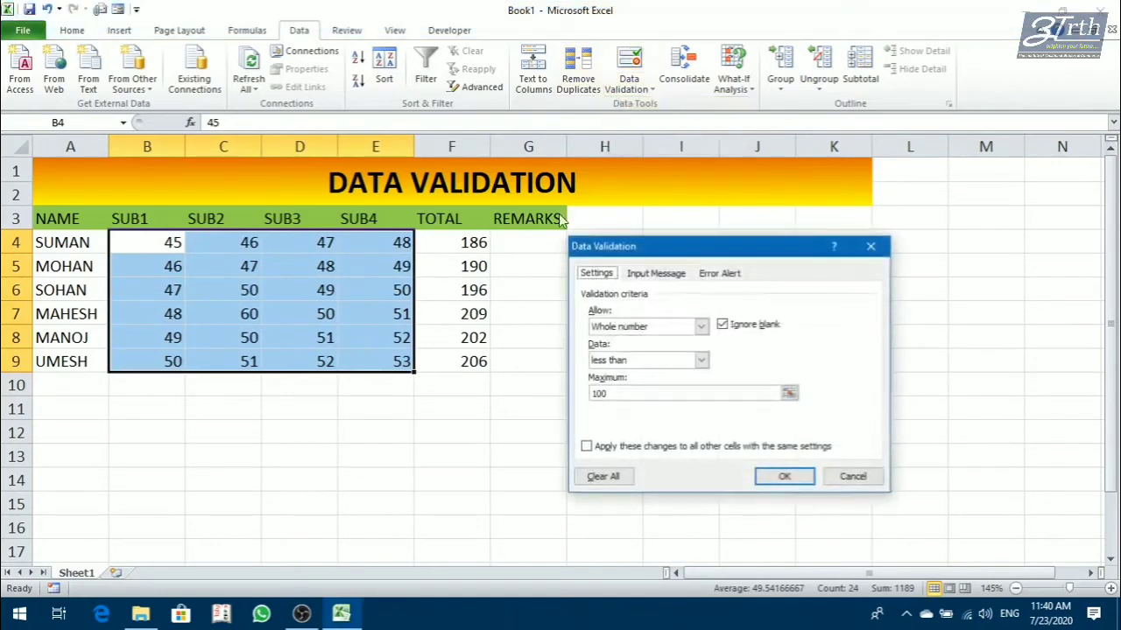
click(603, 477)
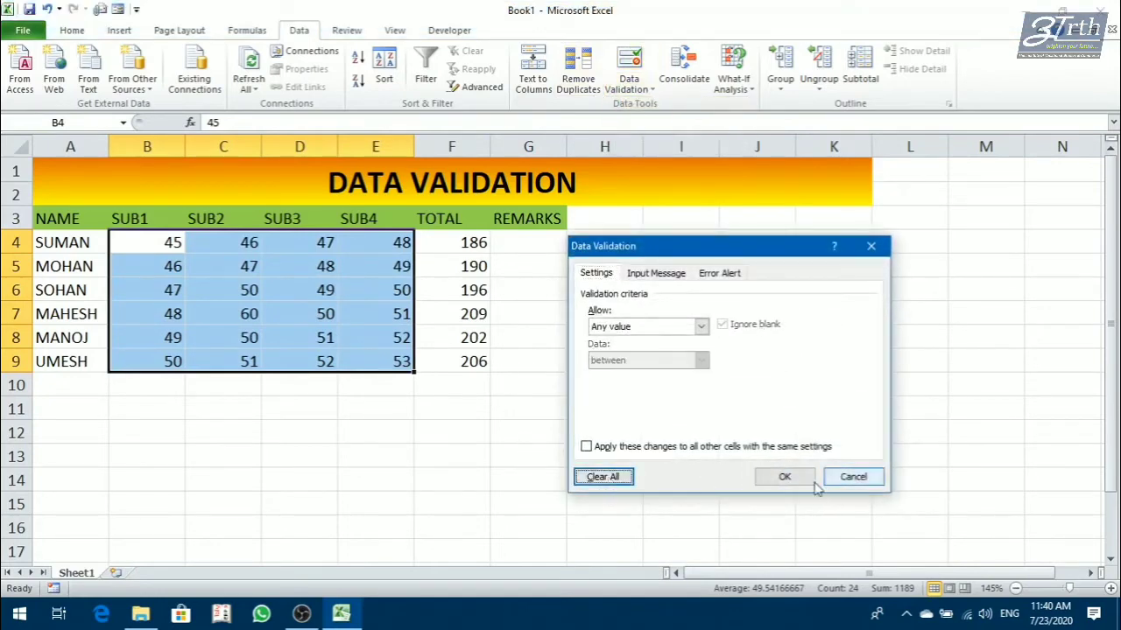
click(784, 478)
Set the SUB2 marks to 105 in C6 and 106 in C8.
click(271, 342)
click(230, 293)
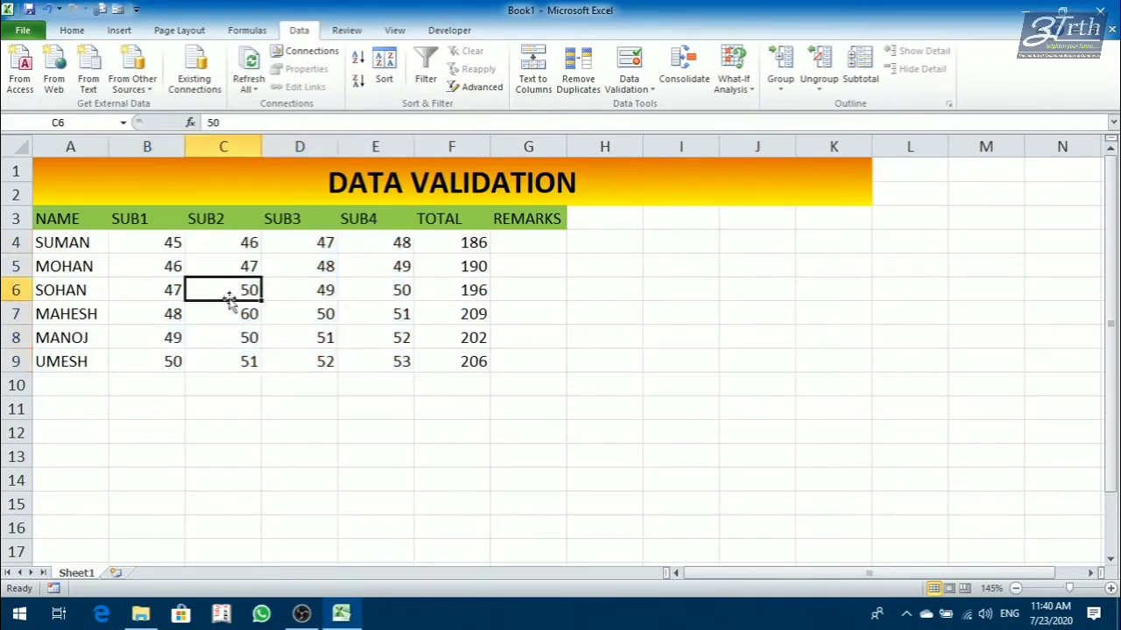
text(105)
key(Return)
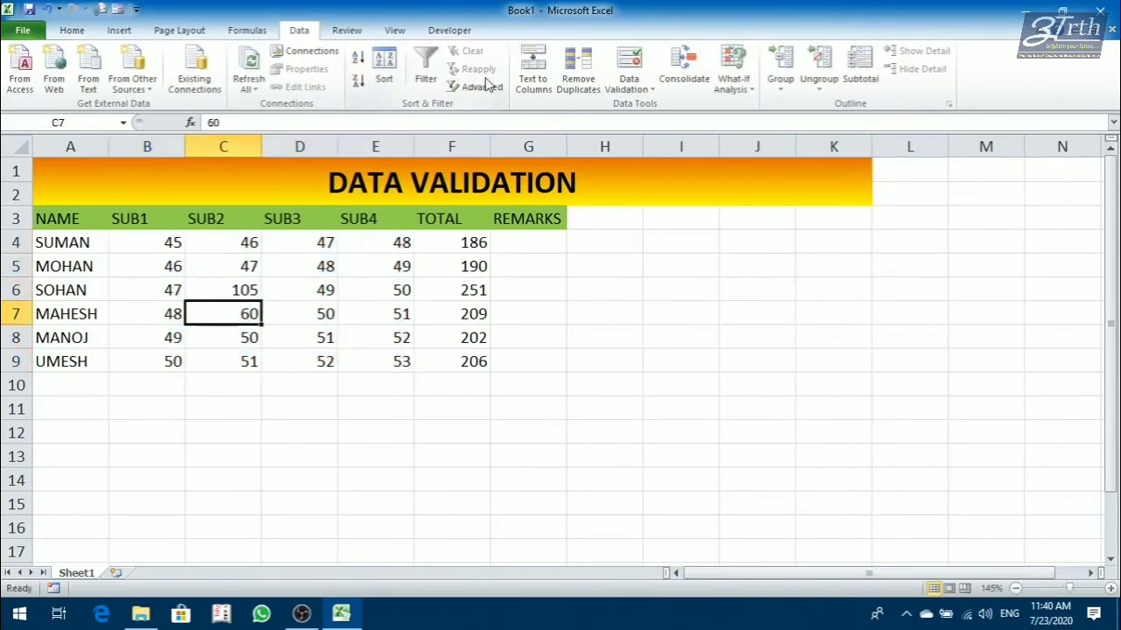
key(Return)
text(106)
key(Return)
Set the SUB4 mark in E7 to 107.
key(Right)
key(Right)
key(Right)
key(Up)
key(Up)
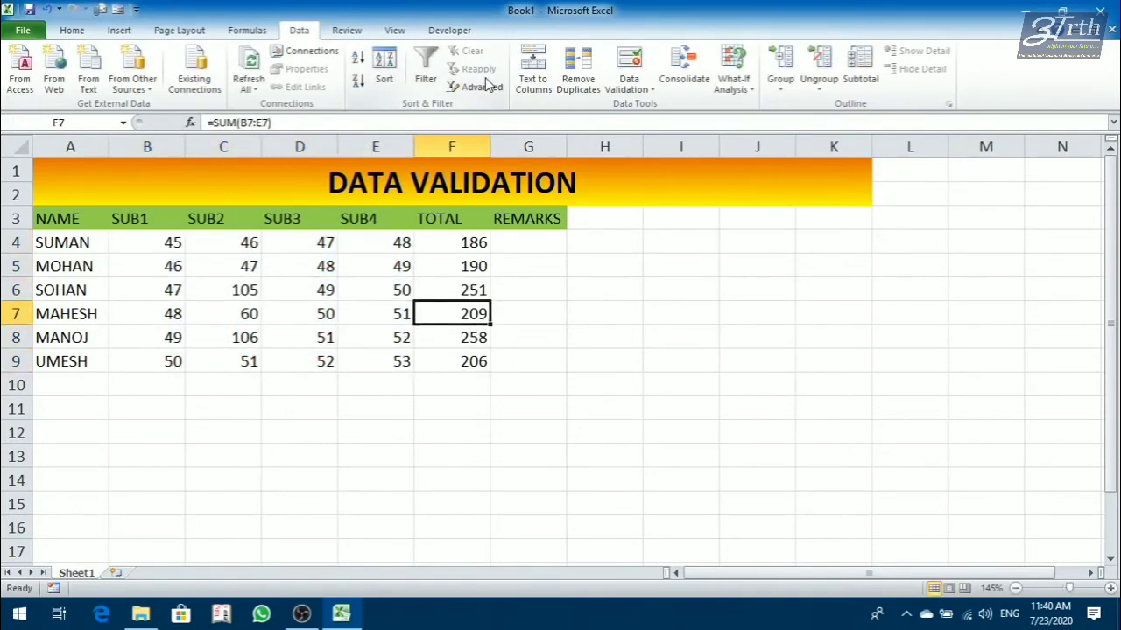
key(Left)
text(107)
key(Return)
Set the SUB4 mark in E6 to 102.
key(Up)
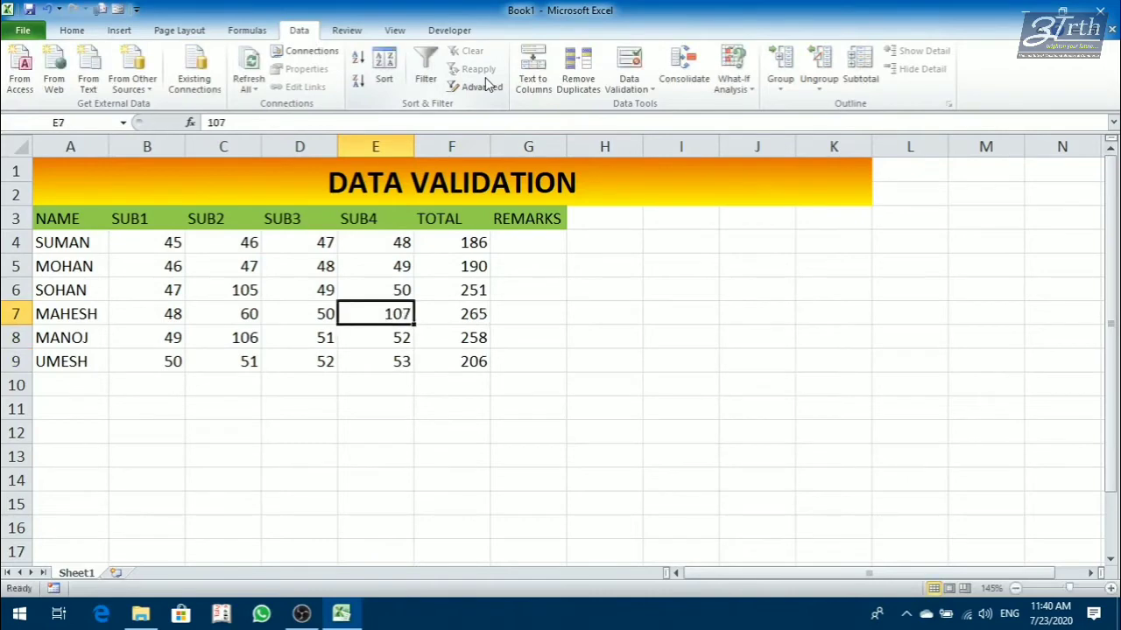
key(Up)
text(122)
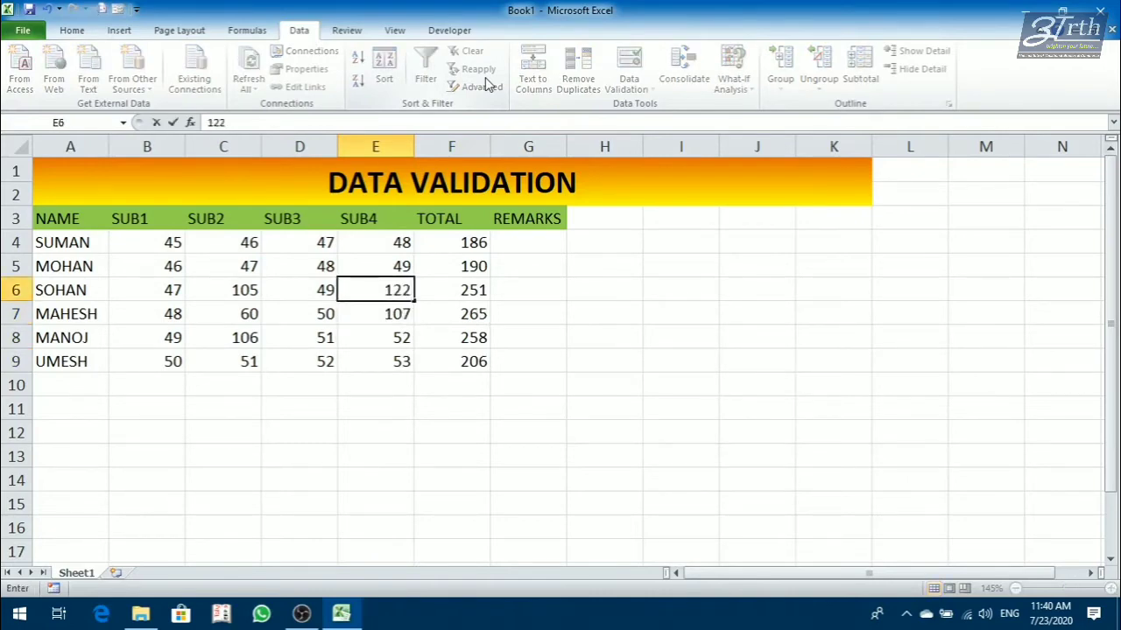
key(BackSpace)
key(BackSpace)
text(02)
key(Return)
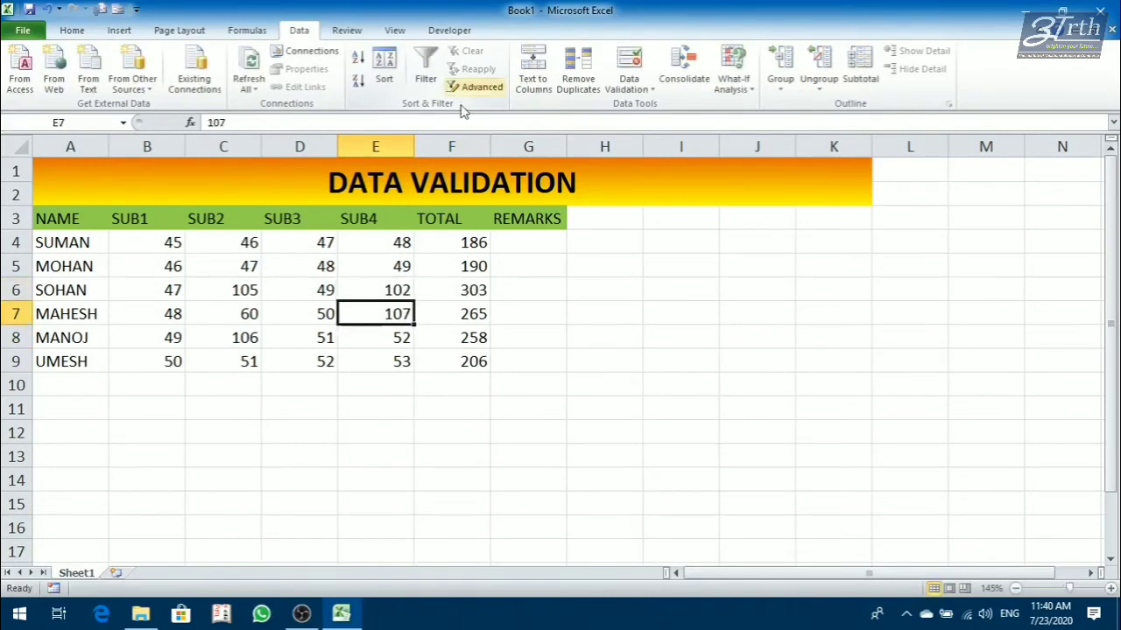
Apply a data validation rule to B4:E9 that allows whole numbers less than a maximum of 100.
drag(168, 242, 408, 354)
click(628, 88)
click(650, 106)
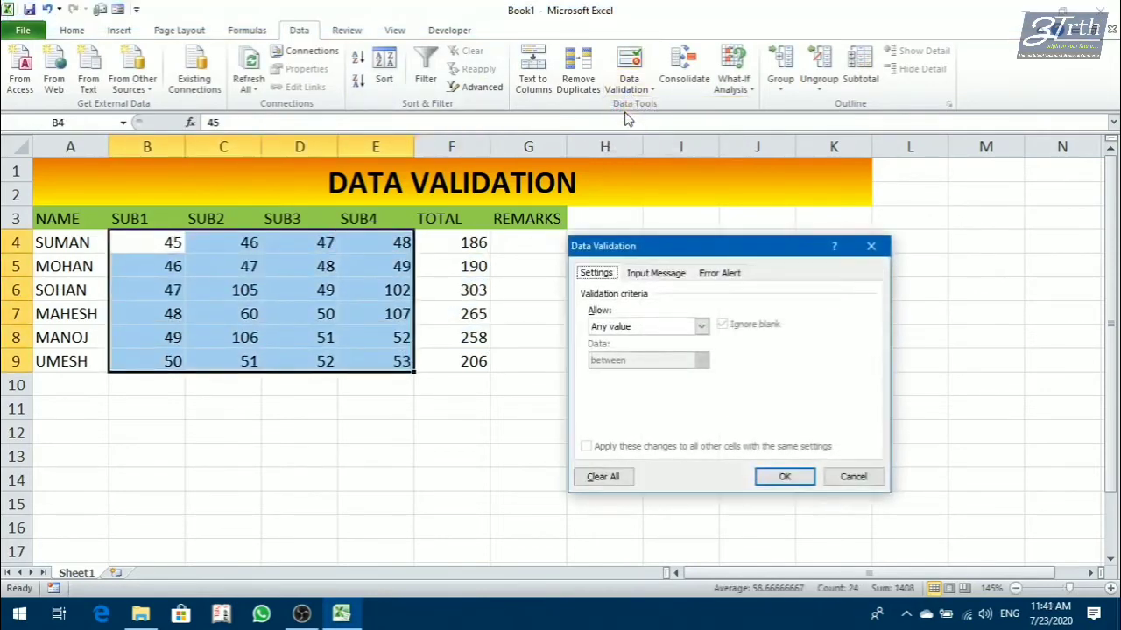
click(700, 326)
click(637, 352)
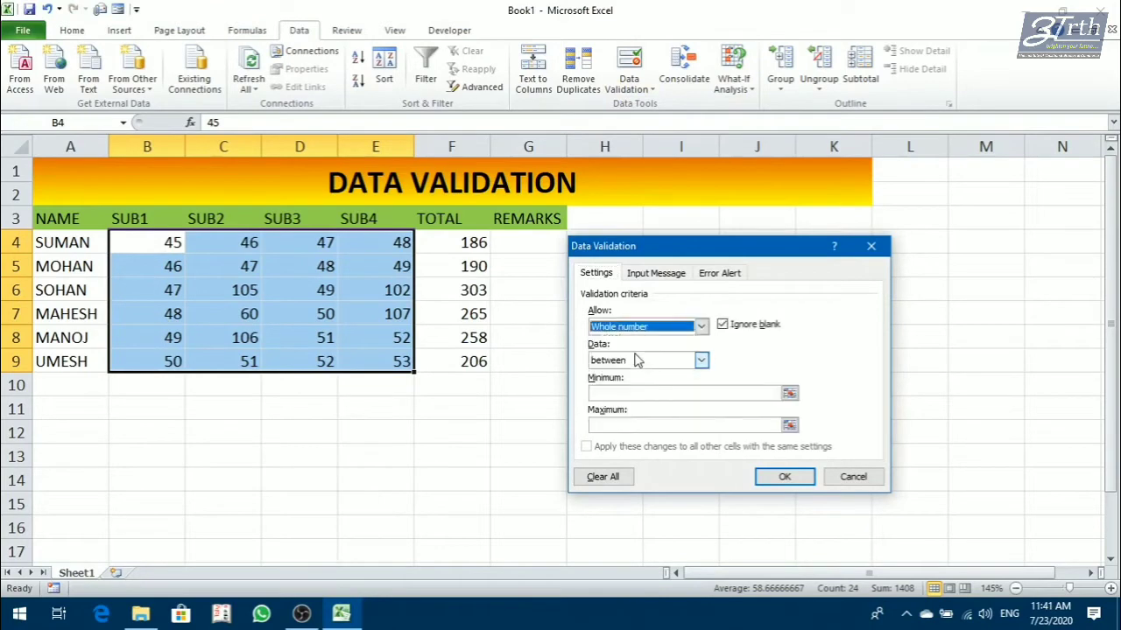
click(637, 361)
click(633, 435)
click(630, 393)
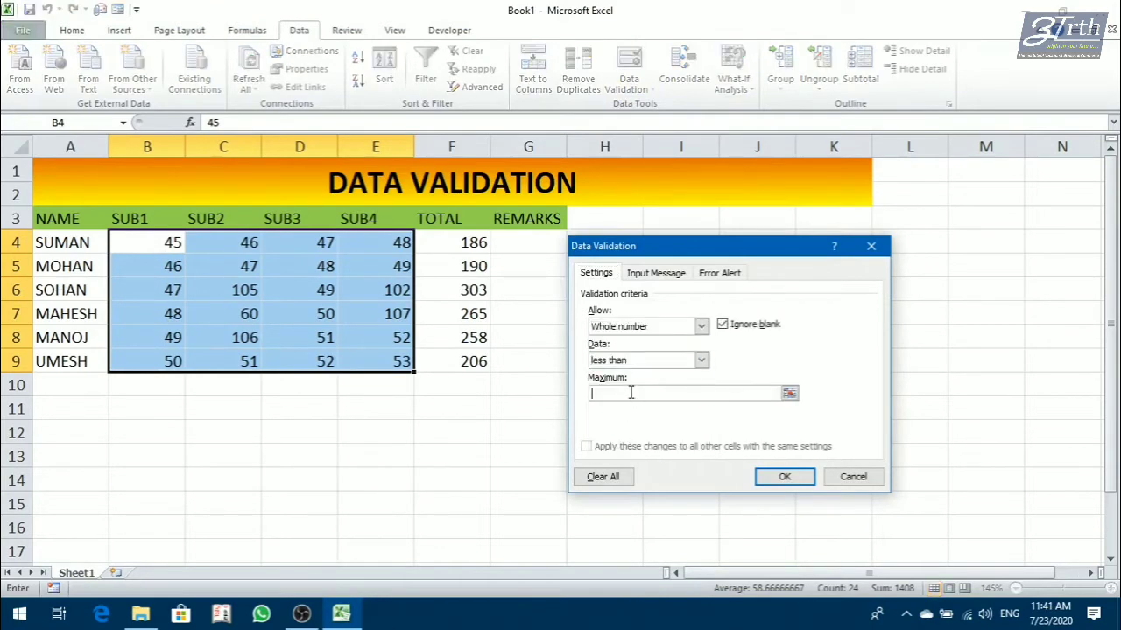
click(765, 480)
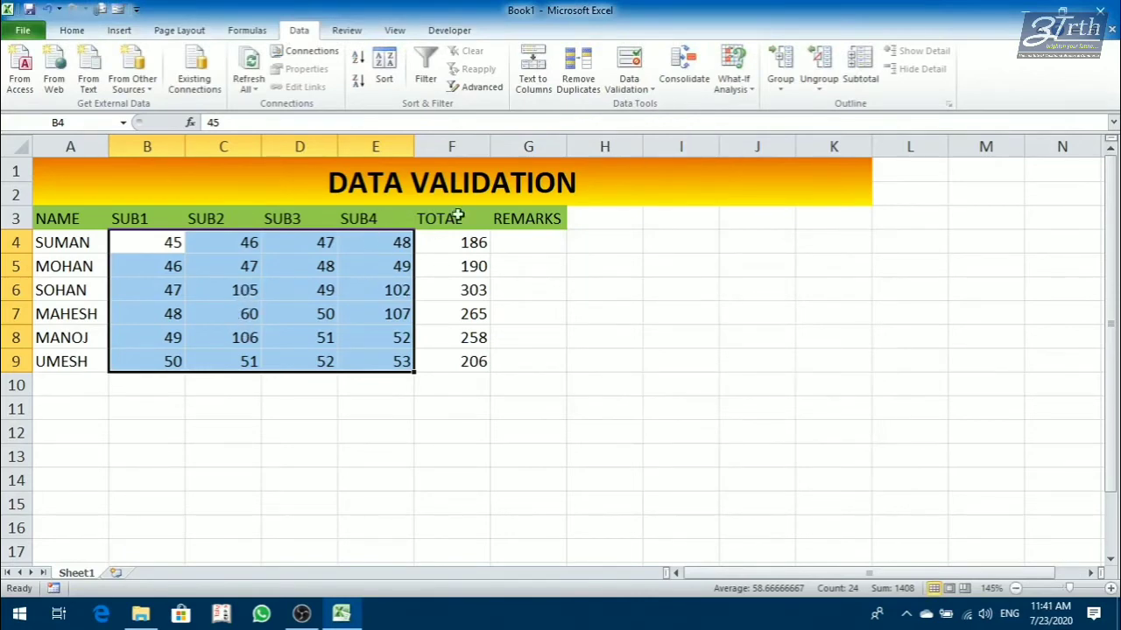
Circle the invalid marks in B4:E9 and clear the validation circles, doing this twice.
click(618, 91)
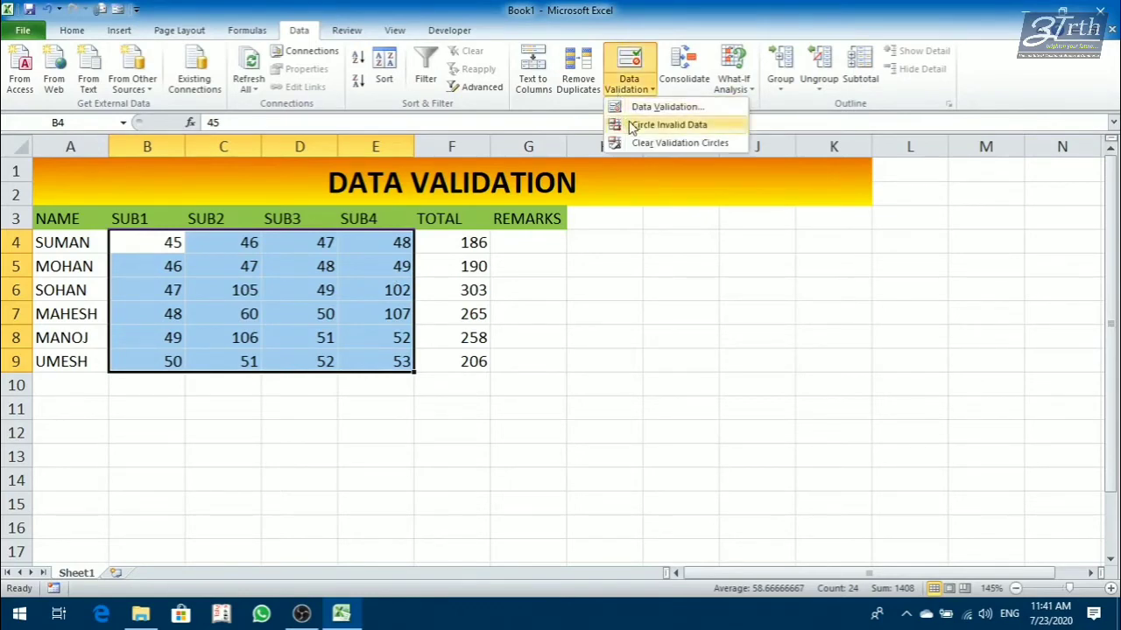
click(634, 126)
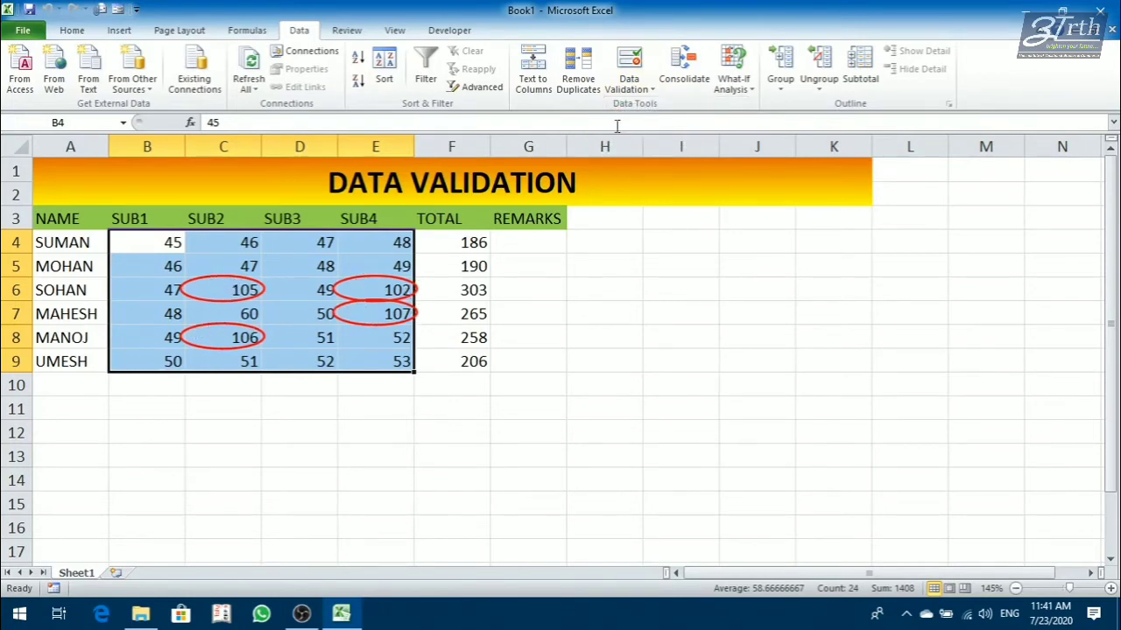
click(629, 84)
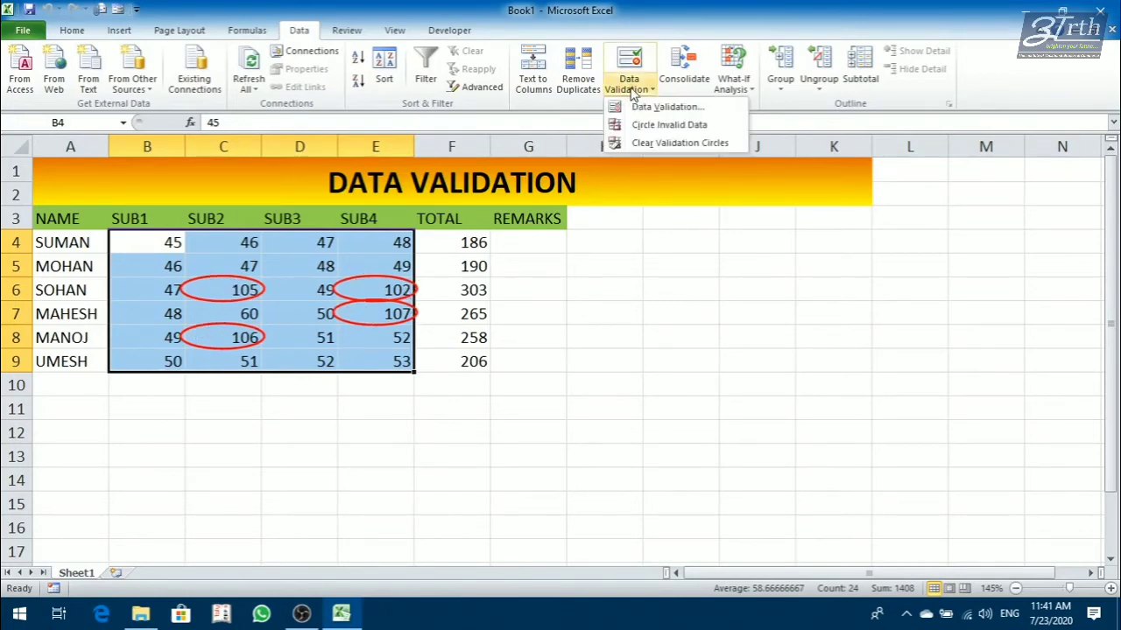
click(648, 144)
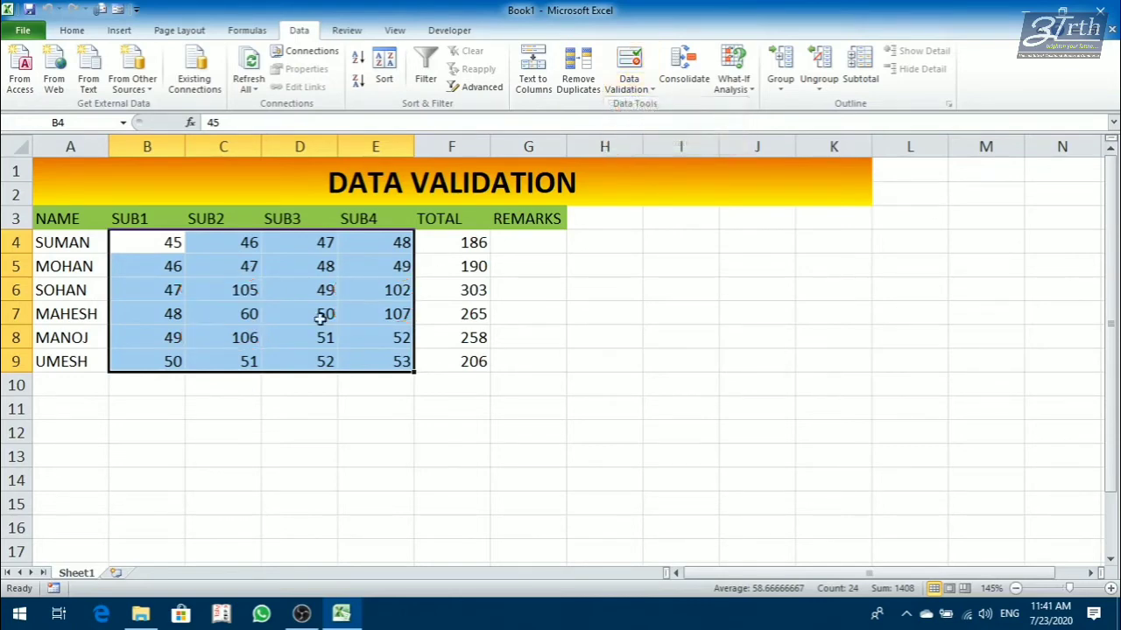
click(628, 87)
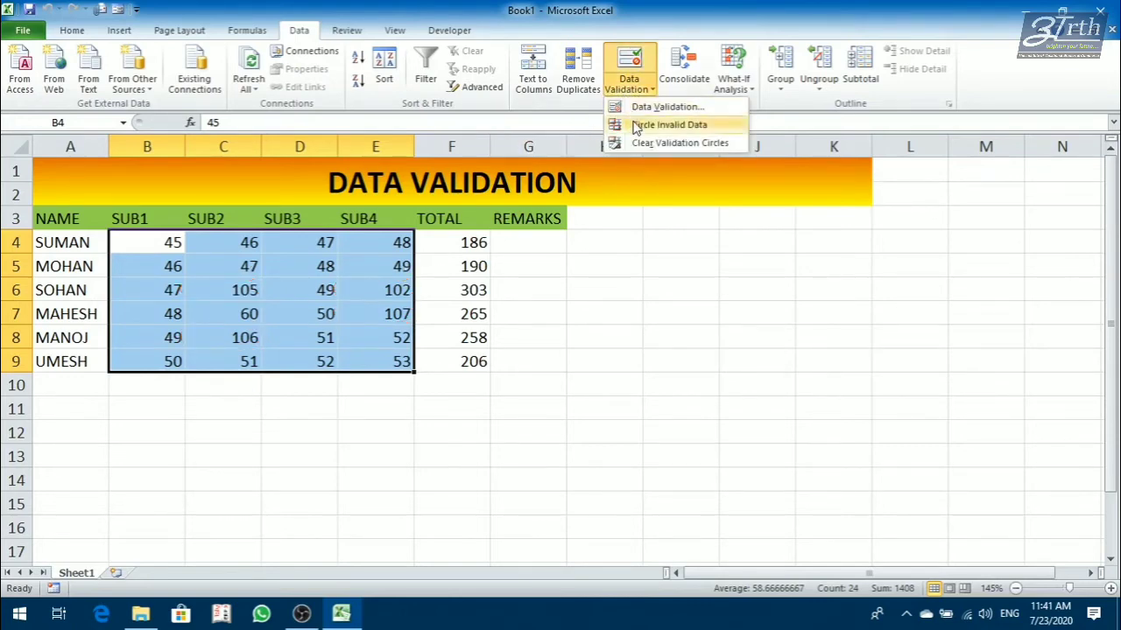
click(636, 127)
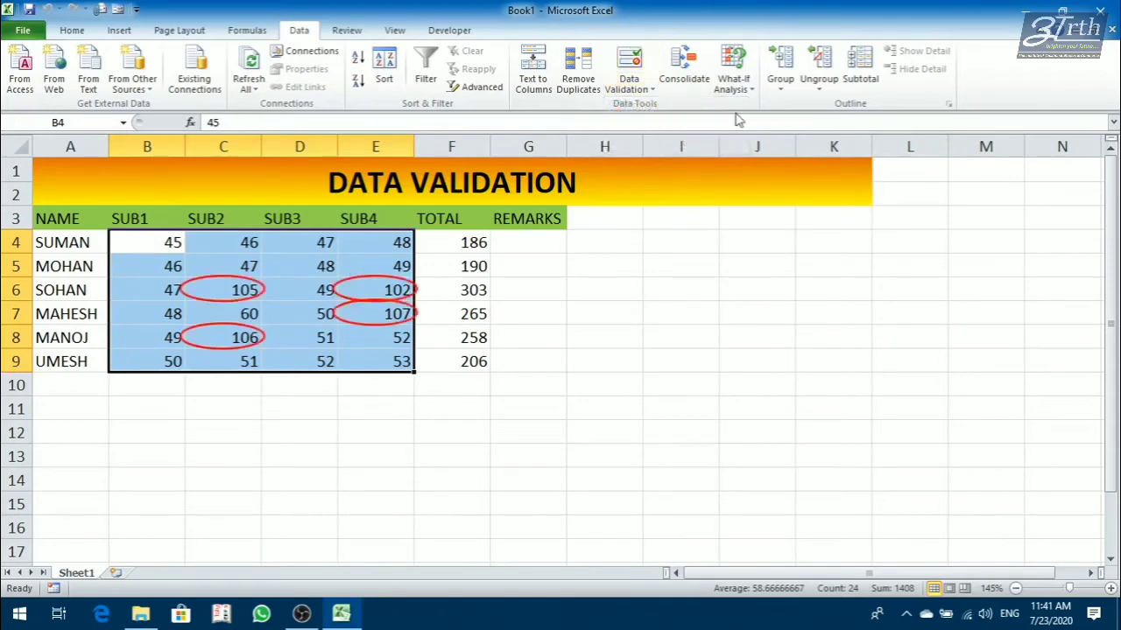
click(627, 84)
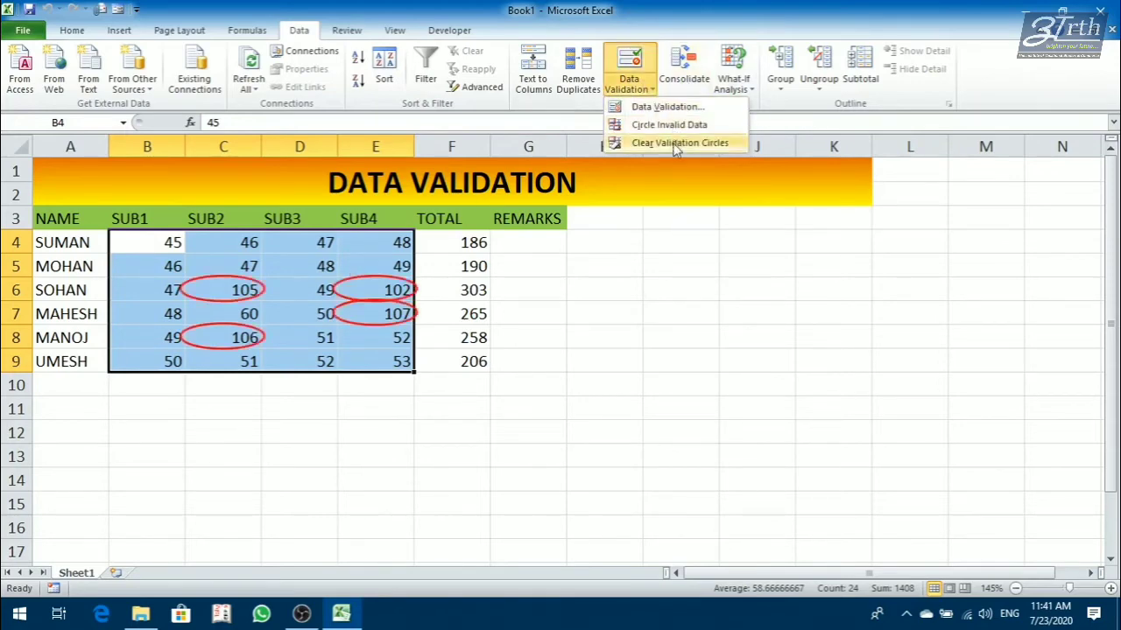
click(676, 143)
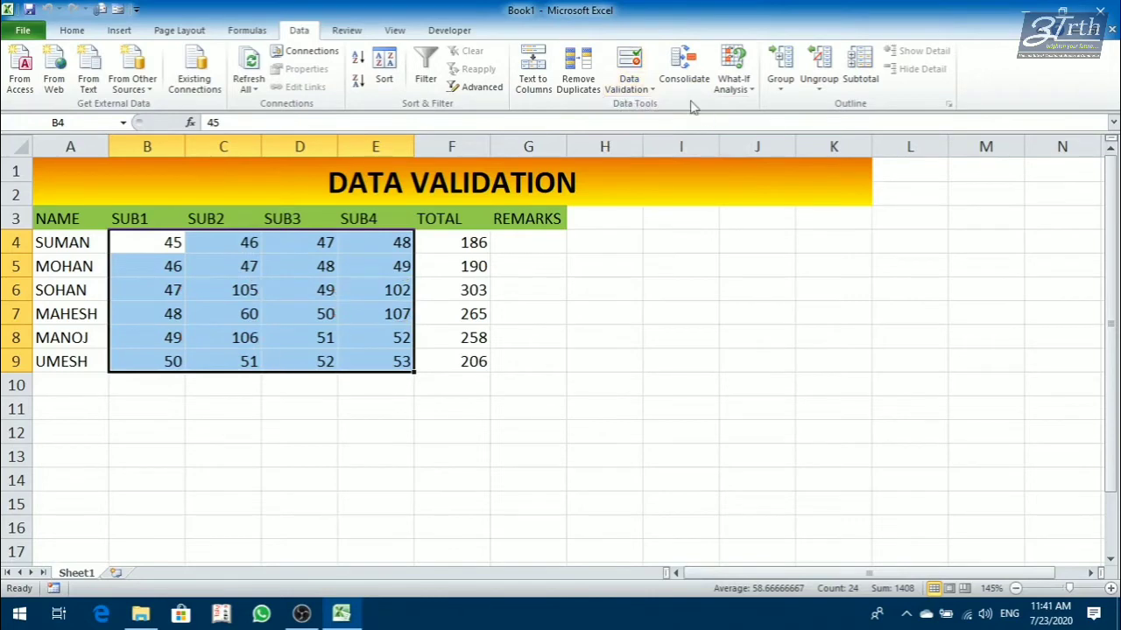
Review the data validation settings of the marks in B4:E9 and close them without making changes.
click(643, 86)
click(644, 105)
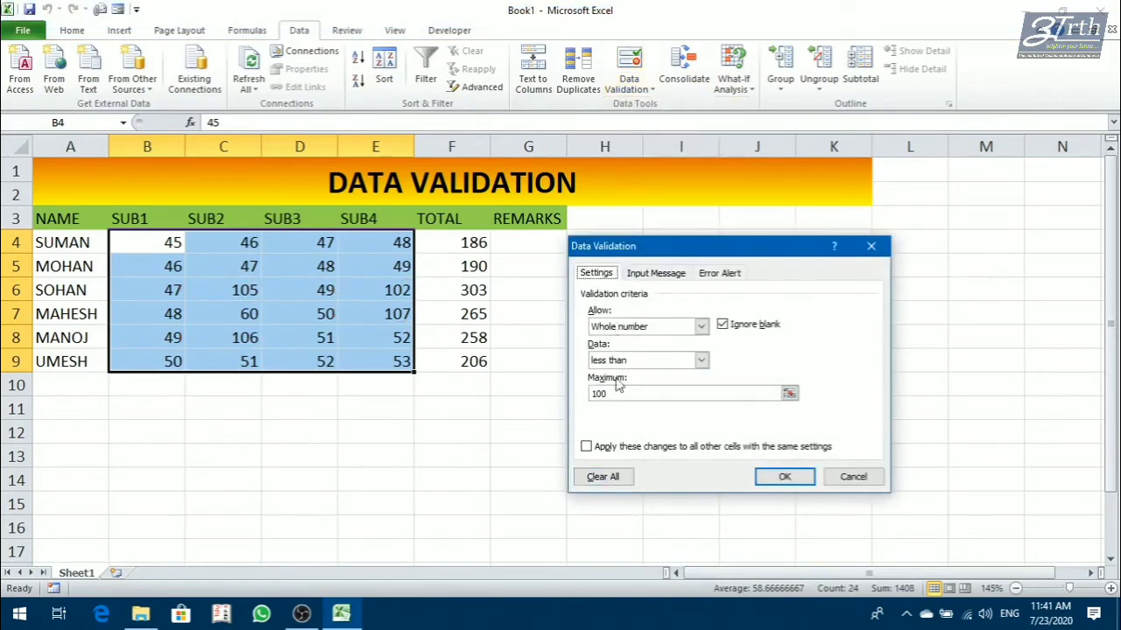
click(839, 484)
click(403, 408)
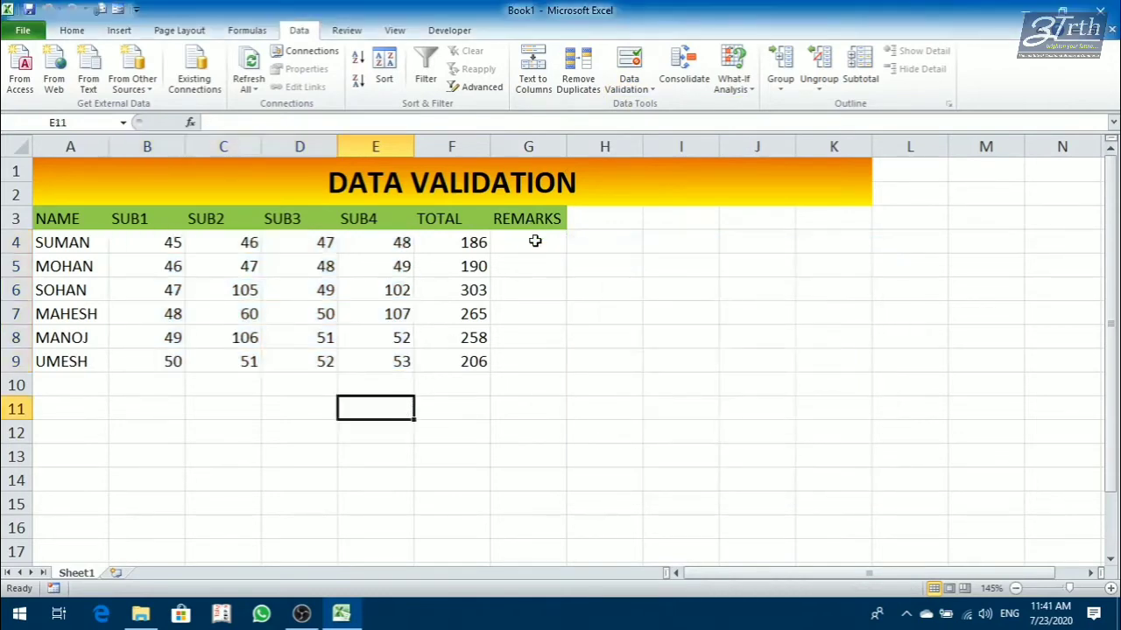
click(535, 241)
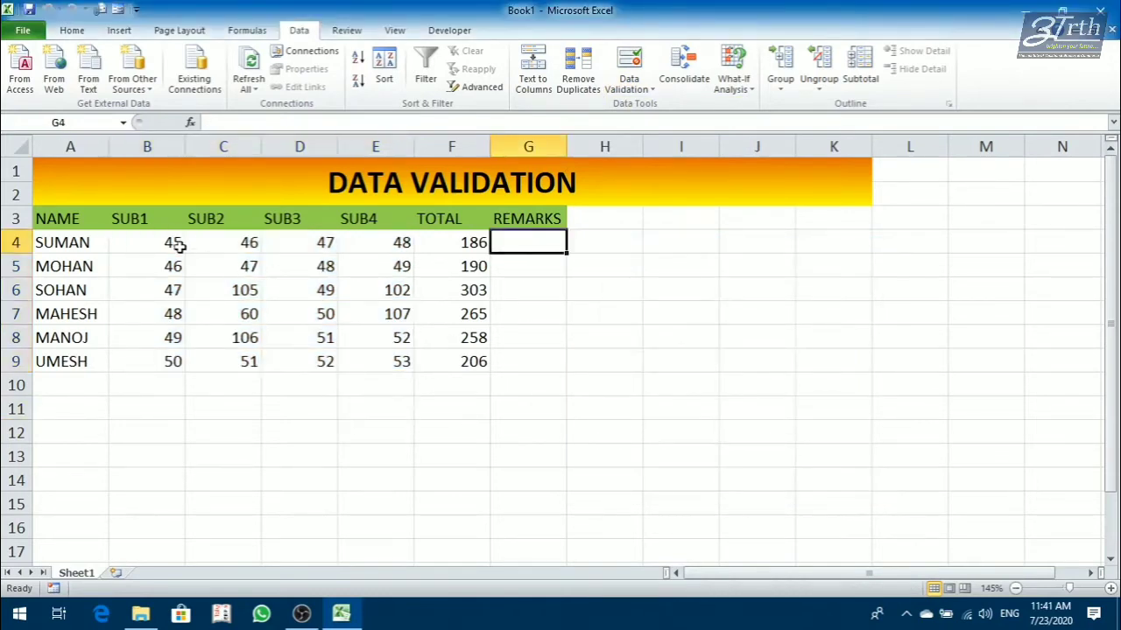
Check the validation settings of the marks in B4:E9 without changing them, and circle the invalid data.
drag(175, 243, 412, 362)
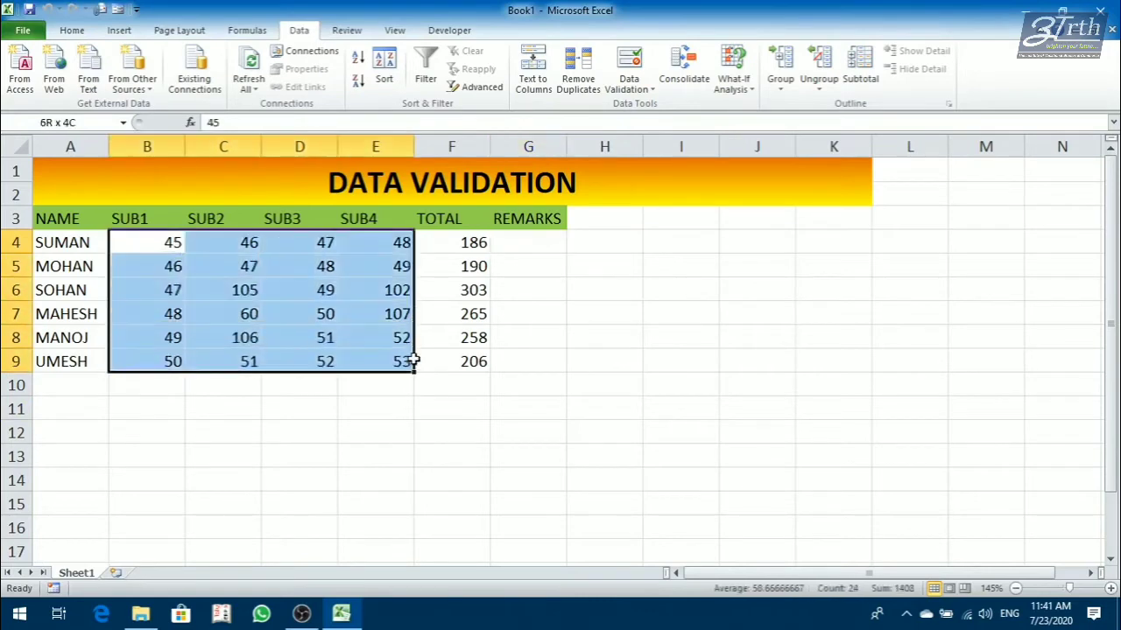
click(630, 83)
click(652, 107)
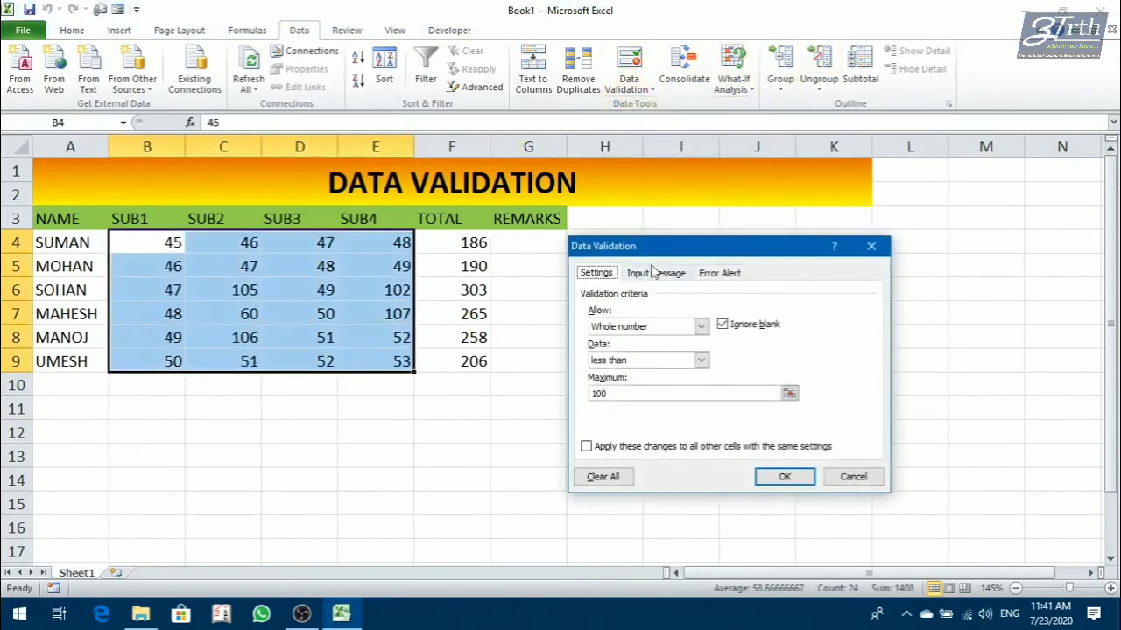
click(858, 478)
click(635, 86)
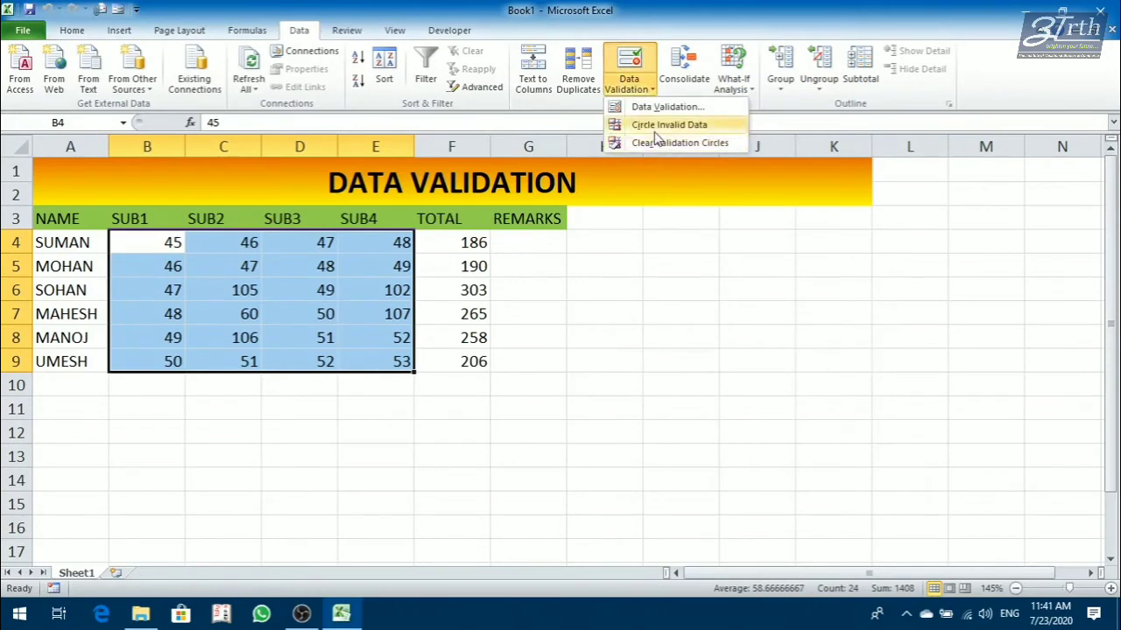
click(658, 124)
click(516, 240)
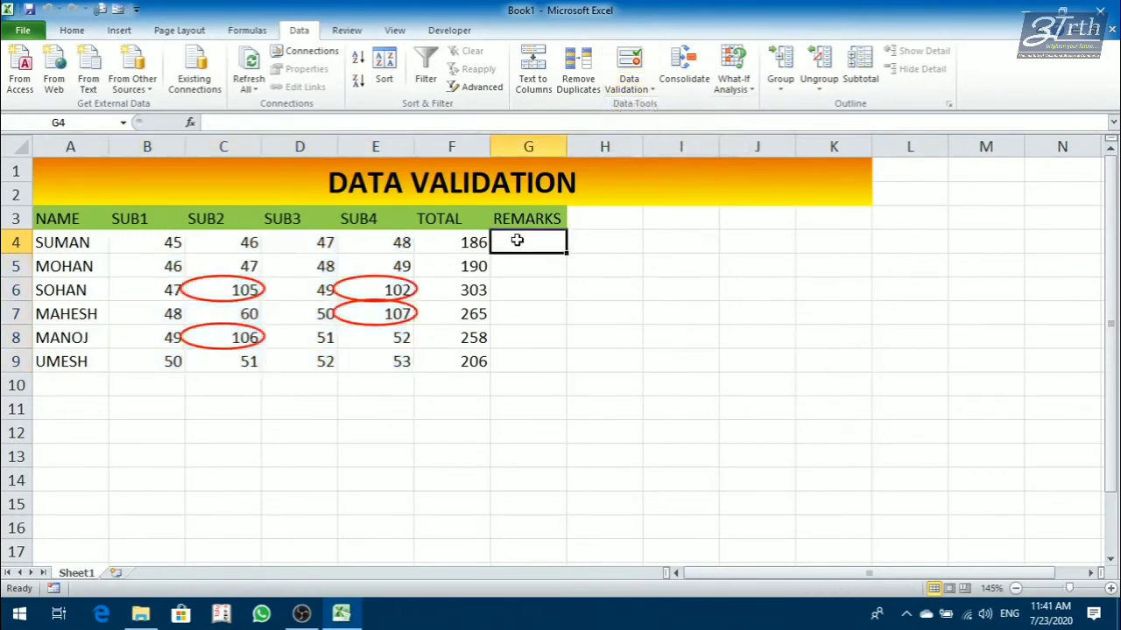
Enter the remark options PASS, FAIL and COMP in cells J4 to J6.
click(751, 244)
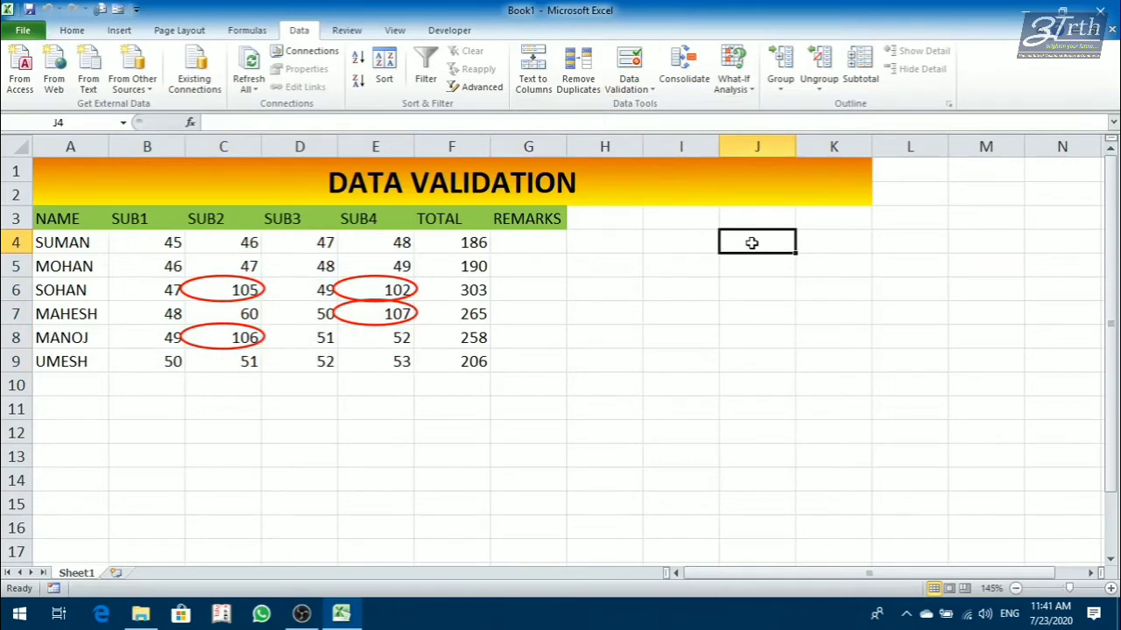
text(PASS)
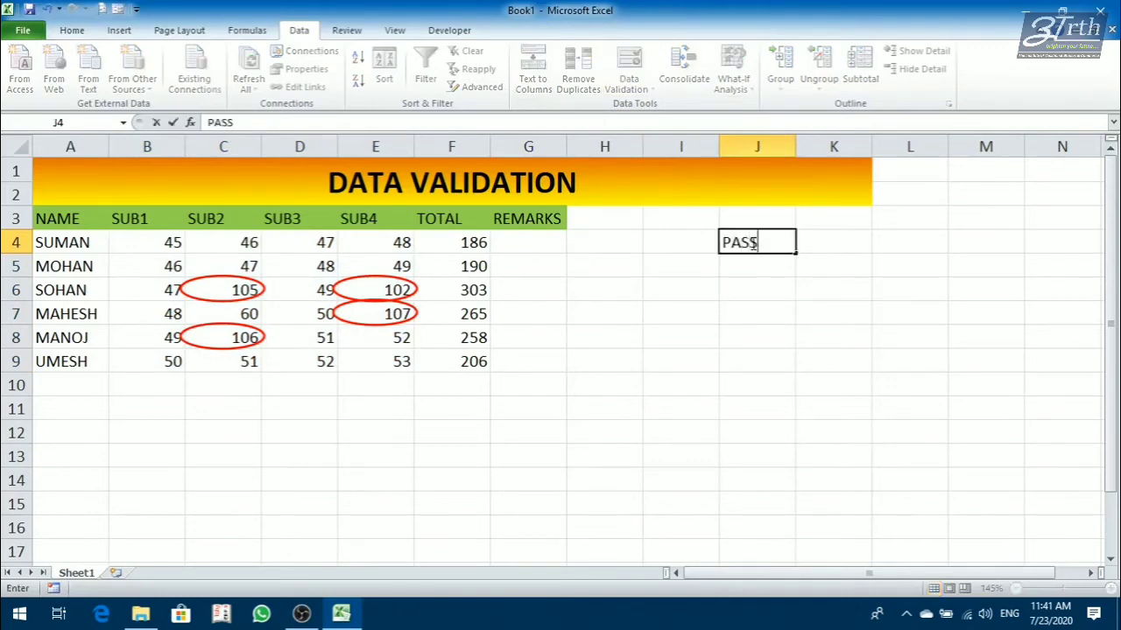
key(Return)
text(FAIL)
key(Return)
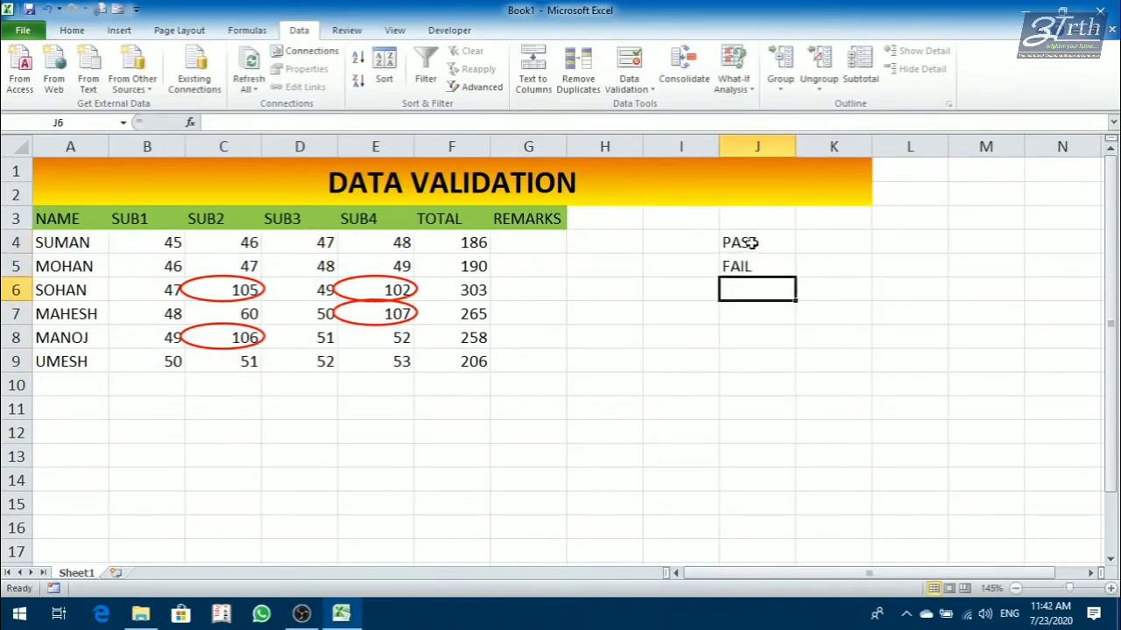
text(COMP)
key(Return)
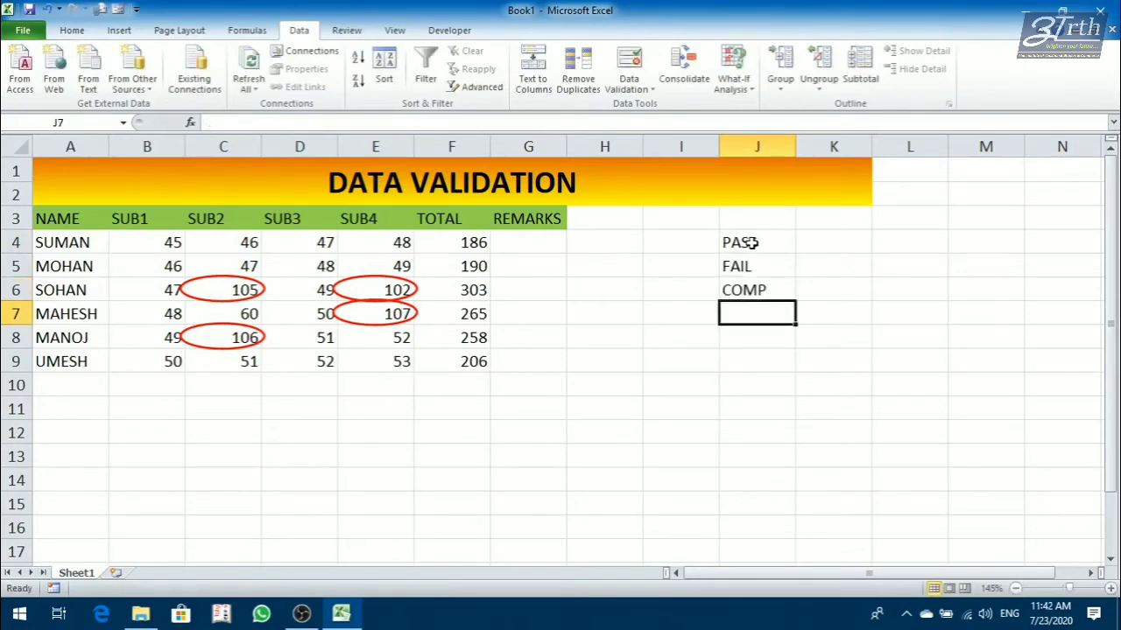
click(616, 356)
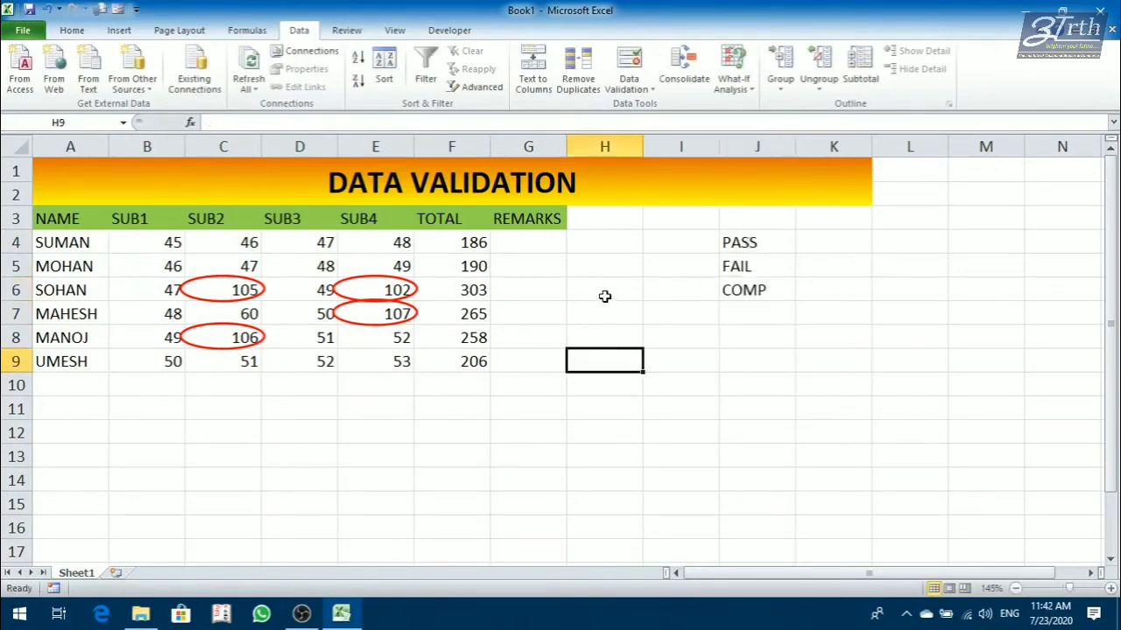
Apply a List validation with in-cell dropdown to G4 using source =$J$4:$J$6, and copy it down to G9.
click(523, 244)
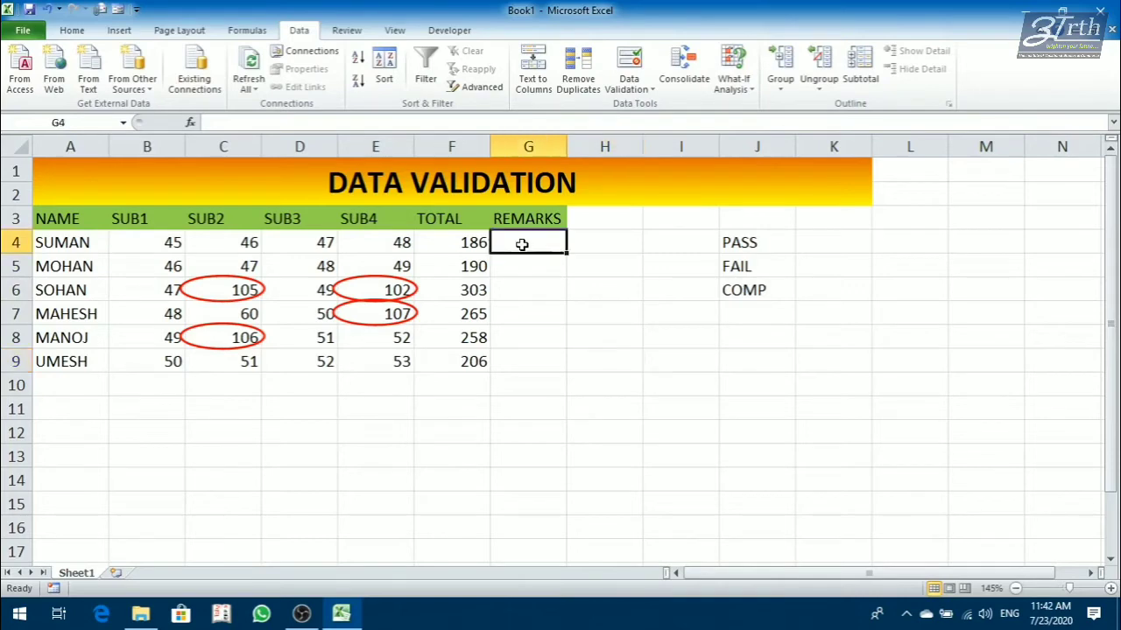
click(627, 88)
click(643, 106)
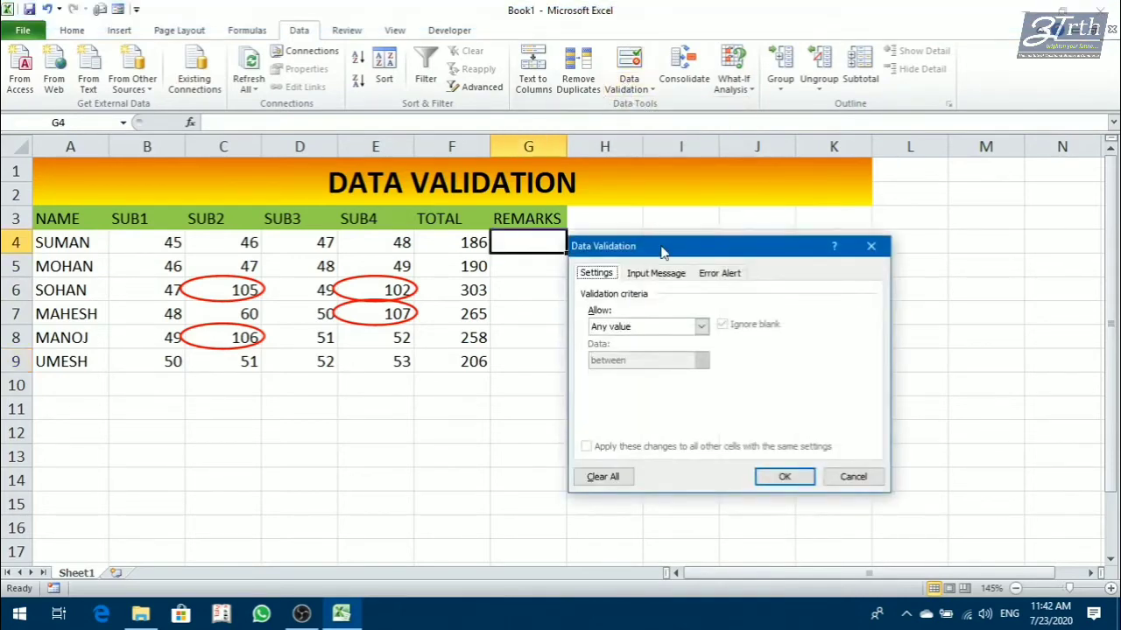
drag(662, 252, 662, 322)
click(646, 399)
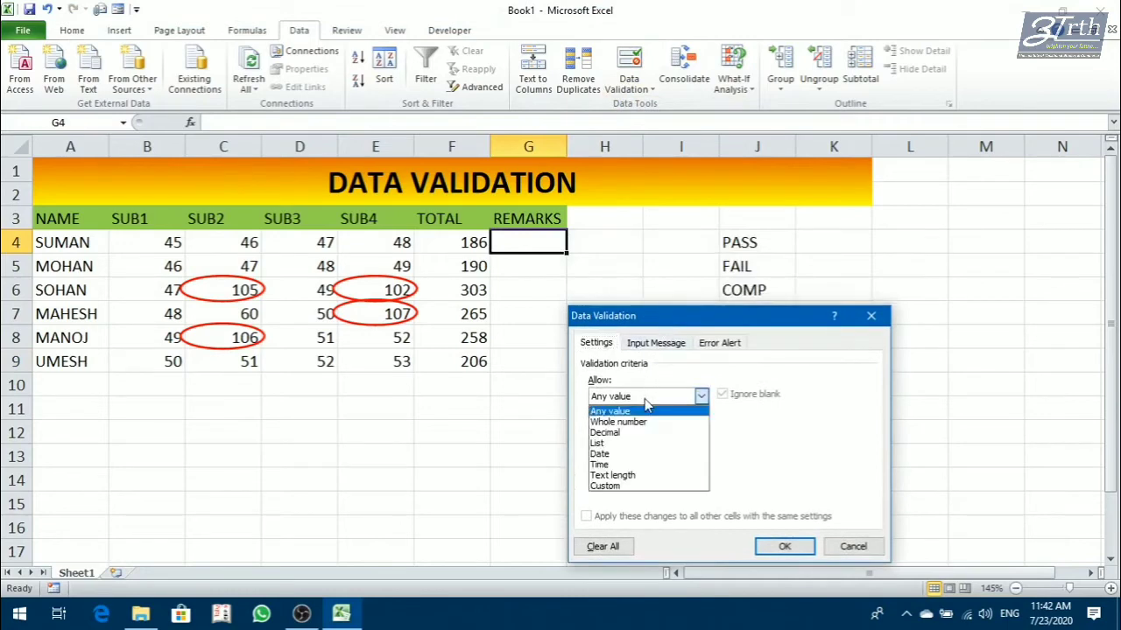
click(621, 446)
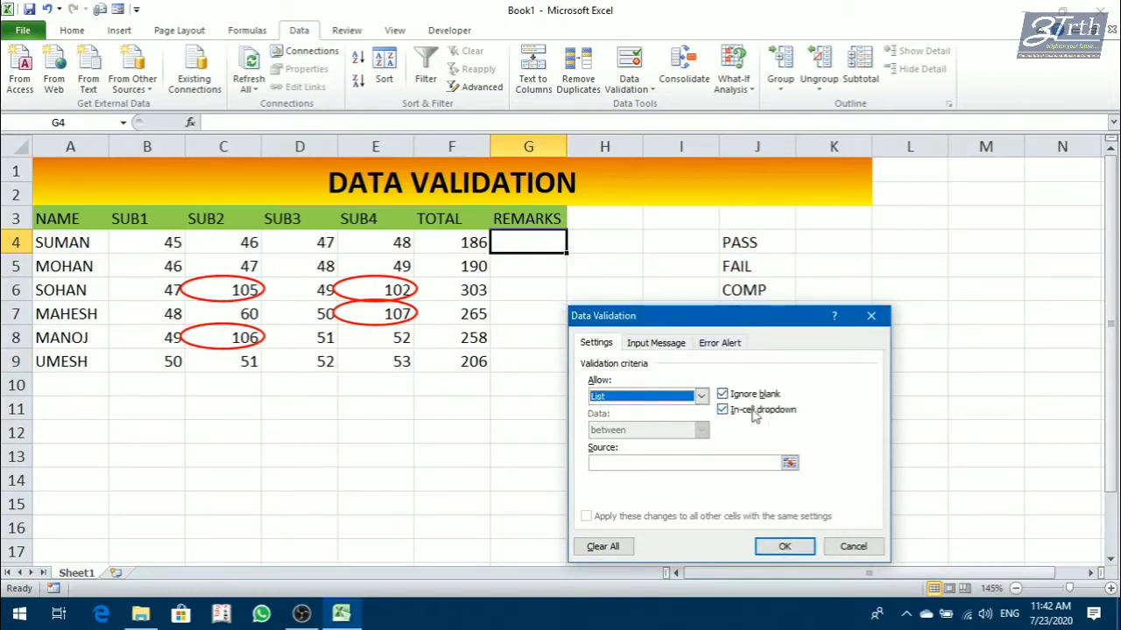
click(646, 464)
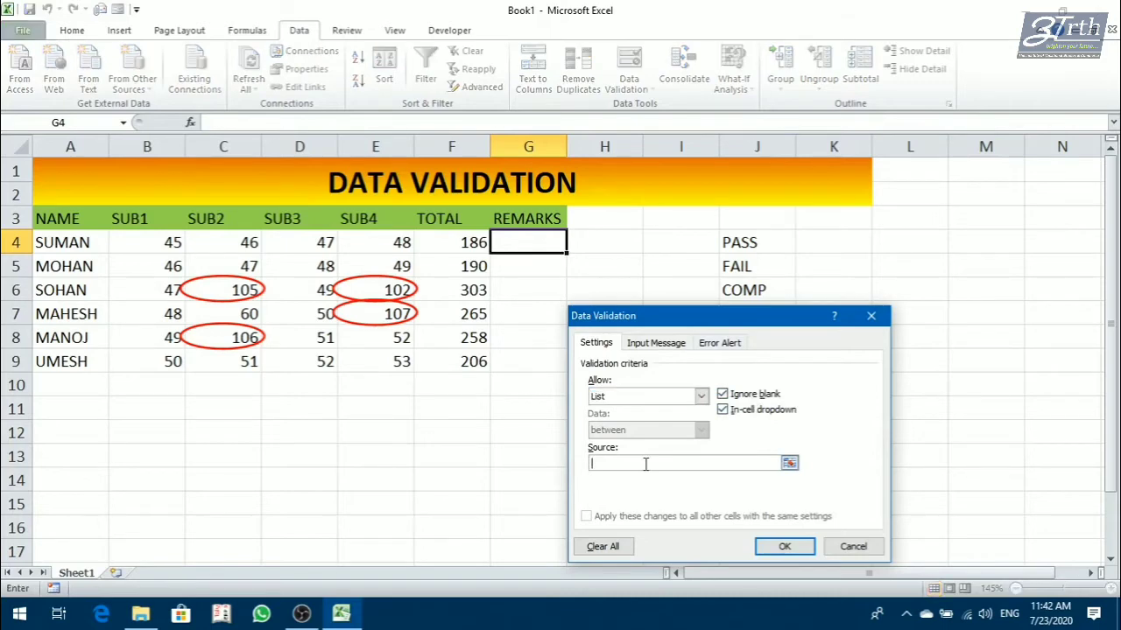
drag(738, 241, 747, 287)
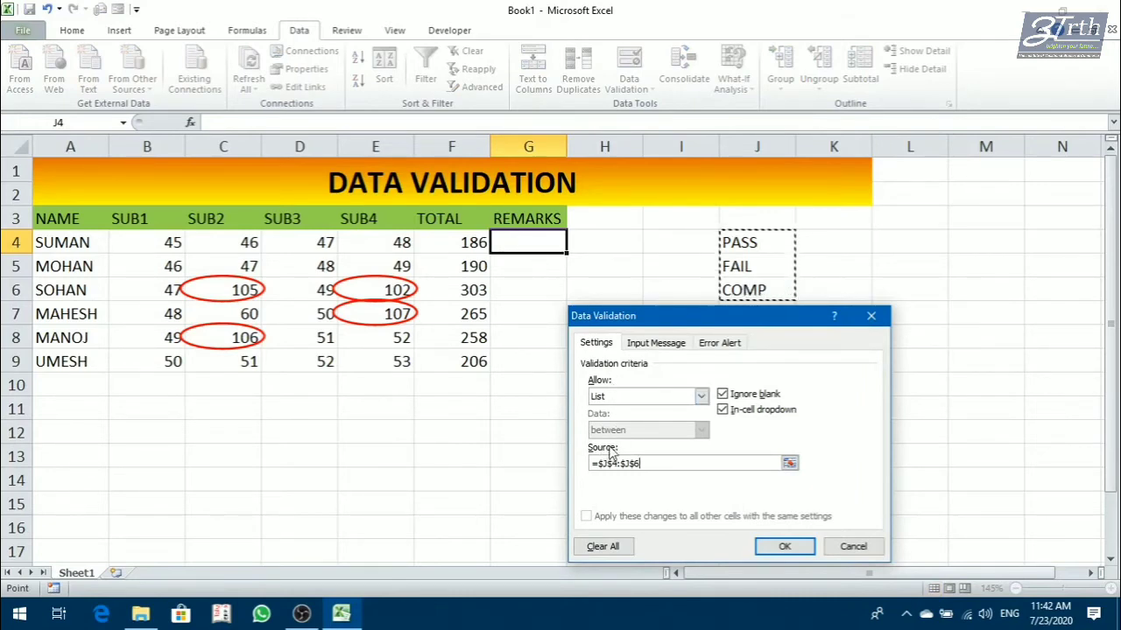
click(785, 547)
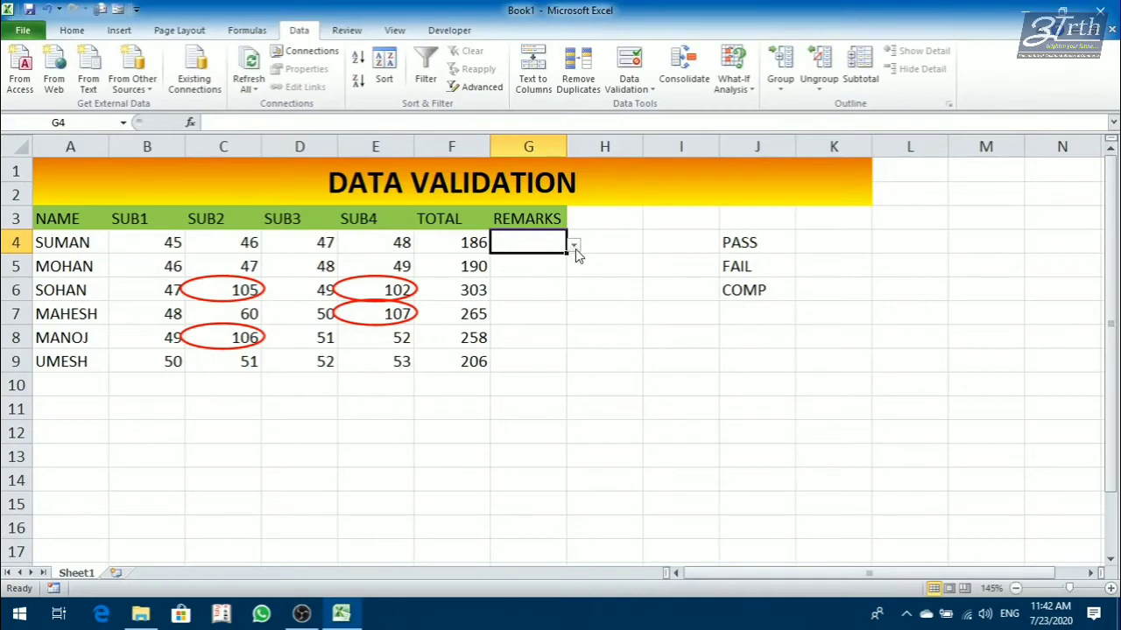
drag(568, 255, 565, 358)
click(609, 306)
Choose the remarks from the dropdown lists: FAIL in G4, PASS in G5 and PASS in G6.
click(520, 242)
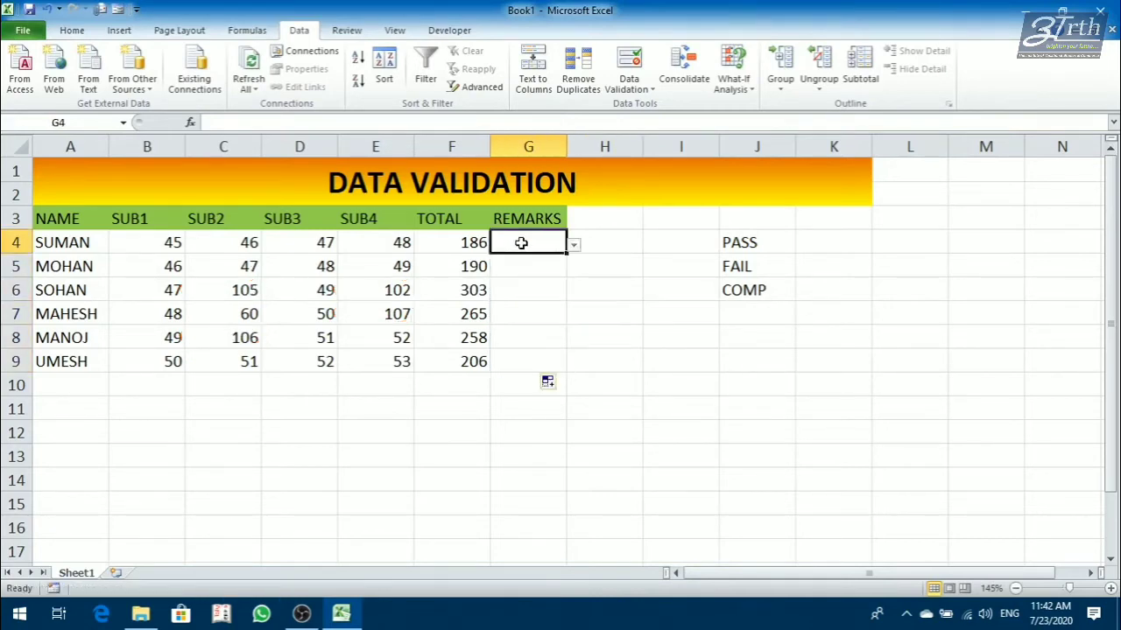
click(575, 248)
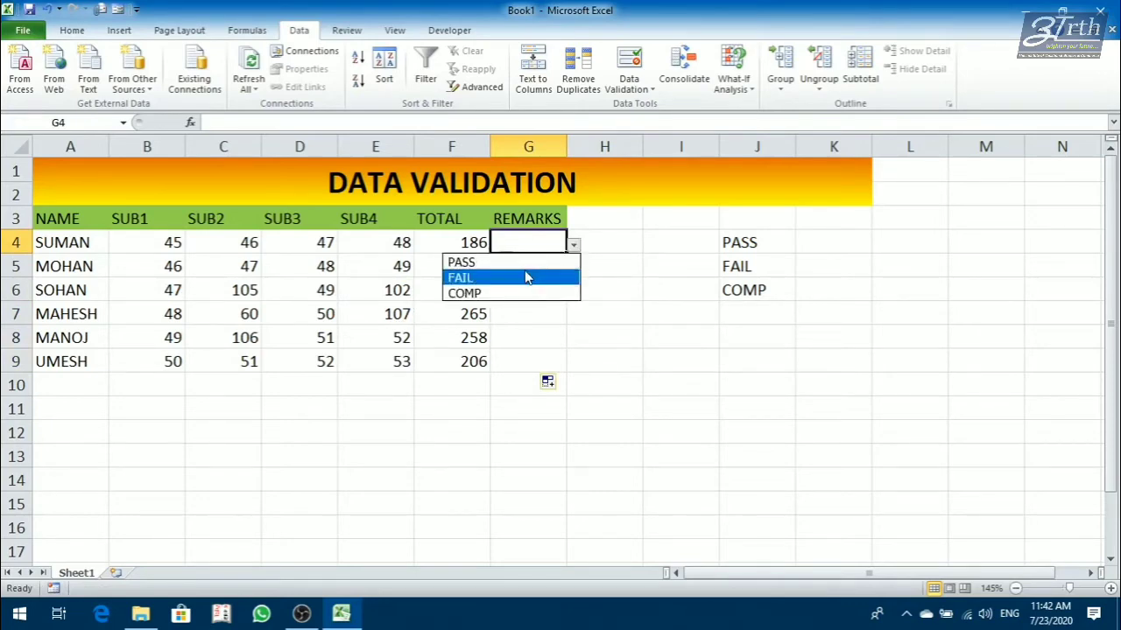
click(526, 277)
click(538, 267)
click(573, 270)
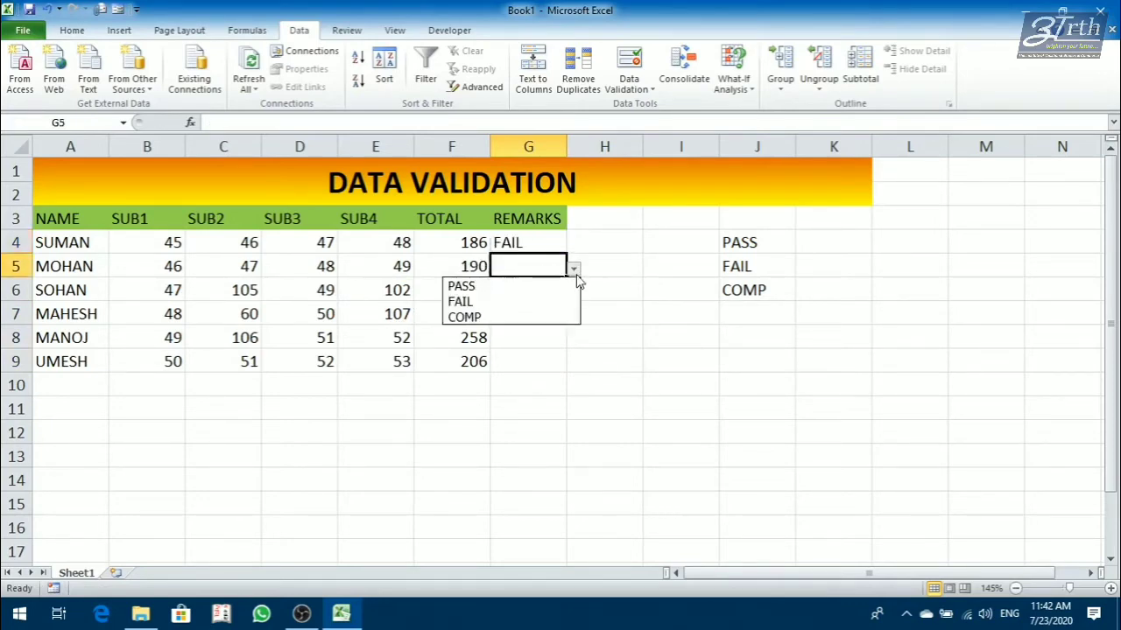
click(547, 287)
click(543, 289)
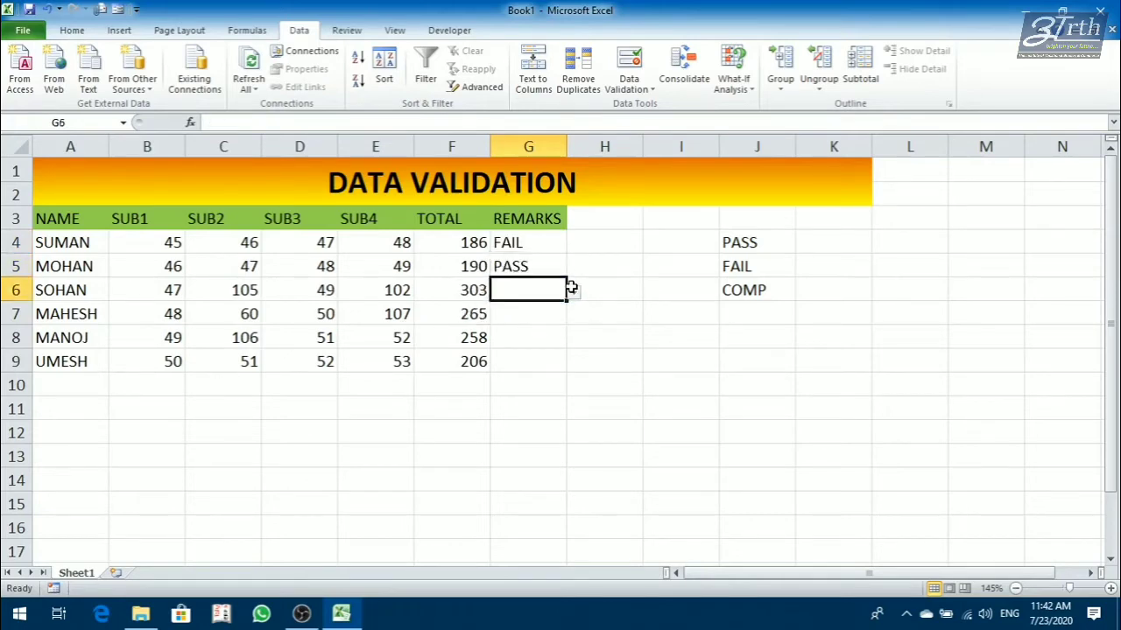
click(575, 293)
click(536, 312)
Choose the remaining remarks from the dropdown lists: FAIL in G7, PASS in G8 and FAIL in G9.
click(565, 316)
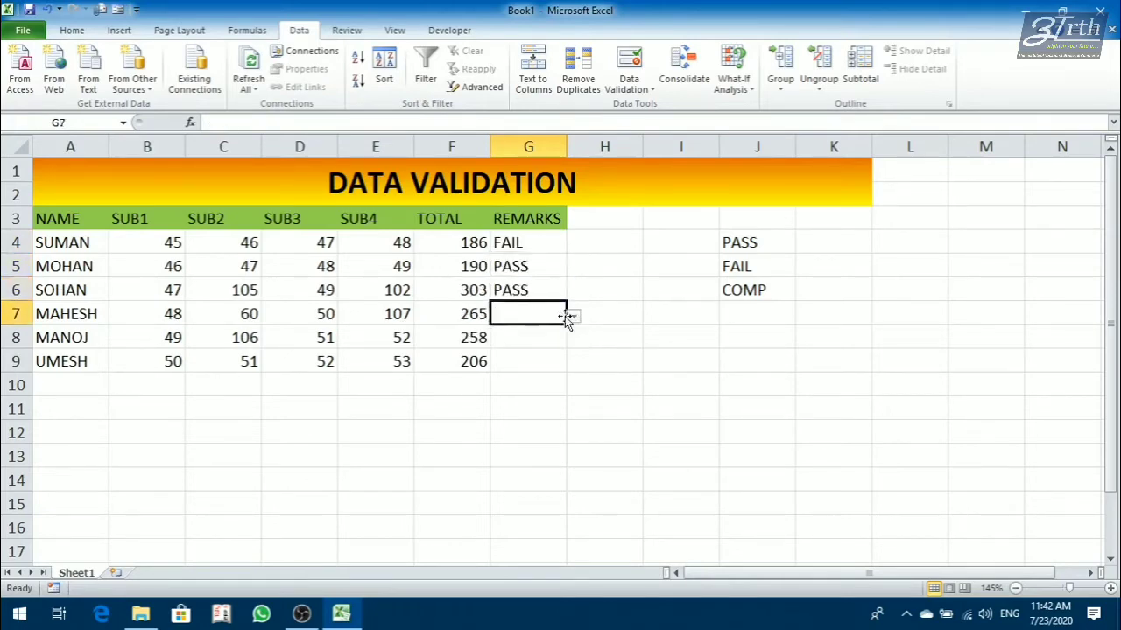
click(575, 317)
click(545, 349)
click(556, 337)
click(573, 341)
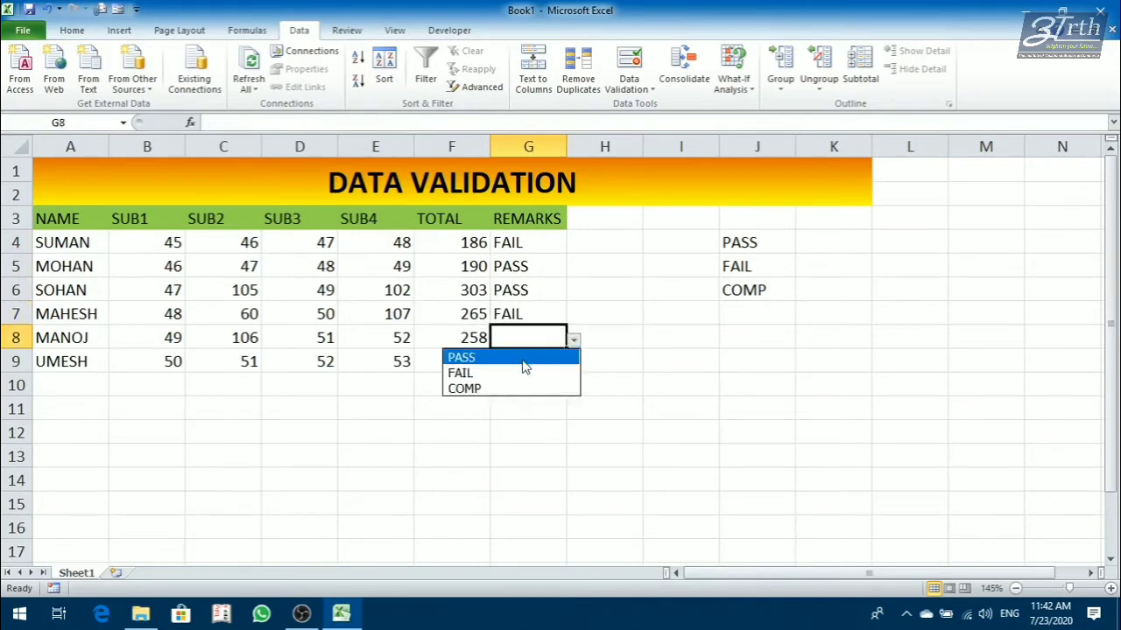
click(522, 359)
click(542, 366)
click(573, 364)
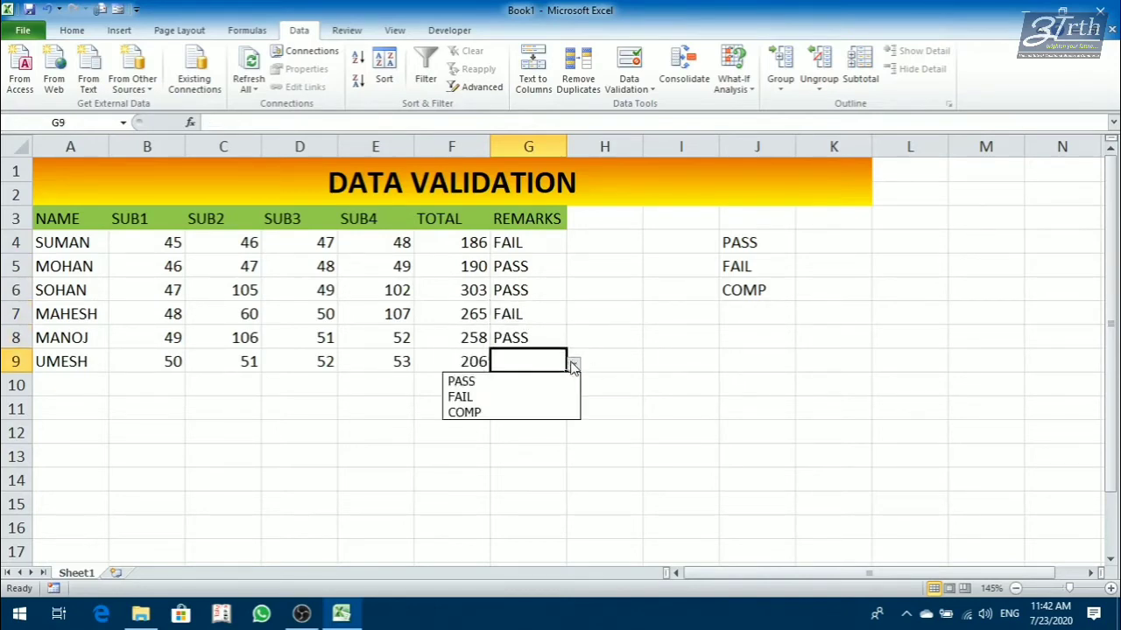
click(519, 395)
click(692, 382)
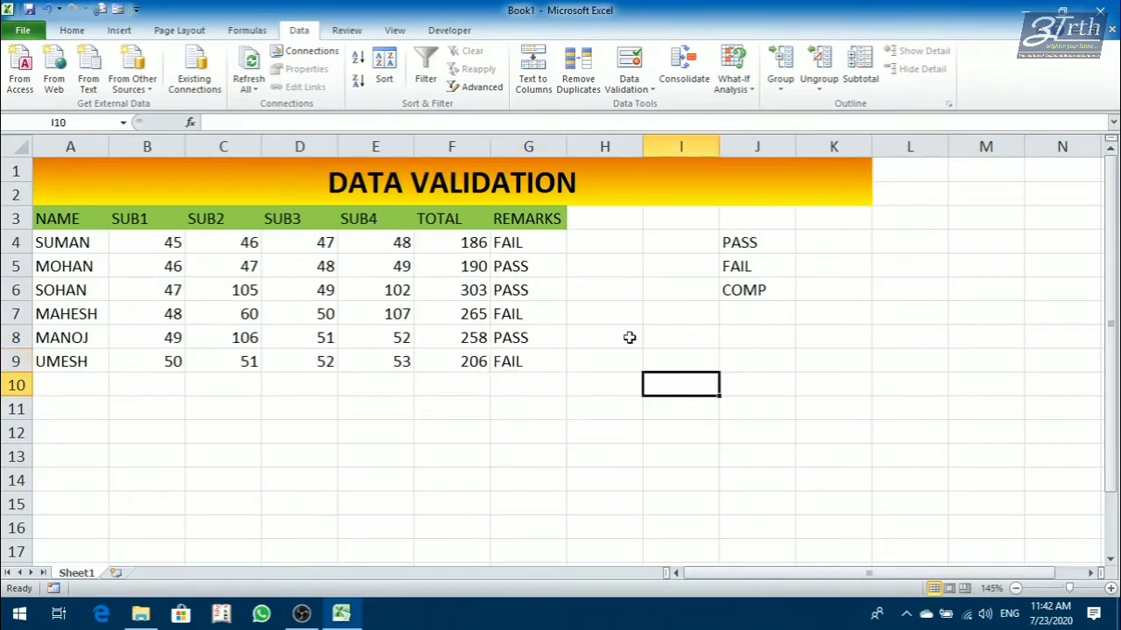
click(542, 289)
click(525, 245)
click(518, 345)
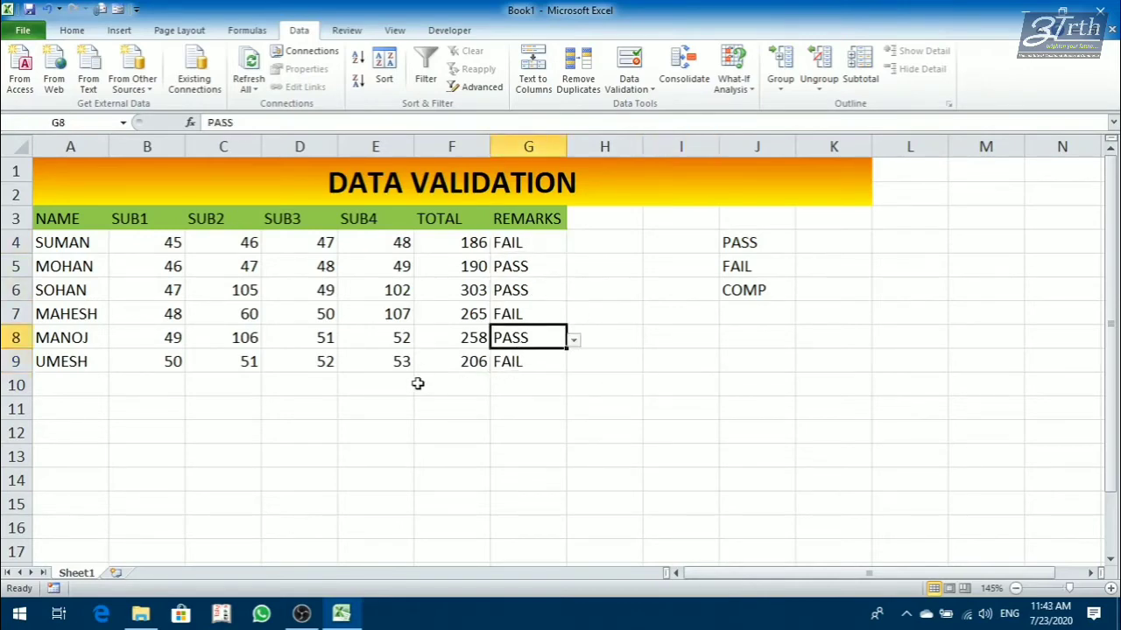
click(378, 333)
Change the validation of D5 to allow decimals between 0.5 and 99.5, and fill the cell down to D9.
click(308, 273)
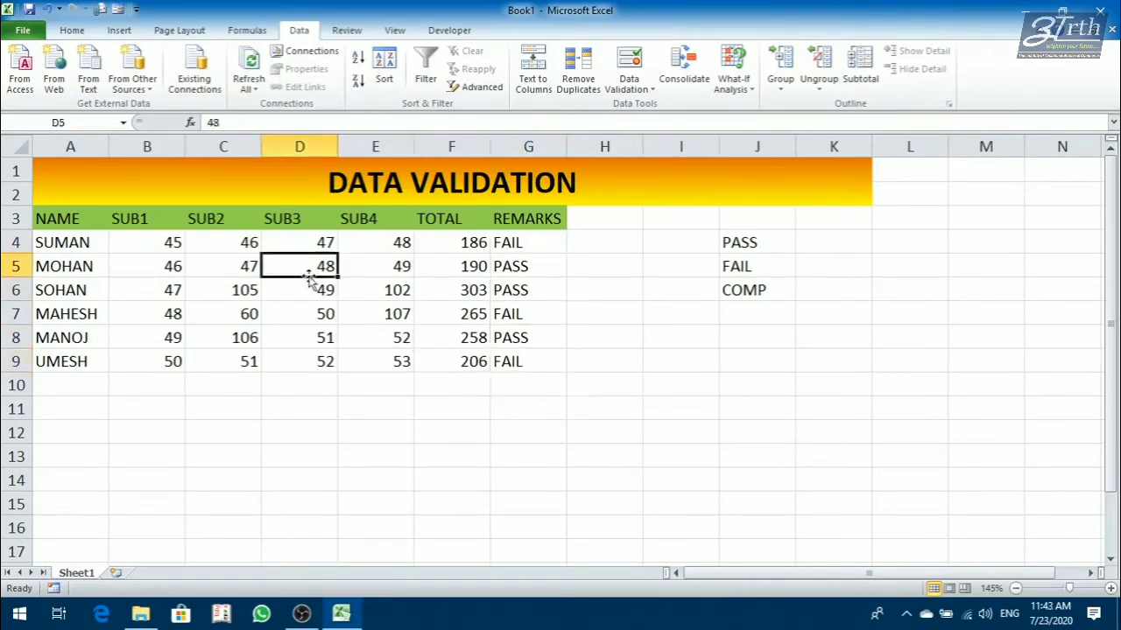
click(632, 94)
click(634, 105)
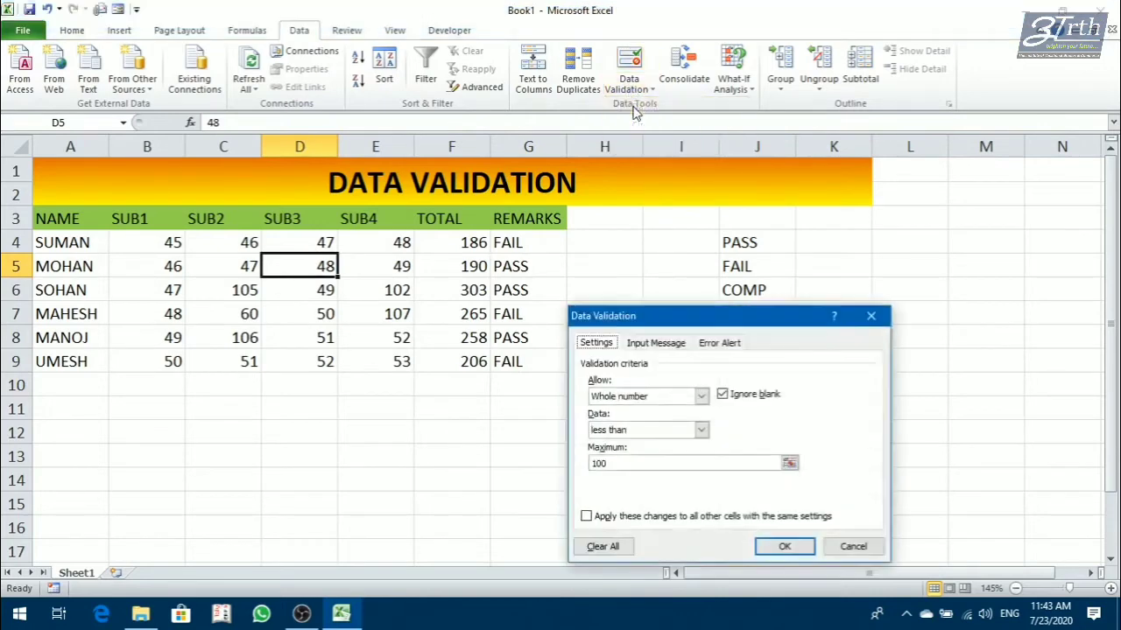
click(614, 403)
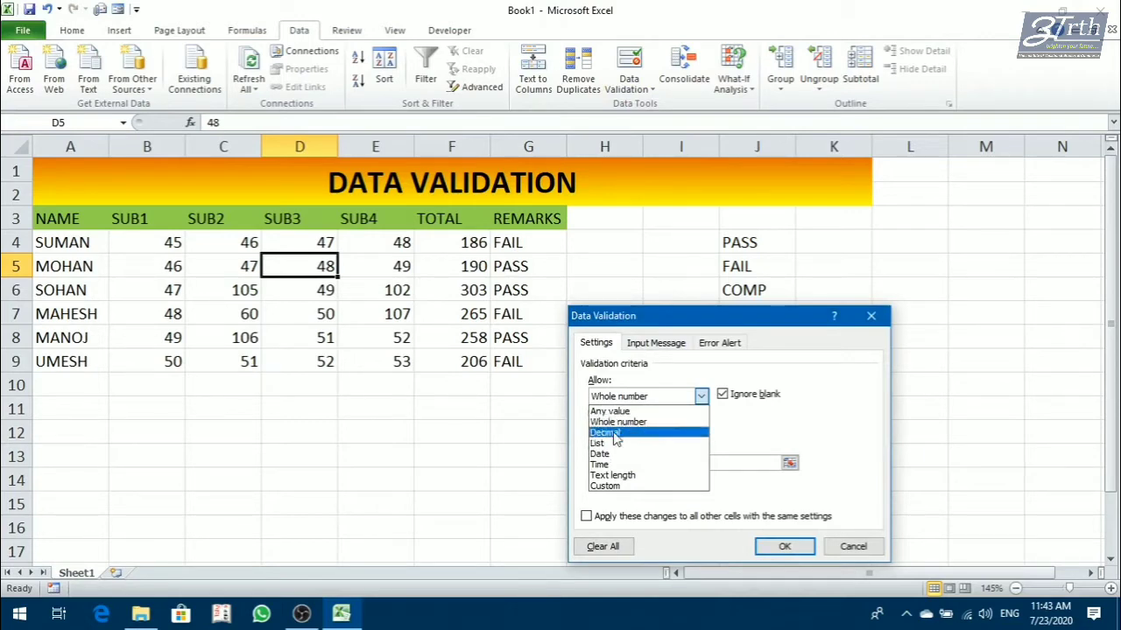
click(615, 438)
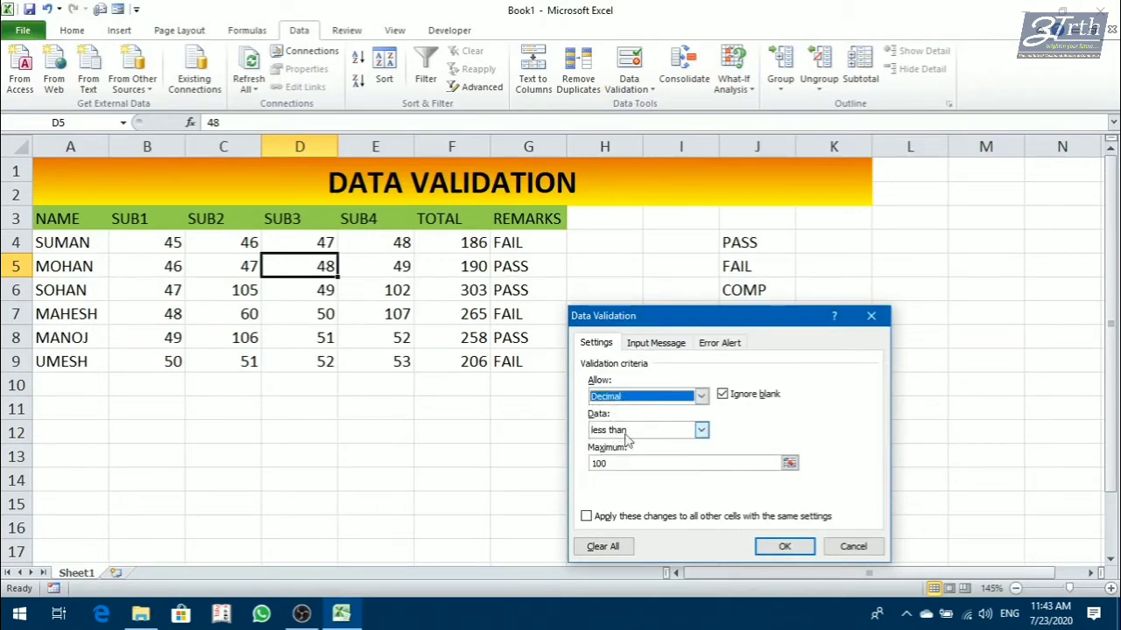
click(626, 432)
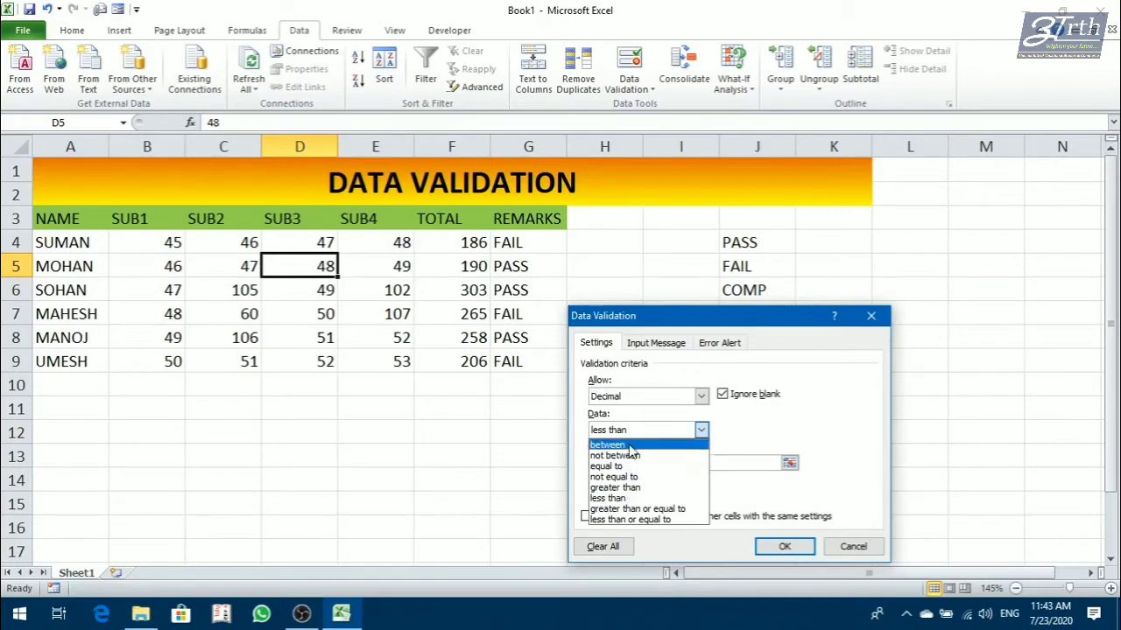
click(626, 445)
click(629, 464)
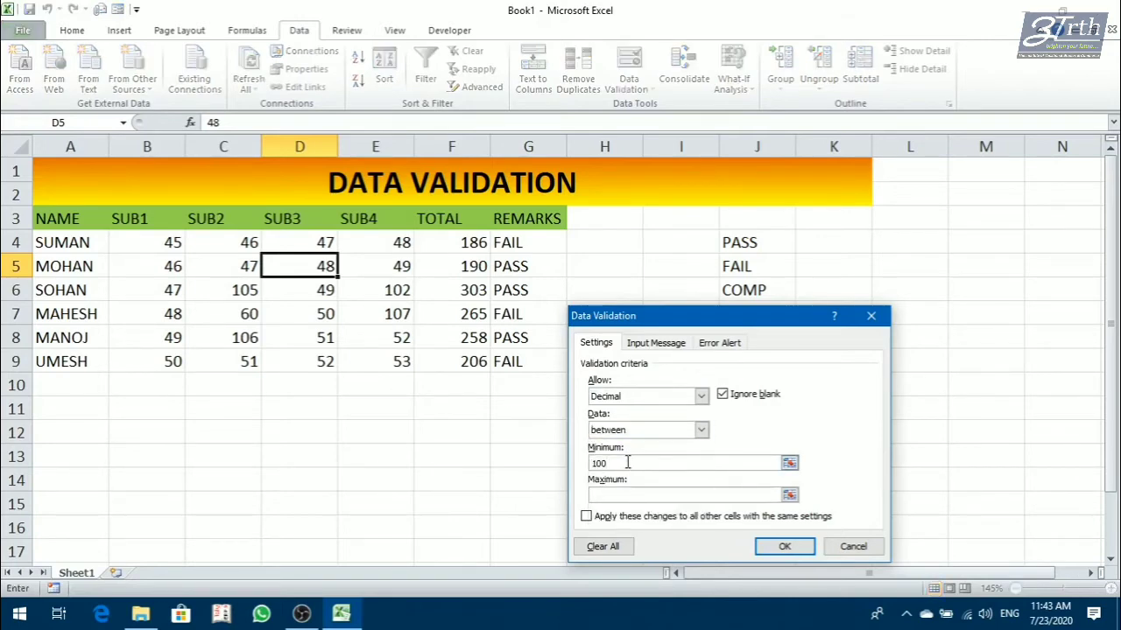
key(BackSpace)
key(BackSpace)
click(648, 496)
text(99.5)
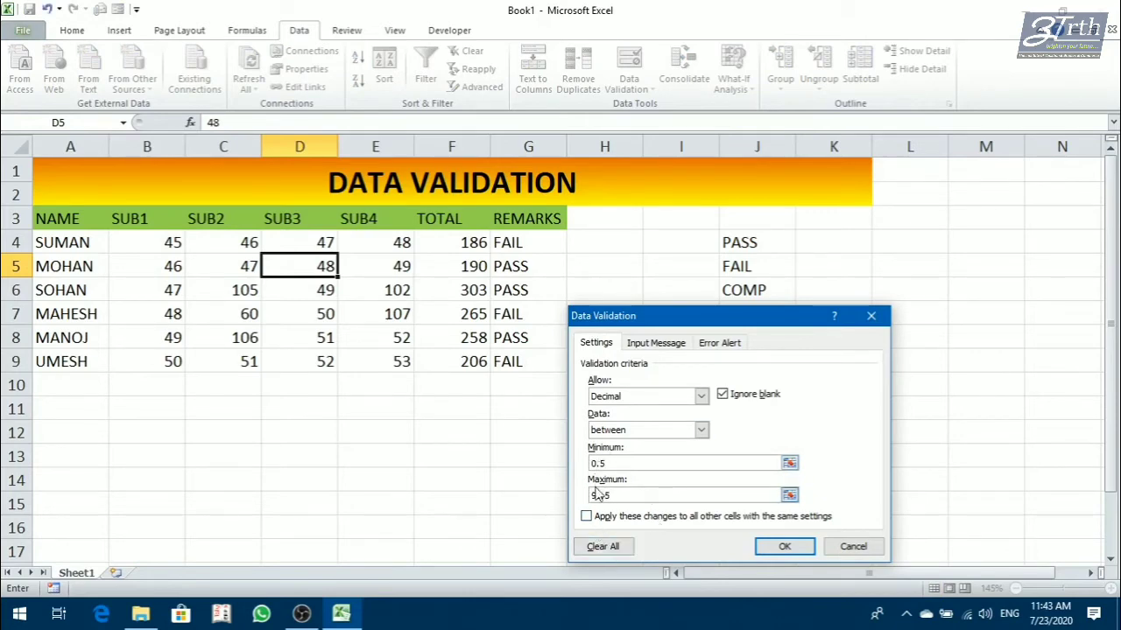
click(782, 548)
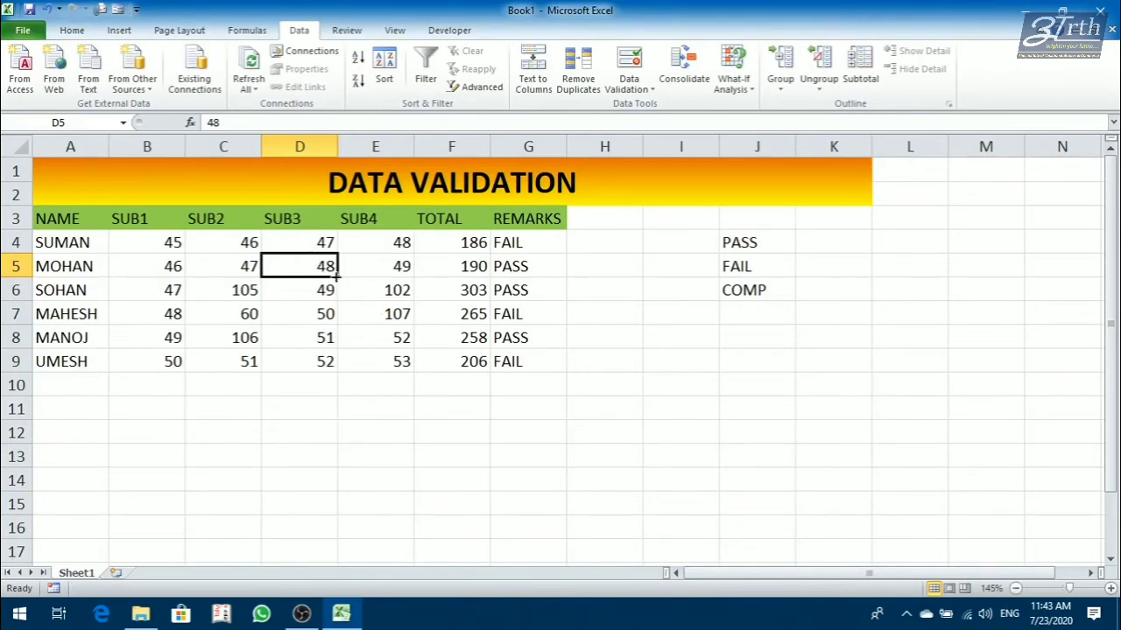
drag(336, 276, 336, 372)
Enter 55.5 in D5, and try to enter 100.5 in D6 to test the decimal limits.
click(318, 273)
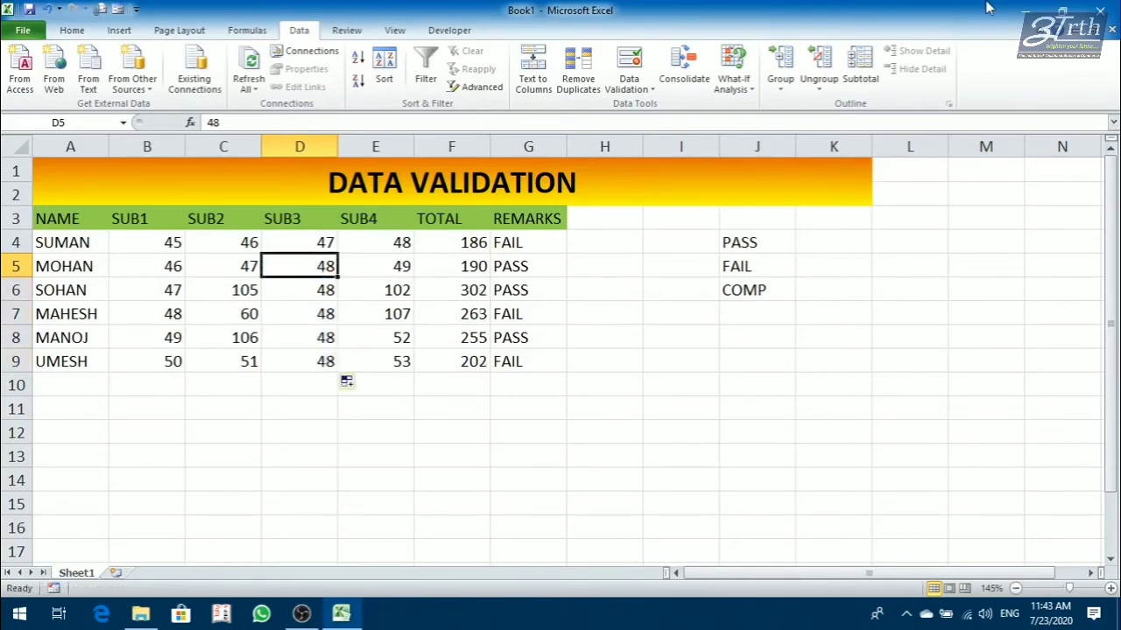
text(55.5)
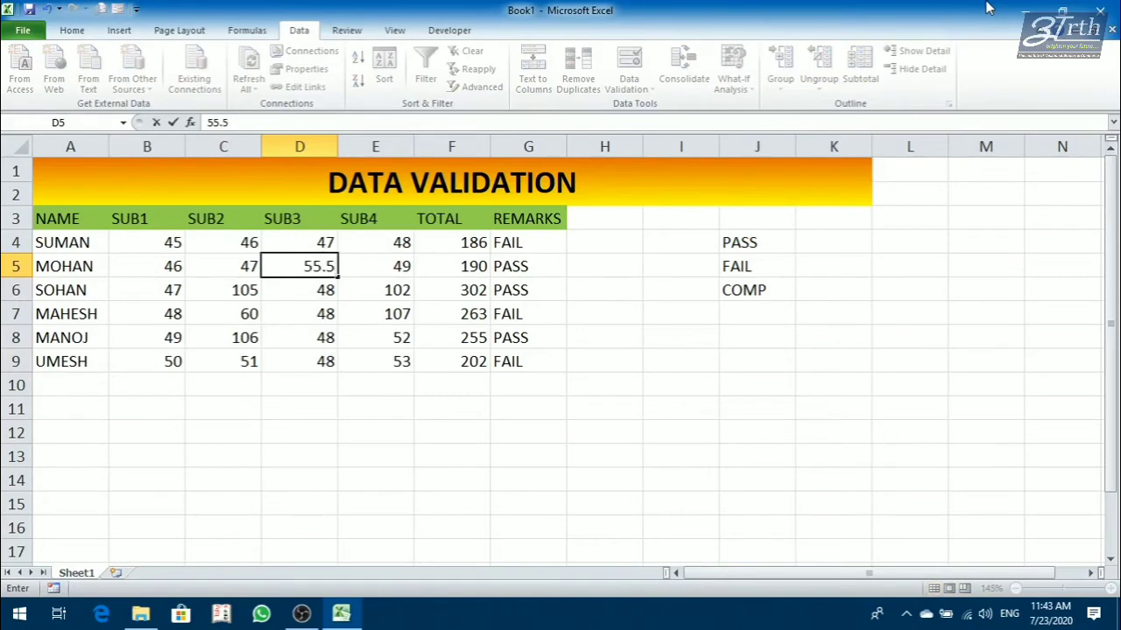
key(Return)
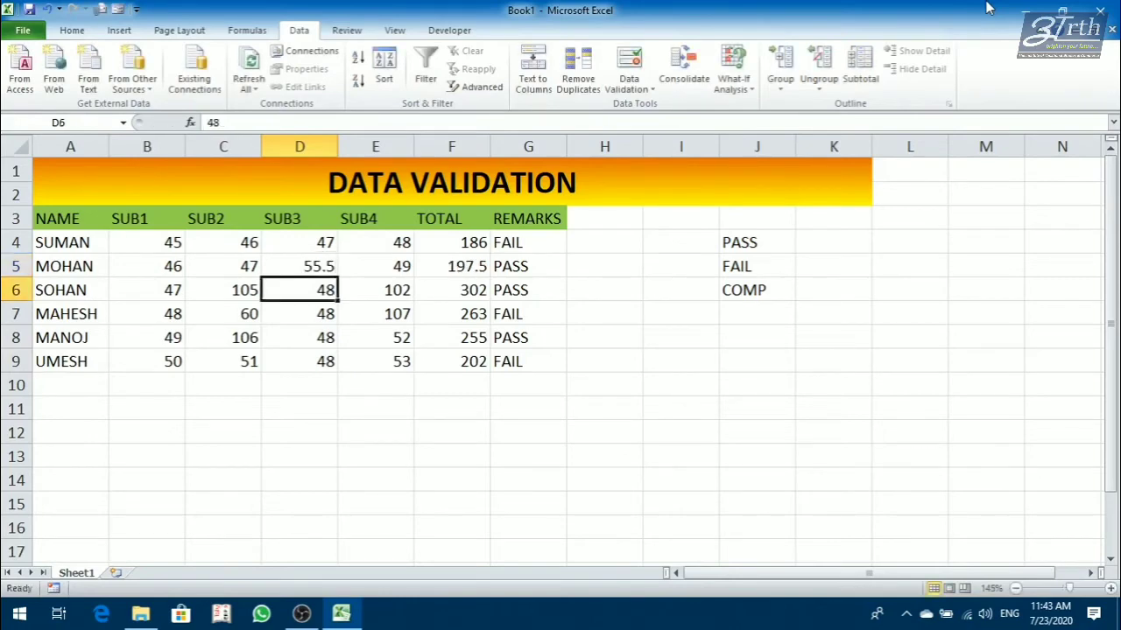
text(100.5)
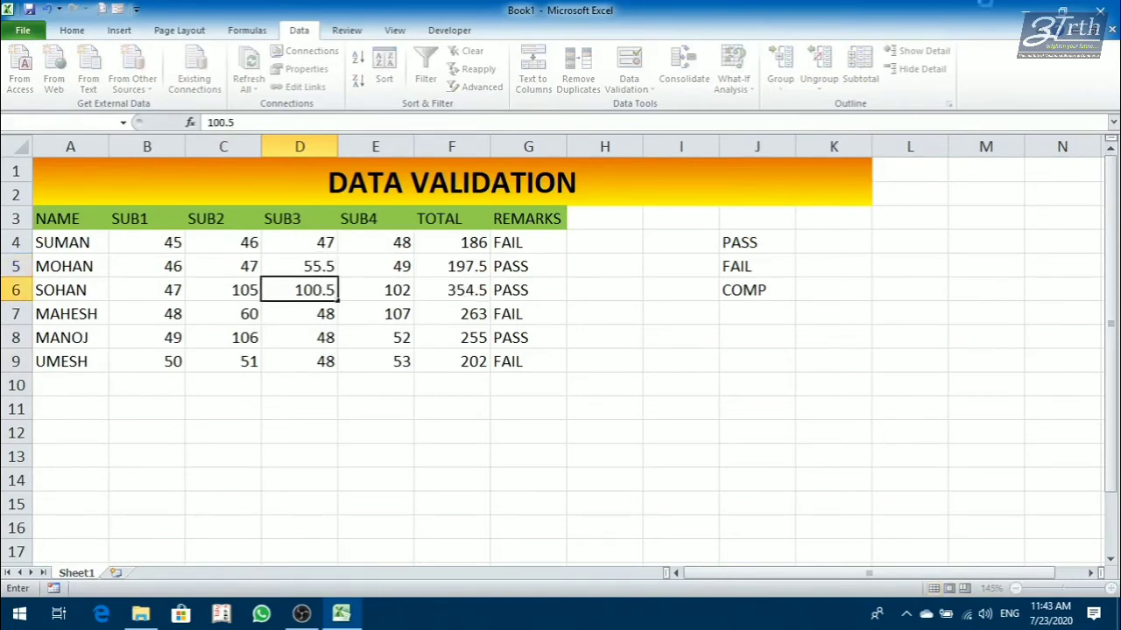
key(Return)
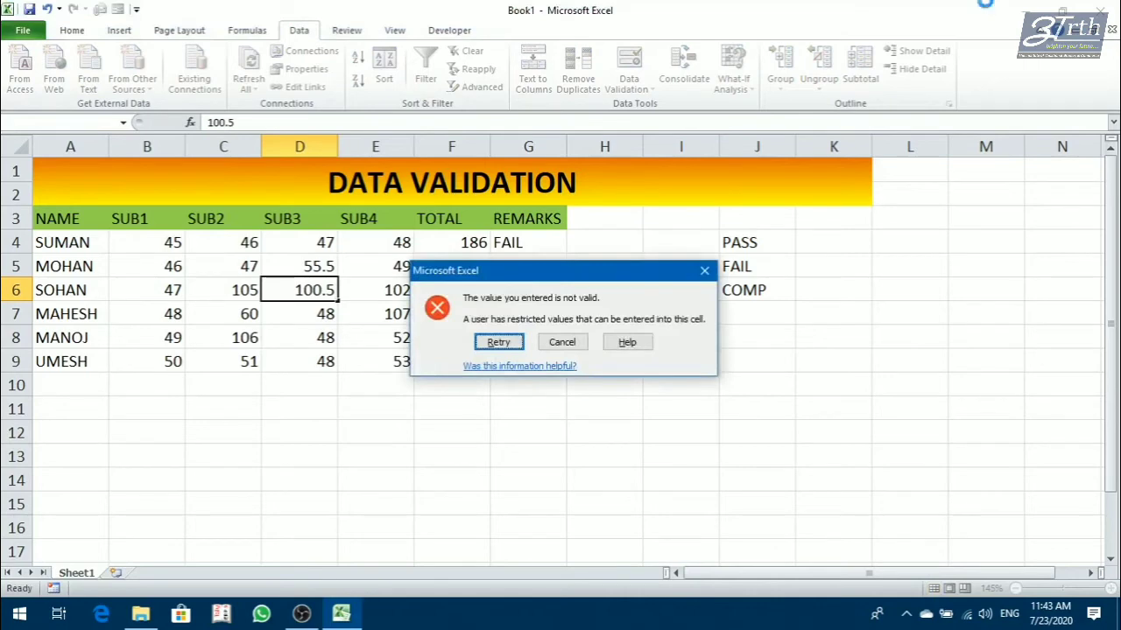
key(Return)
key(Return)
Set the SUB3 marks to 90 in D6 and 90.5 in D7.
key(Return)
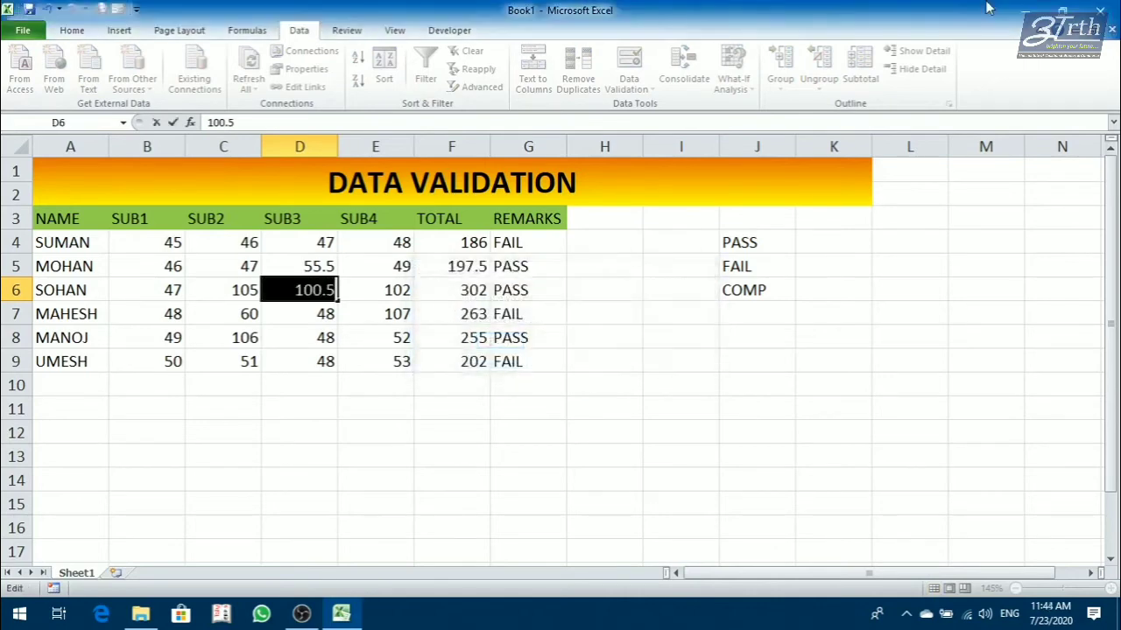
text(90)
key(Return)
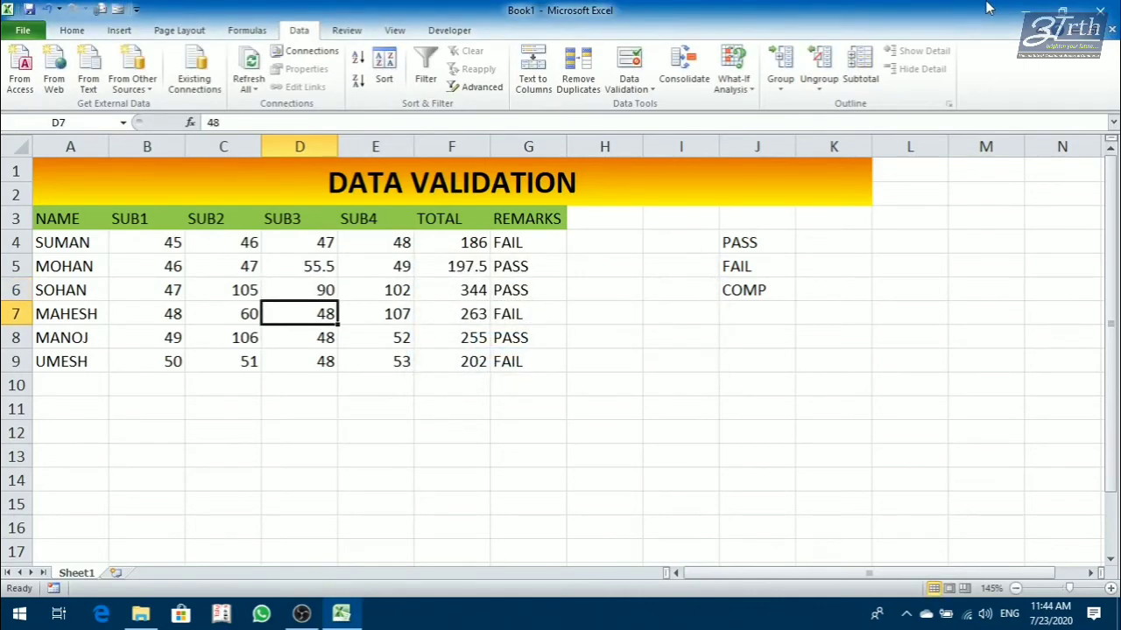
text(90.5)
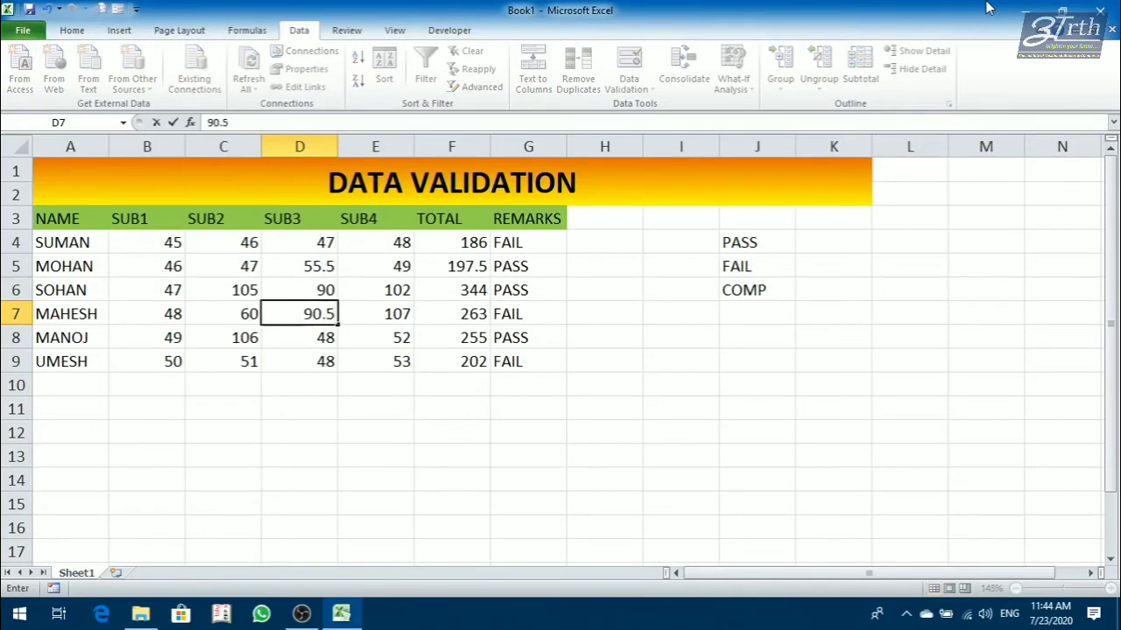
key(Return)
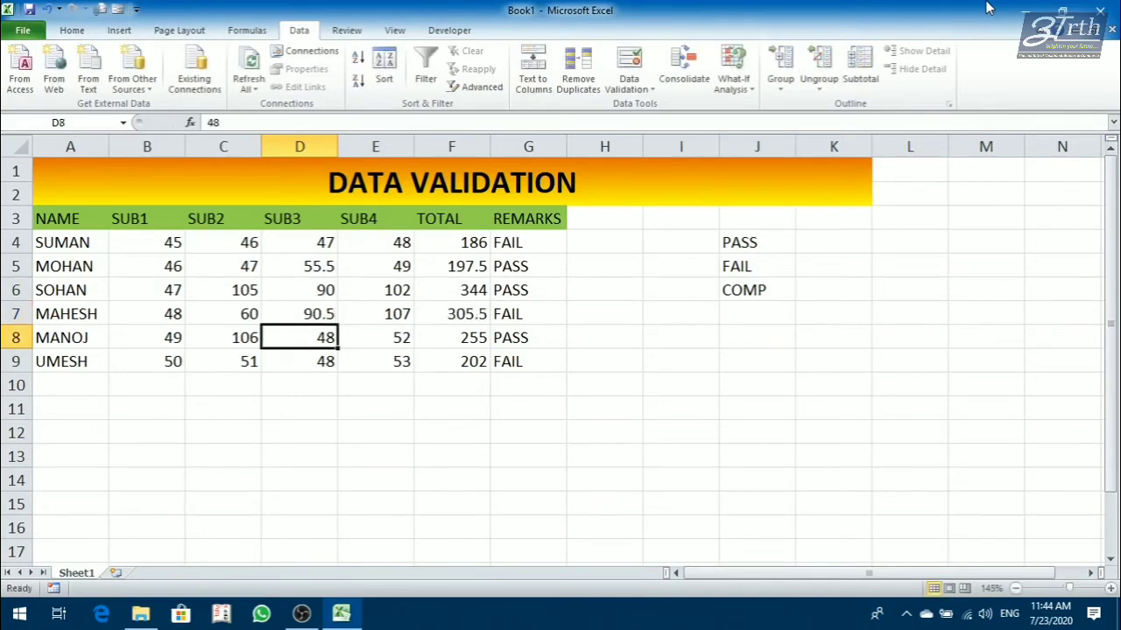
Try to enter 0.3 in D8 to test the lower decimal limit, and cancel the entry.
text(0.5)
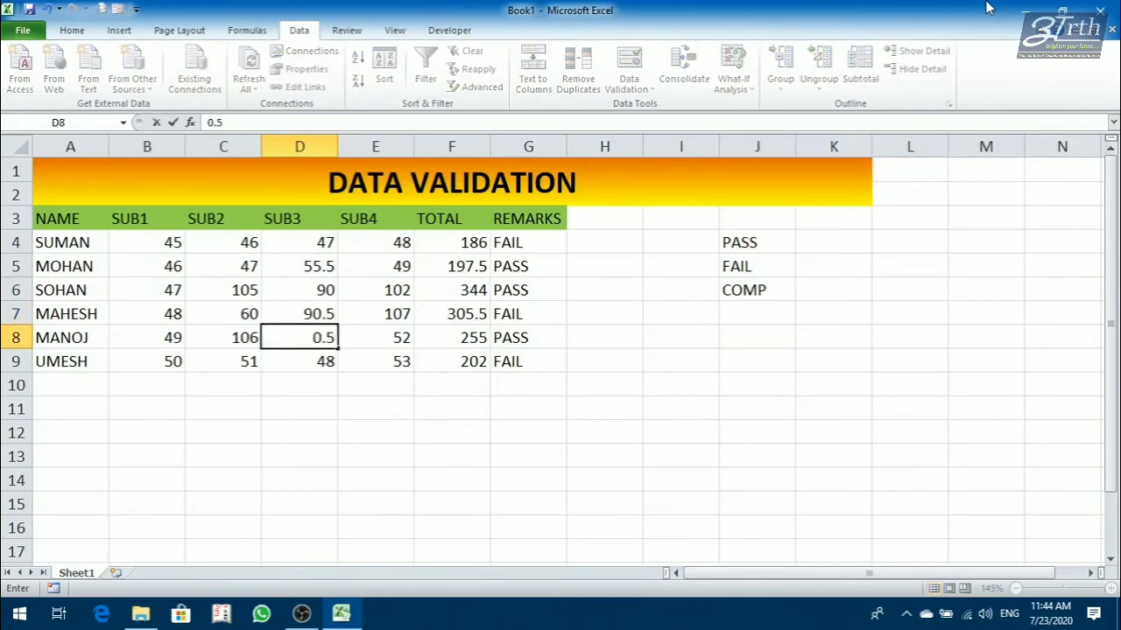
key(BackSpace)
text(3)
key(Return)
key(Return)
key(Return)
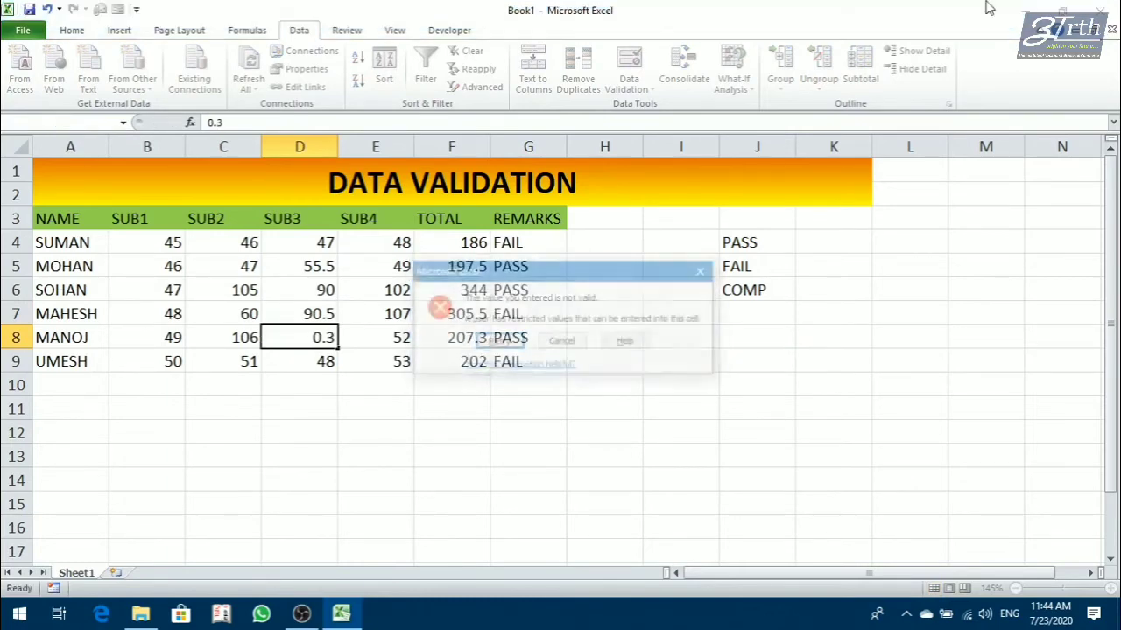
key(Escape)
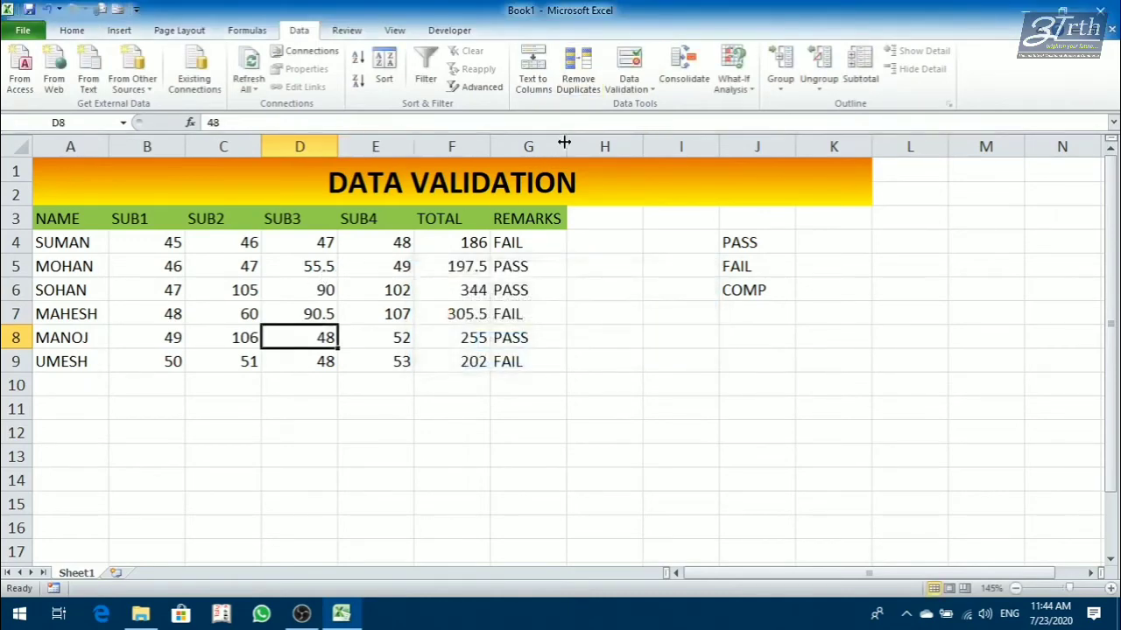
Review the data validation criteria of D8 and the allowed value types, leaving the settings unmodified.
click(628, 94)
click(628, 106)
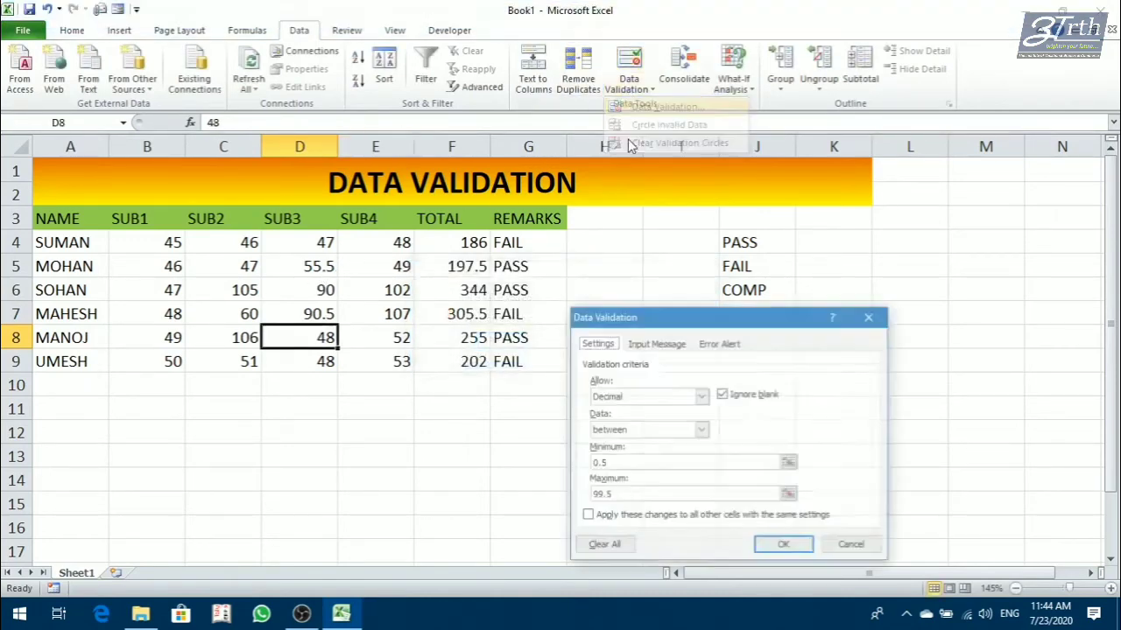
click(644, 397)
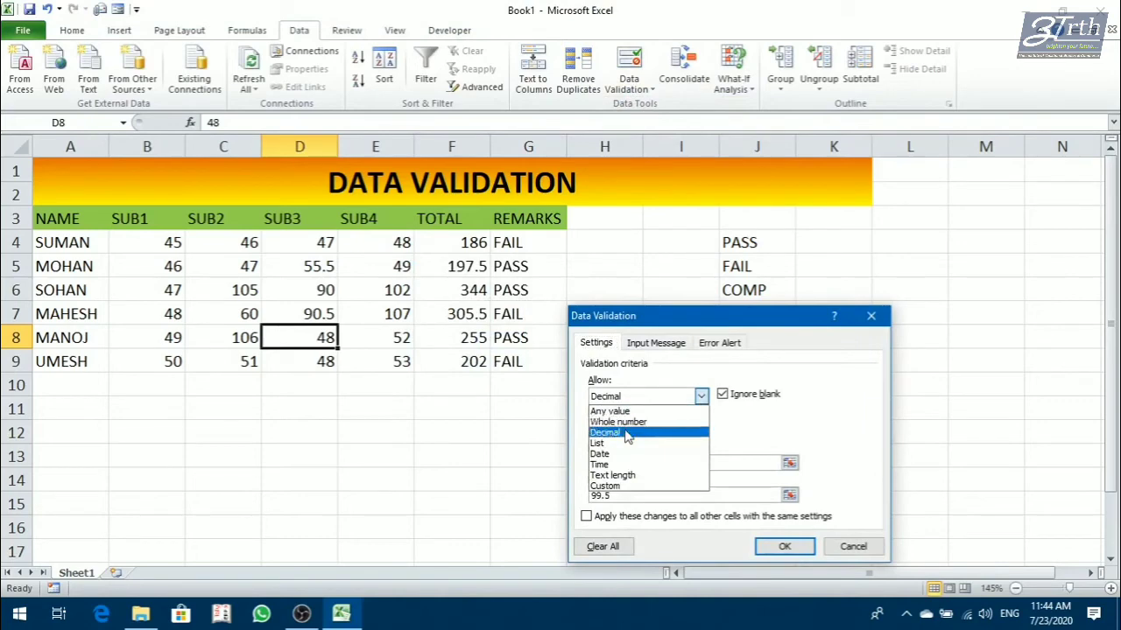
click(637, 399)
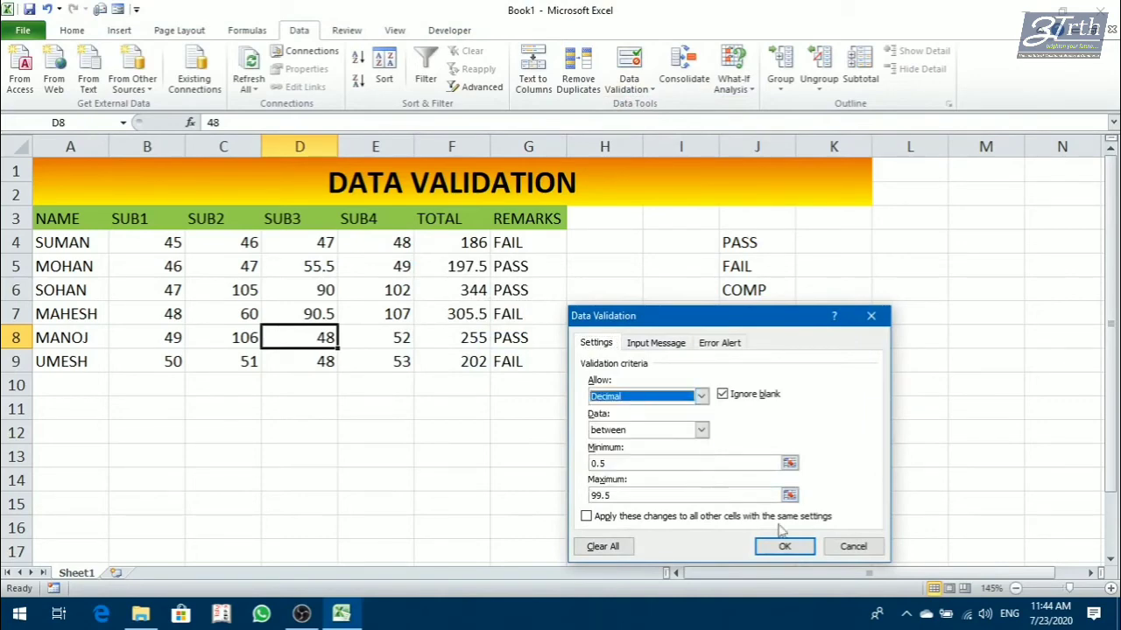
click(853, 547)
click(514, 468)
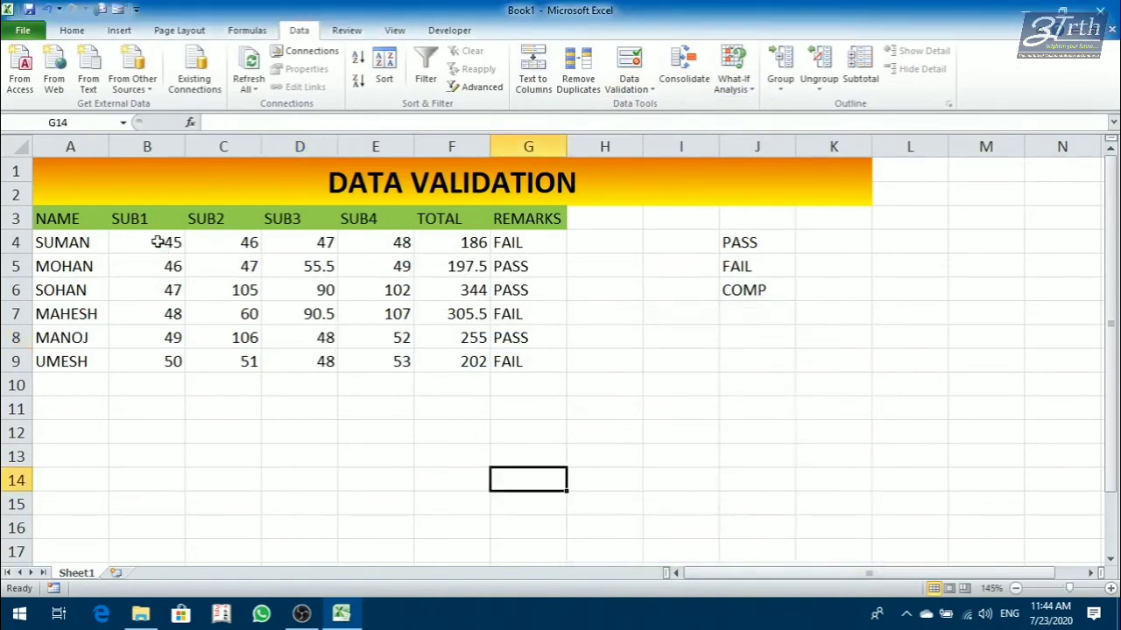
Erase all data validation settings from the range B4:G9 so that any value is allowed.
drag(157, 242, 520, 363)
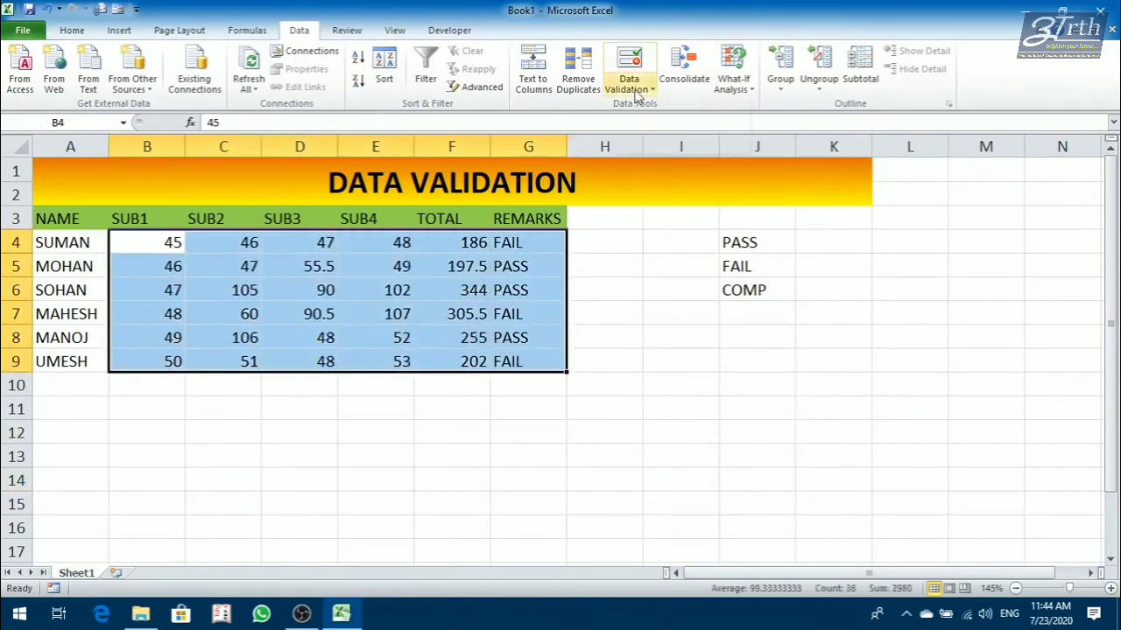
click(637, 91)
click(643, 107)
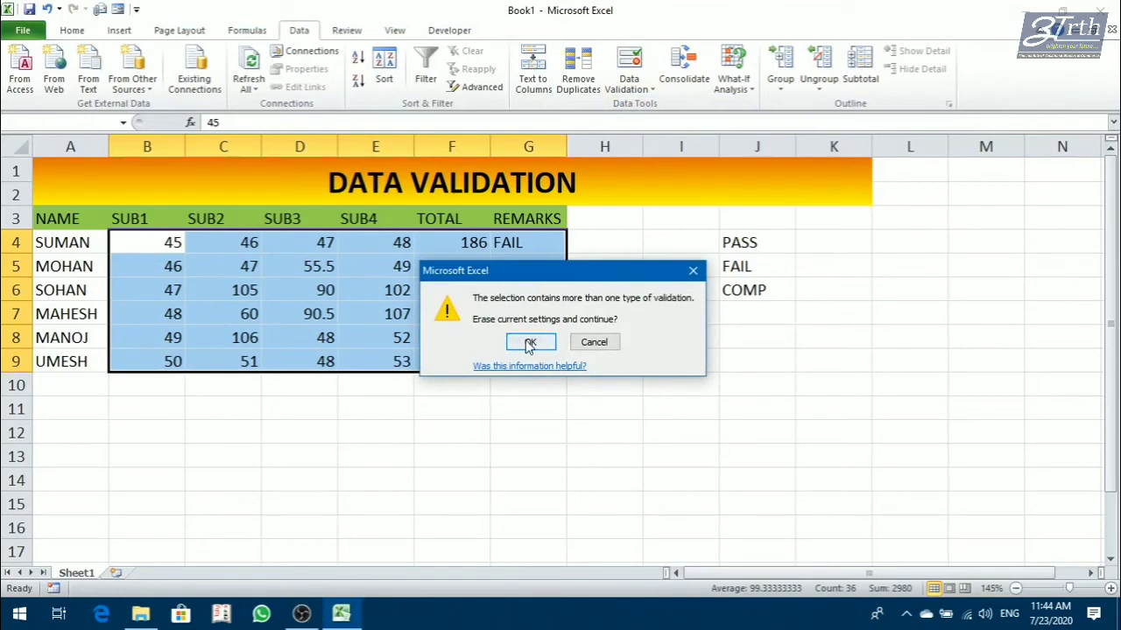
click(530, 342)
click(625, 543)
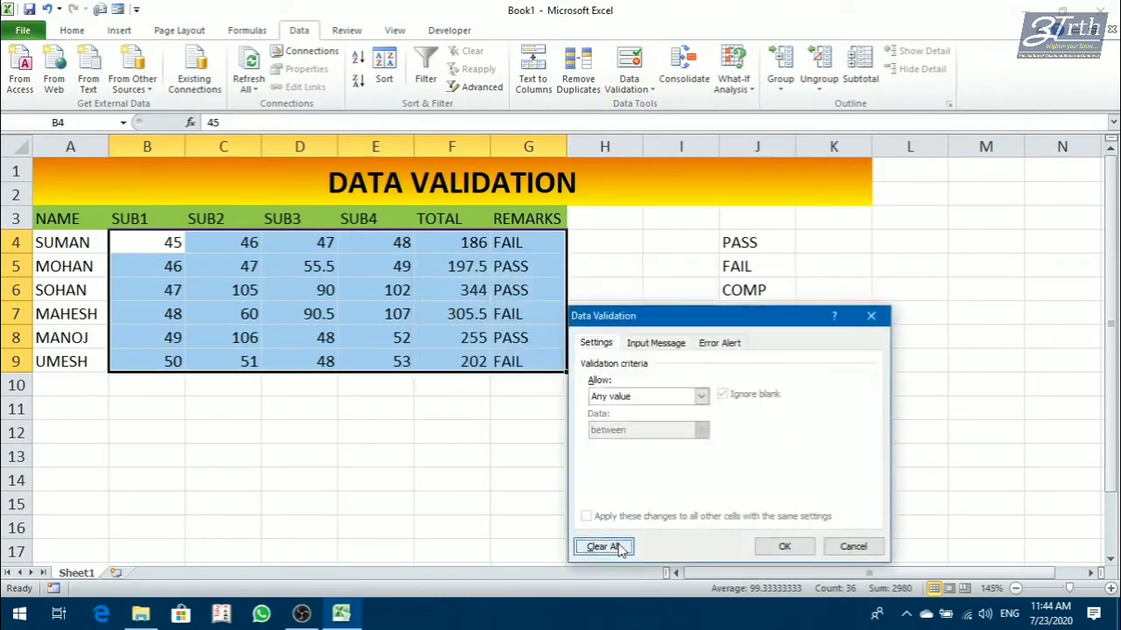
click(784, 547)
click(604, 479)
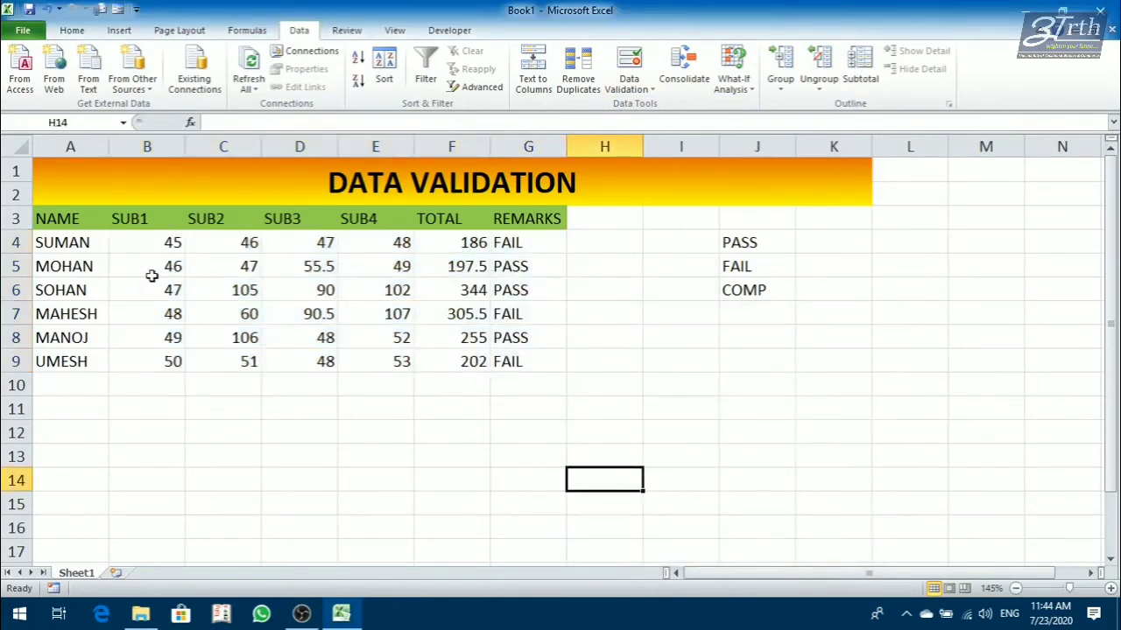
Copy the row 4 marks down to row 9 and fill B4:E9 as a linear column series with step value 1.
drag(179, 247, 404, 364)
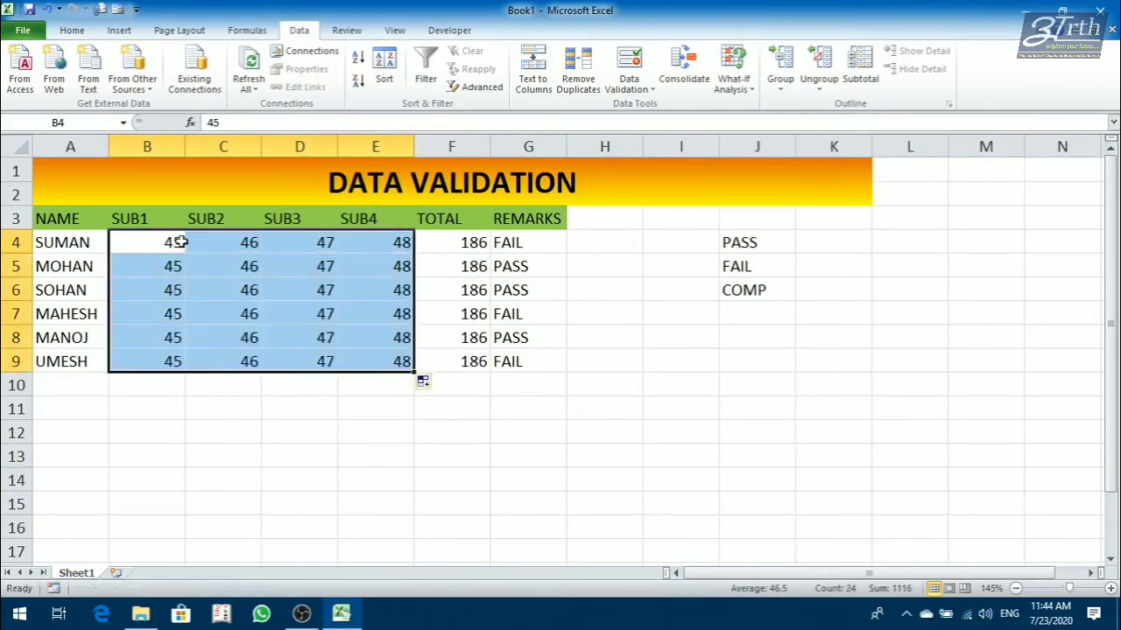
drag(172, 249, 368, 247)
drag(163, 240, 368, 361)
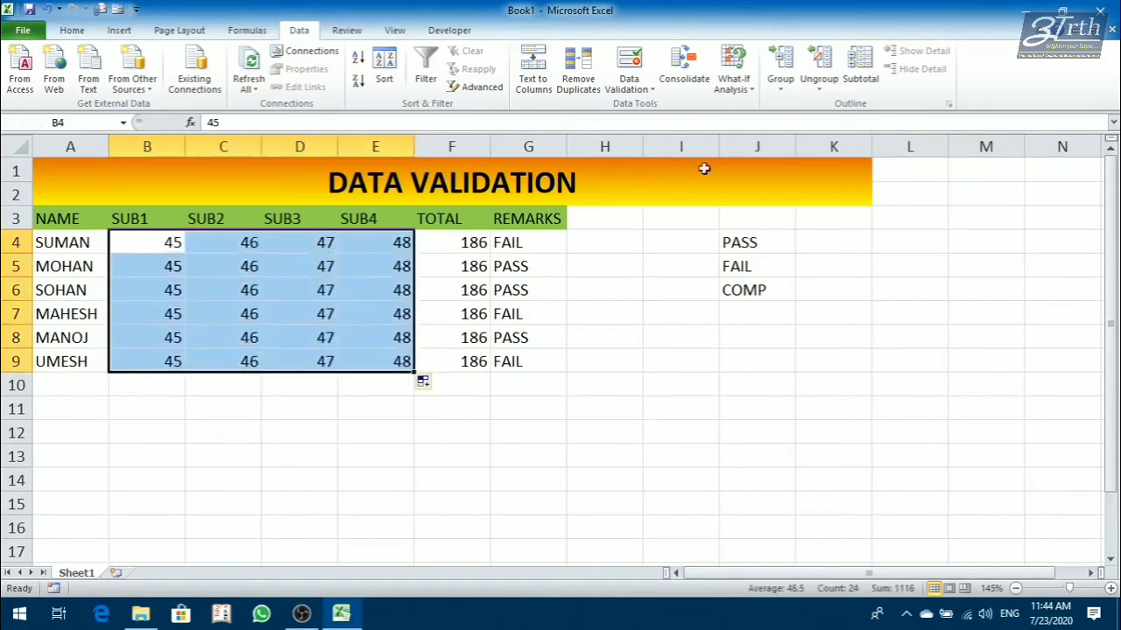
click(72, 30)
click(913, 87)
click(908, 69)
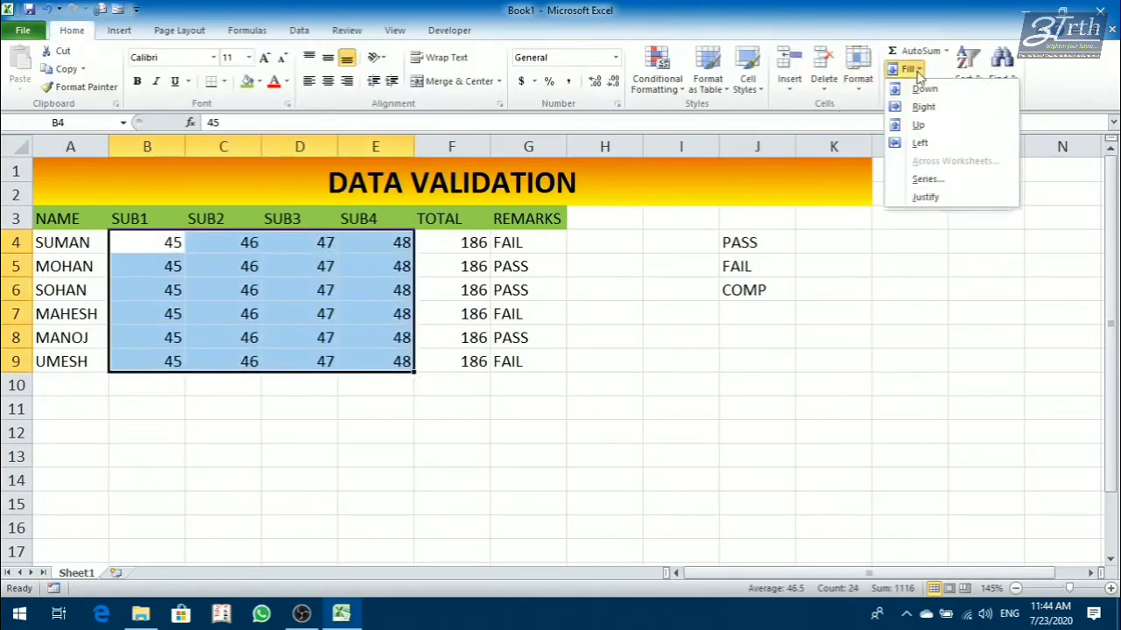
click(926, 179)
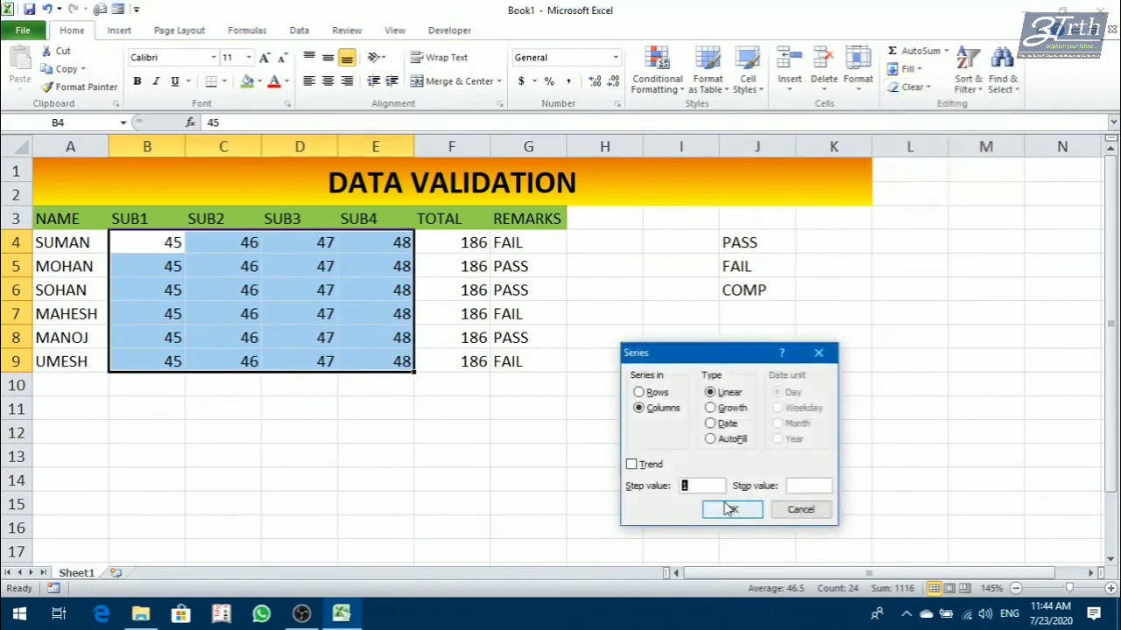
click(726, 508)
click(592, 408)
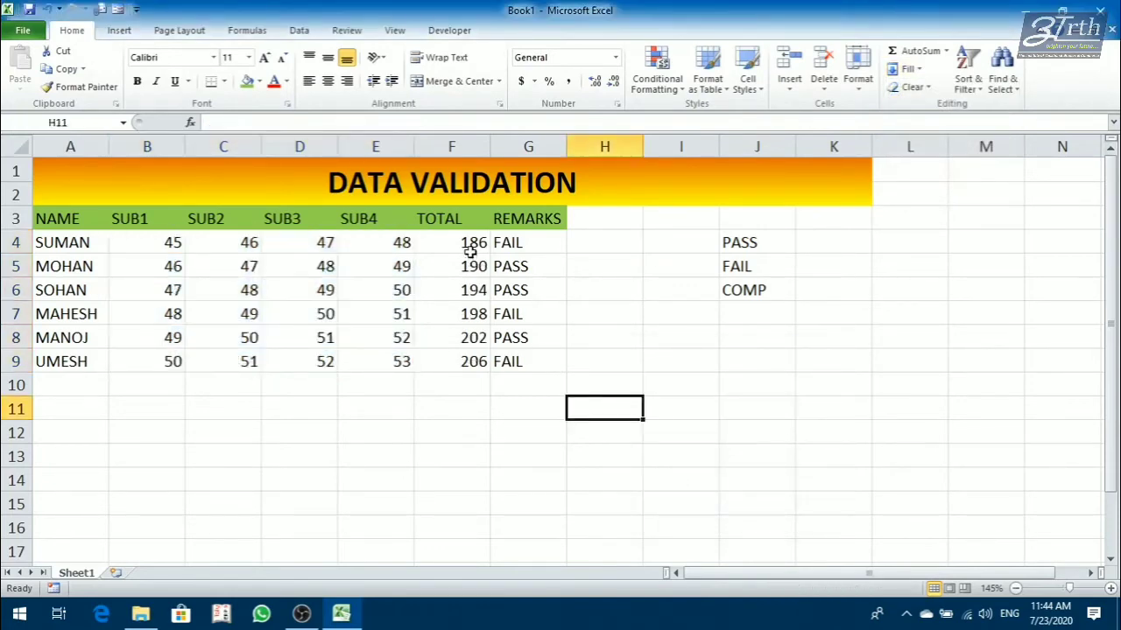
Delete the remarks entries from G4:G9.
click(518, 248)
drag(518, 248, 510, 363)
key(Delete)
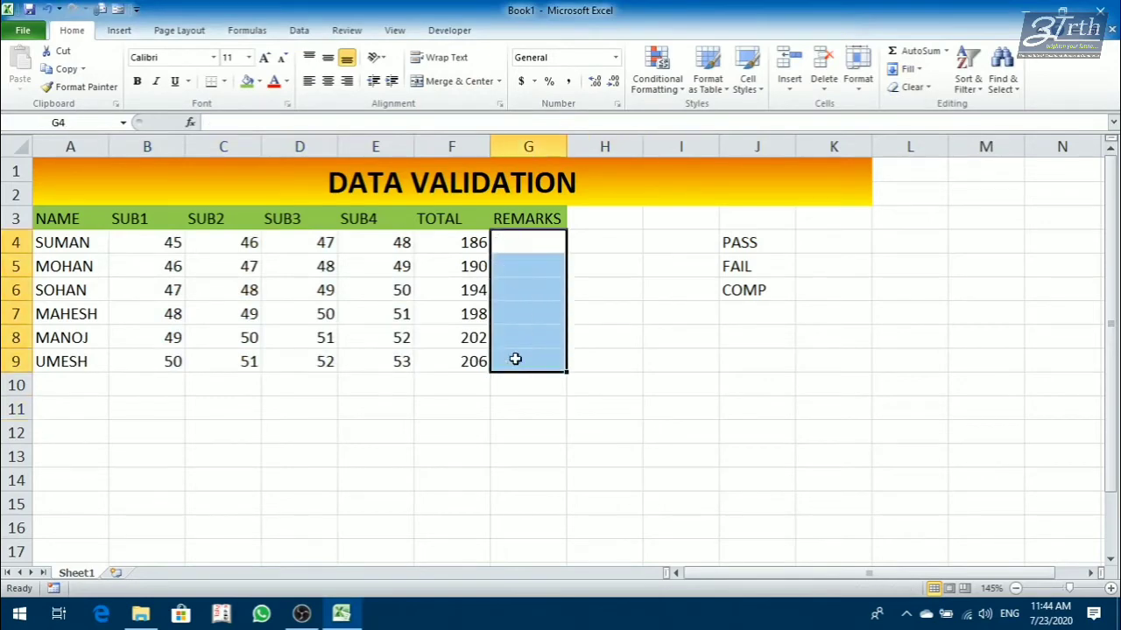
click(694, 282)
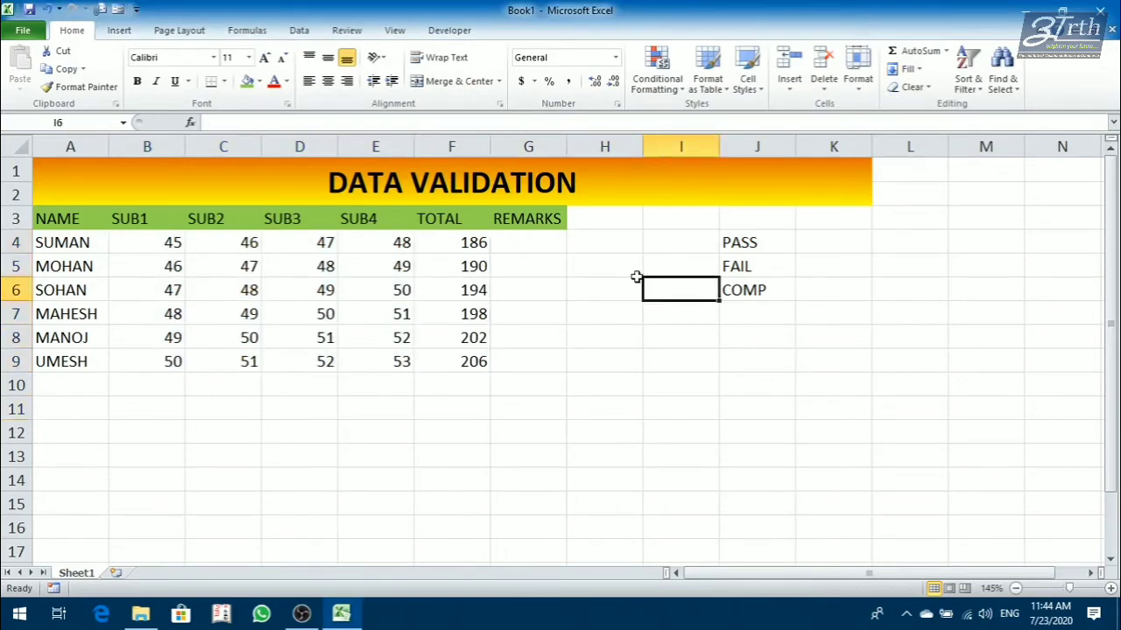
Add a GRADE column heading in H3.
click(524, 218)
click(582, 212)
text(GRADE)
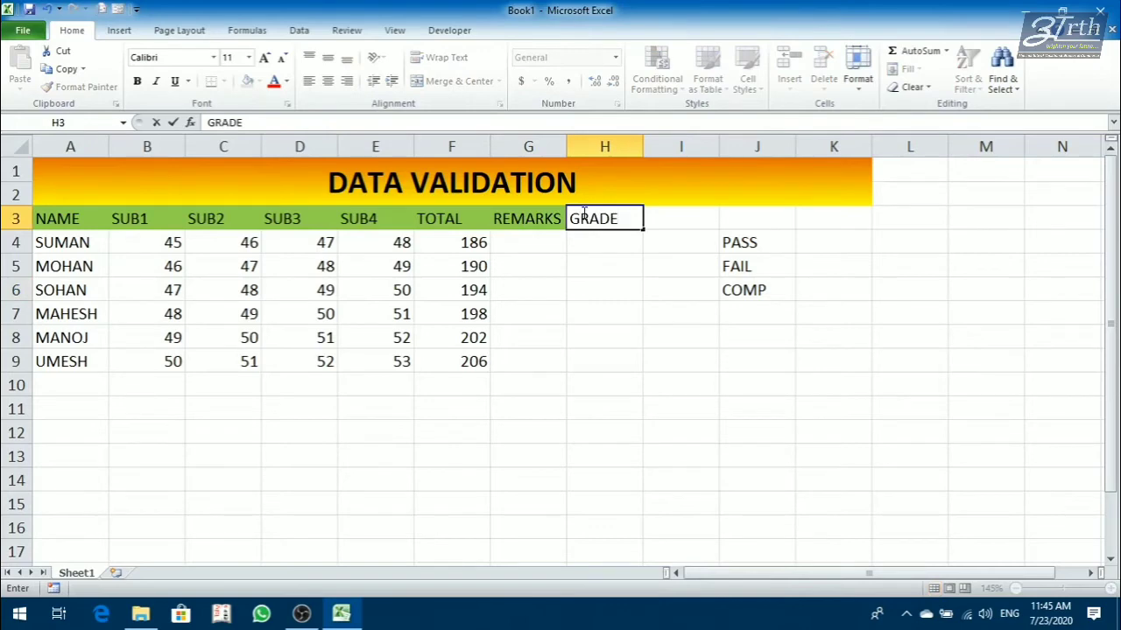
key(Left)
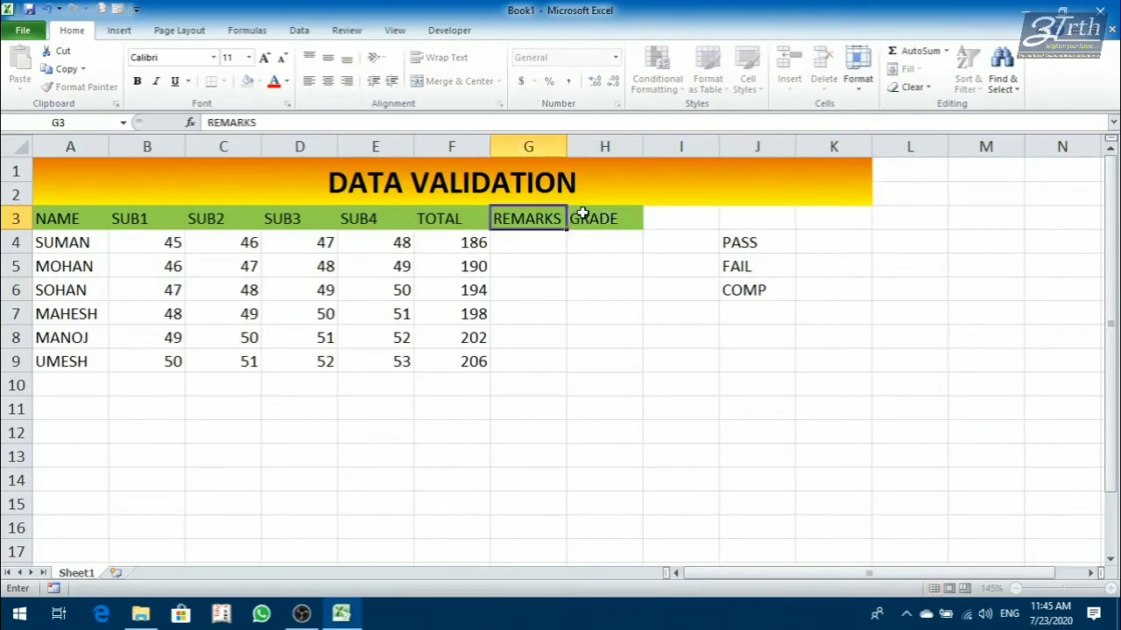
Rename the REMARKS heading in G3 as RESULT.
key(Left)
key(Left)
key(Right)
key(Right)
text(RESULT)
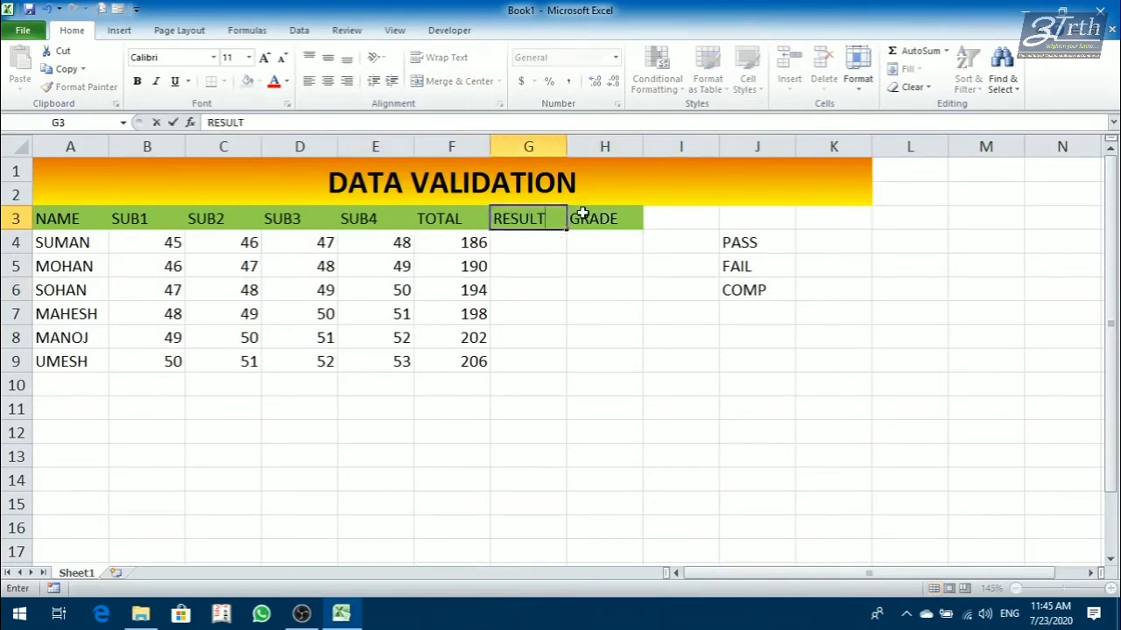
key(Return)
Replace the heading in H3 with REMARKS.
key(Up)
key(Right)
text(REMARKS)
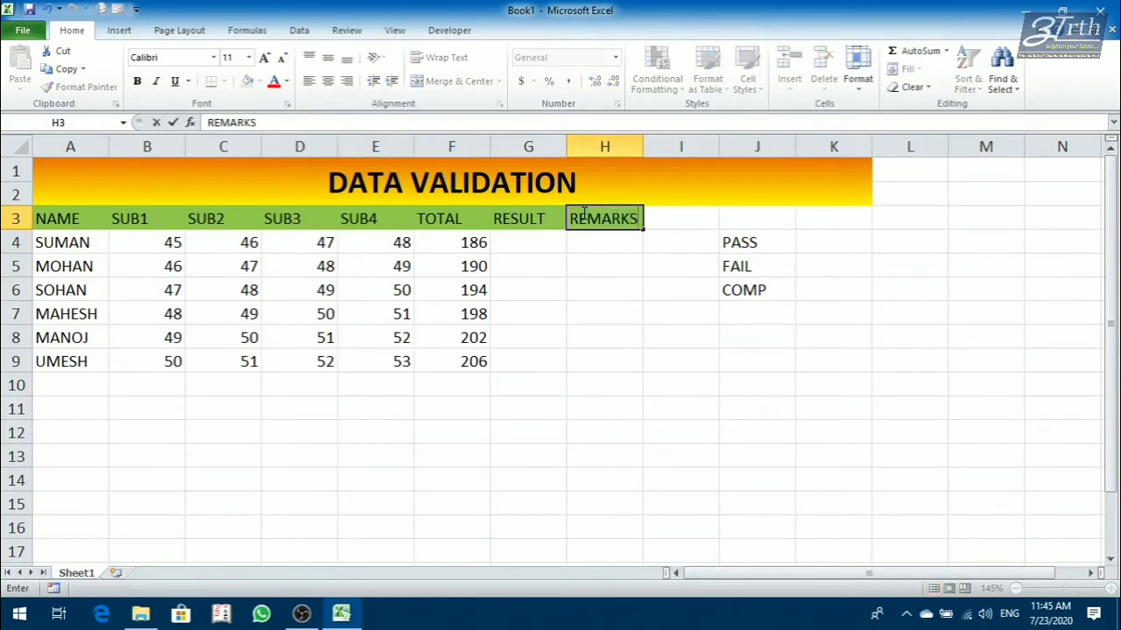
key(Return)
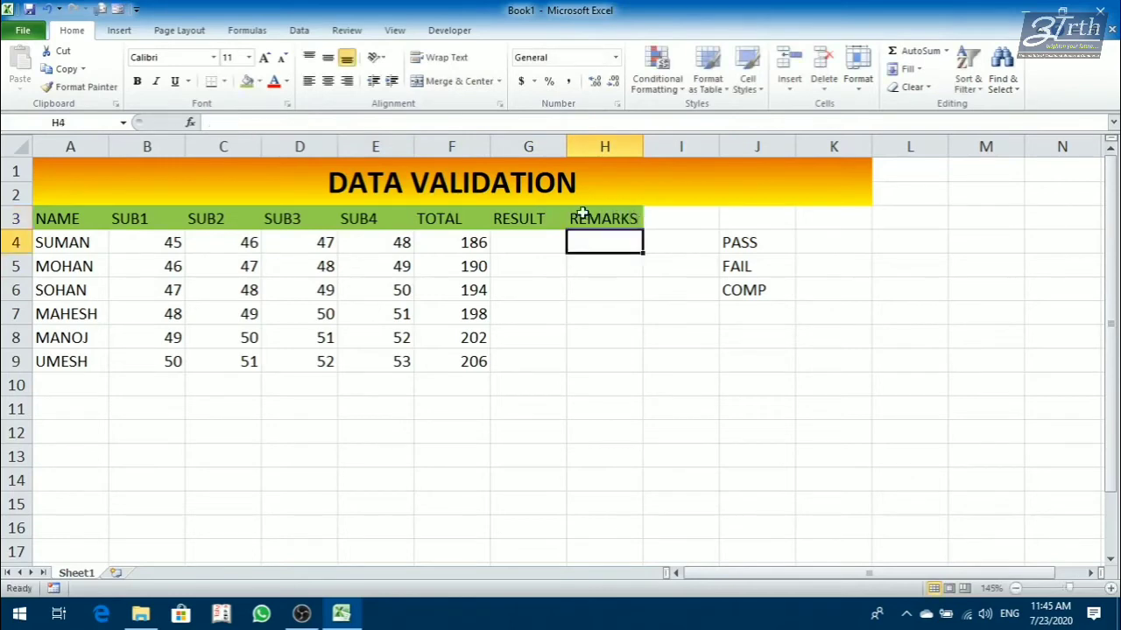
Delete the heading in H3 and remove the cell's fill colour.
key(Up)
key(Delete)
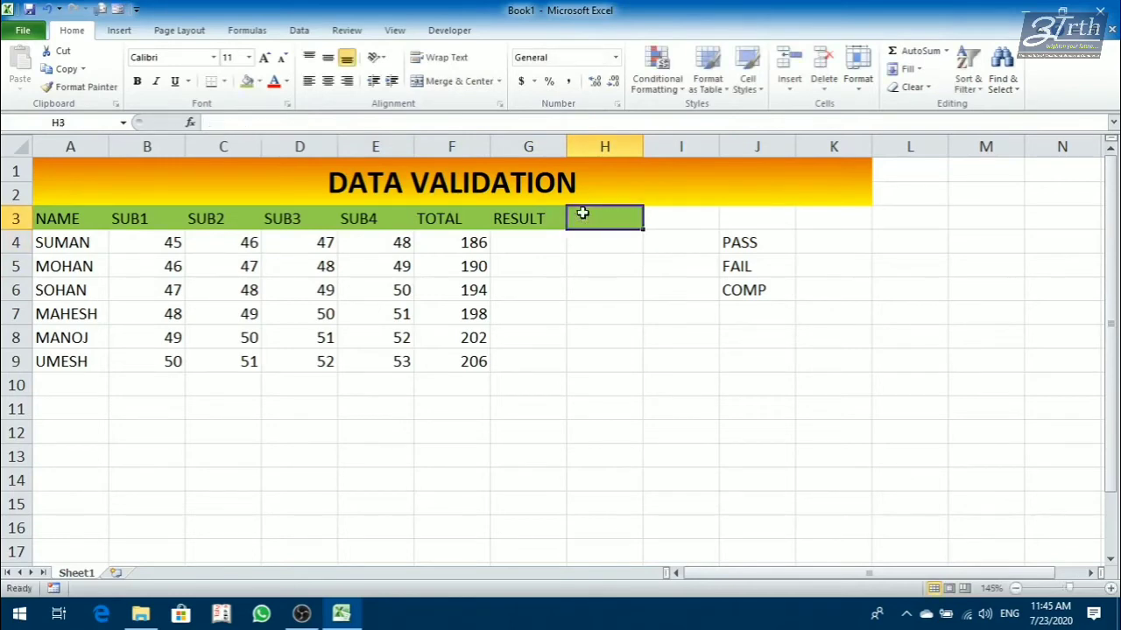
key(Left)
key(Right)
key(alt+h)
key(h)
key(n)
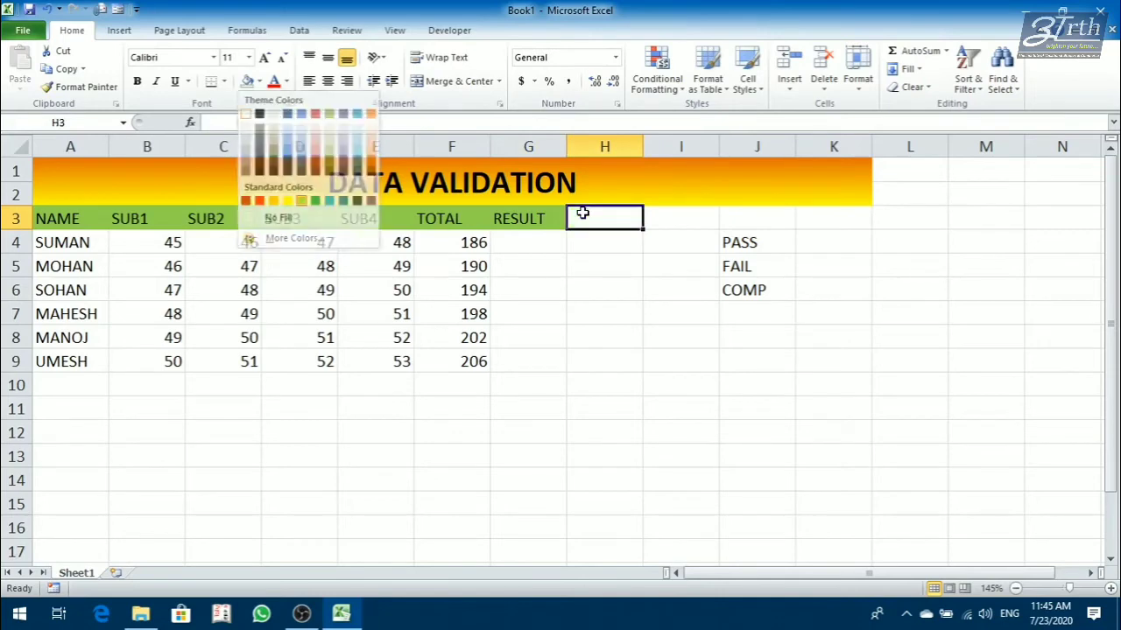
key(Left)
key(Down)
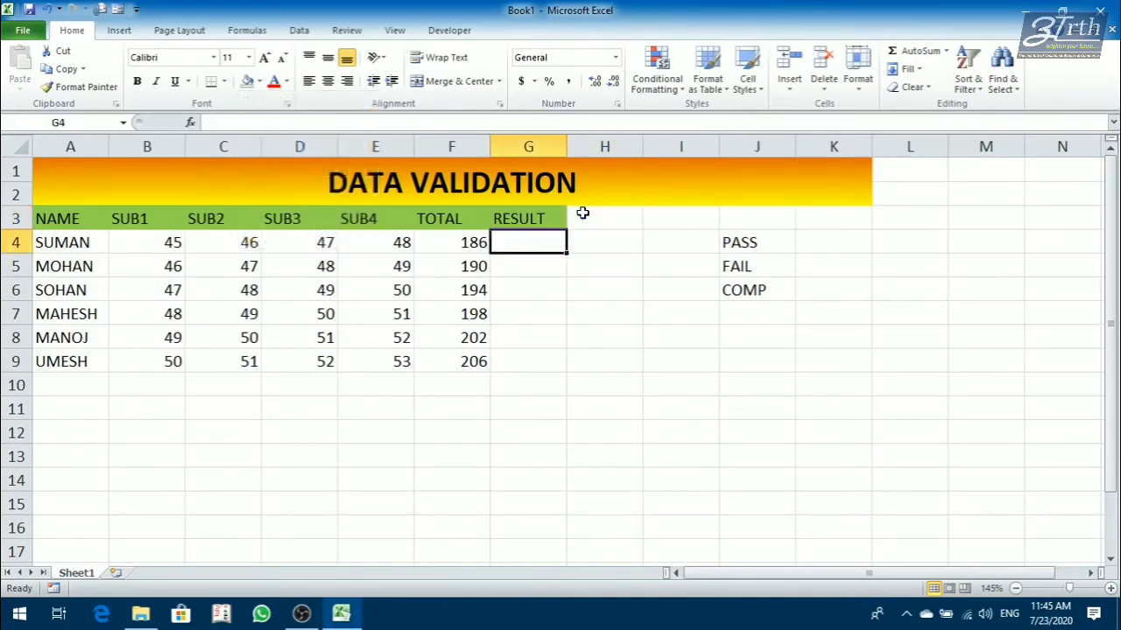
Enter the formula =IF(F4>200,"PASS","FAIL") in cell G4 of the RESULT column.
text(=IF()
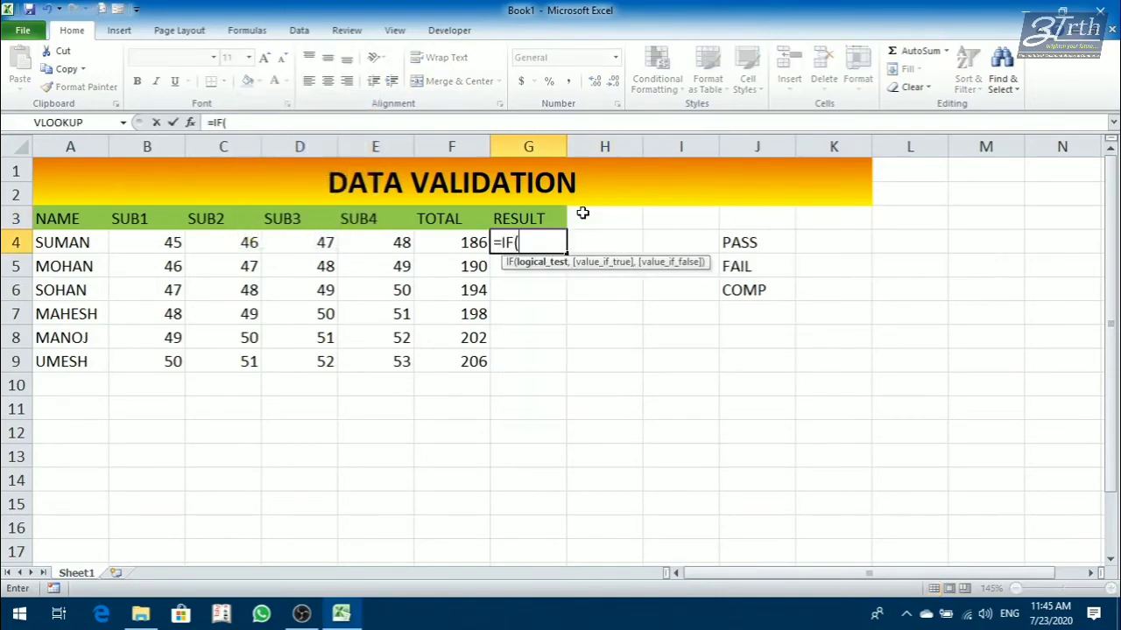
text(F4)
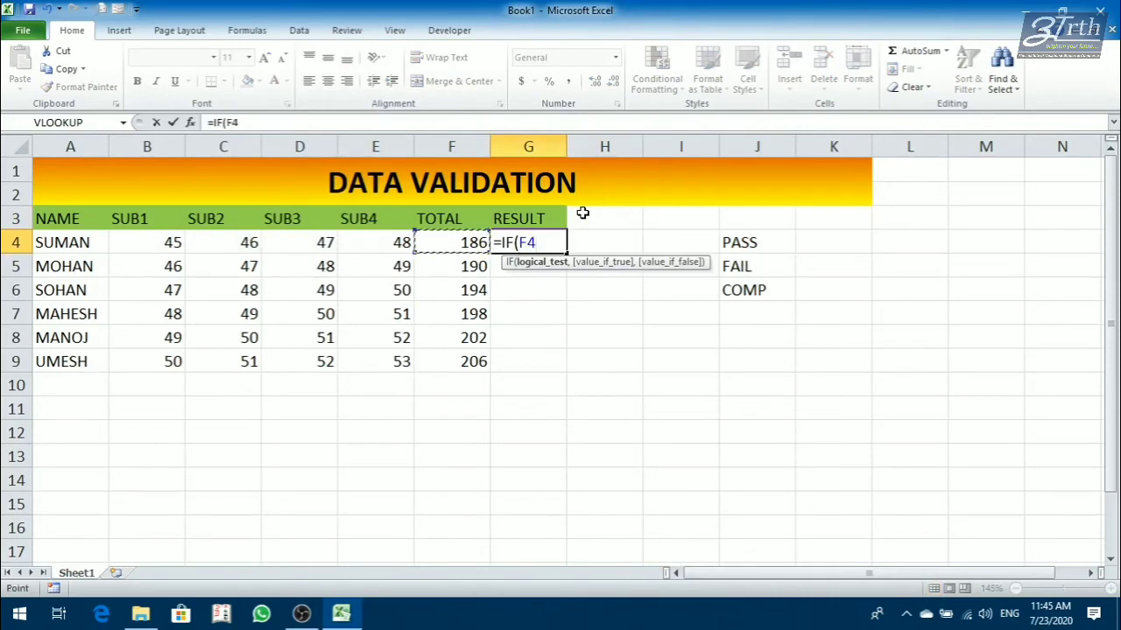
text(>200)
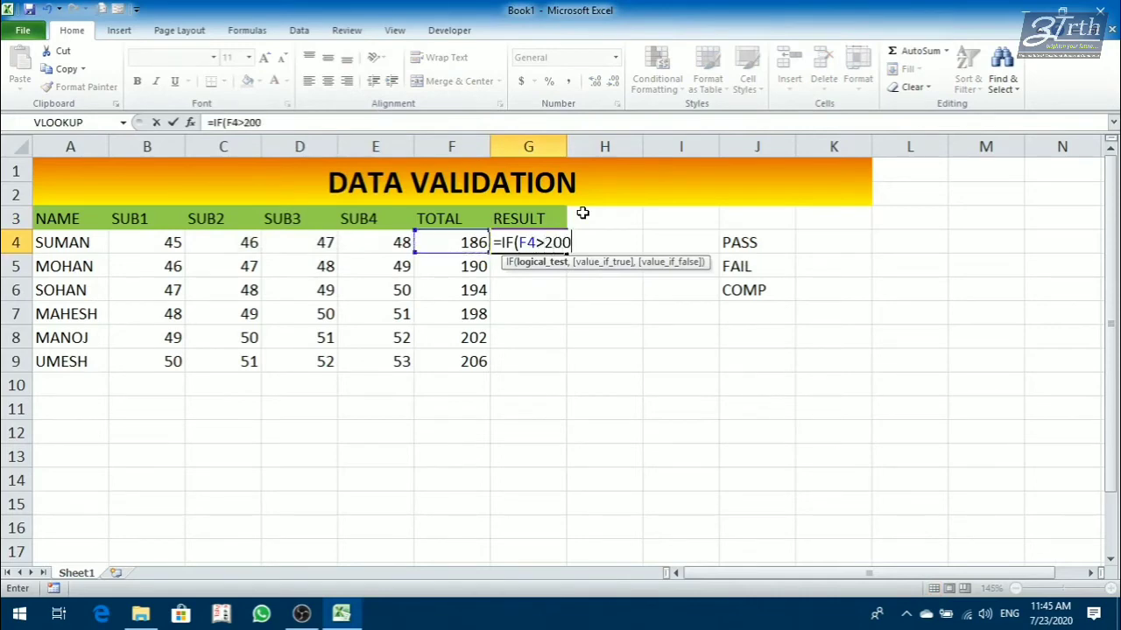
text(<")
key(BackSpace)
key(BackSpace)
text(,)
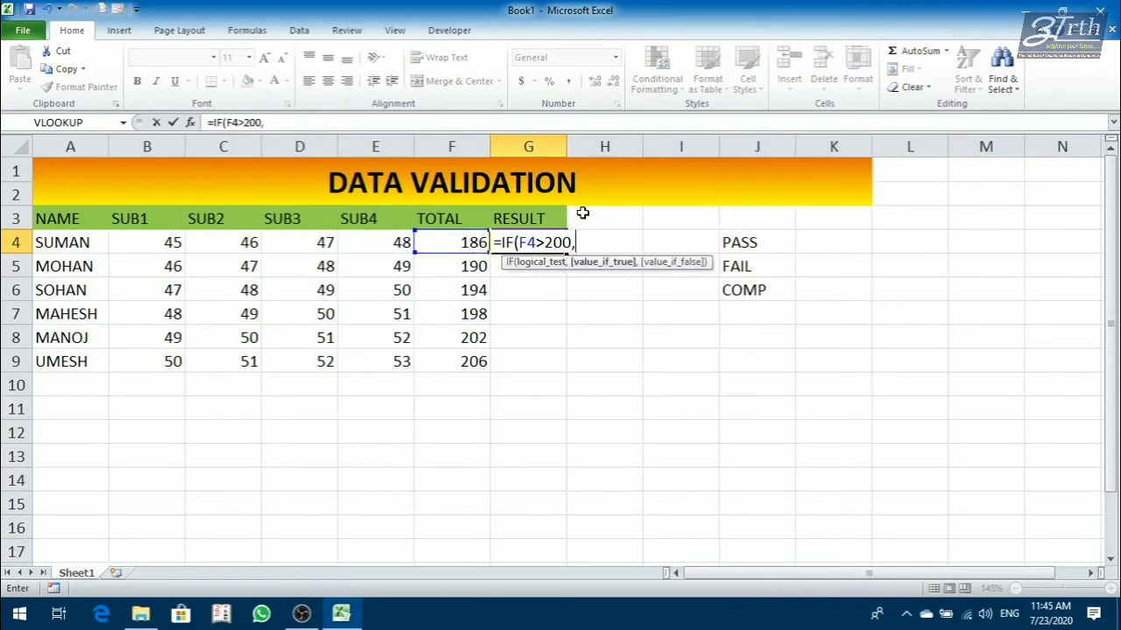
text("PASS")
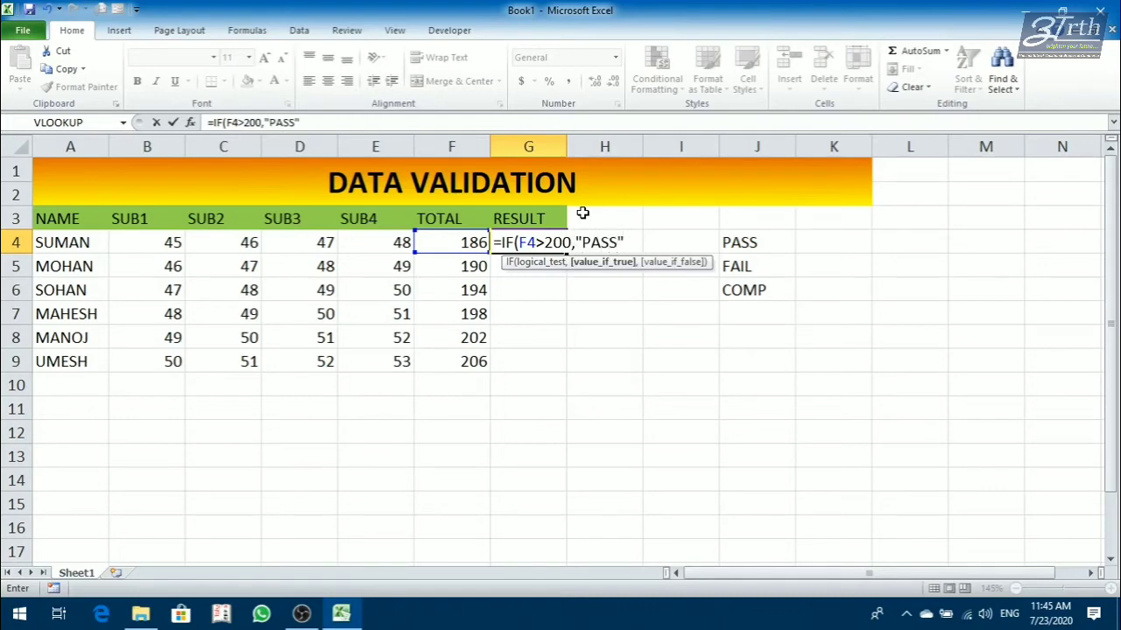
text(,")
text(FA)
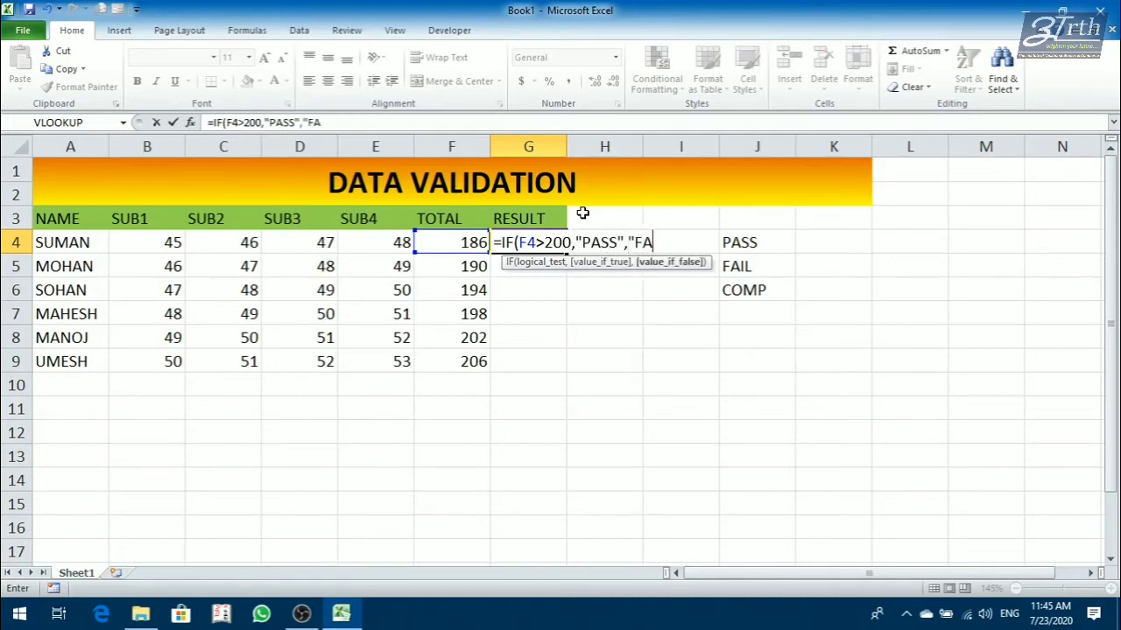
text(LIL"))
key(ctrl+Return)
Fill the RESULT formula from G4 down through G9.
key(shift+Down)
key(shift+Down)
key(shift+Down)
key(shift+Down)
key(shift+Down)
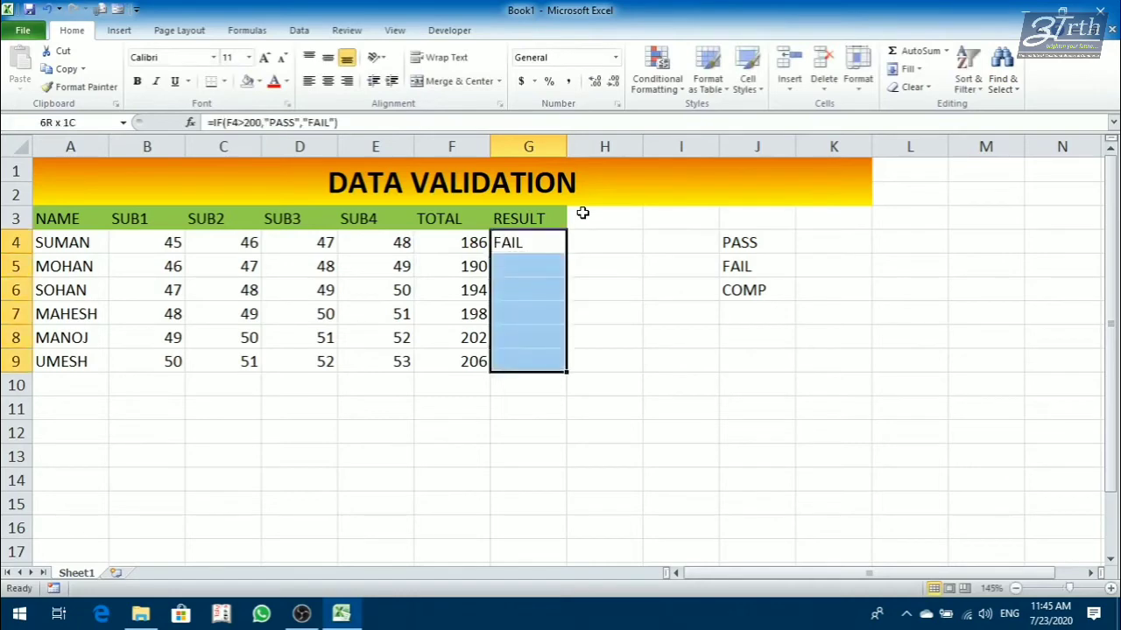
key(ctrl+d)
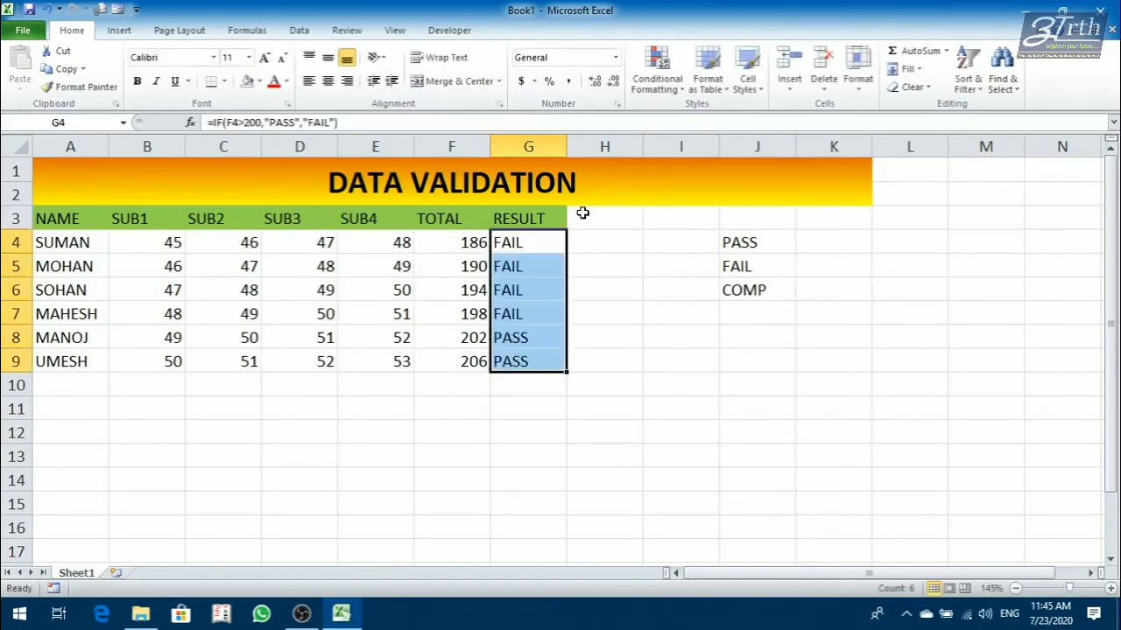
click(599, 285)
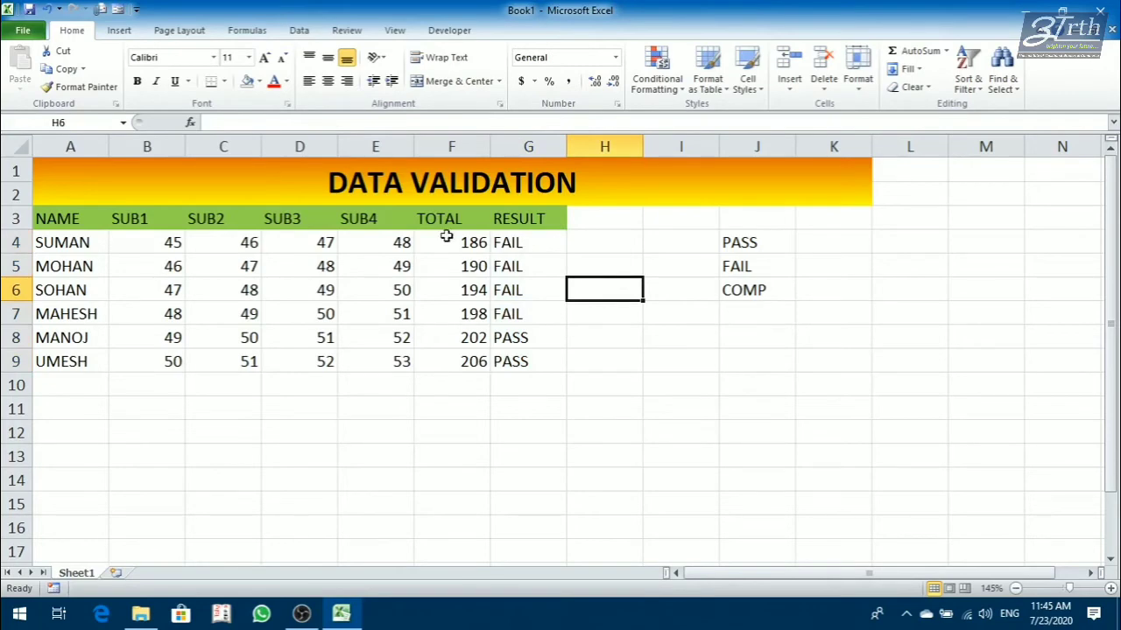
click(292, 32)
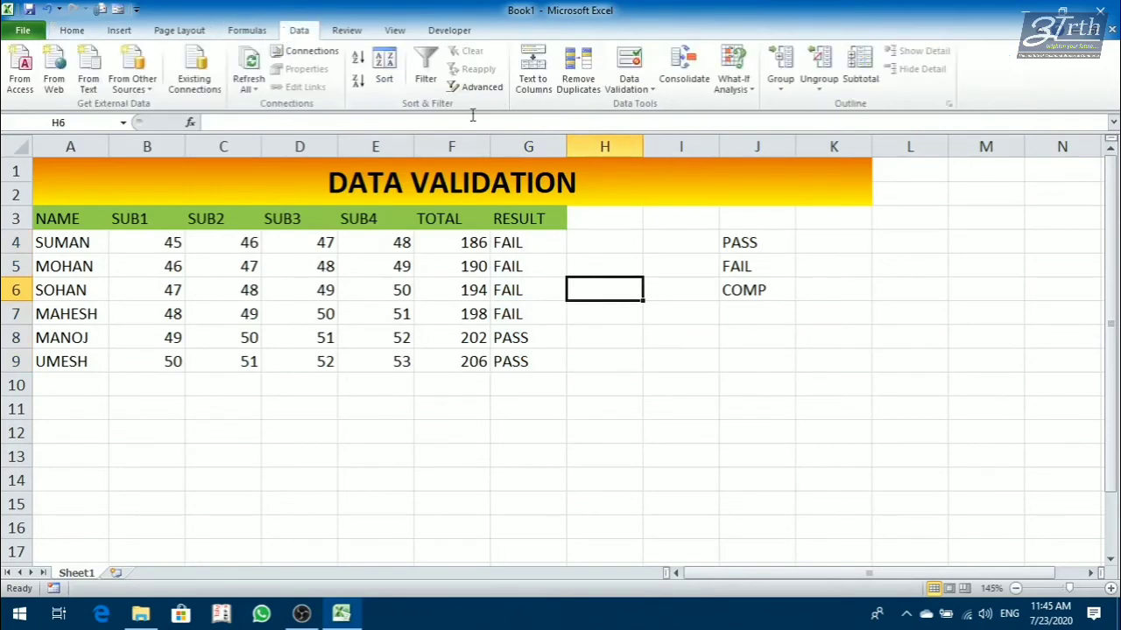
click(629, 88)
click(643, 107)
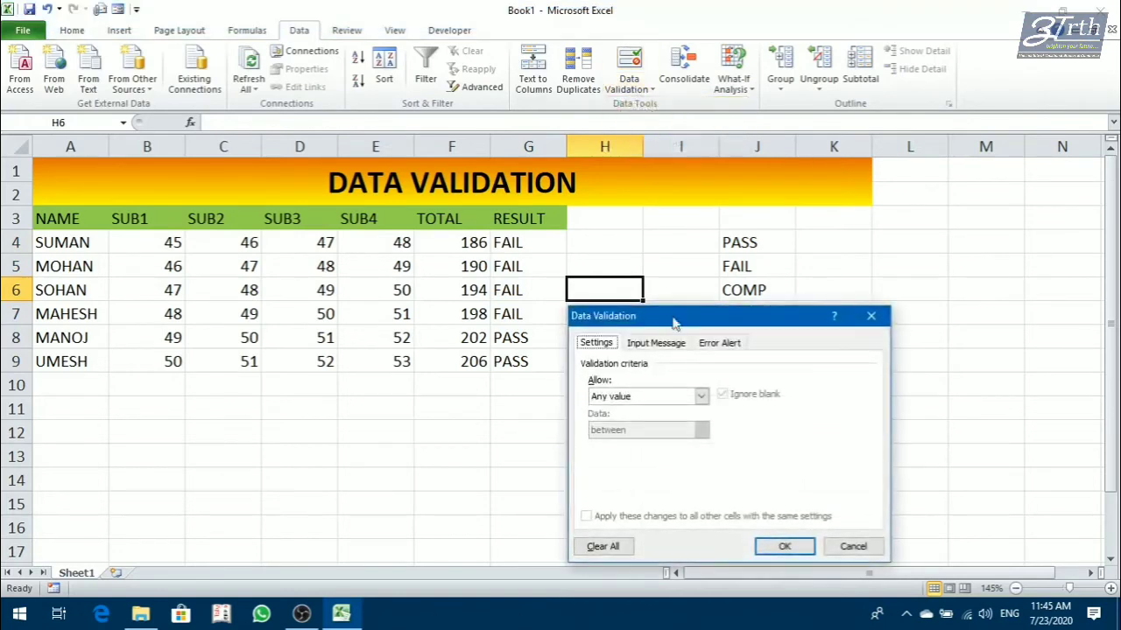
drag(674, 319, 754, 262)
click(743, 287)
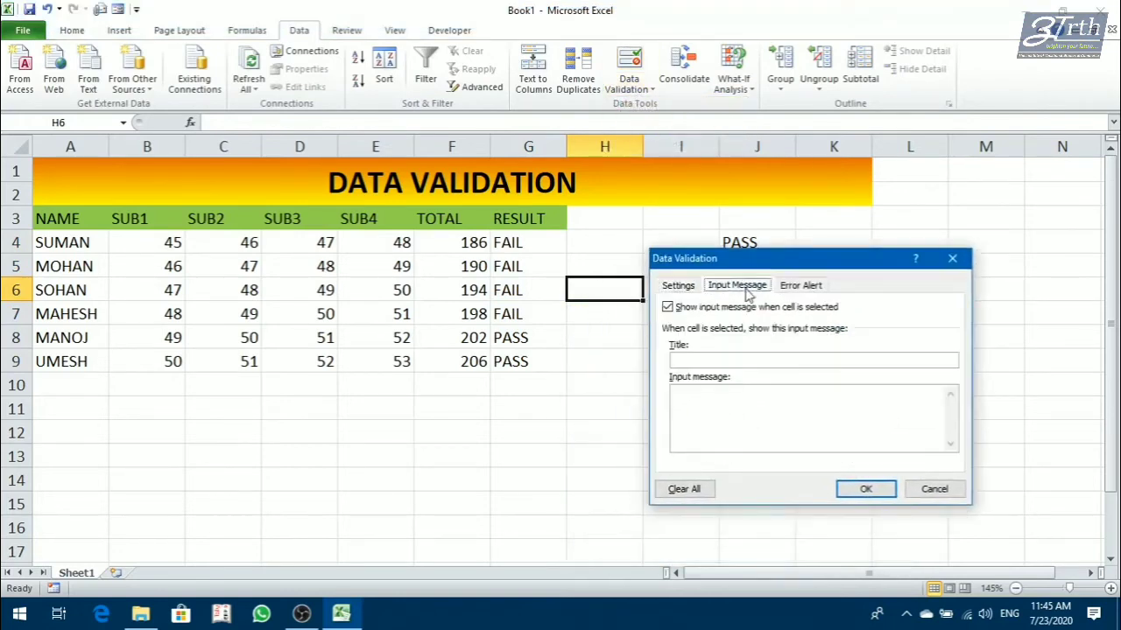
click(935, 488)
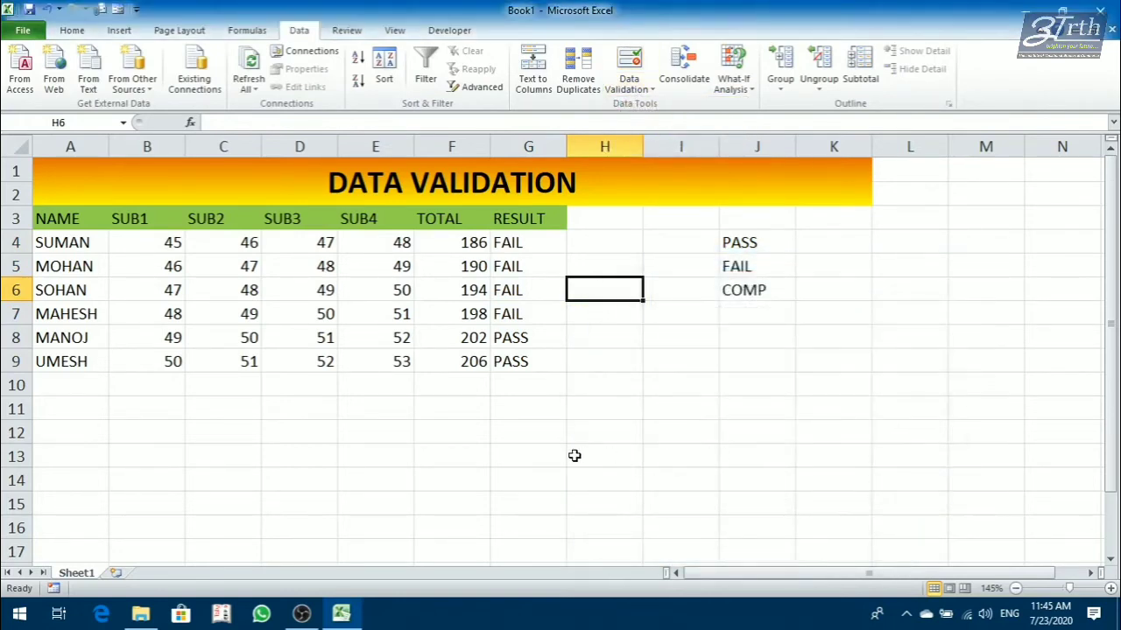
click(574, 456)
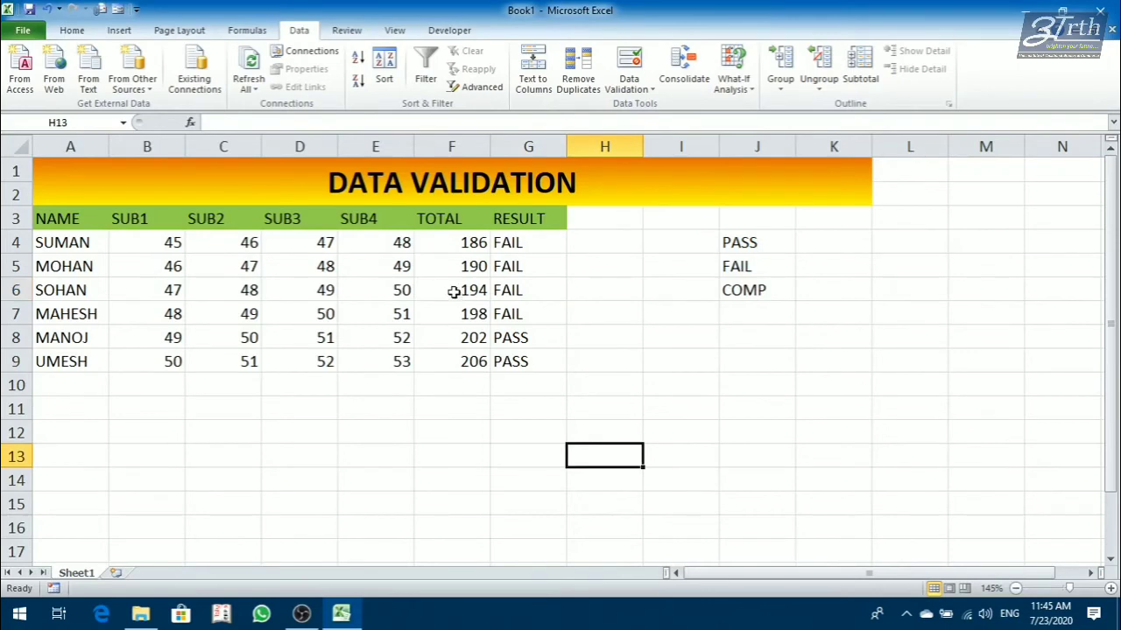
Start a data validation input message with the title "Result" for the TOTAL cells F4:F9.
click(453, 292)
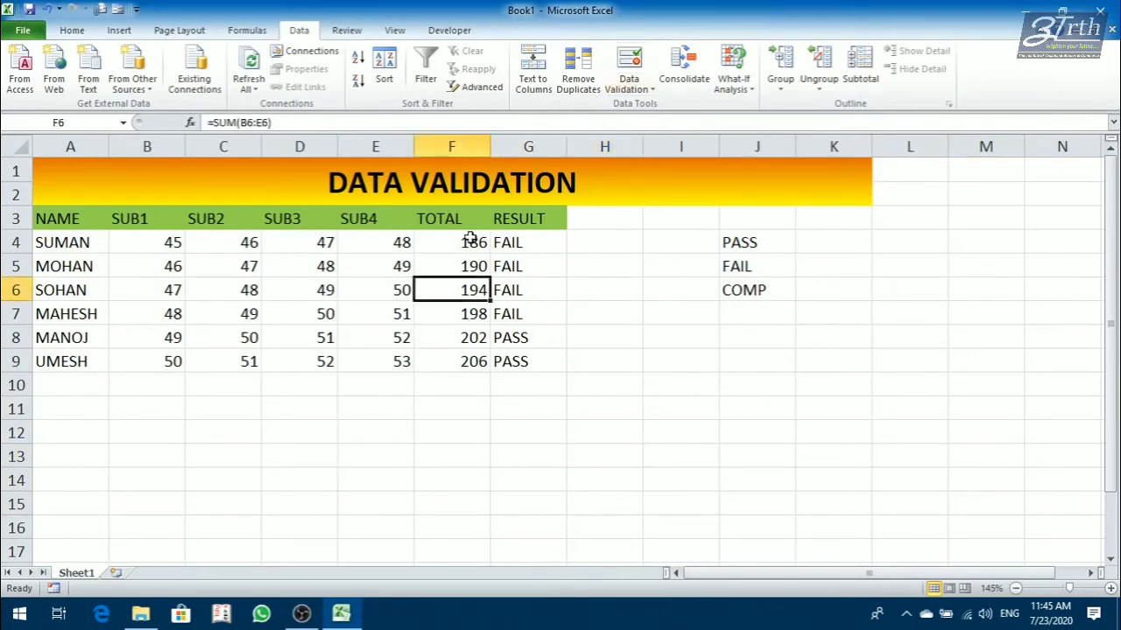
drag(470, 238, 455, 361)
click(626, 88)
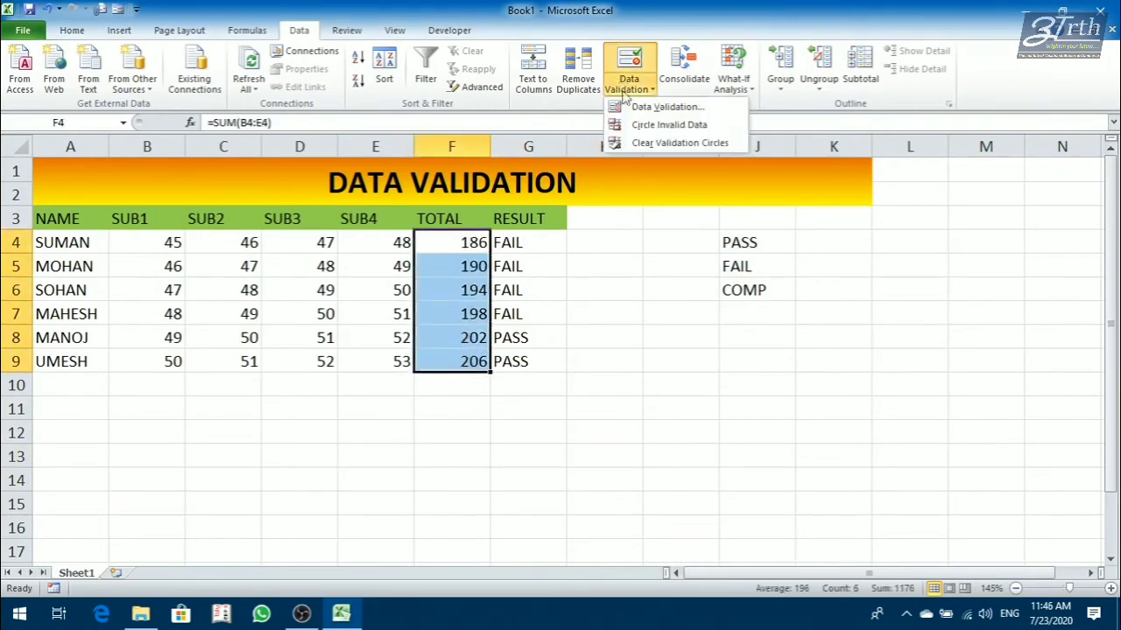
click(666, 106)
click(737, 286)
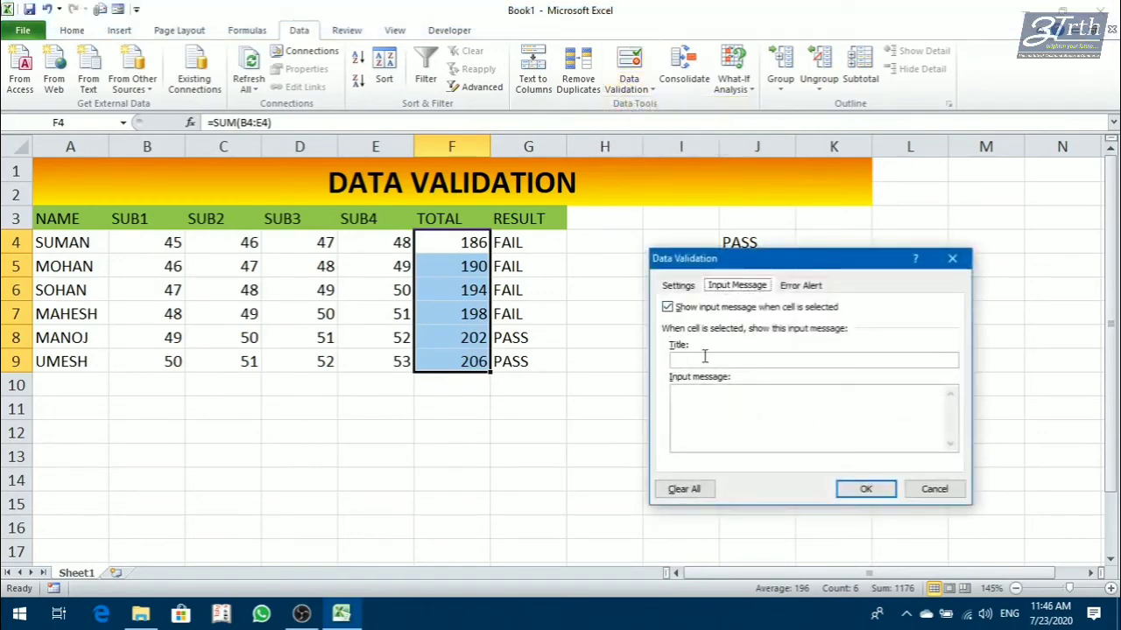
click(703, 359)
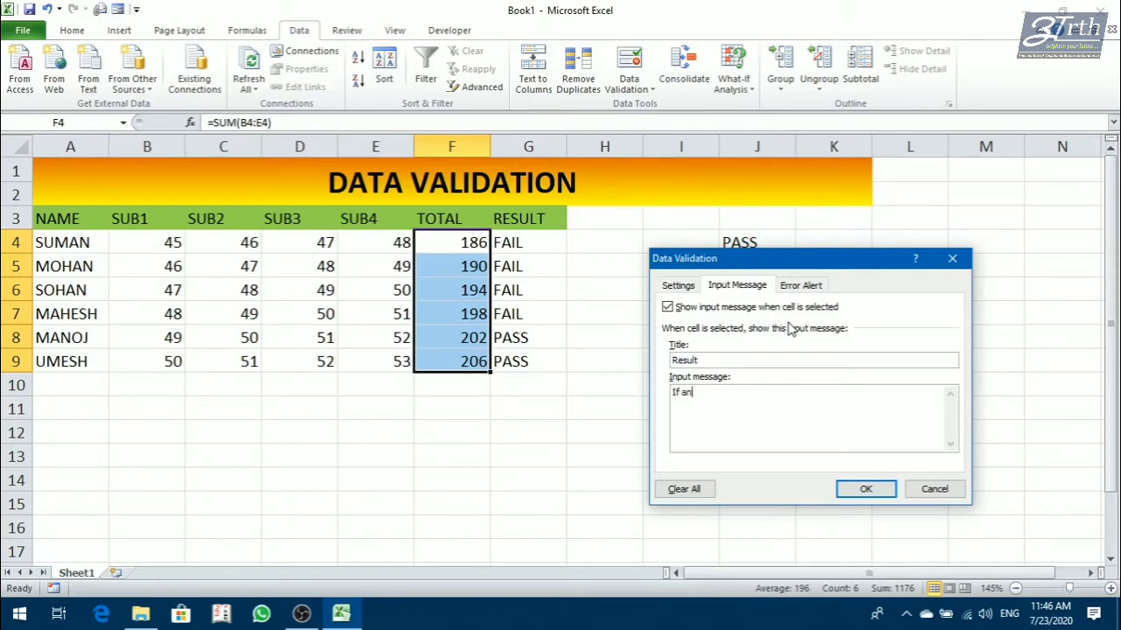
Write the input message text "If any student get score less then 200, he would be considered as failed.".
text(tudent get score less then 200, )
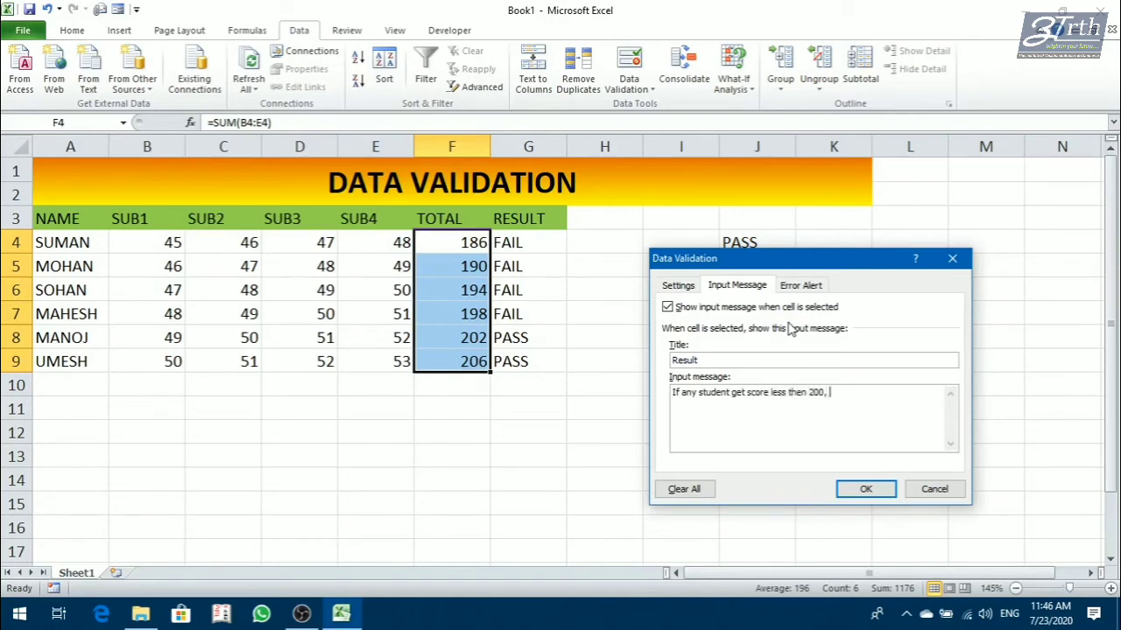
text(he would be considered as d)
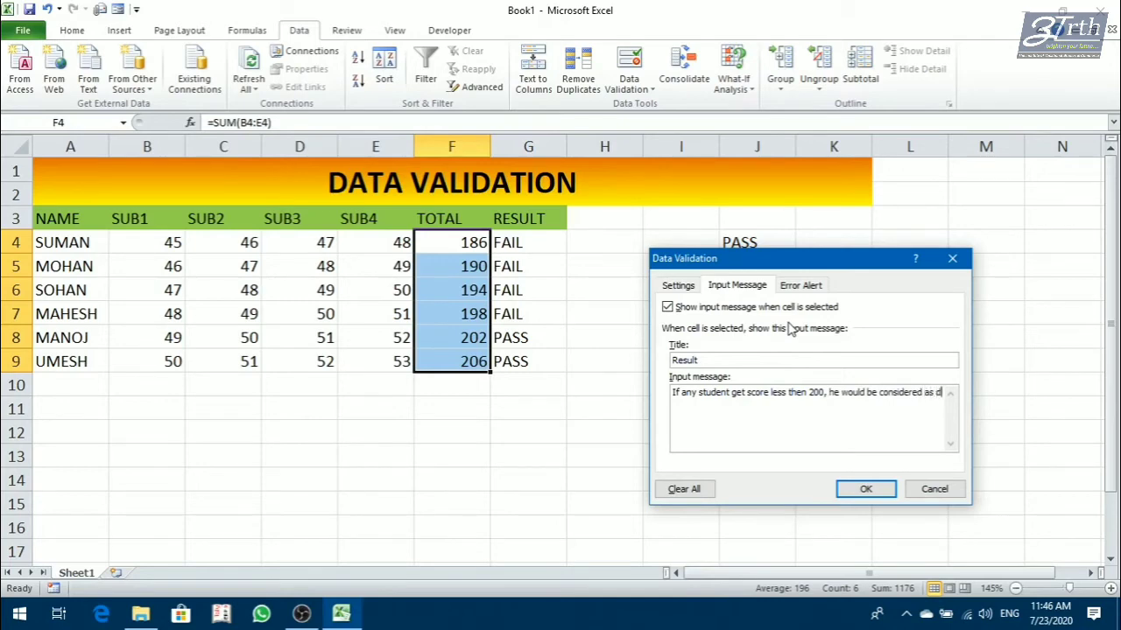
text(fail)
key(BackSpace)
key(BackSpace)
text(mar)
key(BackSpace)
key(BackSpace)
key(BackSpace)
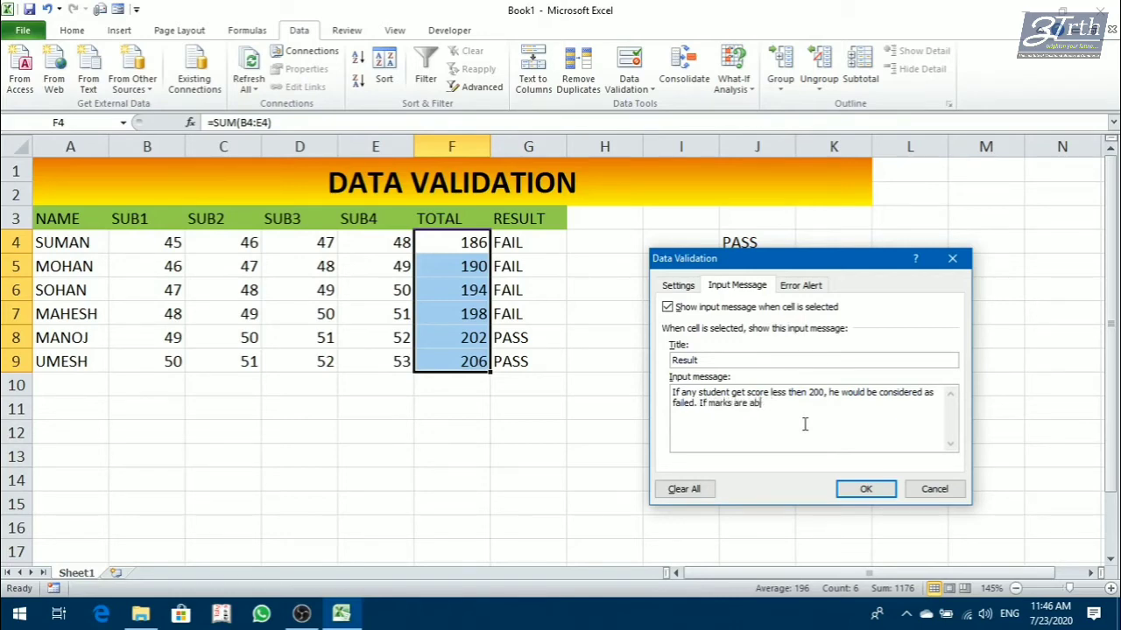
Complete the input message with "If marks are above then 200, he would considered as pass." and apply the validation.
text(ove then 200, he would cons)
text(idered as pass.)
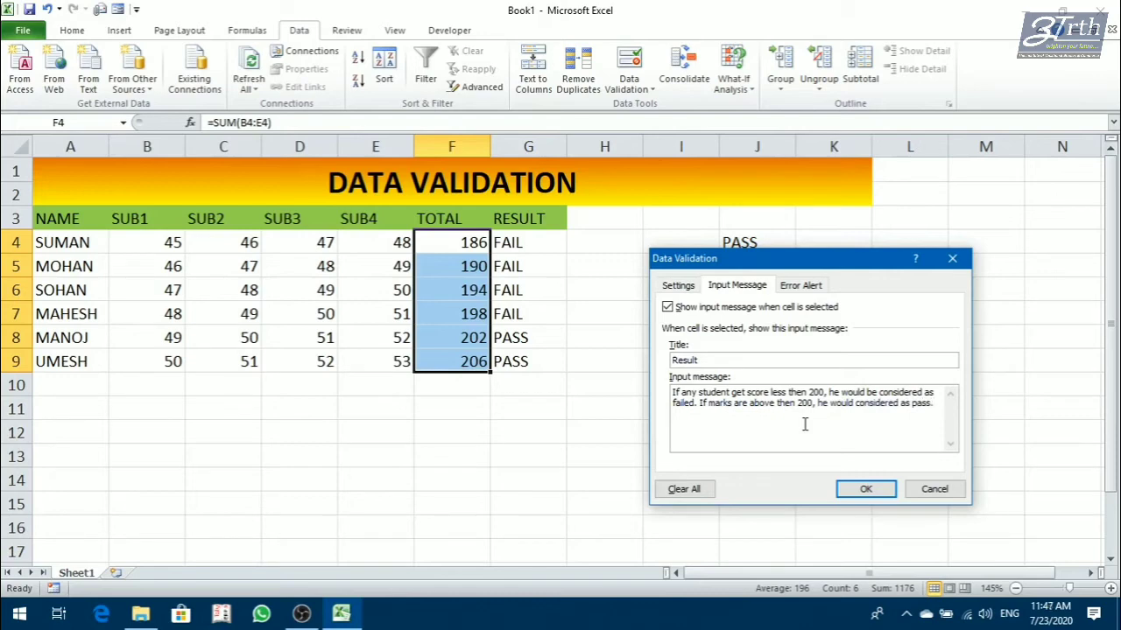
click(849, 485)
Check the input message on several cells of the TOTAL column, from F4 to F8.
click(495, 376)
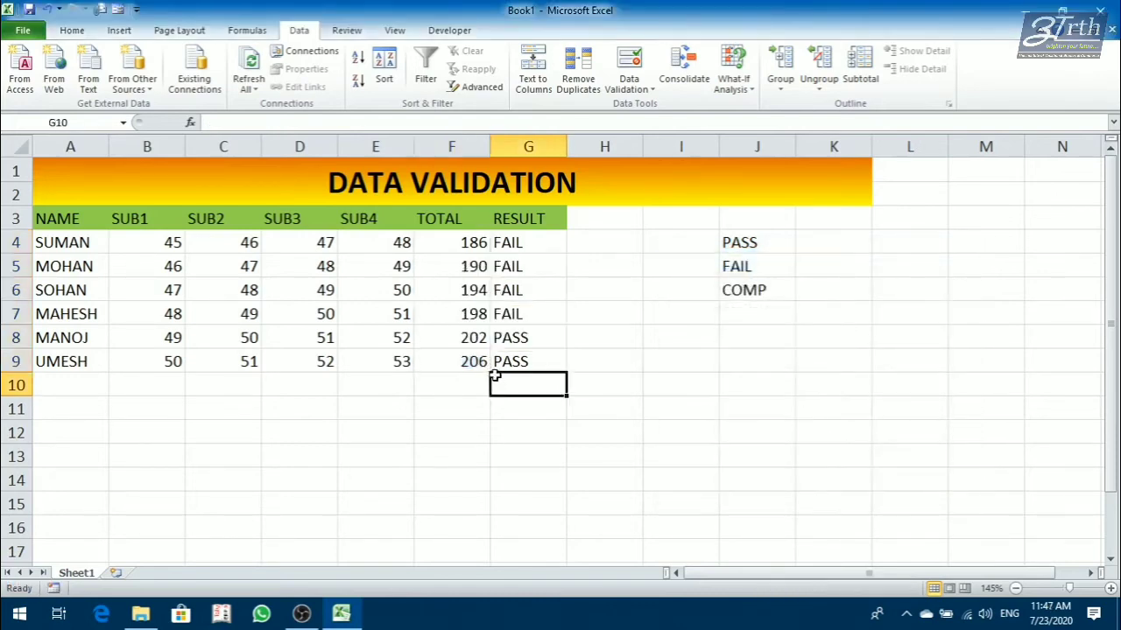
click(441, 252)
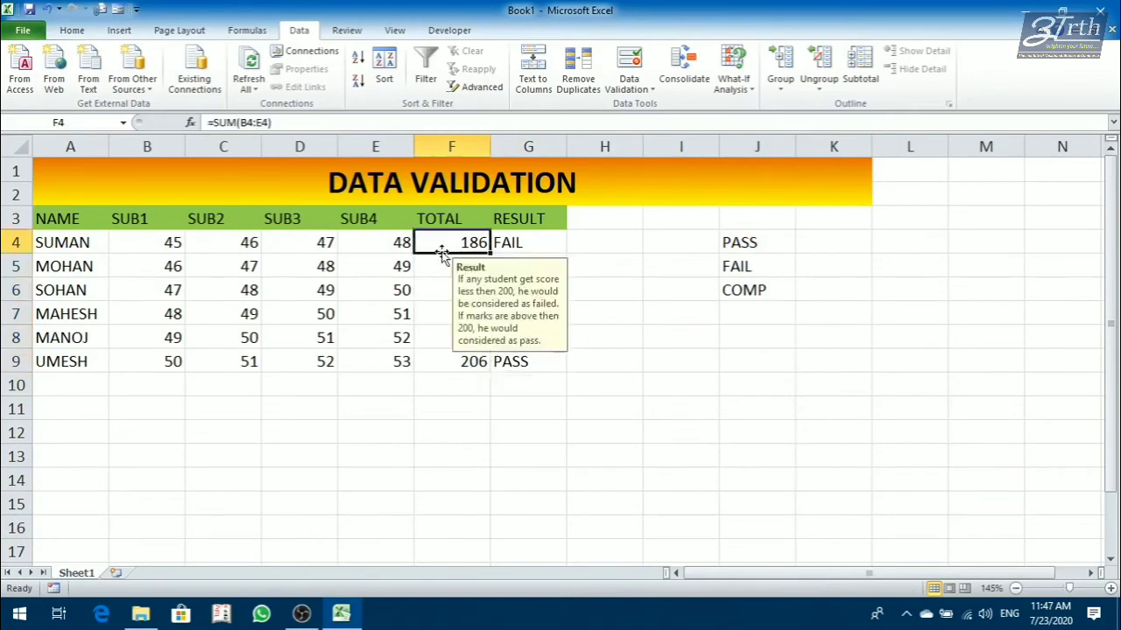
click(442, 264)
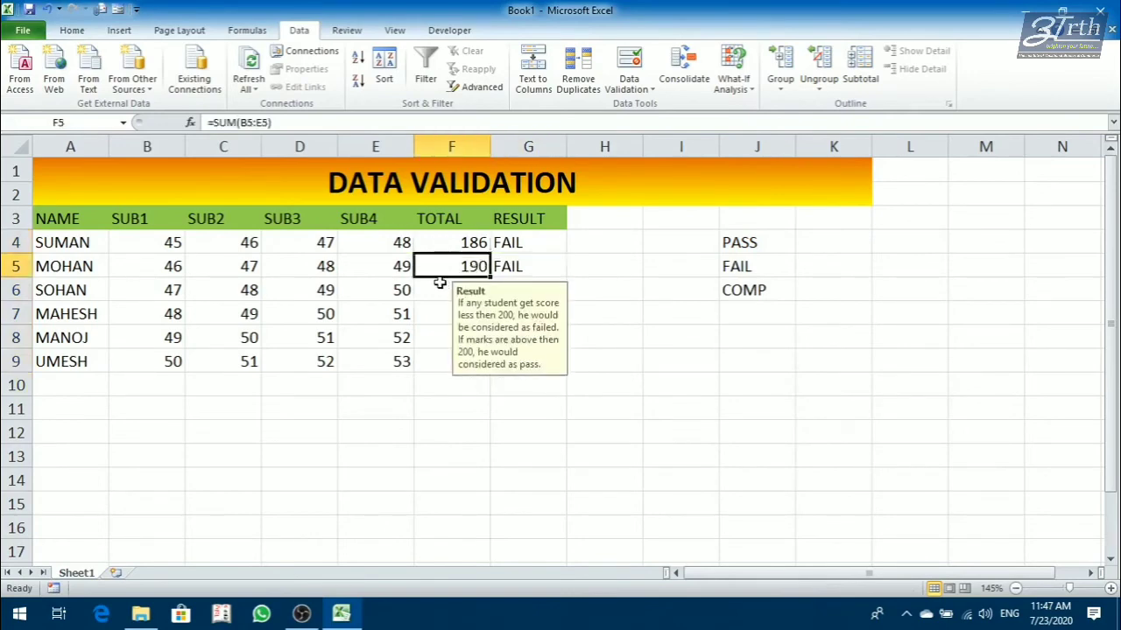
click(439, 283)
click(434, 312)
click(436, 338)
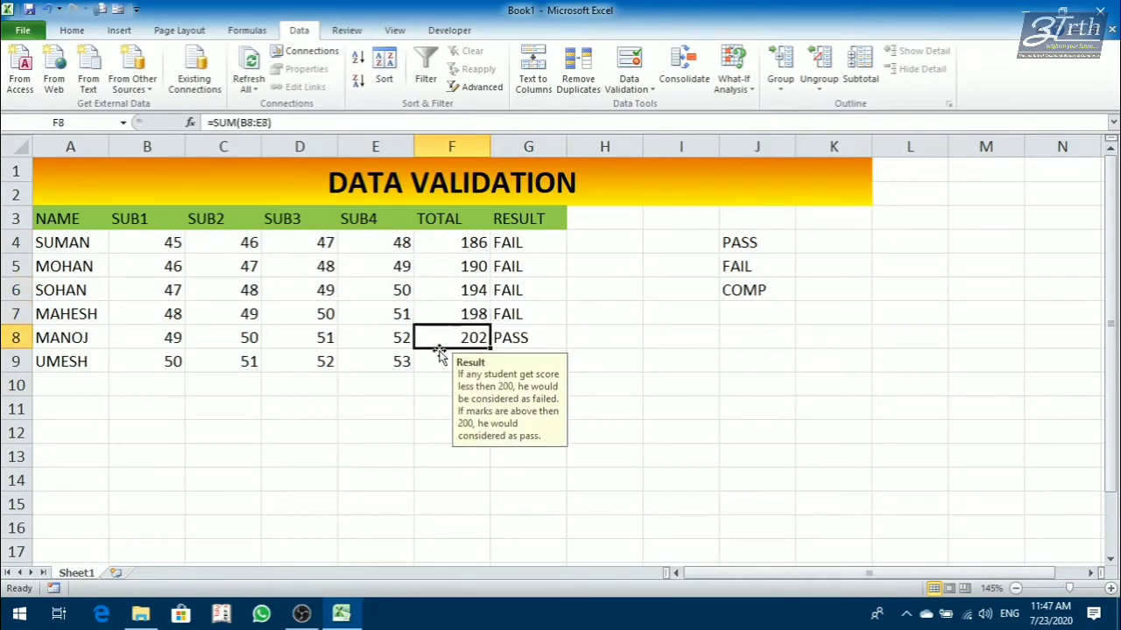
click(444, 316)
click(439, 287)
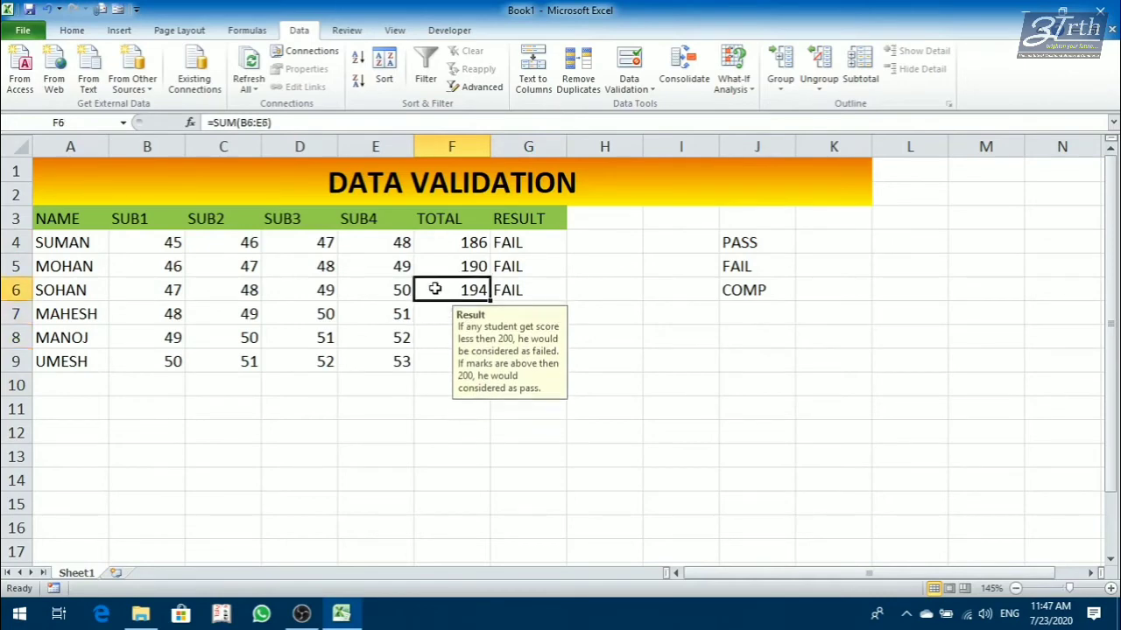
Change the SUB3 mark in D6 to 95 and check that row's RESULT and TOTAL cells.
click(329, 287)
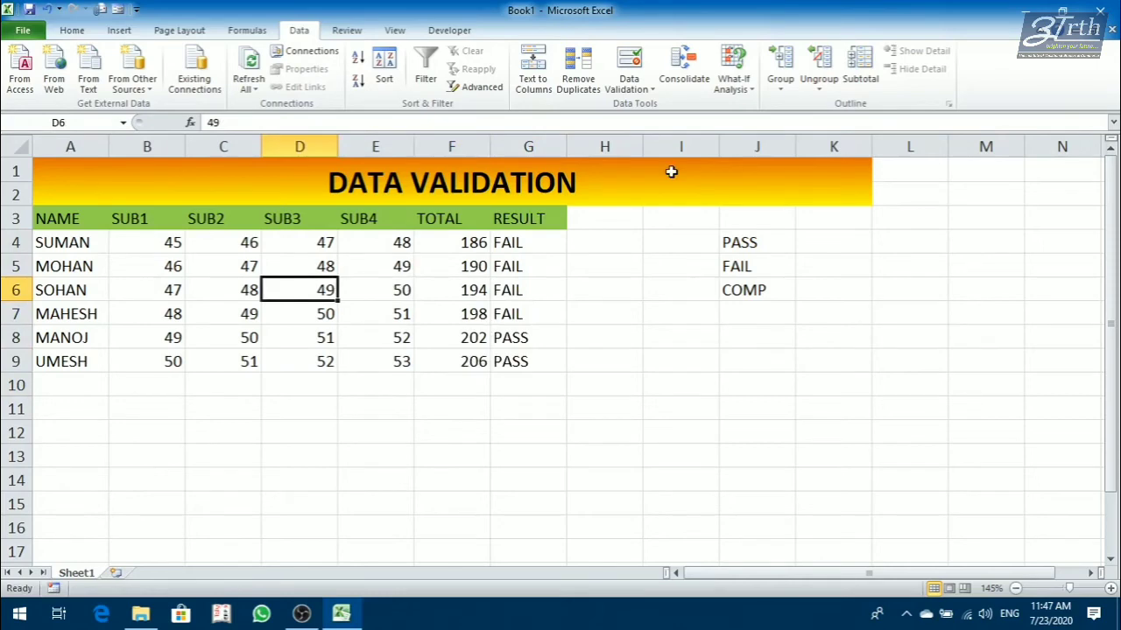
text(95)
key(Return)
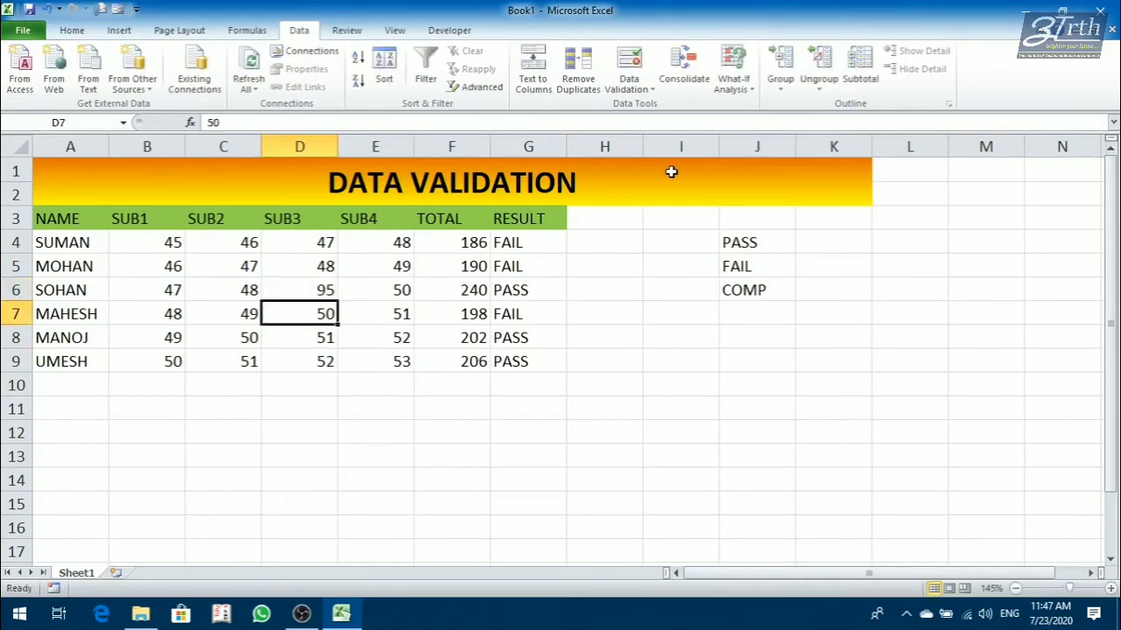
click(563, 289)
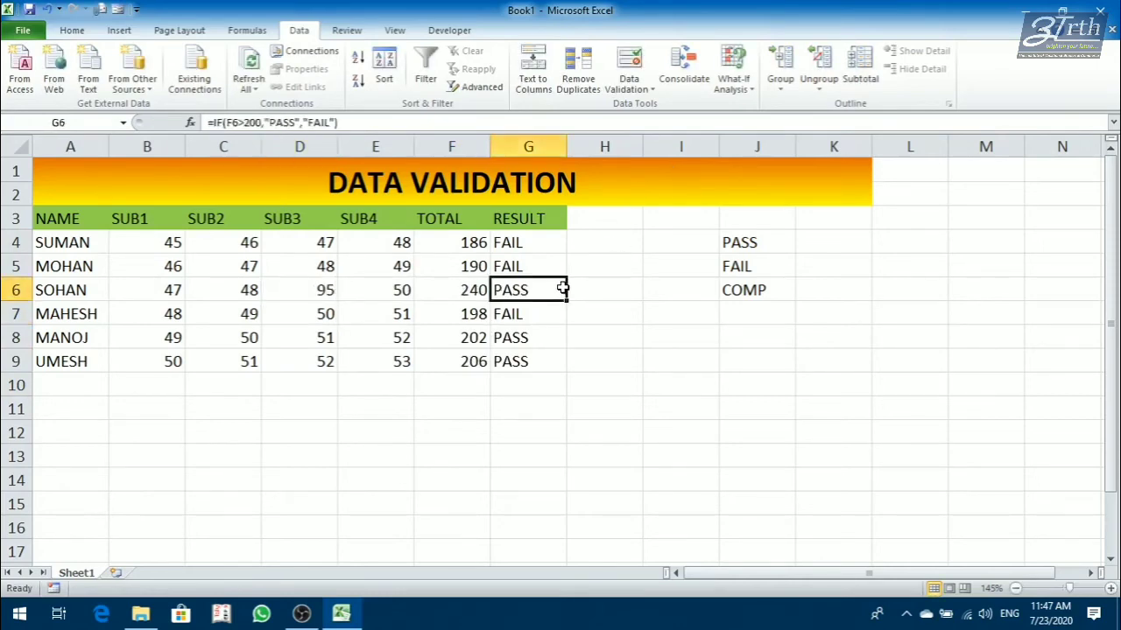
click(480, 287)
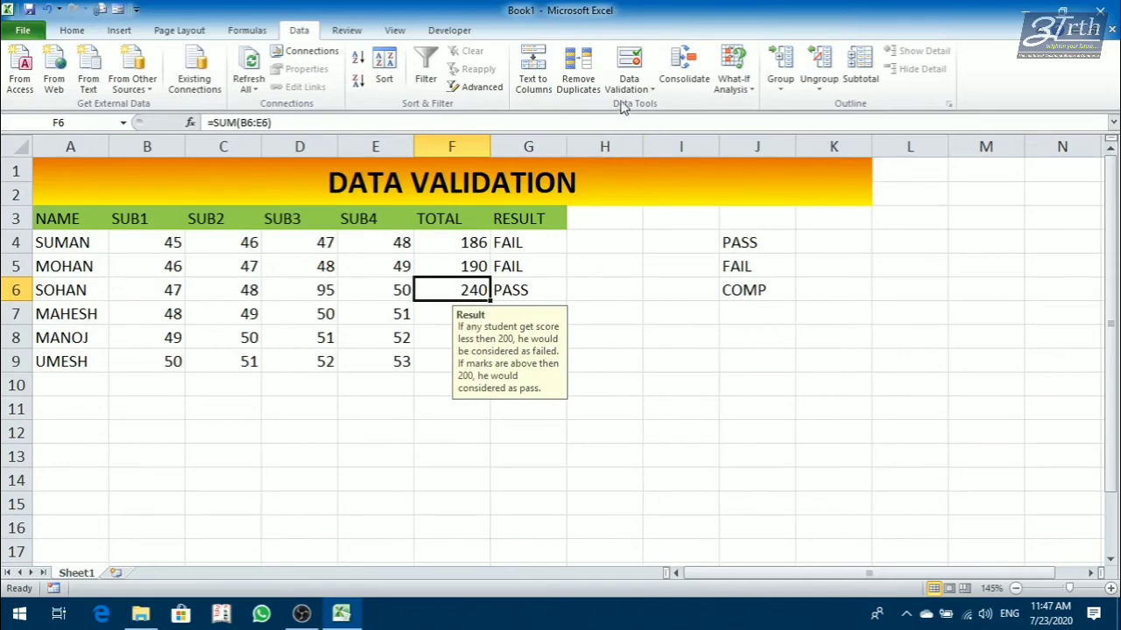
click(627, 85)
click(672, 106)
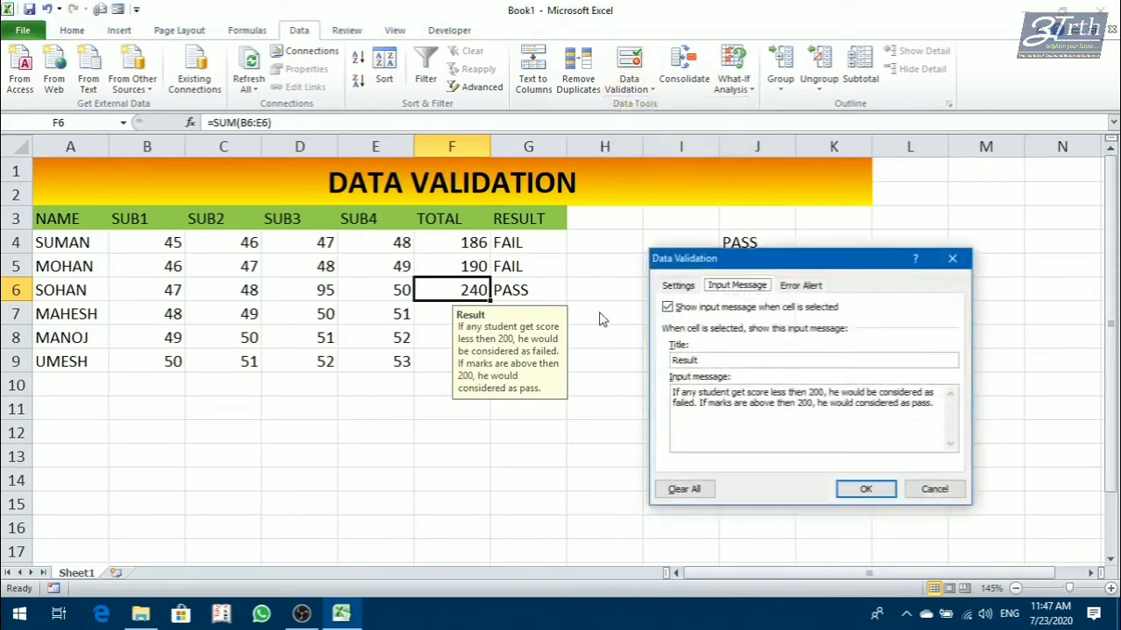
click(791, 287)
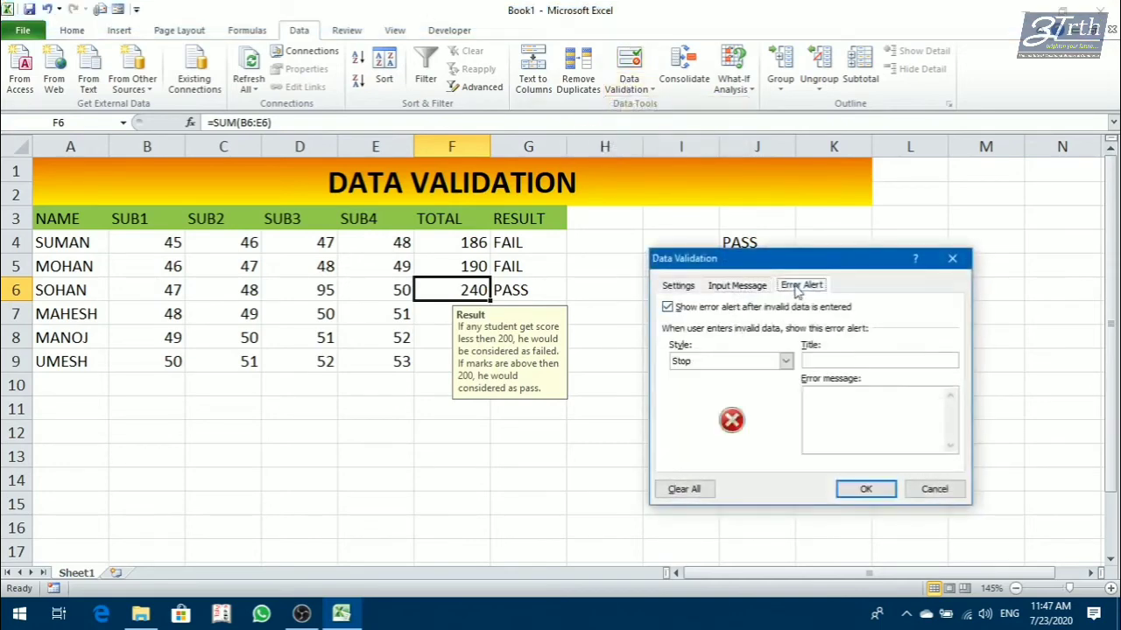
click(948, 491)
click(560, 454)
Set up a validation rule for the subject marks B4:E9 allowing only whole numbers less than 100.
drag(173, 242, 396, 360)
click(629, 86)
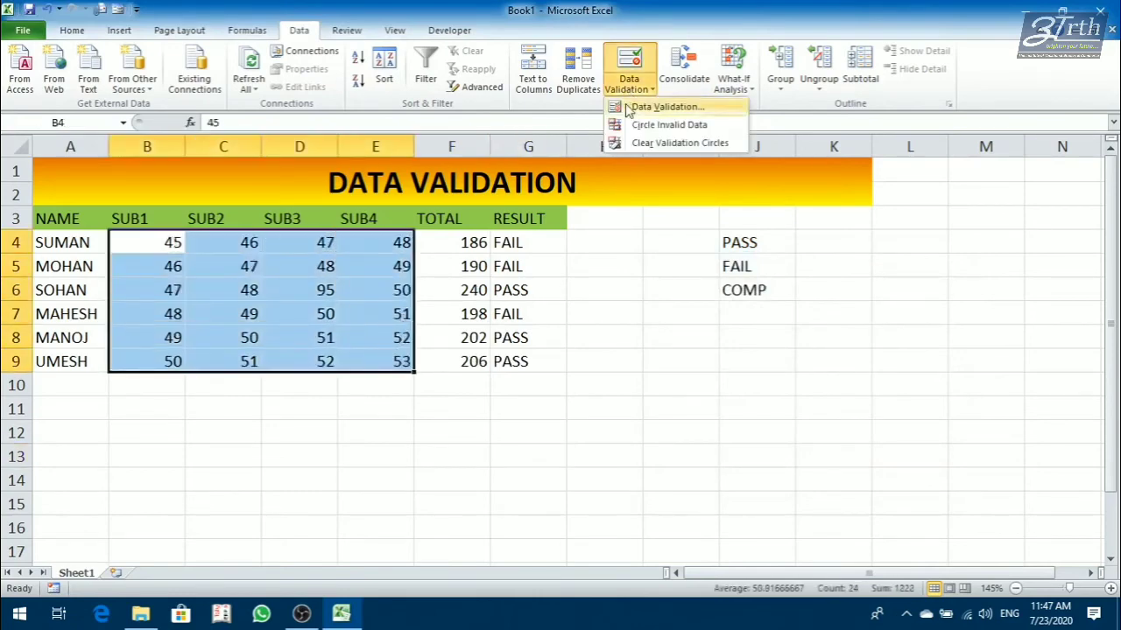
click(628, 107)
click(679, 287)
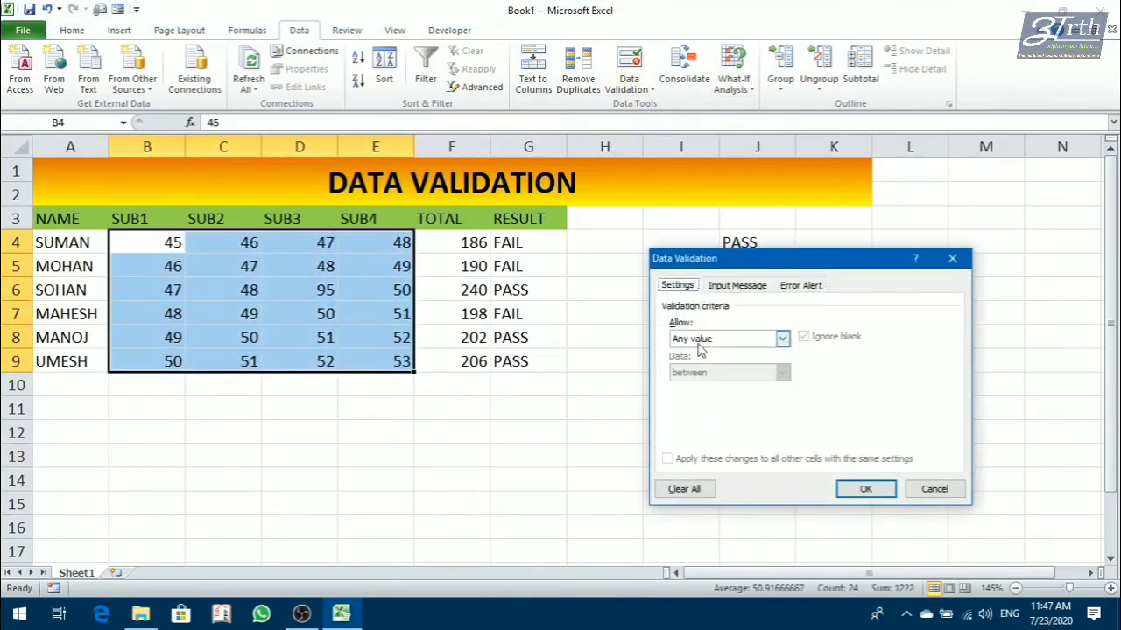
click(701, 341)
click(701, 361)
click(700, 374)
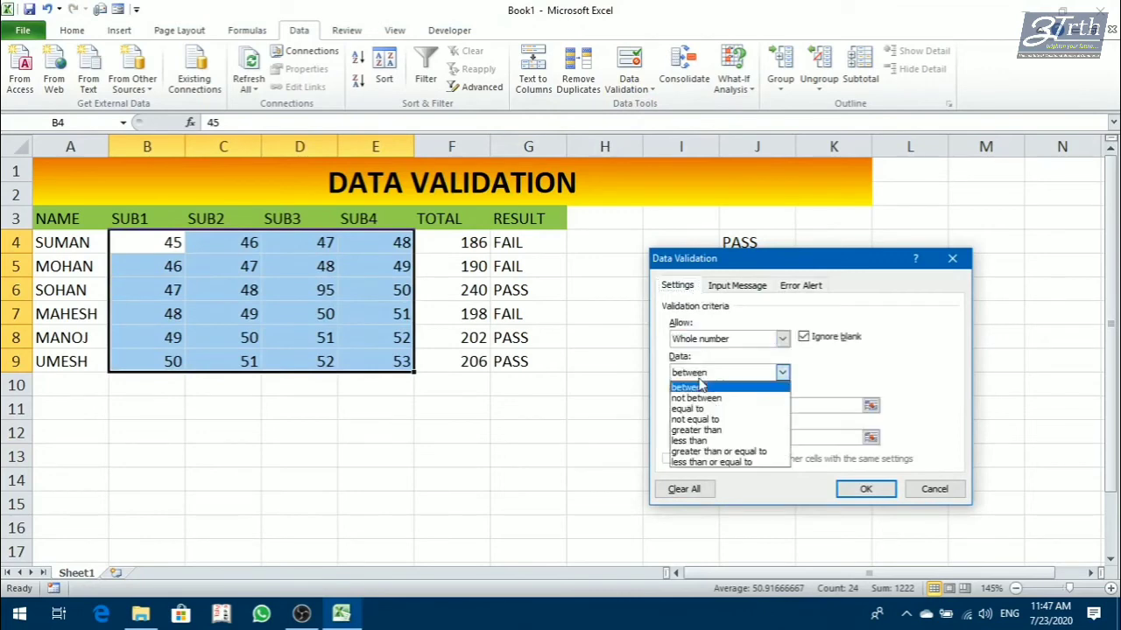
click(699, 440)
click(696, 408)
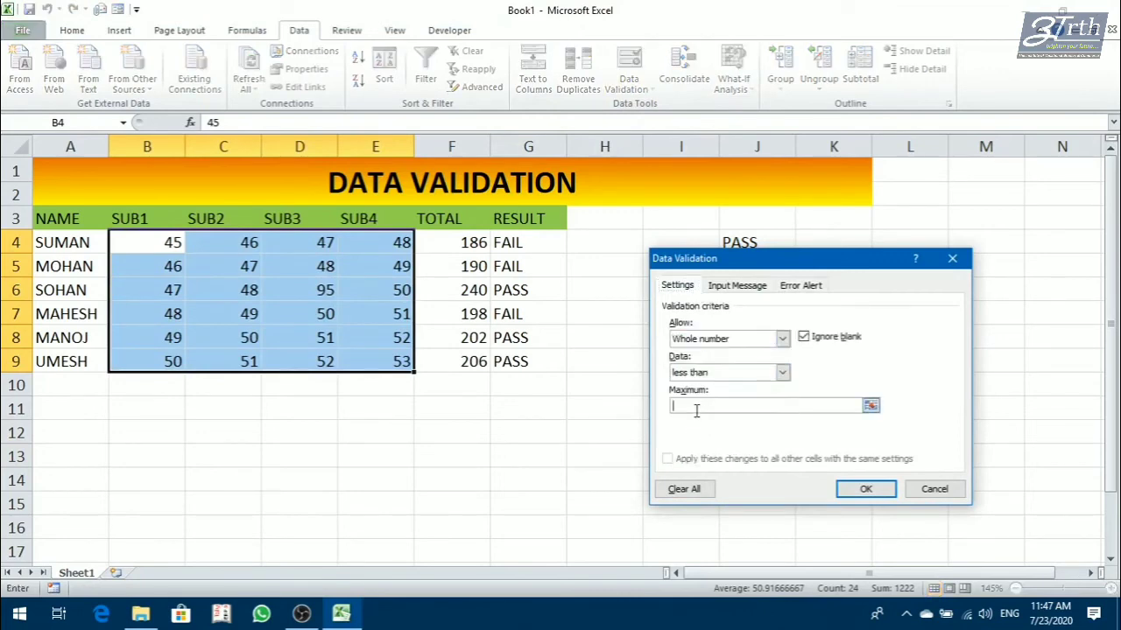
text(100)
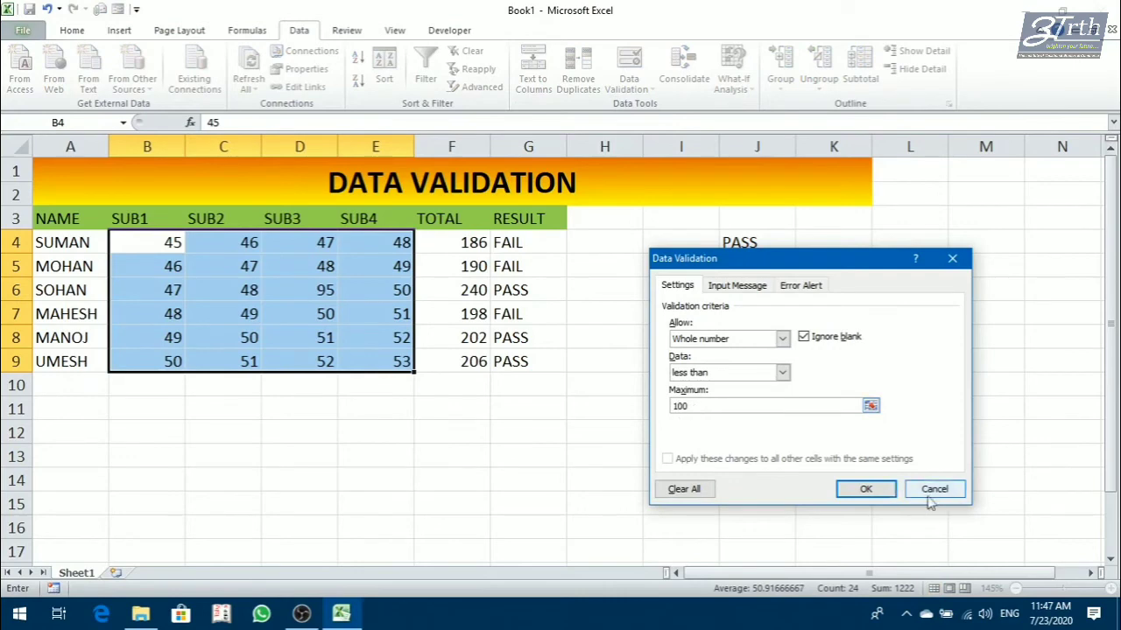
Examine the Stop, Warning and Information styles of the error alert, and discard the validation settings.
click(793, 289)
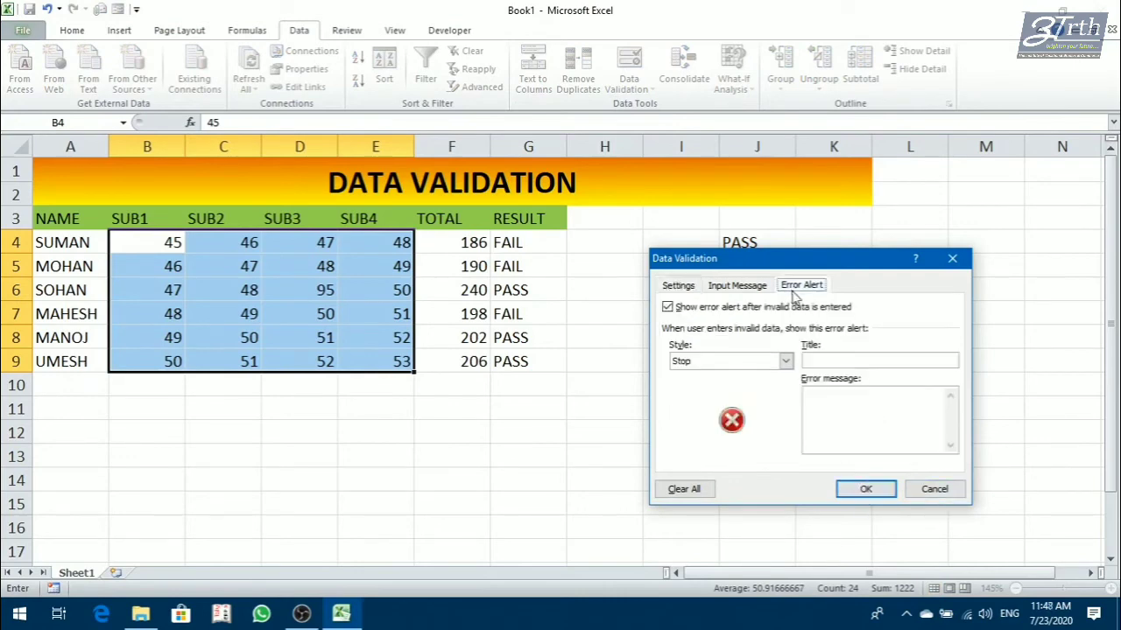
click(705, 364)
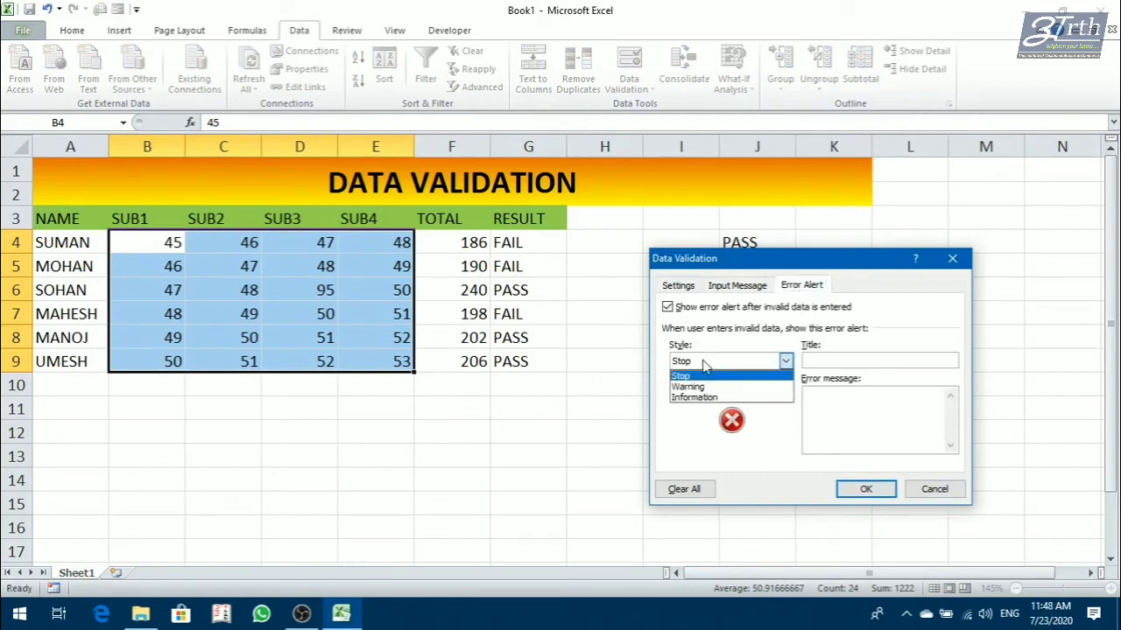
click(703, 386)
click(703, 366)
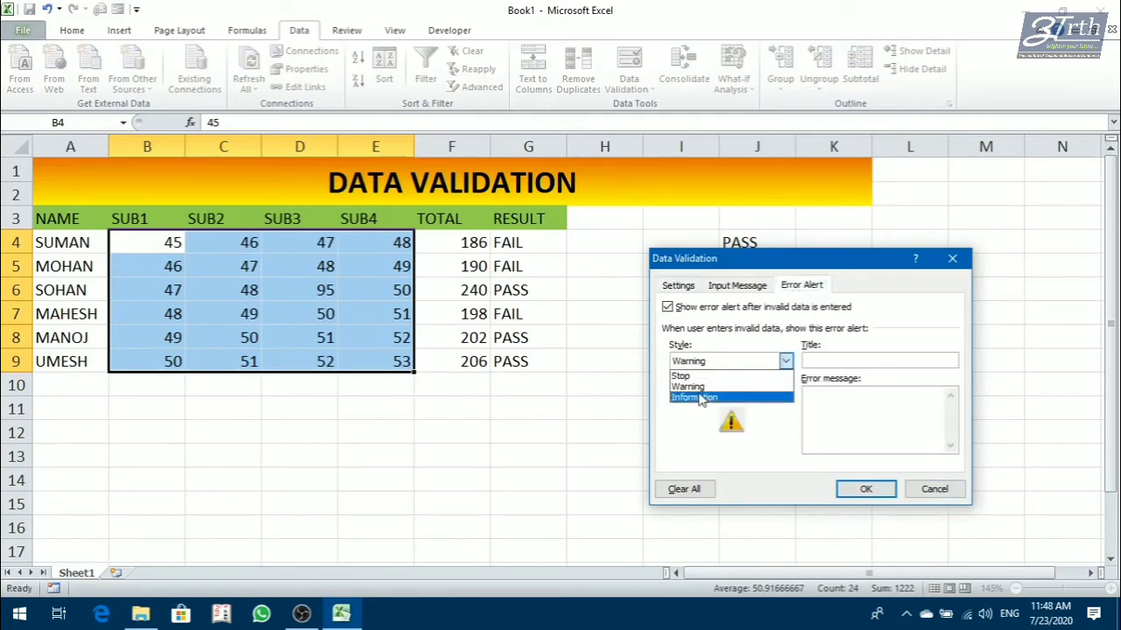
click(704, 396)
click(707, 364)
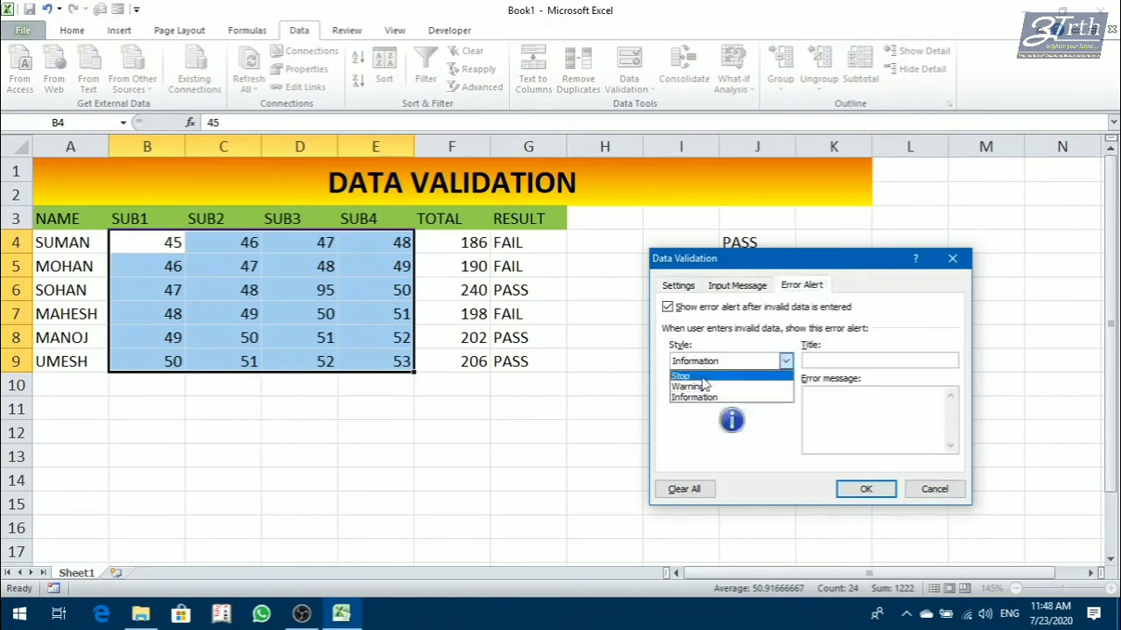
click(706, 376)
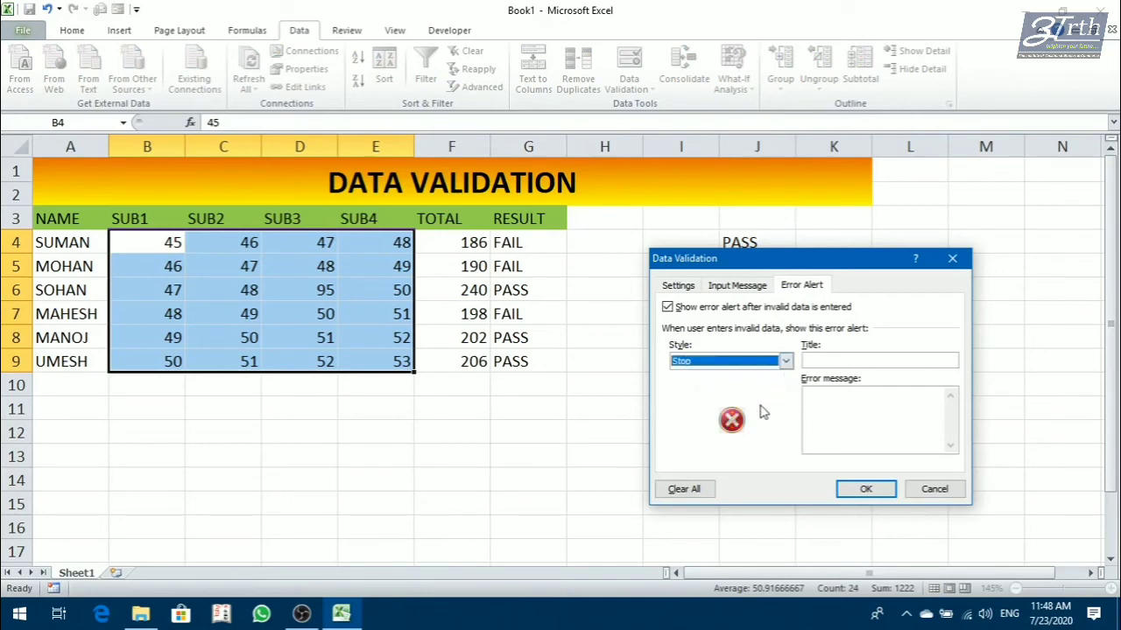
click(762, 374)
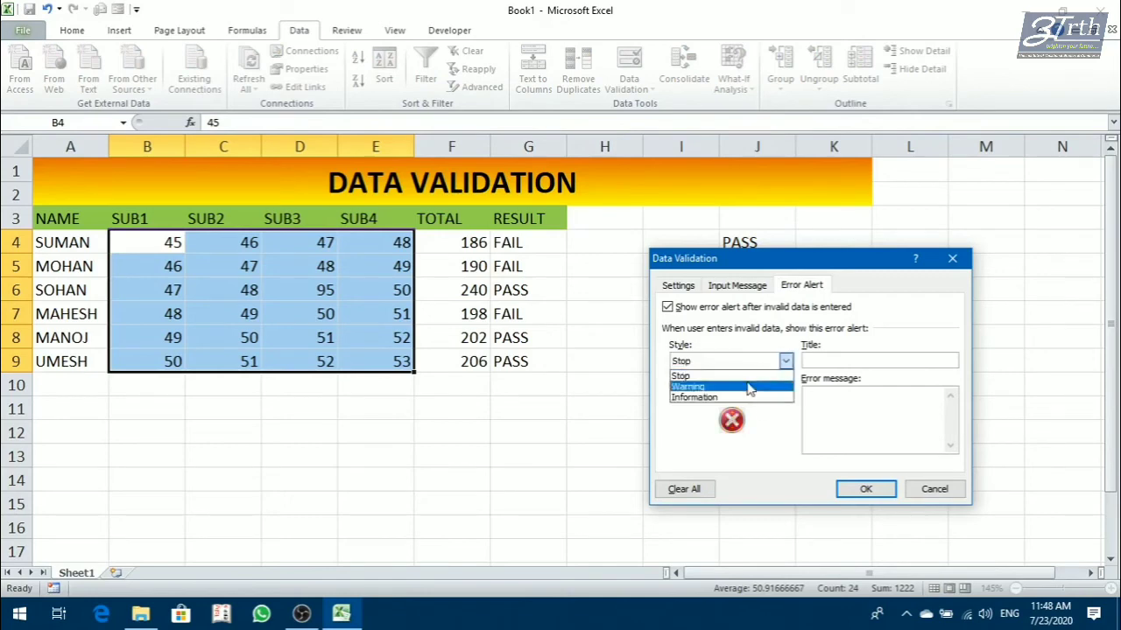
click(749, 386)
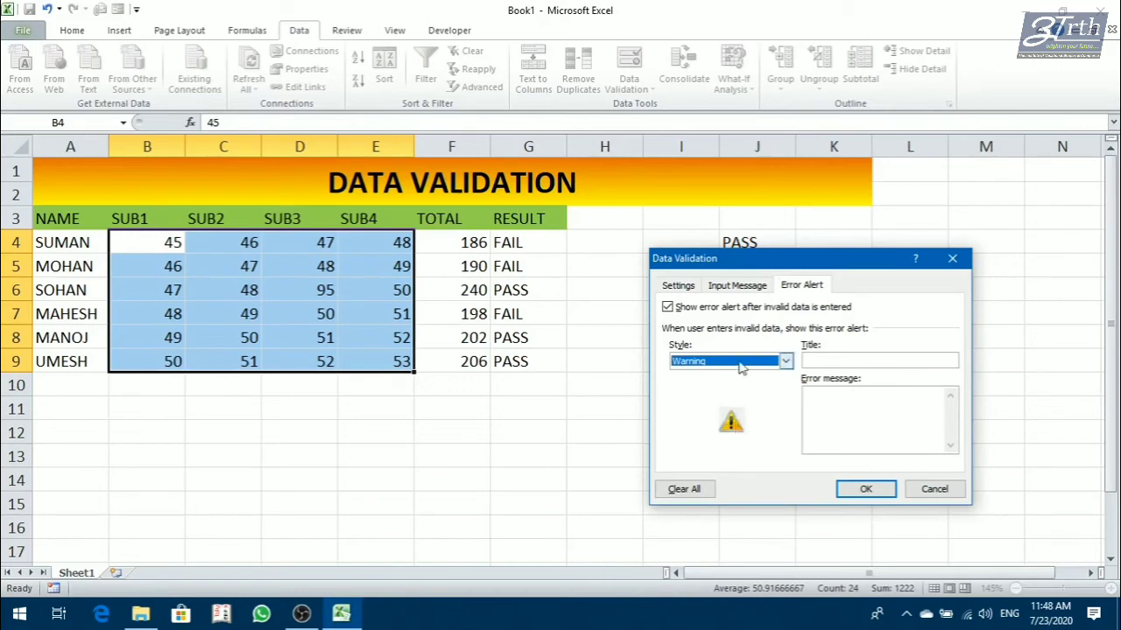
click(742, 361)
click(732, 398)
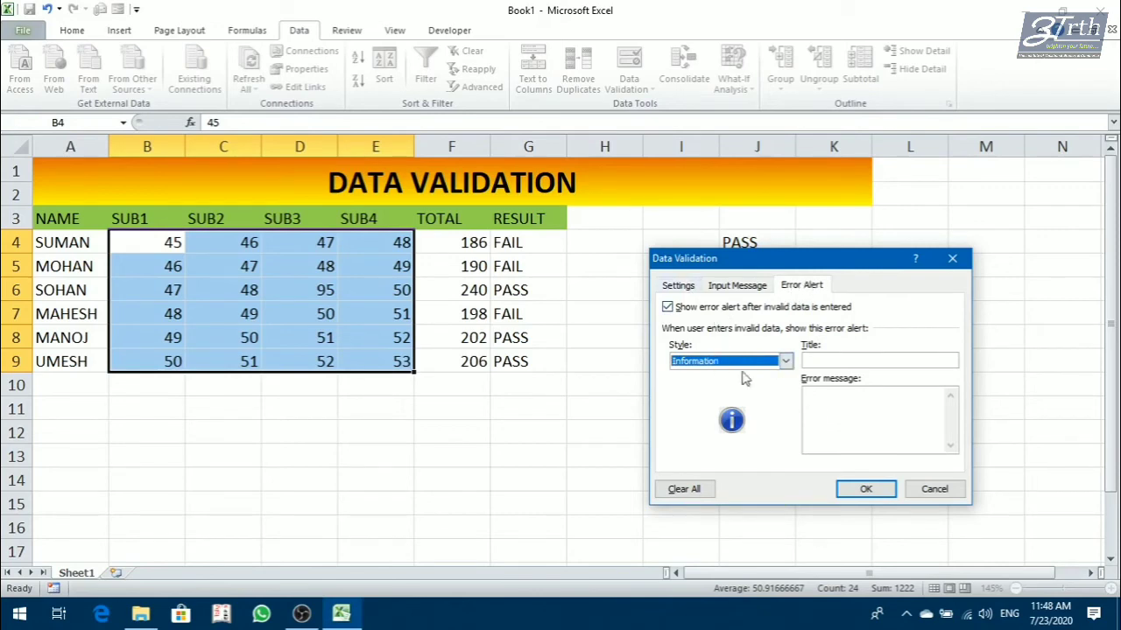
click(934, 489)
Test the unrestricted SUB3 mark in D6 by entering 102, and replace it with 105.
click(528, 433)
click(325, 292)
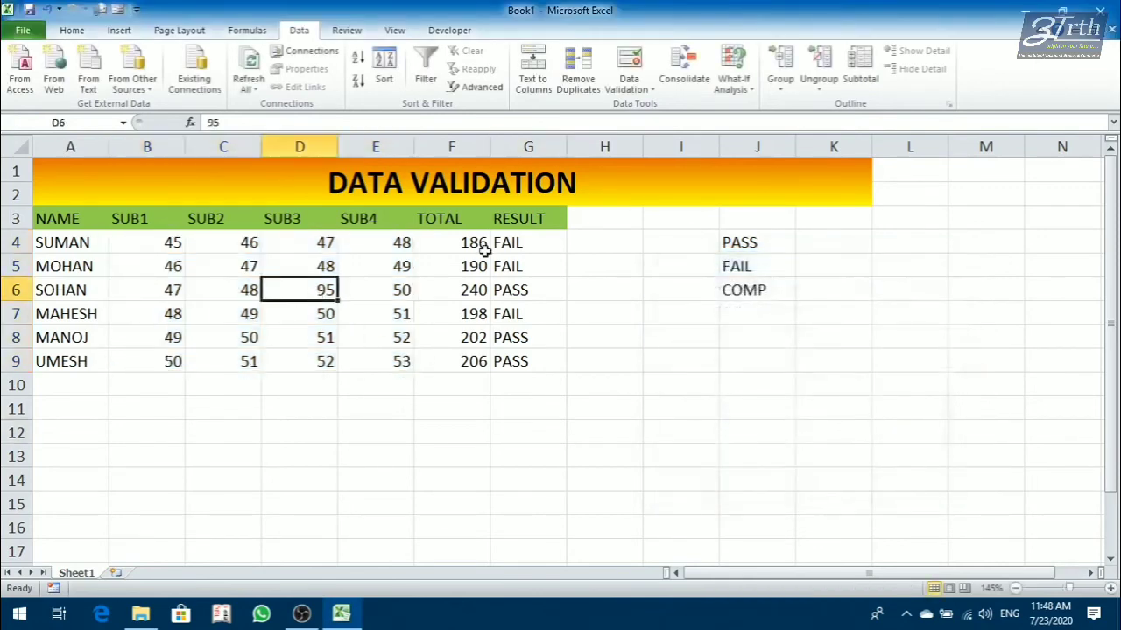
text(102)
key(Return)
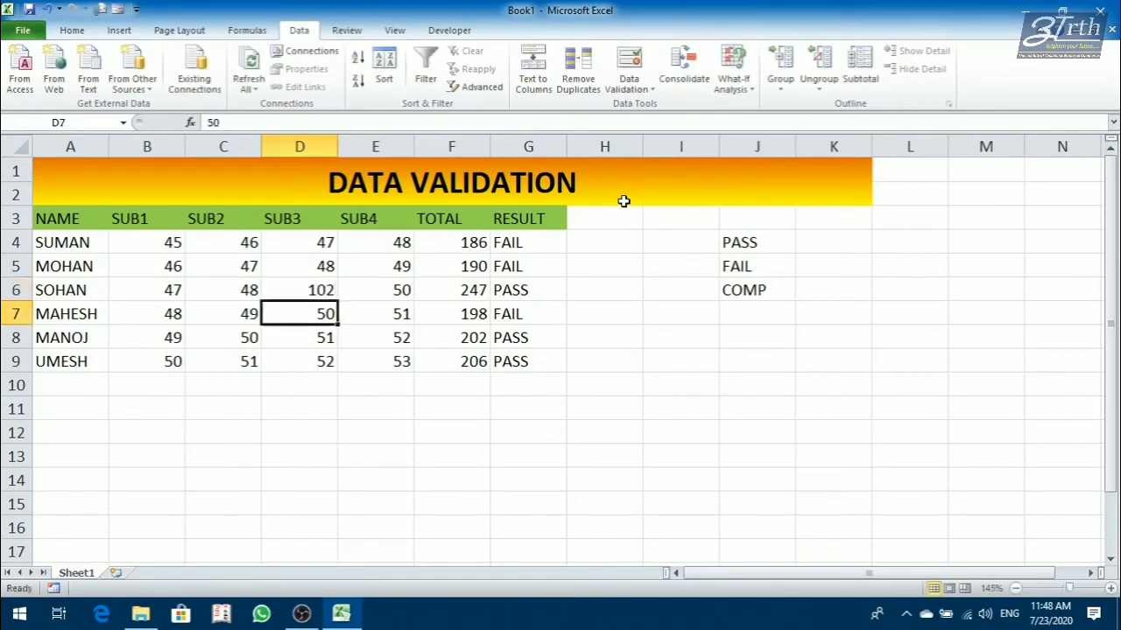
key(Up)
text(102)
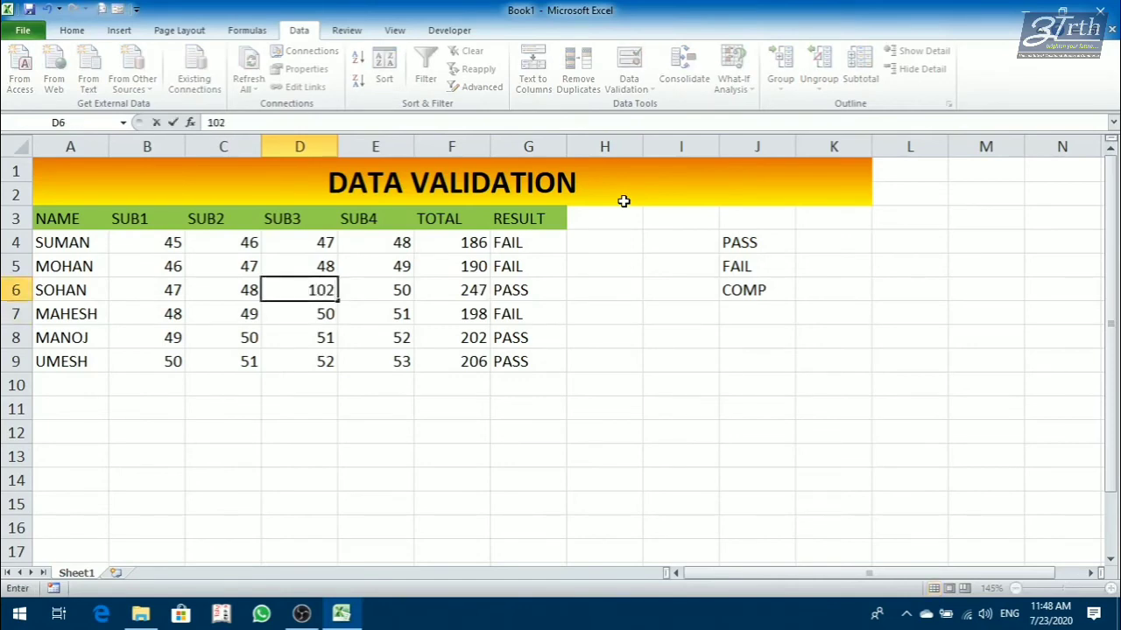
key(BackSpace)
text(5)
key(Return)
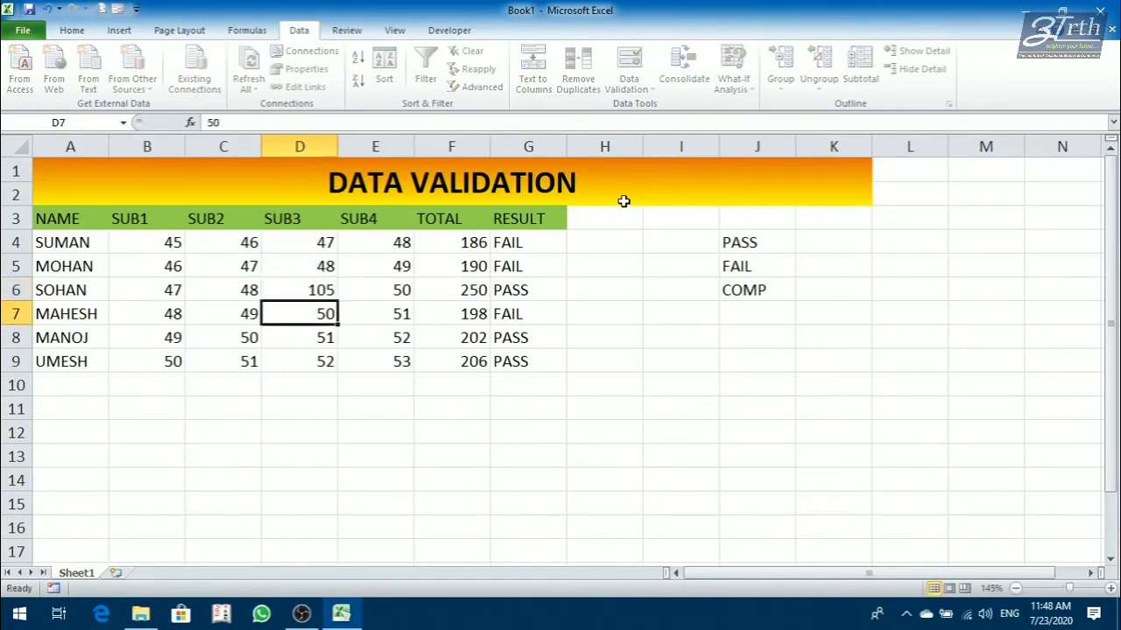
key(Up)
key(Up)
key(Left)
key(Left)
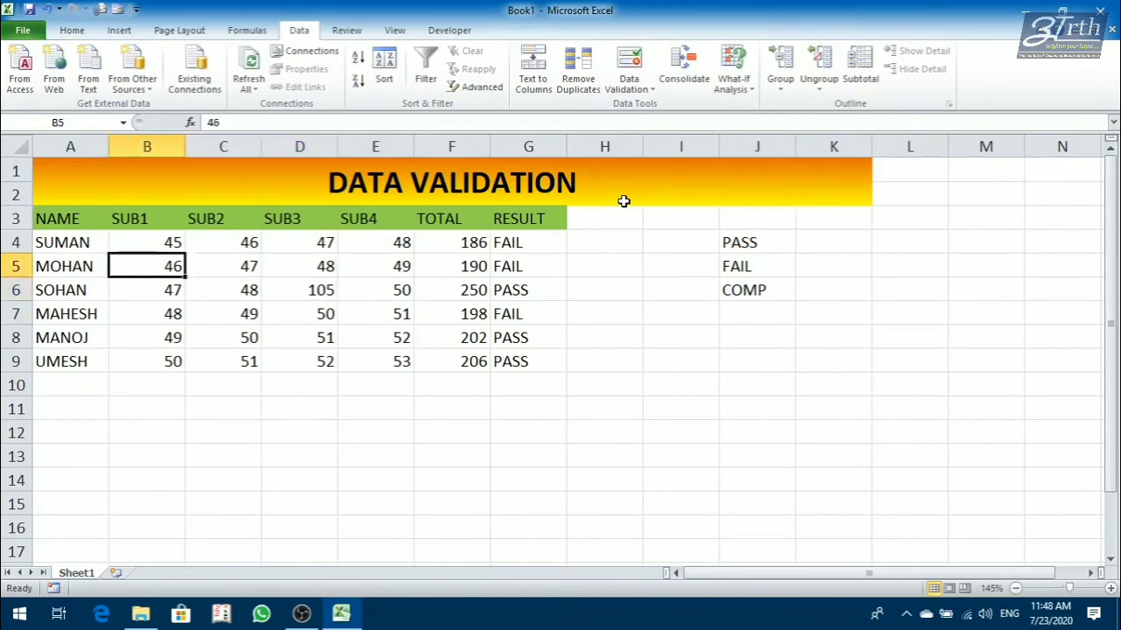
key(Right)
key(Left)
key(Up)
key(shift+Down)
key(shift+Down)
key(shift+Down)
key(shift+Down)
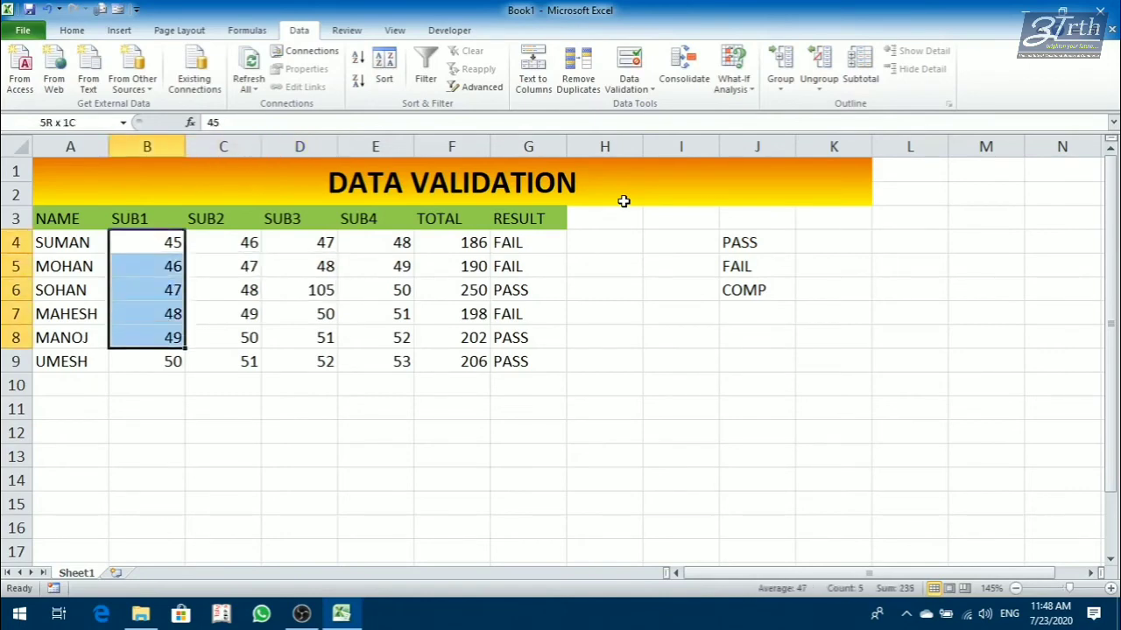
key(shift+Down)
key(shift+Right)
key(shift+Right)
key(shift+Right)
Set SOHAN's SUB3 mark in D6 to 49.
key(Left)
key(Right)
key(Right)
key(Right)
key(Down)
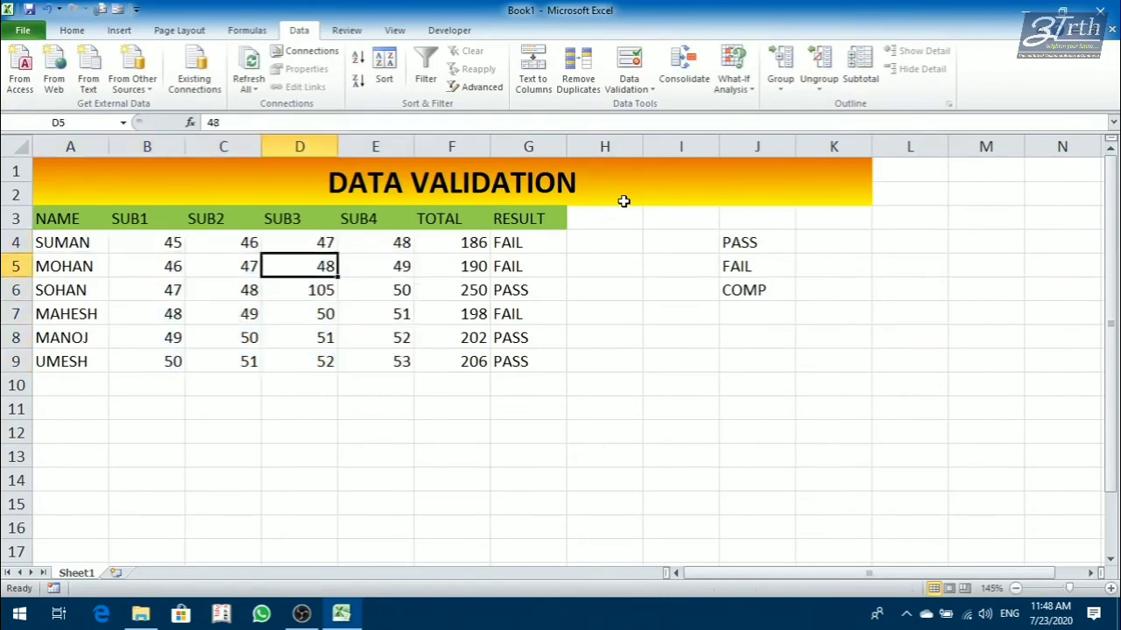
key(Down)
text(49)
key(Return)
Apply data validation to the subject marks B4:E9, allowing only whole numbers less than 100.
key(Up)
key(Up)
key(Up)
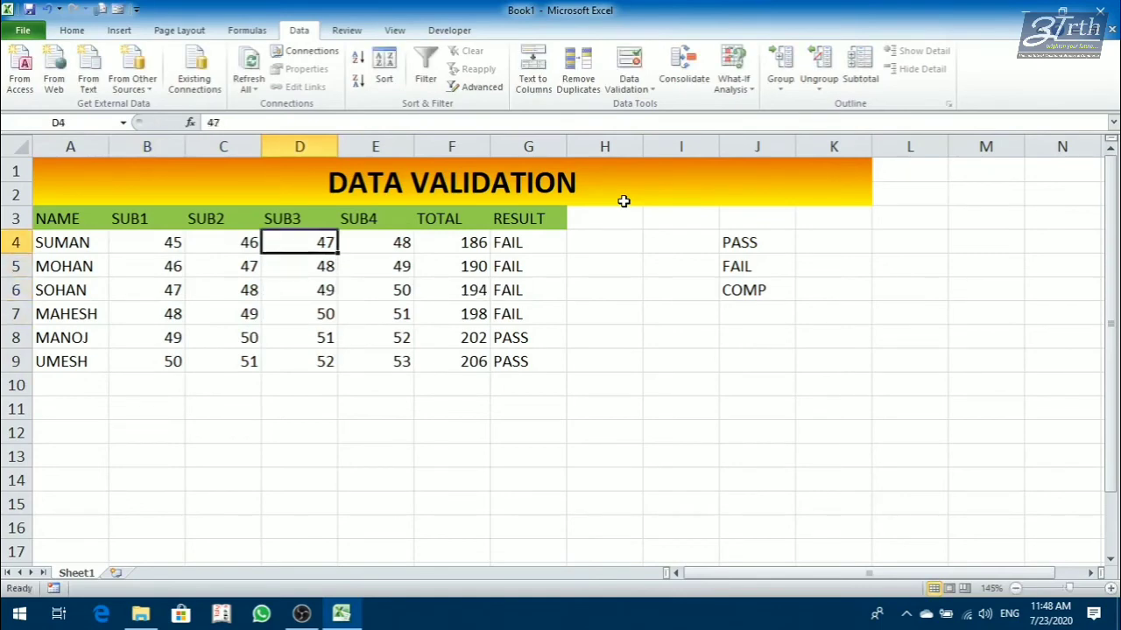
key(Left)
key(Left)
key(shift+Right)
key(shift+Right)
key(shift+Right)
key(shift+Down)
key(shift+Down)
key(shift+Down)
key(shift+Down)
key(shift+Down)
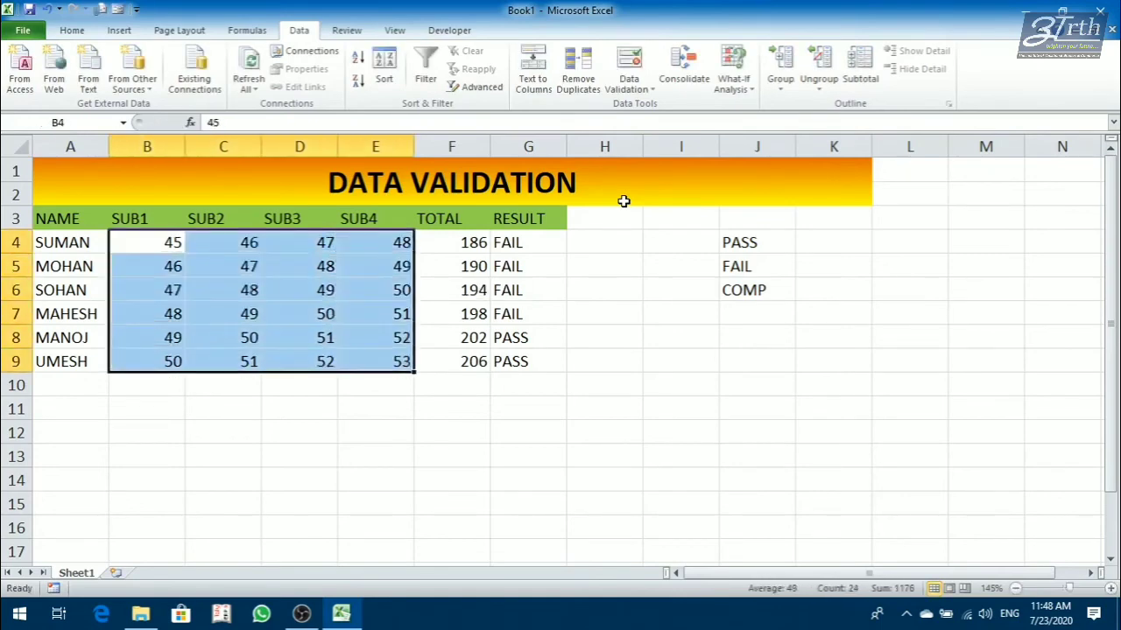
click(633, 87)
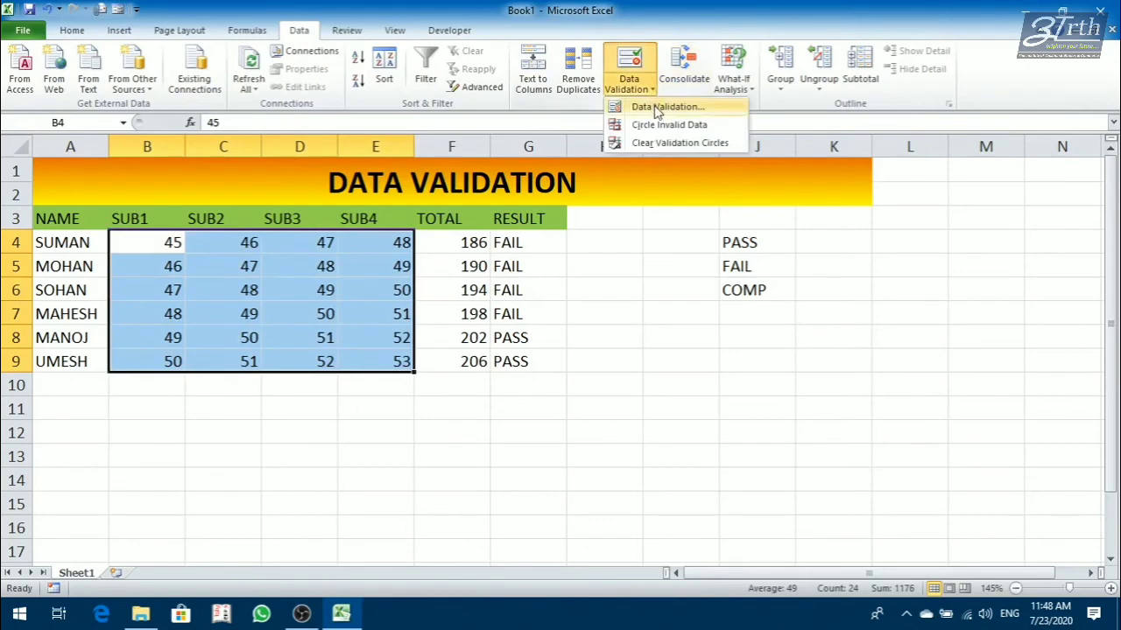
click(664, 107)
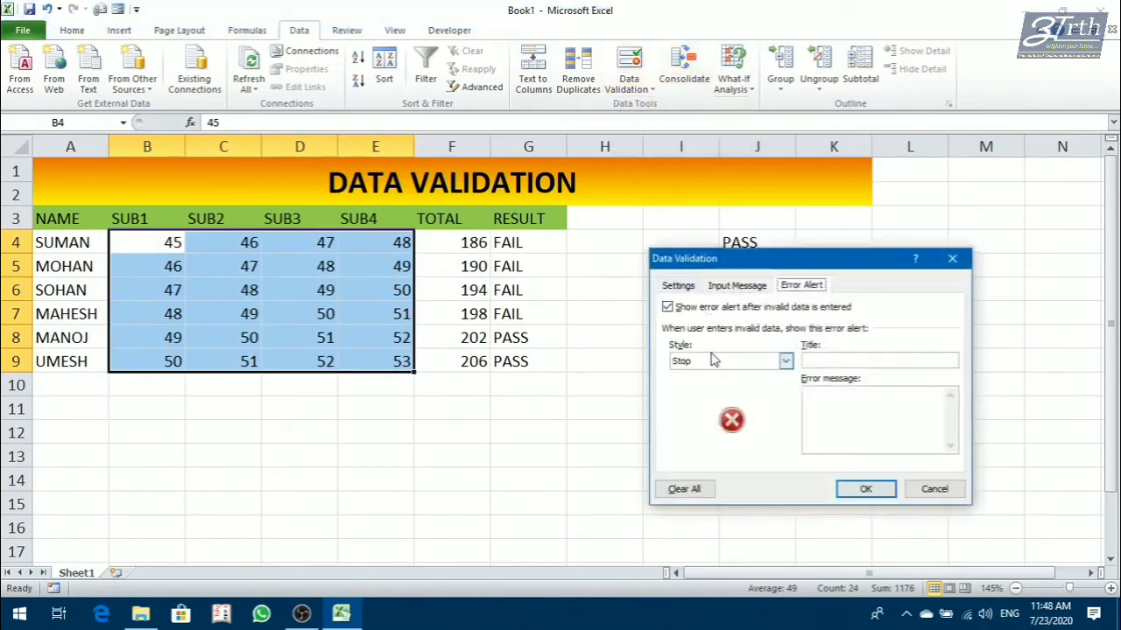
click(693, 287)
click(696, 340)
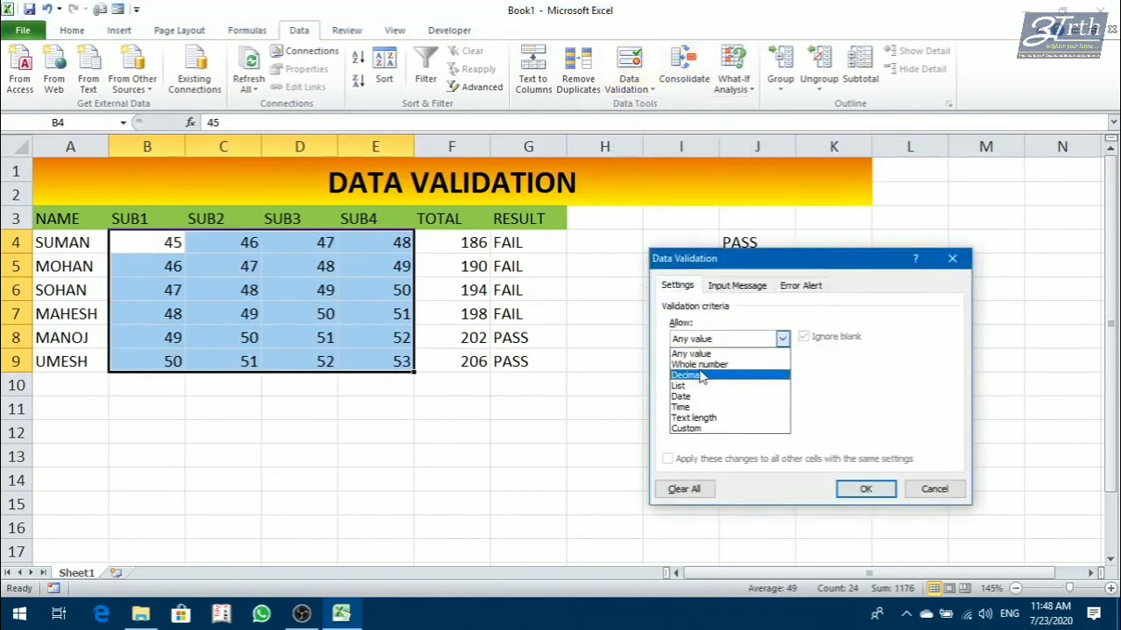
click(700, 363)
click(782, 372)
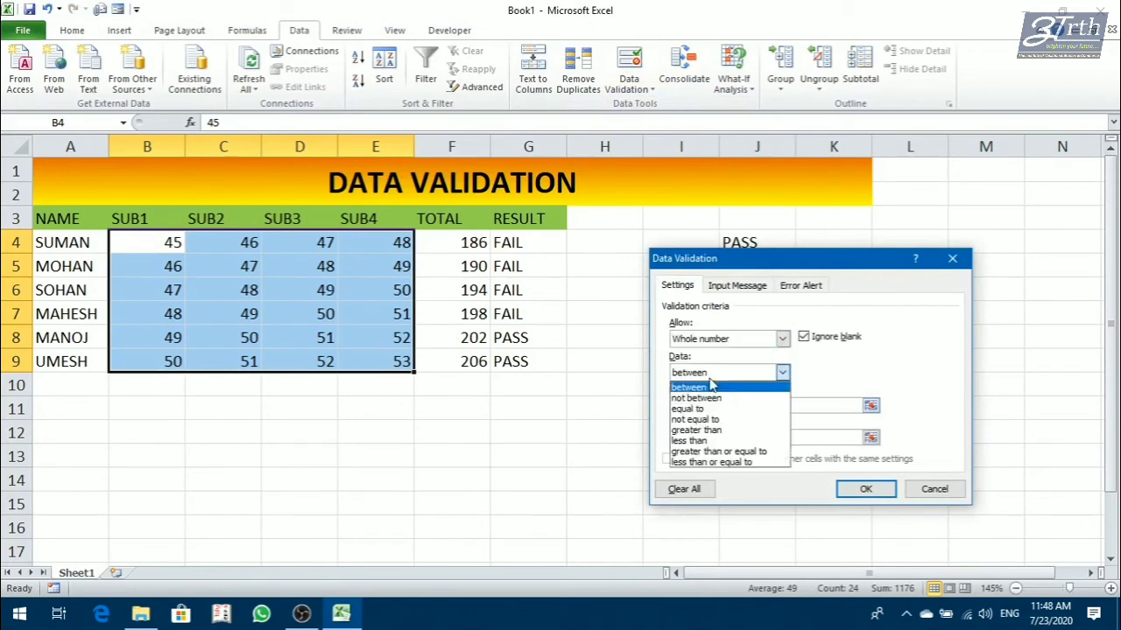
click(716, 440)
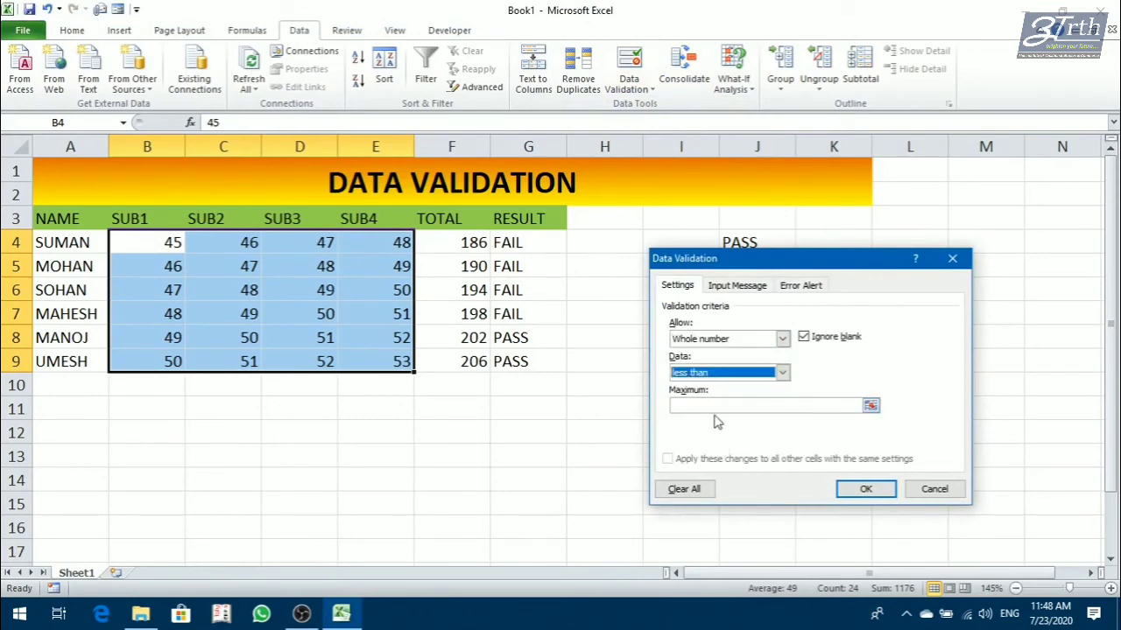
click(711, 407)
text(100)
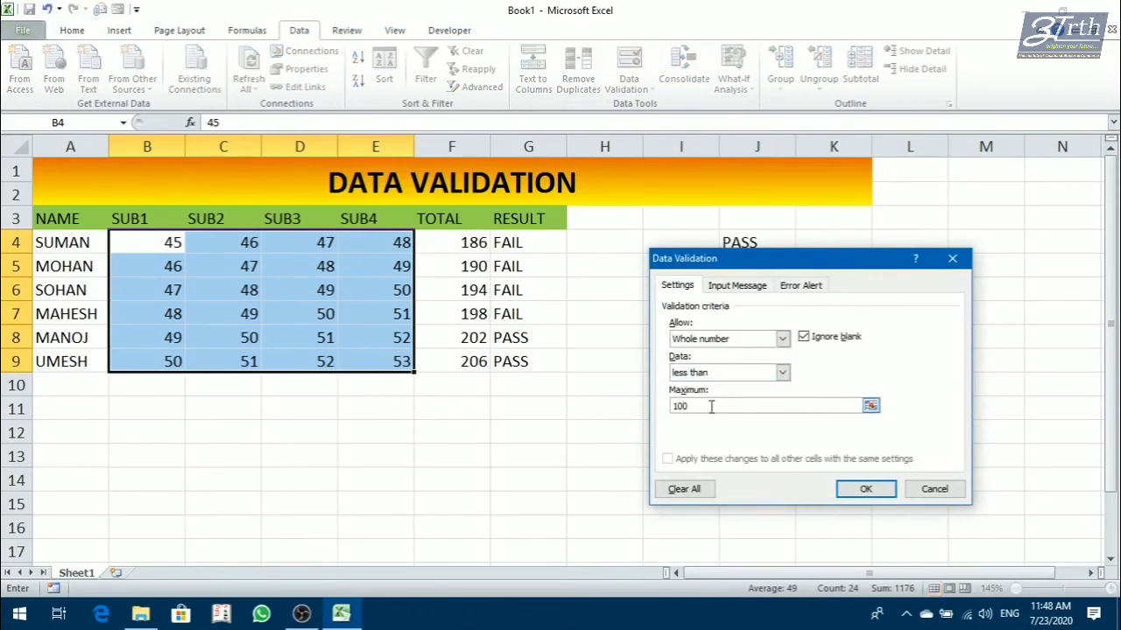
click(860, 490)
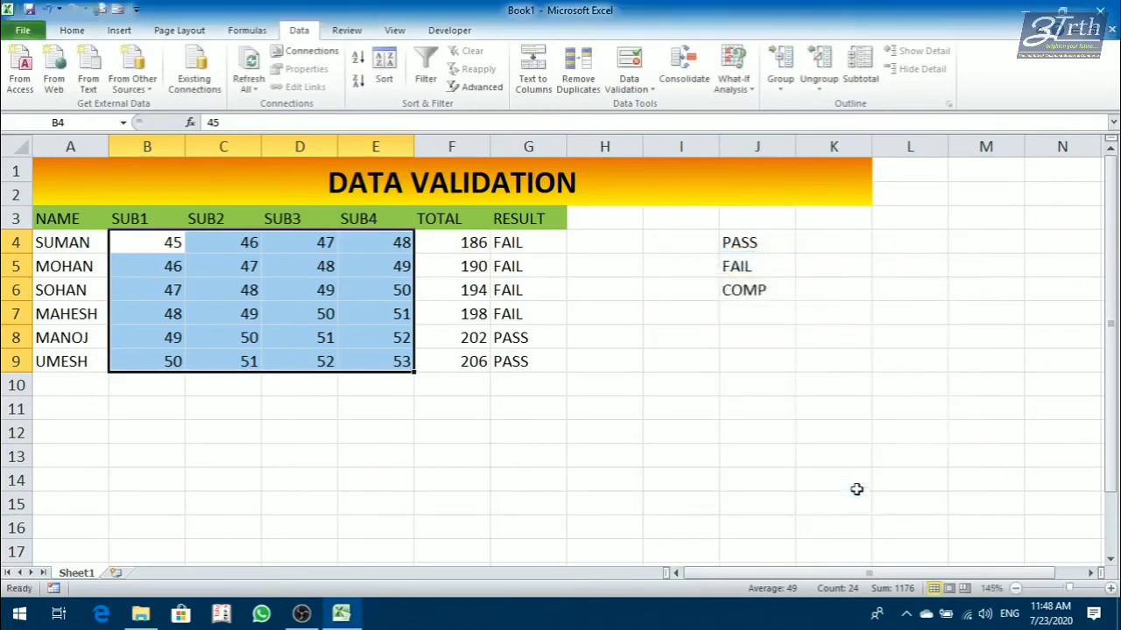
Test the marks limit by entering 102 in C7, and cancel the entry.
click(537, 453)
click(218, 304)
text(102)
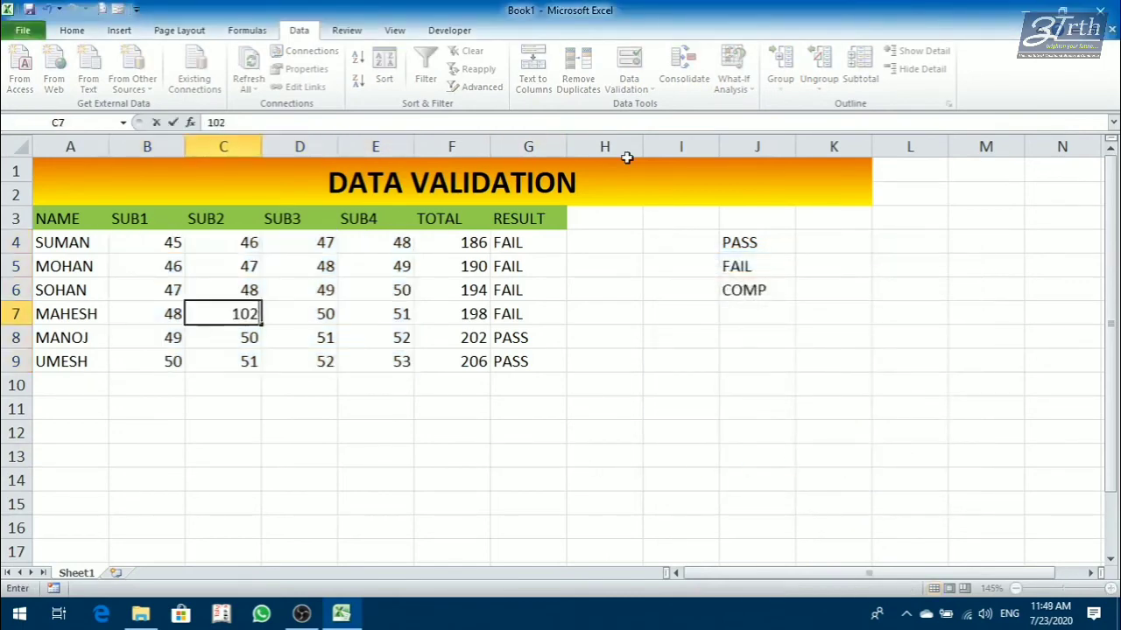
key(Return)
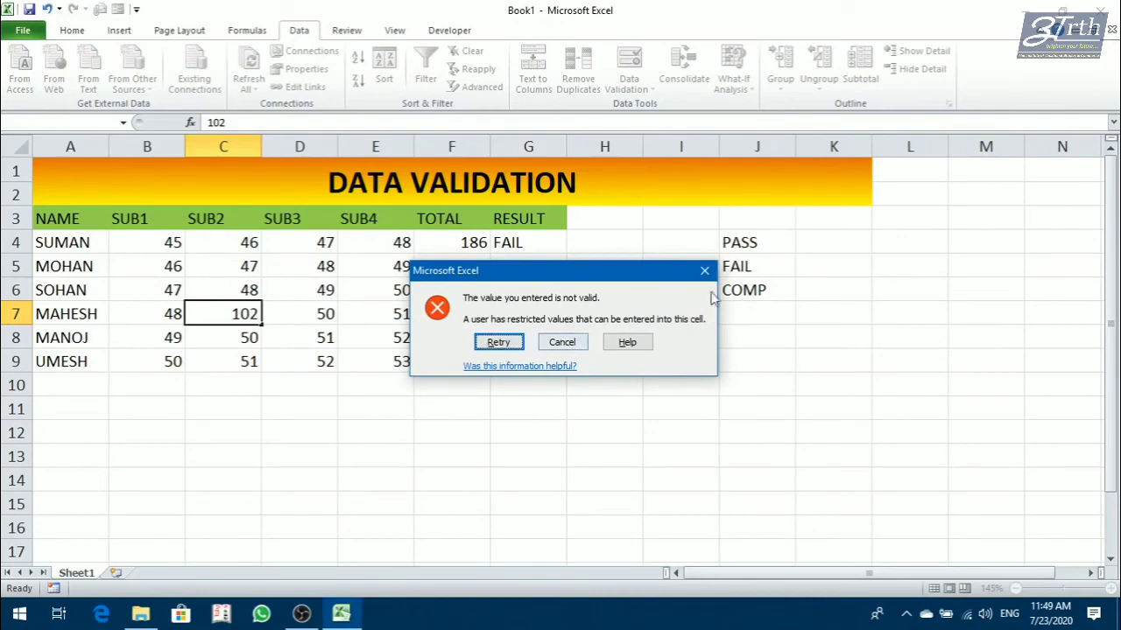
click(563, 344)
click(343, 381)
Add a Stop-style error alert to the subject marks B4:E9, titled "Marks Entry" with the message "The Marks can`t be more then 100.".
drag(176, 253, 358, 359)
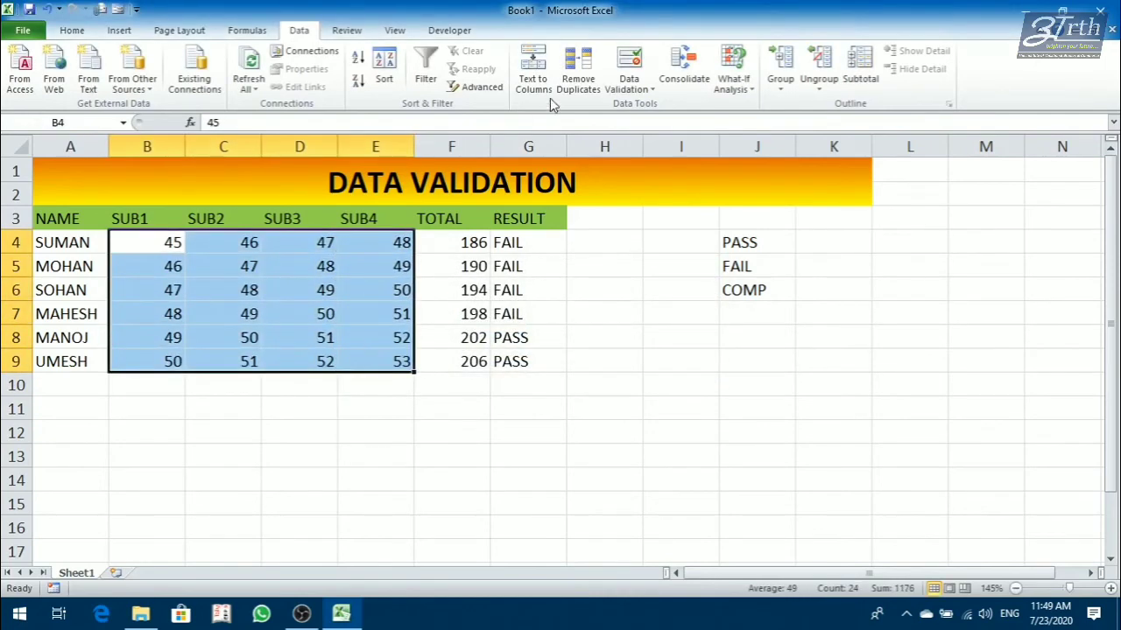
click(630, 86)
click(663, 106)
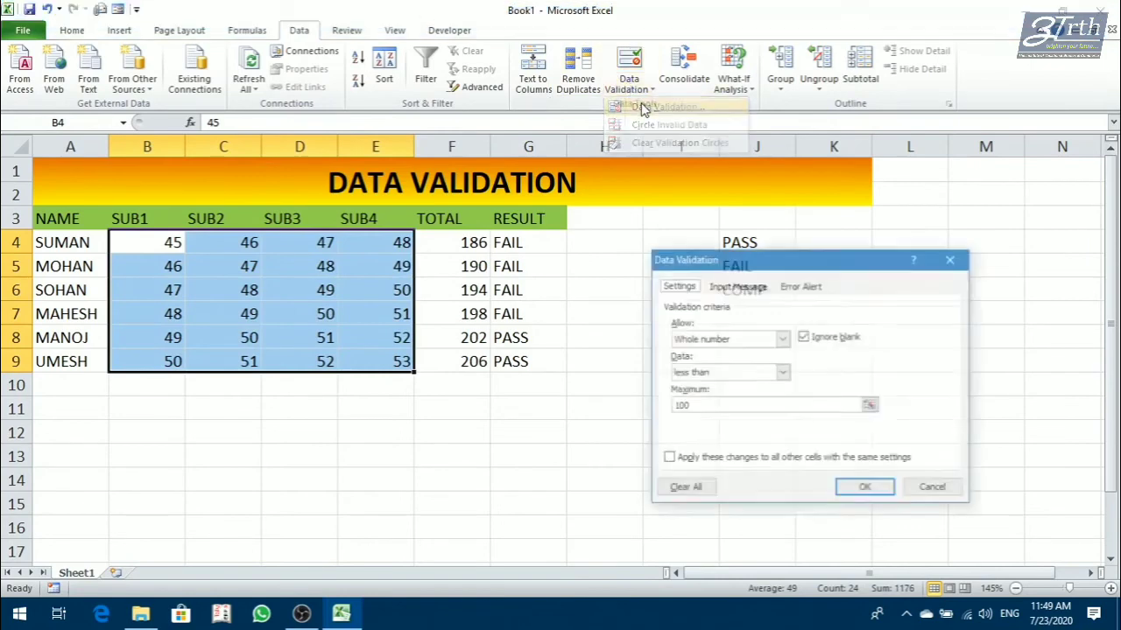
click(800, 287)
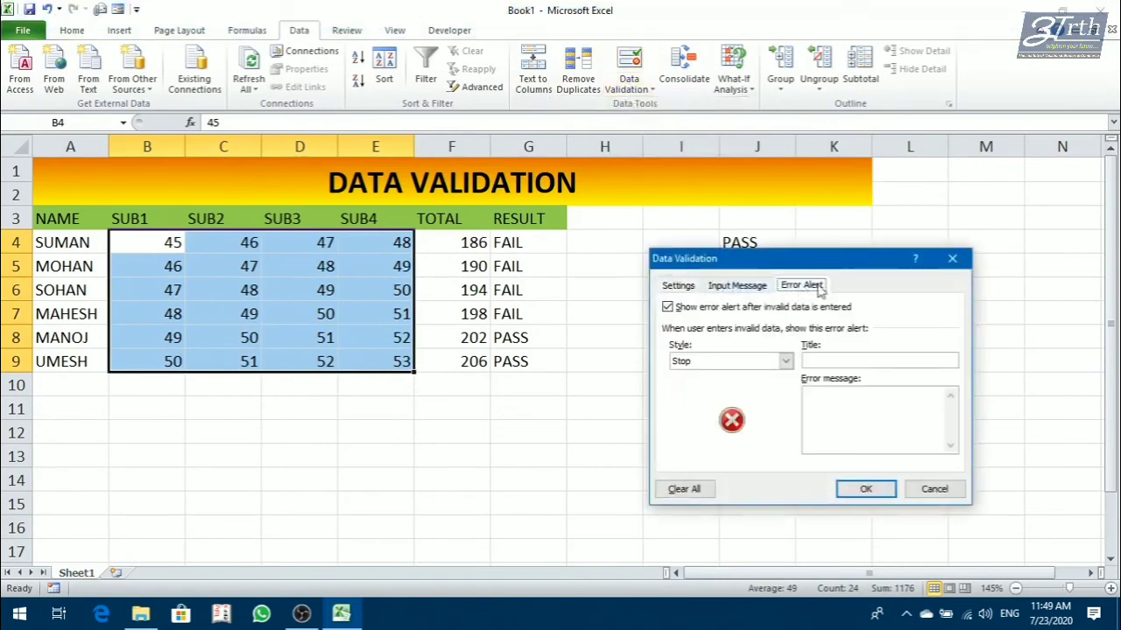
click(786, 361)
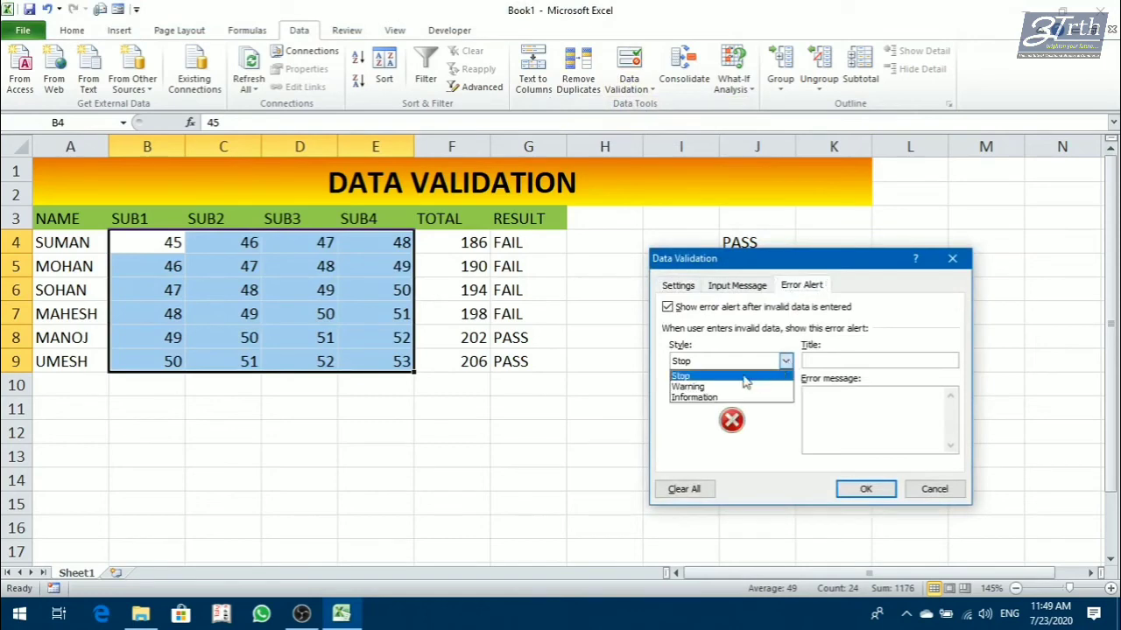
click(829, 360)
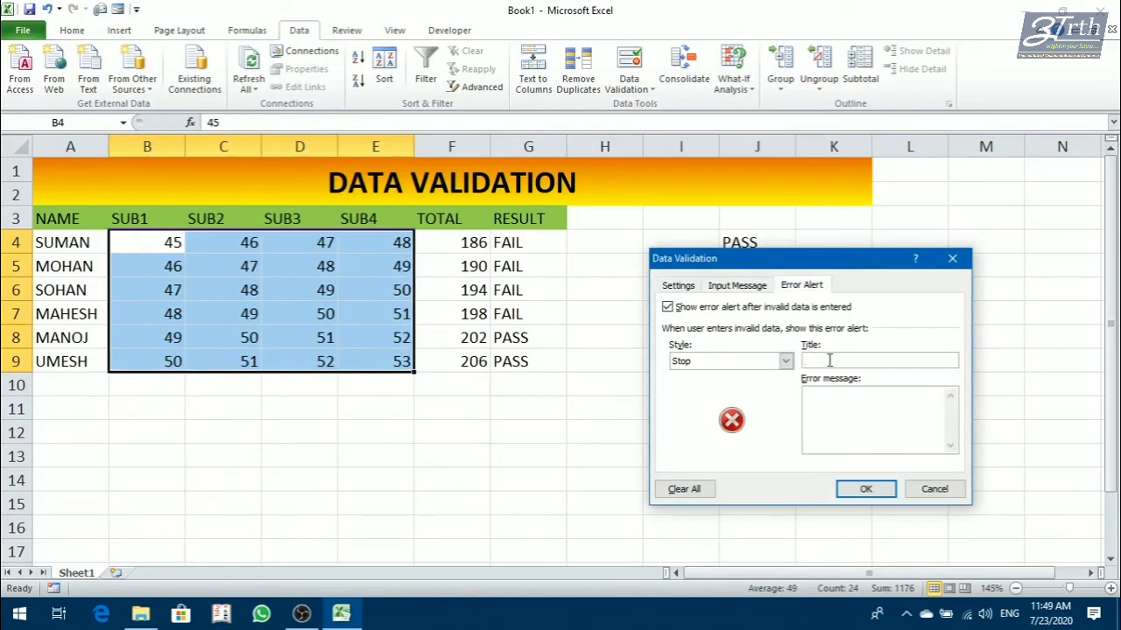
text(Marks Entry)
click(827, 402)
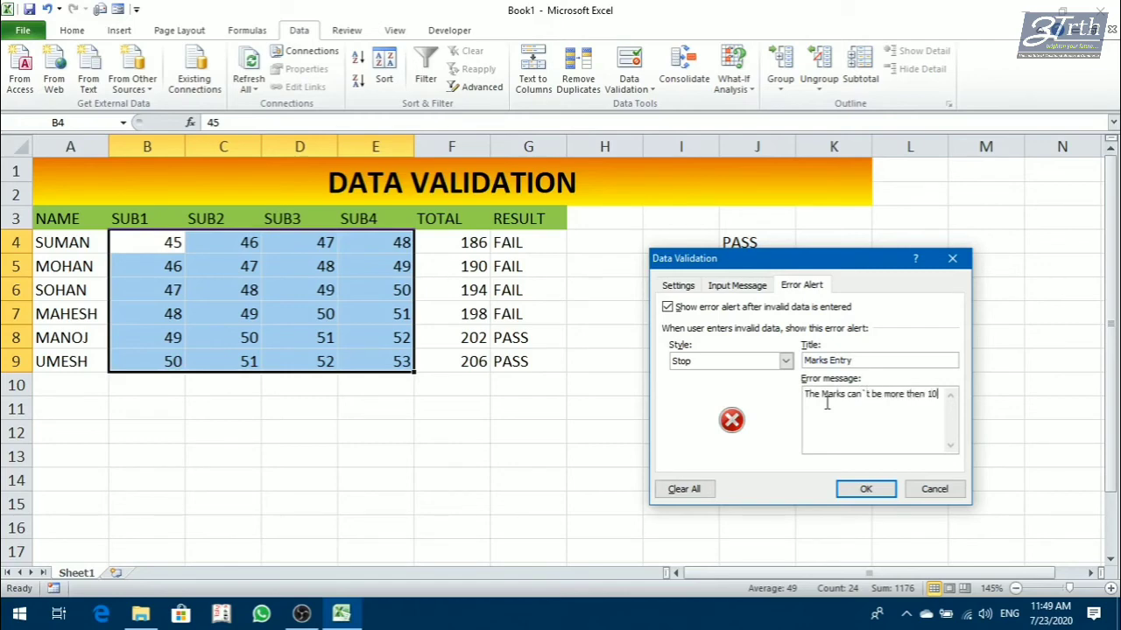
text(.)
click(880, 493)
Test the custom error alert by entering 102 as SOHAN's SUB2 mark in C6, and dismiss the entry.
click(213, 290)
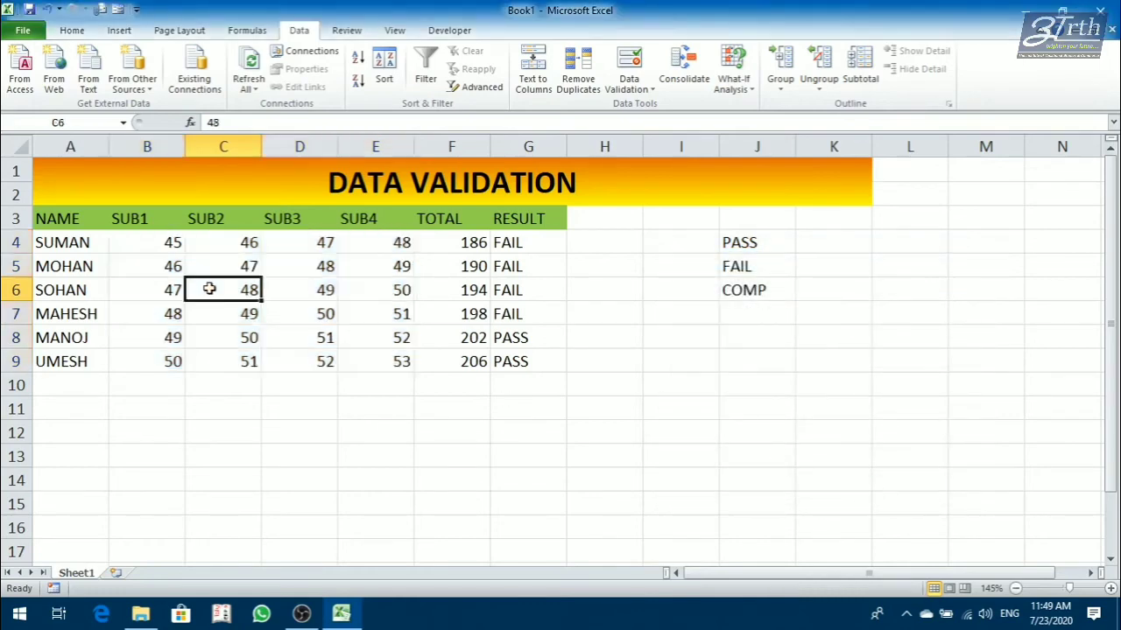
text(102)
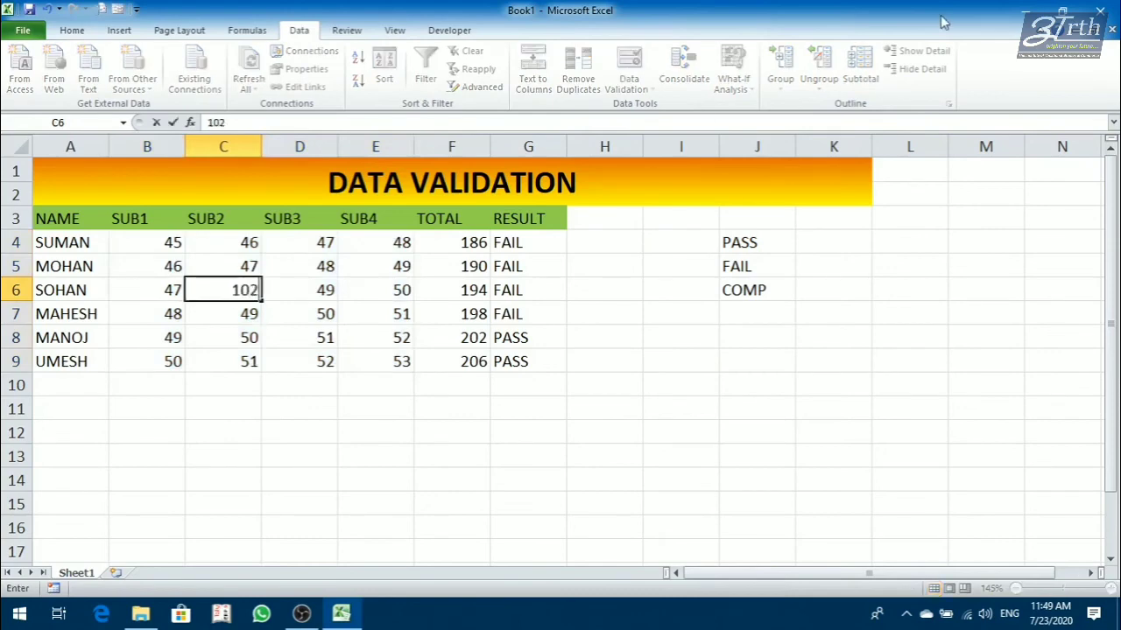
key(Return)
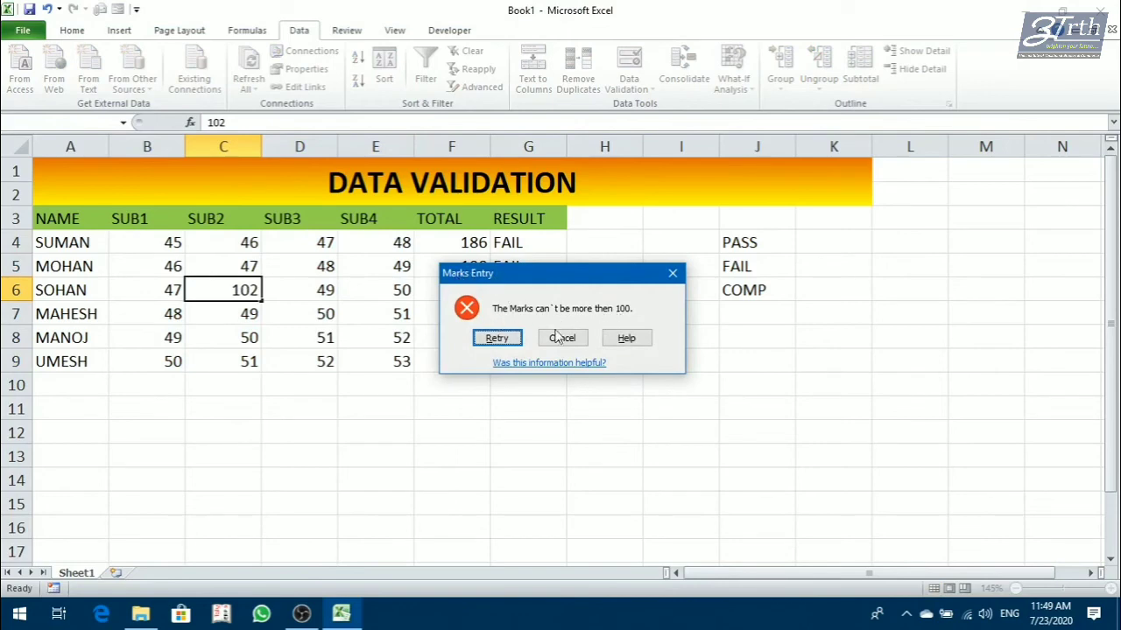
click(672, 273)
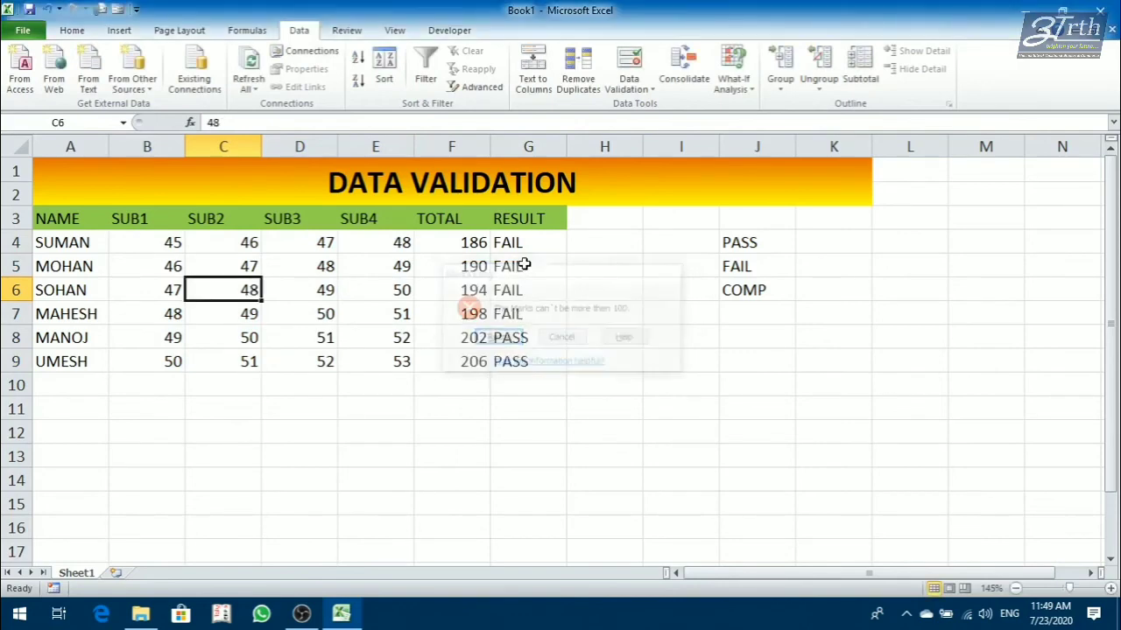
Test the marks limit by entering 103 in D6 and in C9, dismissing the alert each time.
click(317, 294)
text(103)
key(Return)
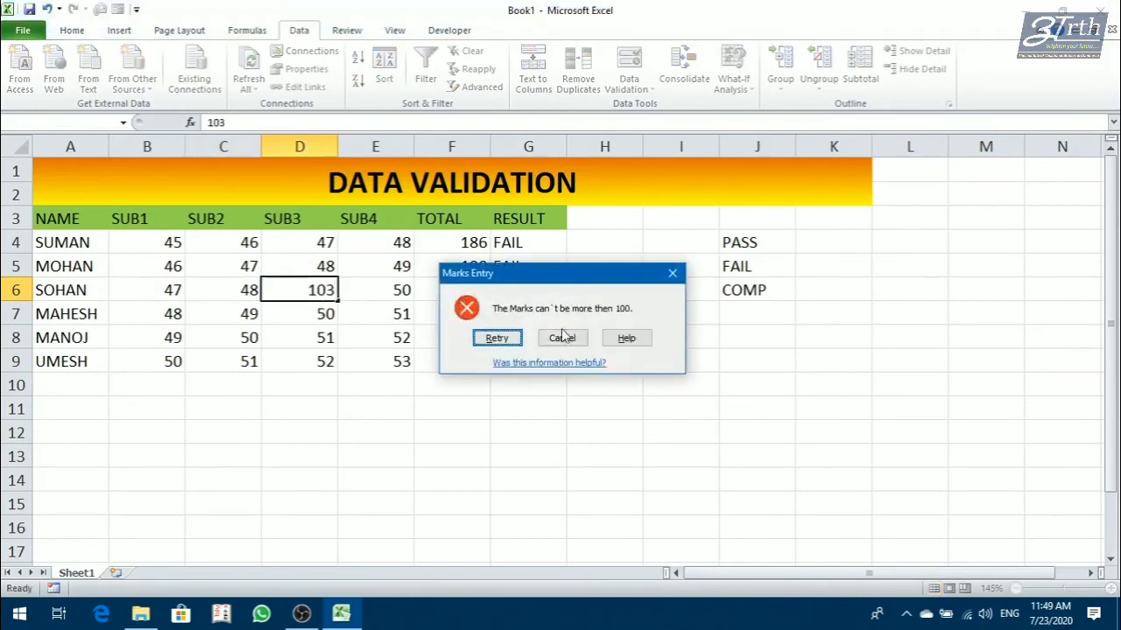
click(673, 273)
click(252, 359)
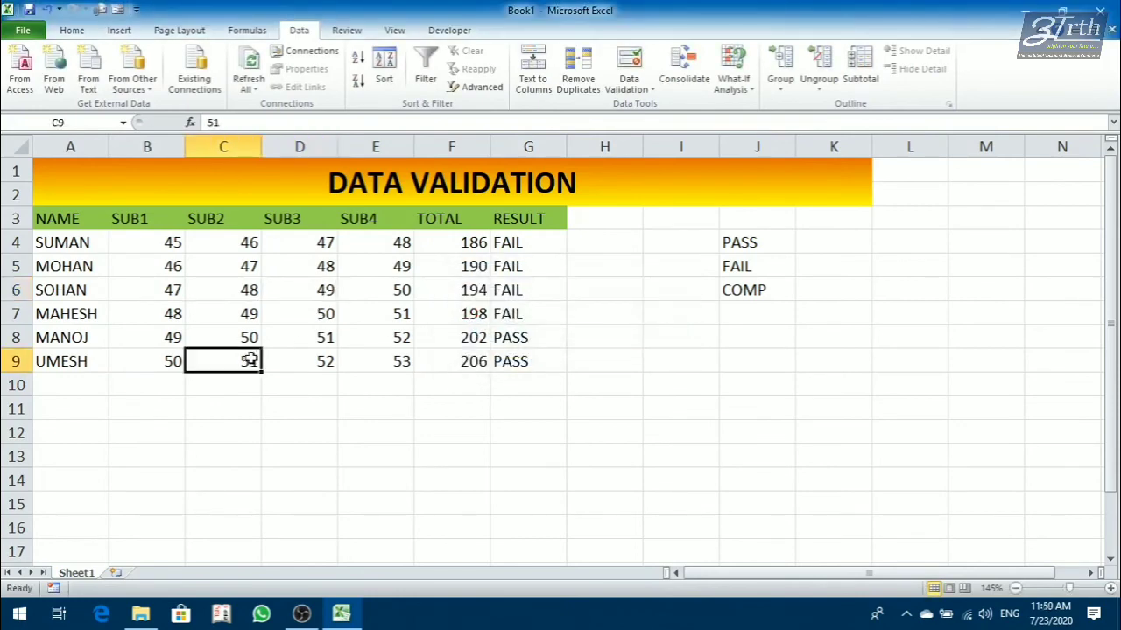
text(103)
key(Return)
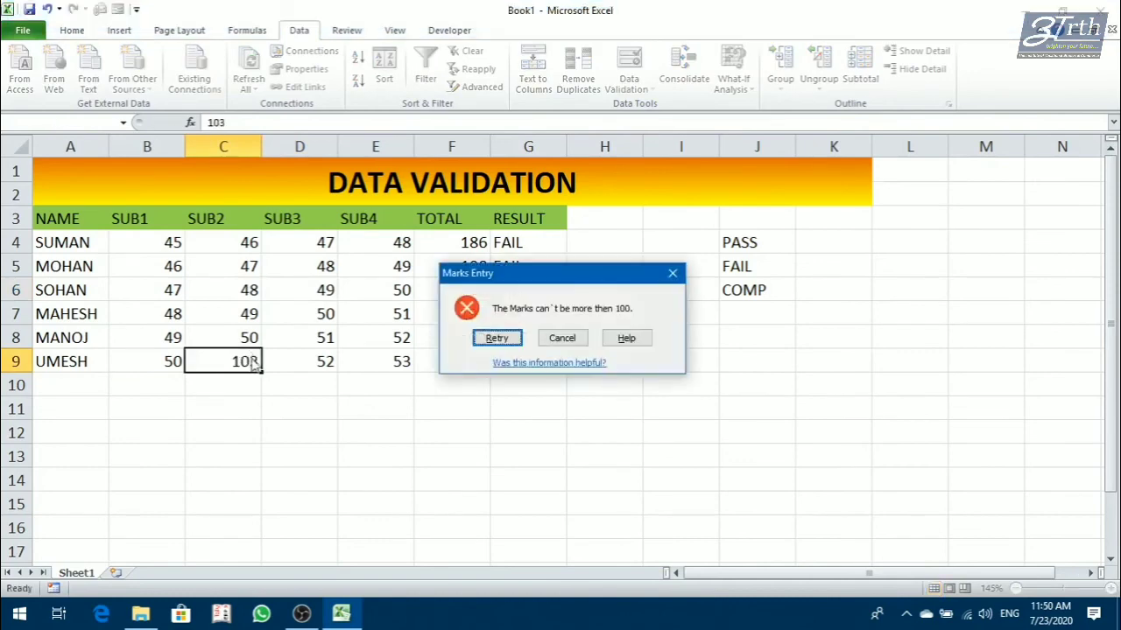
click(673, 273)
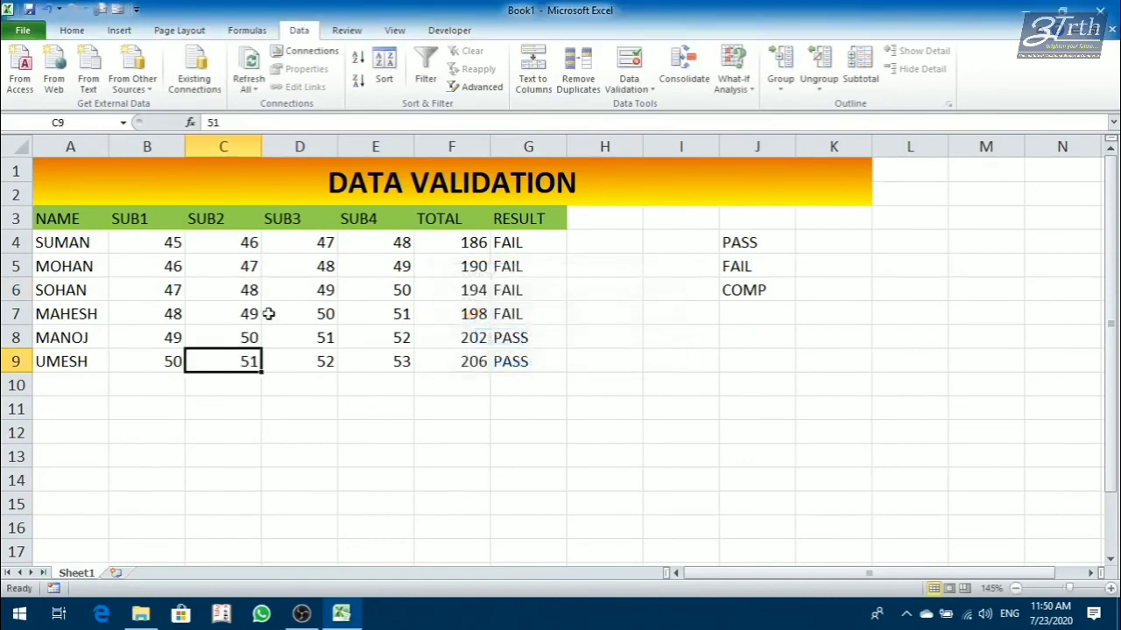
Review the error alert, input message and validation criteria set for C7, leaving them as they are.
click(247, 314)
click(632, 88)
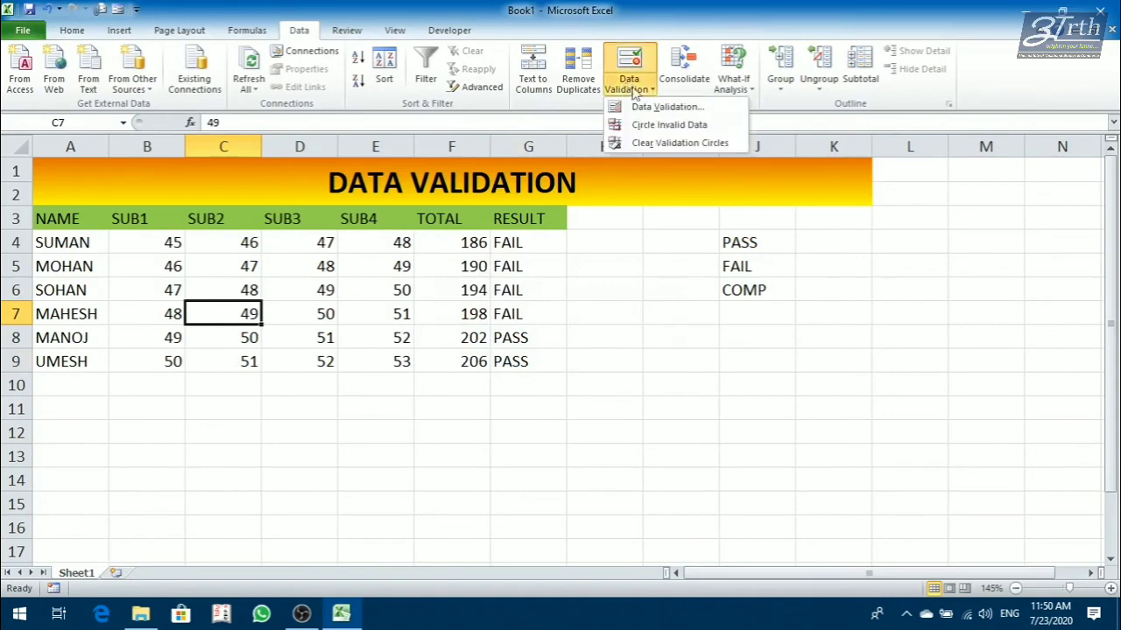
click(646, 108)
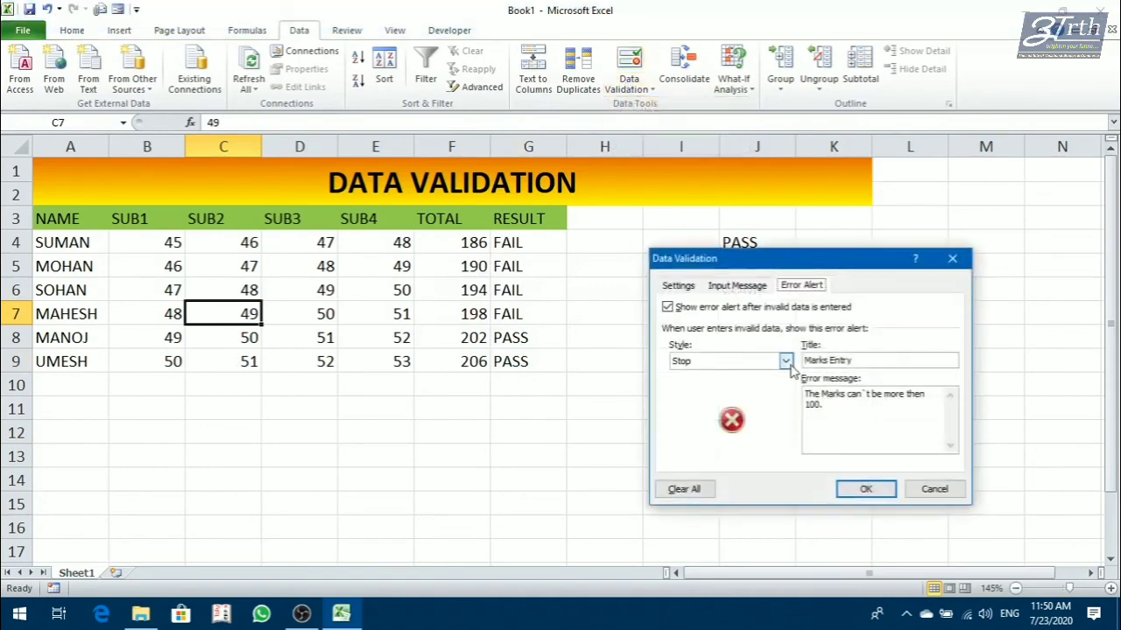
click(738, 286)
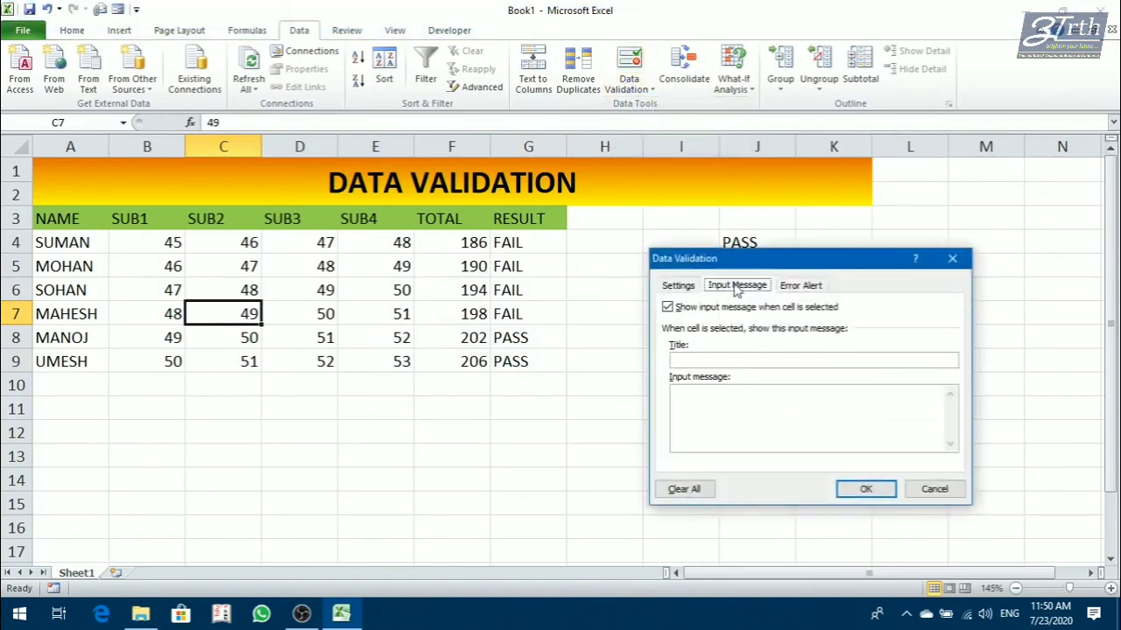
click(693, 290)
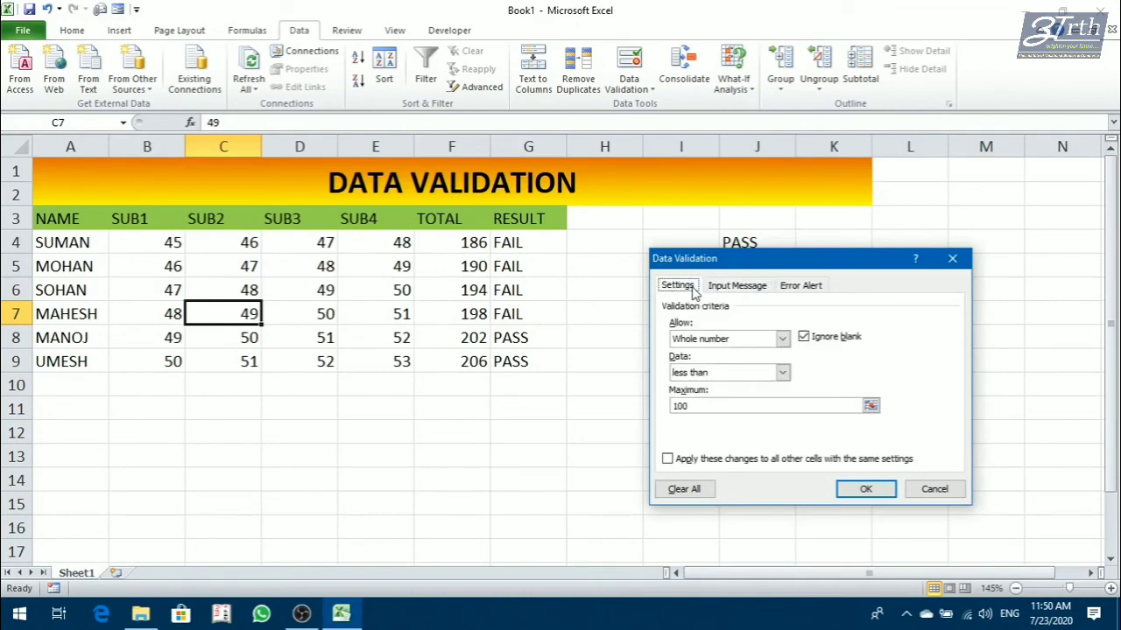
click(933, 488)
Clear all data validation from the marks, totals and results in B4:G9, so any value is allowed.
click(227, 400)
drag(165, 250, 511, 360)
click(622, 88)
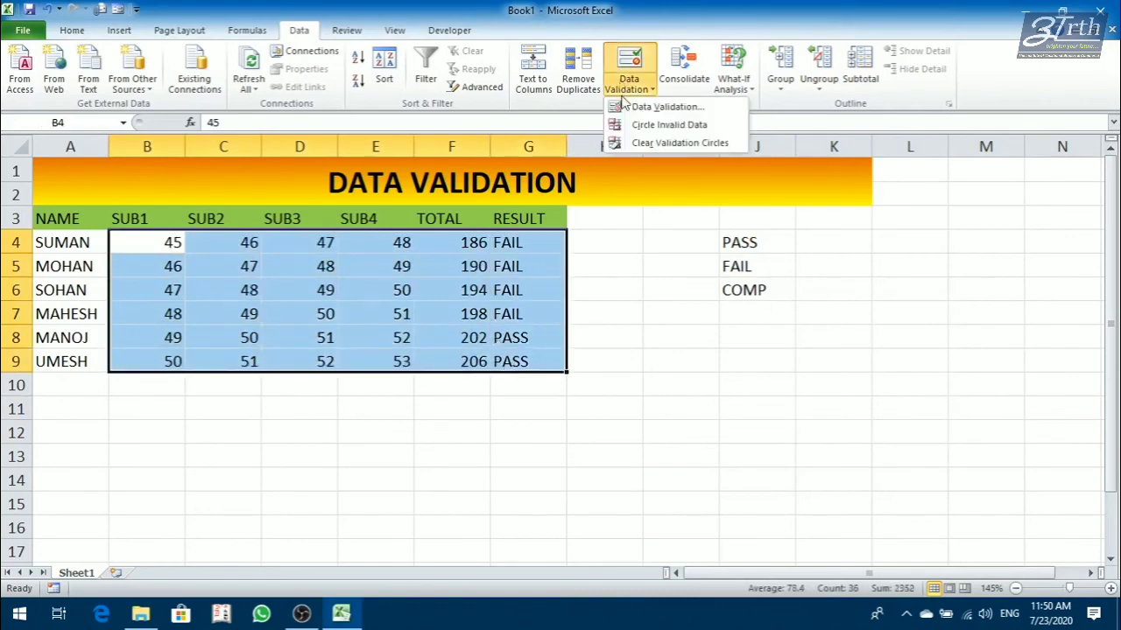
click(644, 106)
click(550, 342)
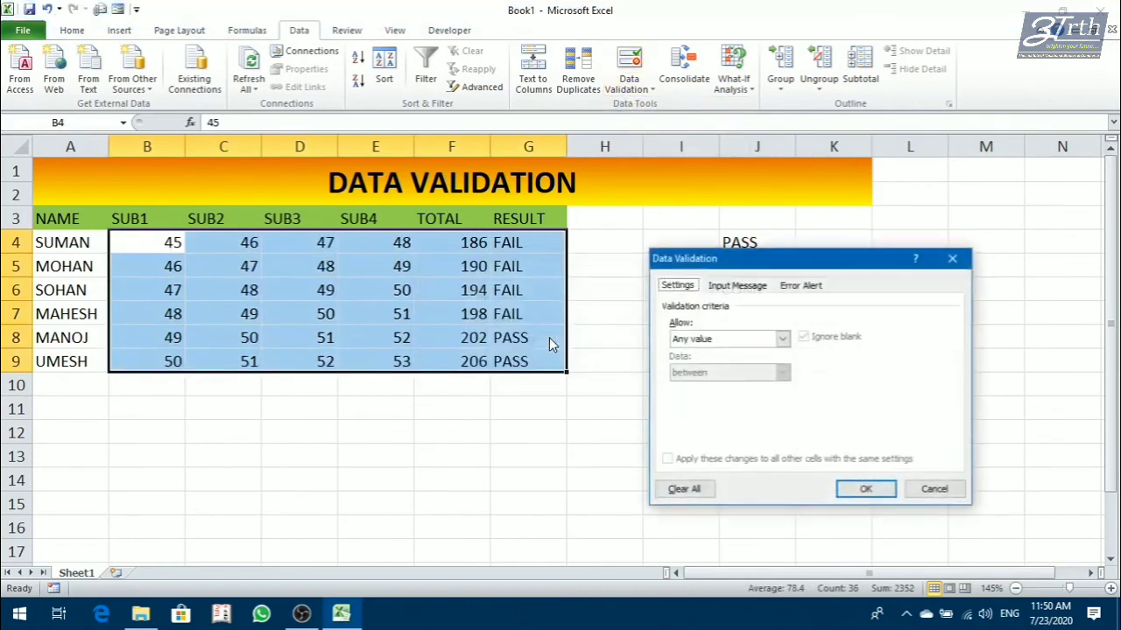
click(865, 490)
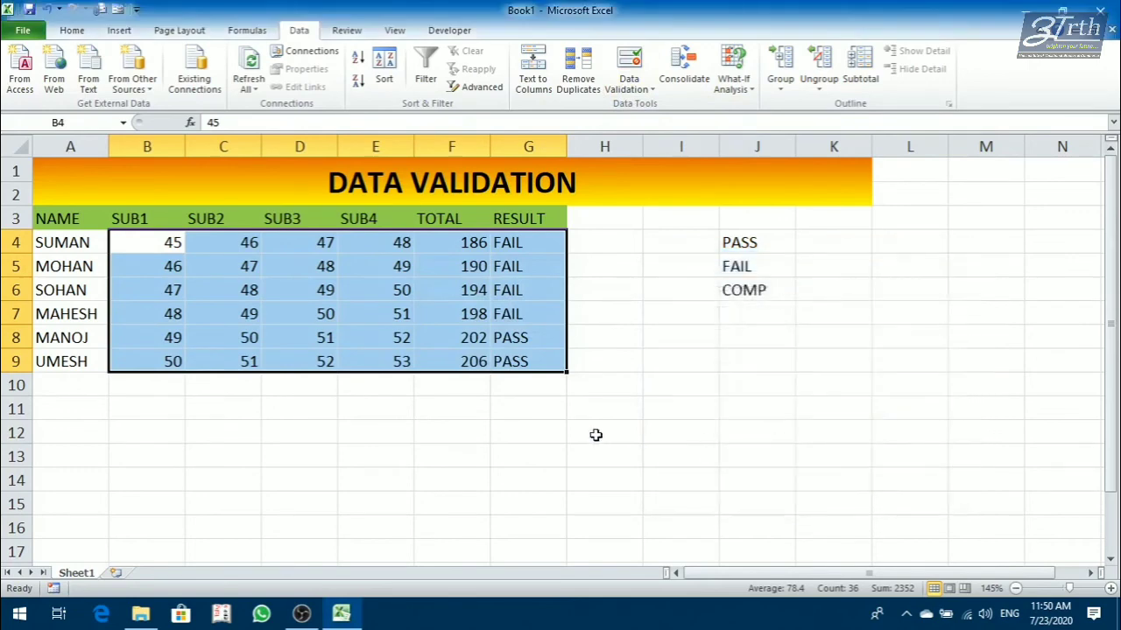
click(630, 86)
click(665, 107)
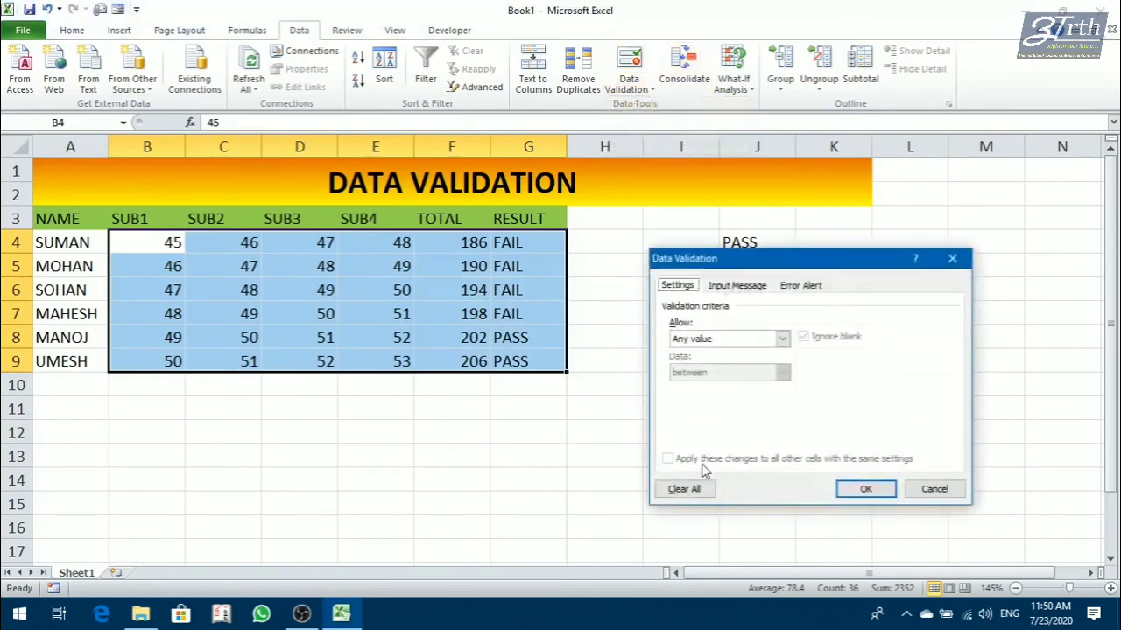
click(685, 490)
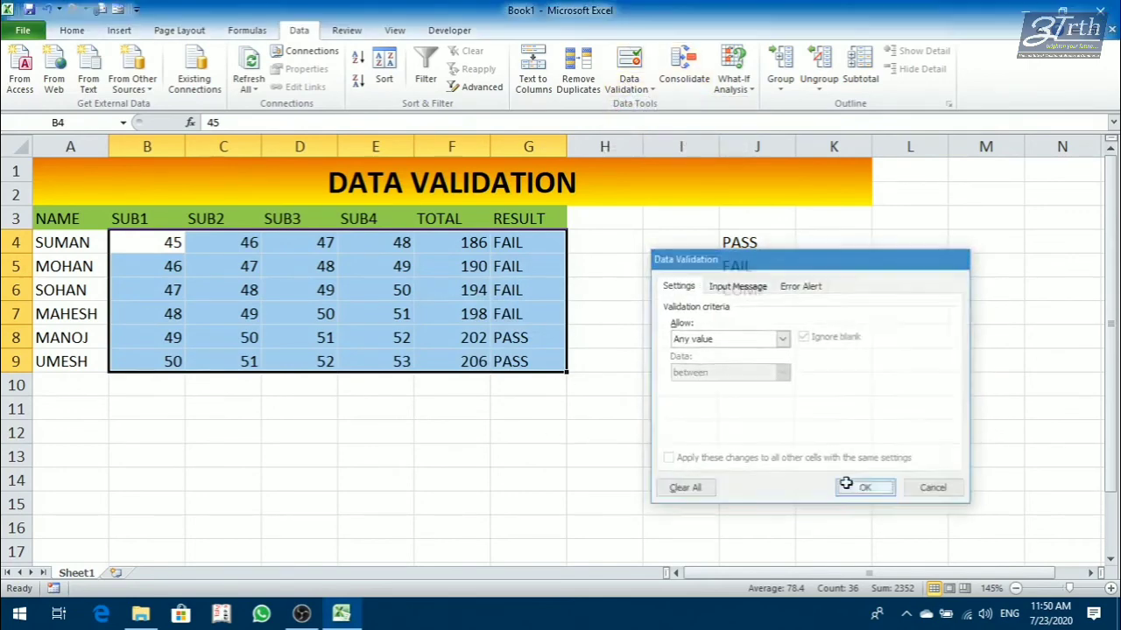
click(862, 490)
Examine the validation types that can be allowed for D7, and close the validation settings without applying one.
click(540, 425)
click(329, 315)
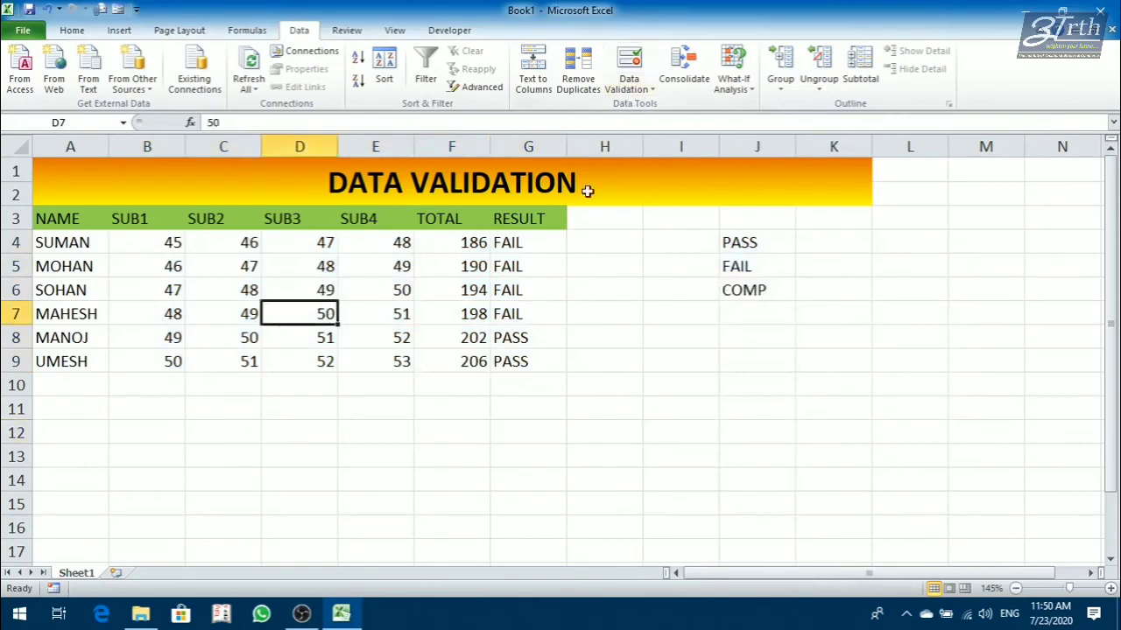
click(645, 88)
click(666, 107)
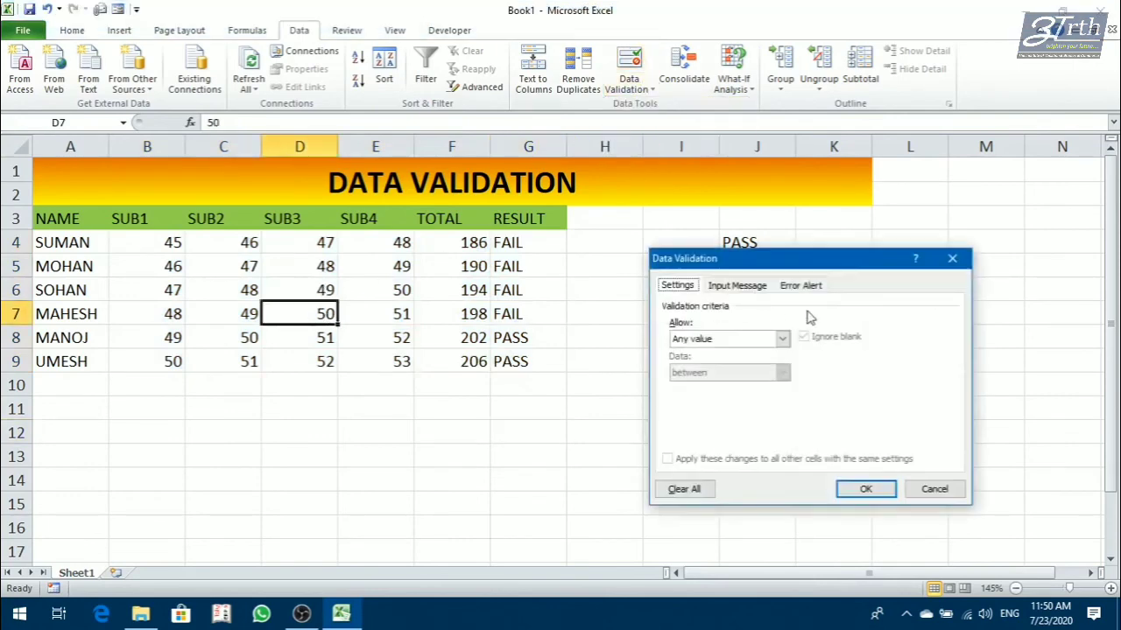
click(712, 341)
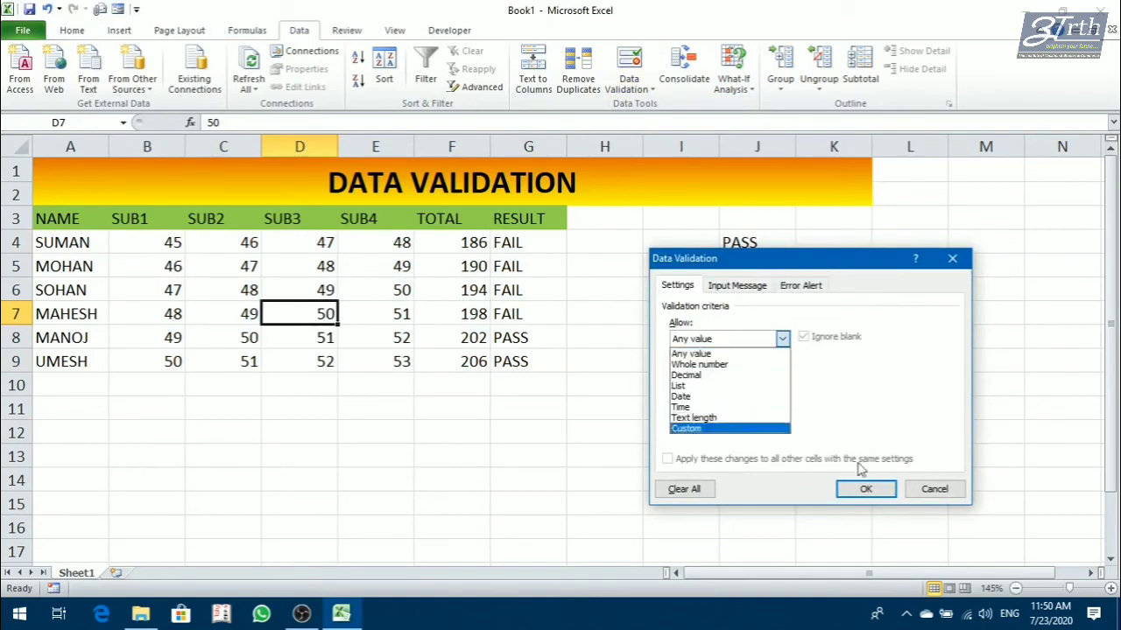
click(935, 489)
click(935, 489)
drag(604, 480, 618, 458)
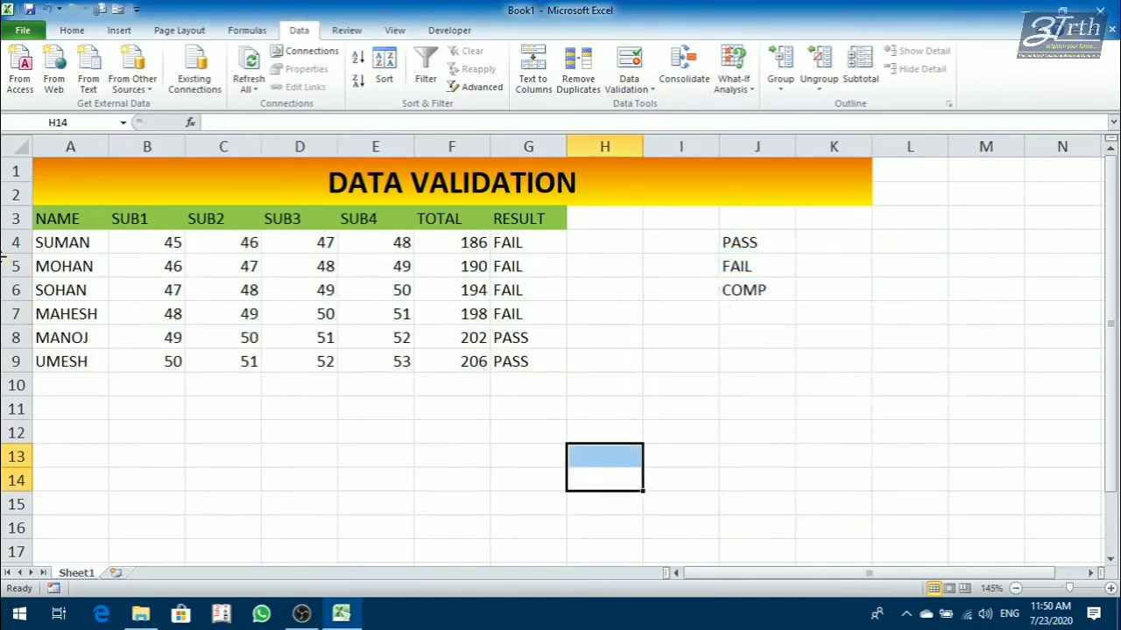
Restrict the names in A4:A9 to a text length less than 6 with data validation.
drag(81, 241, 82, 359)
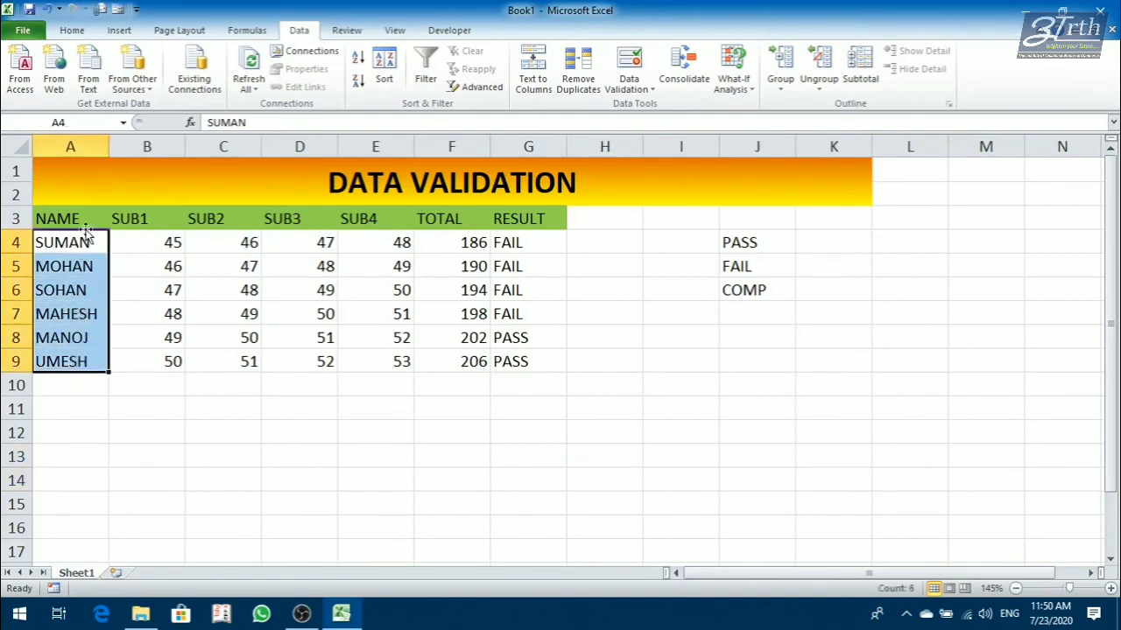
click(643, 90)
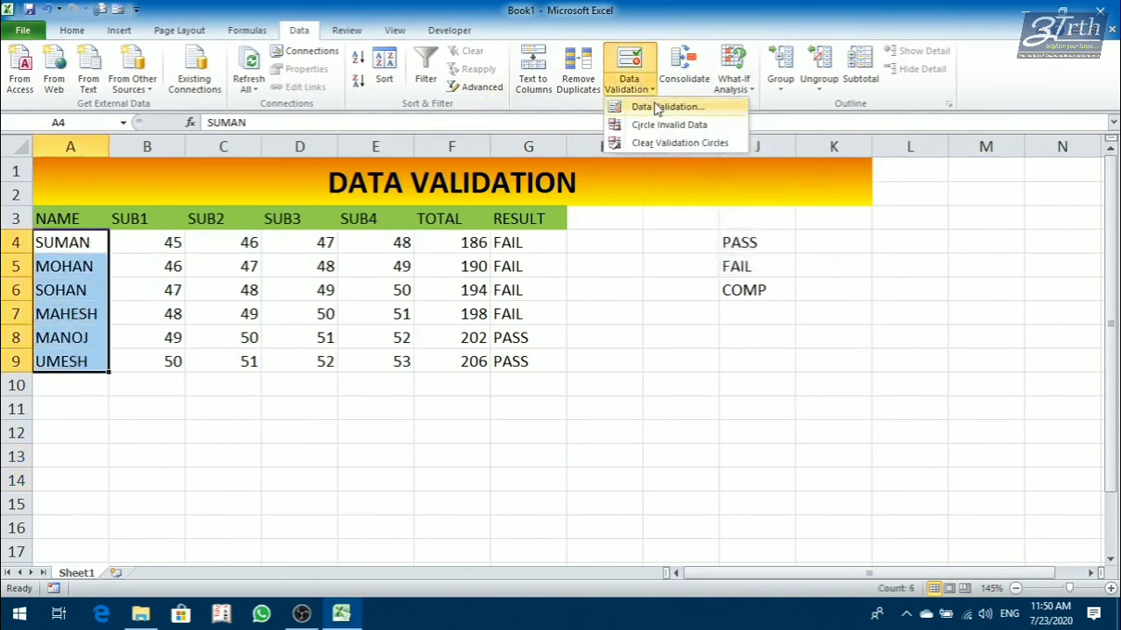
click(658, 107)
click(782, 339)
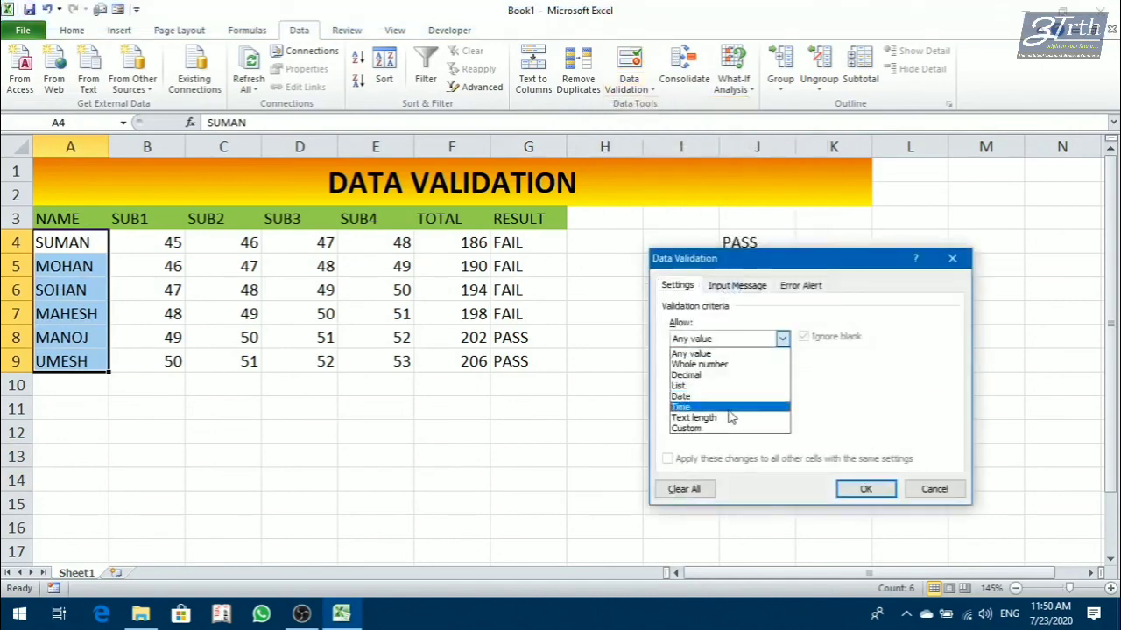
click(731, 419)
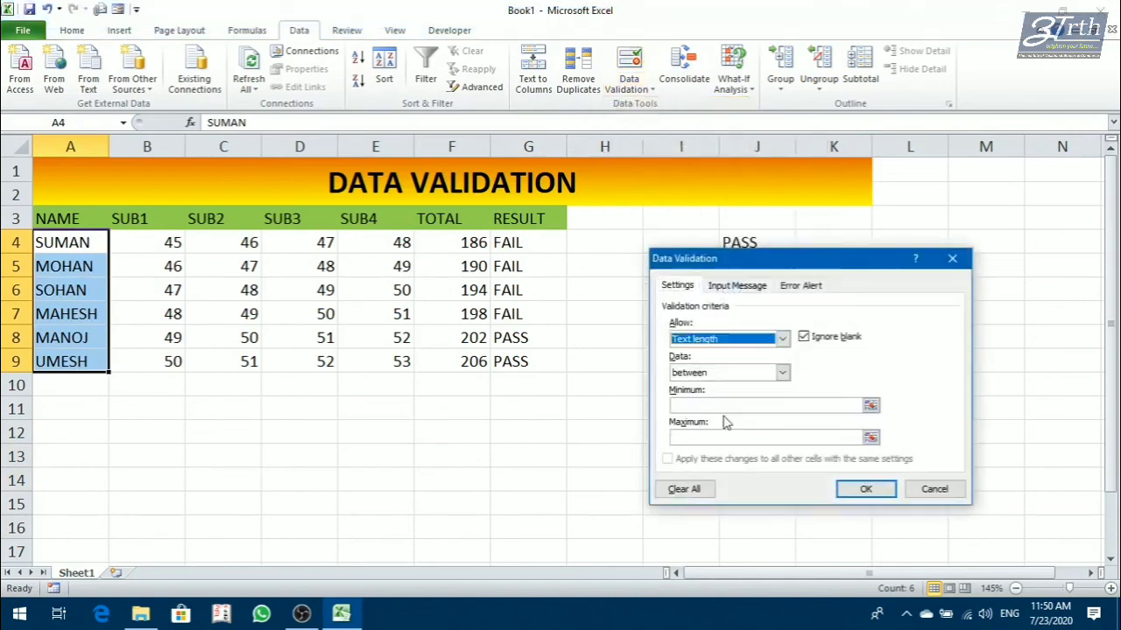
click(725, 374)
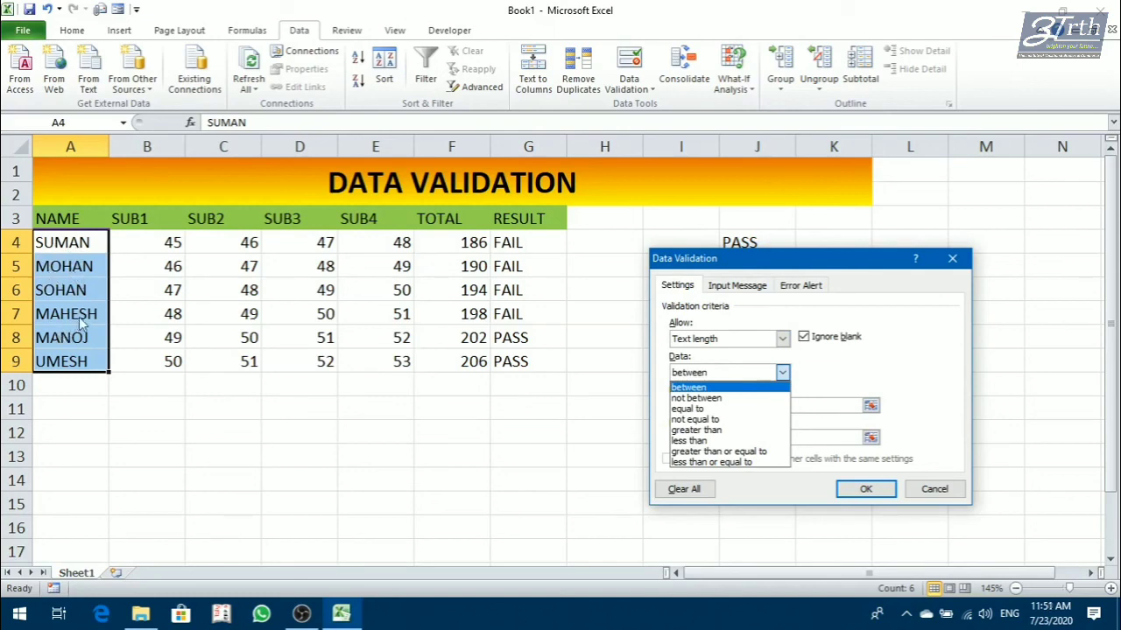
click(697, 443)
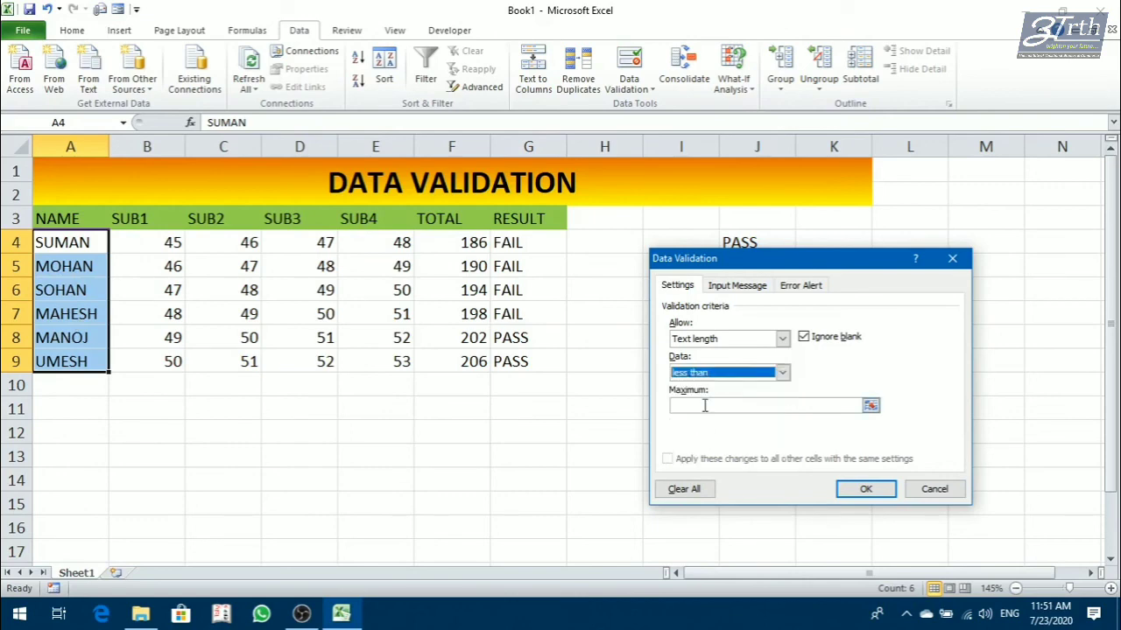
click(703, 406)
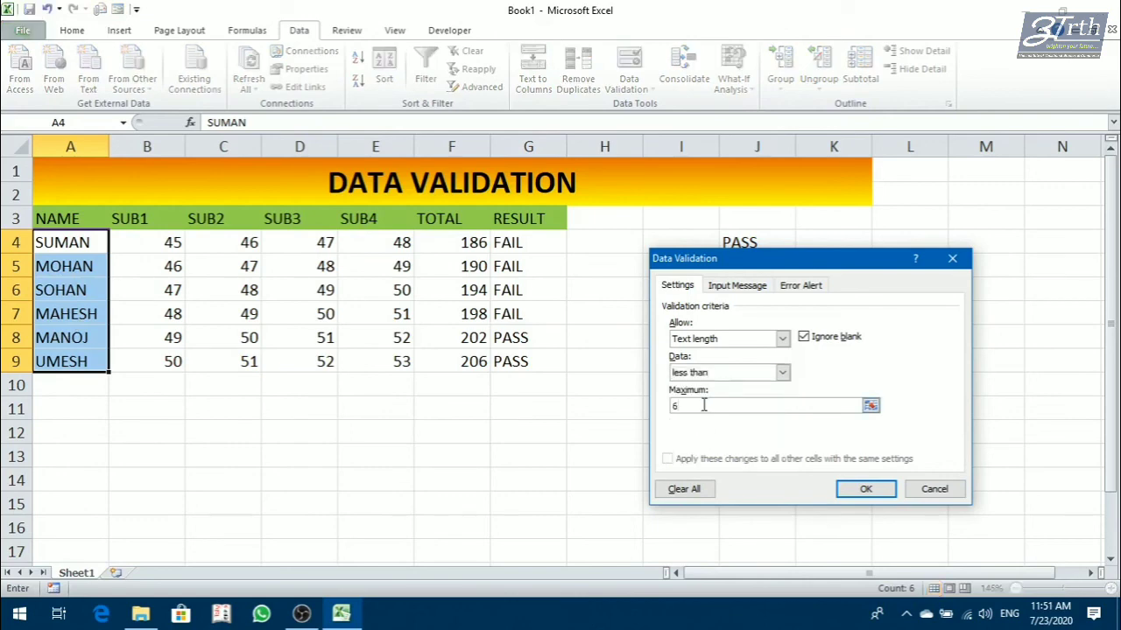
text(6)
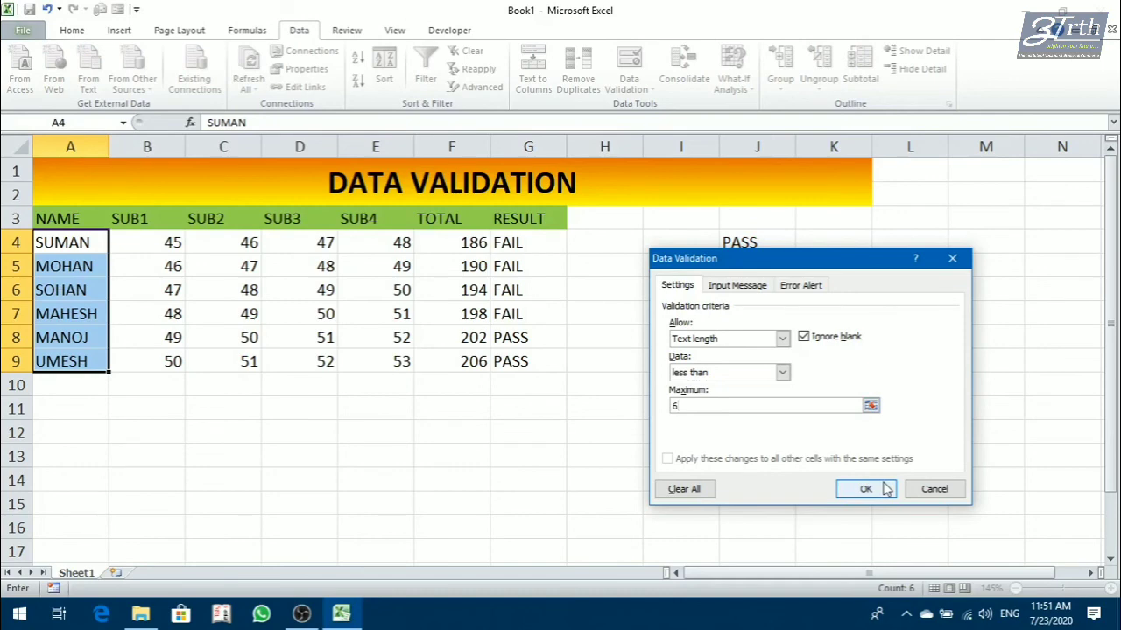
click(886, 488)
Test the text length limit by replacing the names in A4 and A5 with a five-letter and a four-letter name.
click(62, 405)
click(74, 317)
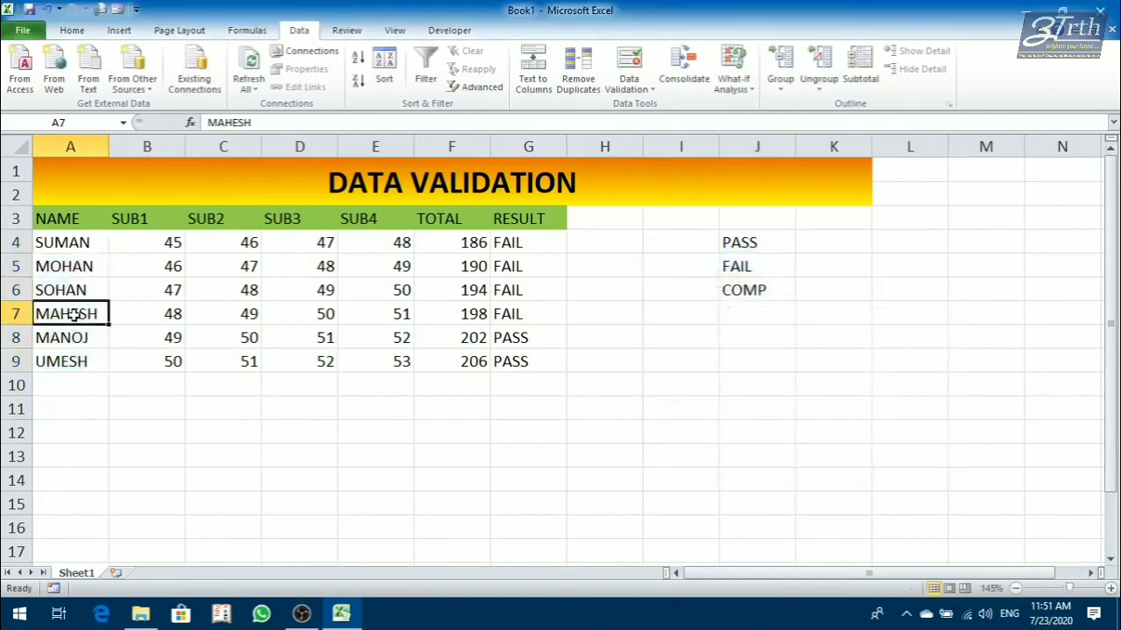
key(Up)
key(Up)
key(Up)
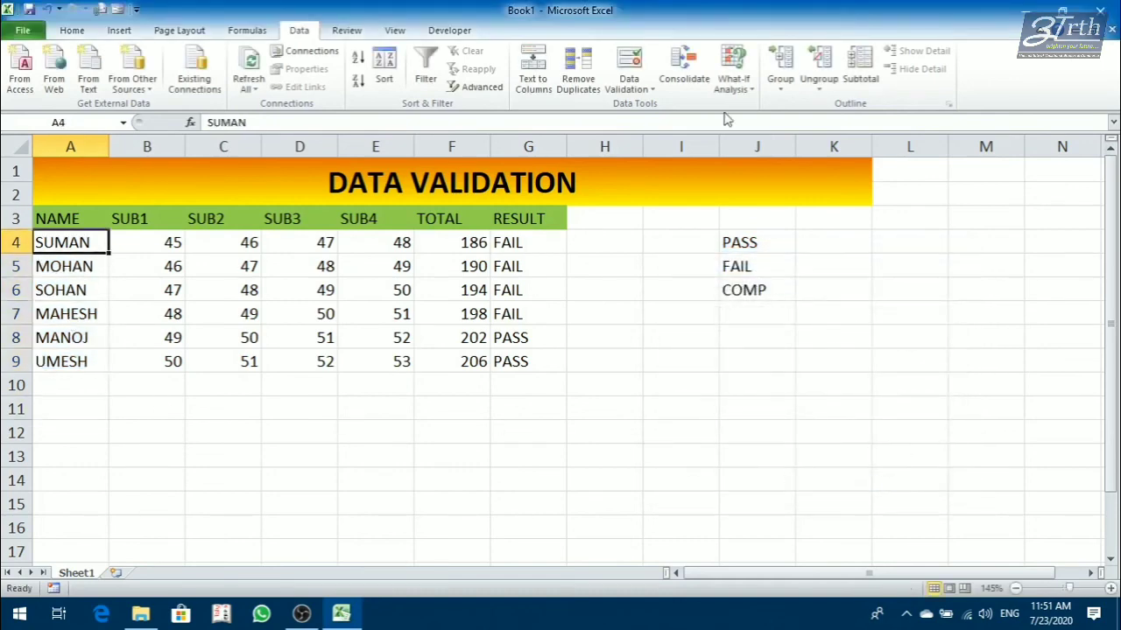
text(seema)
key(Return)
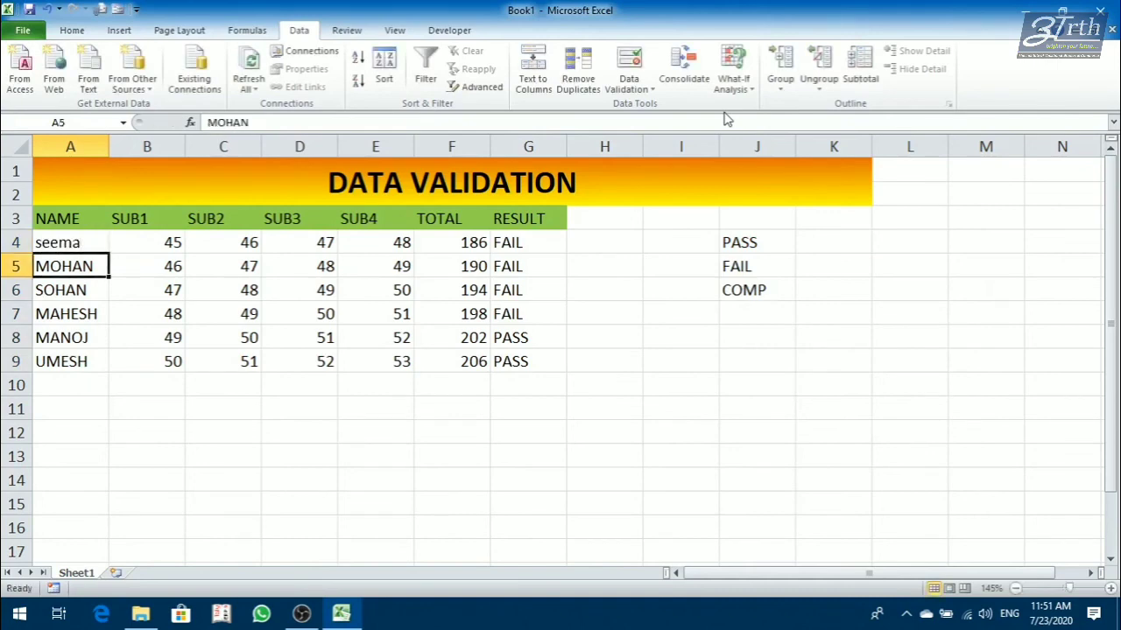
text(asha)
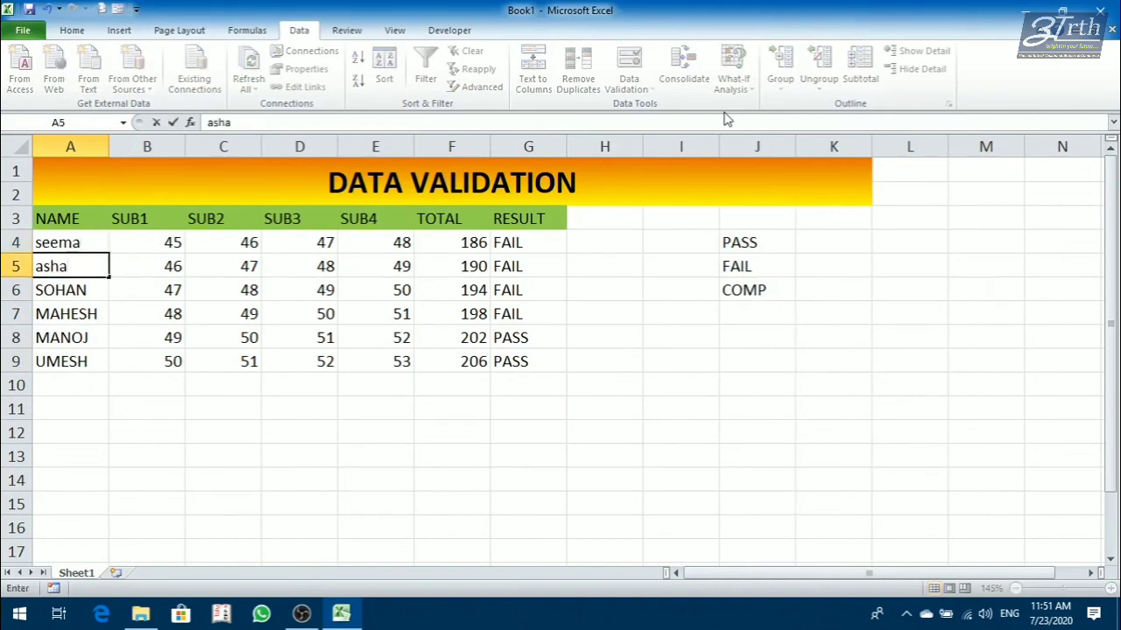
key(Return)
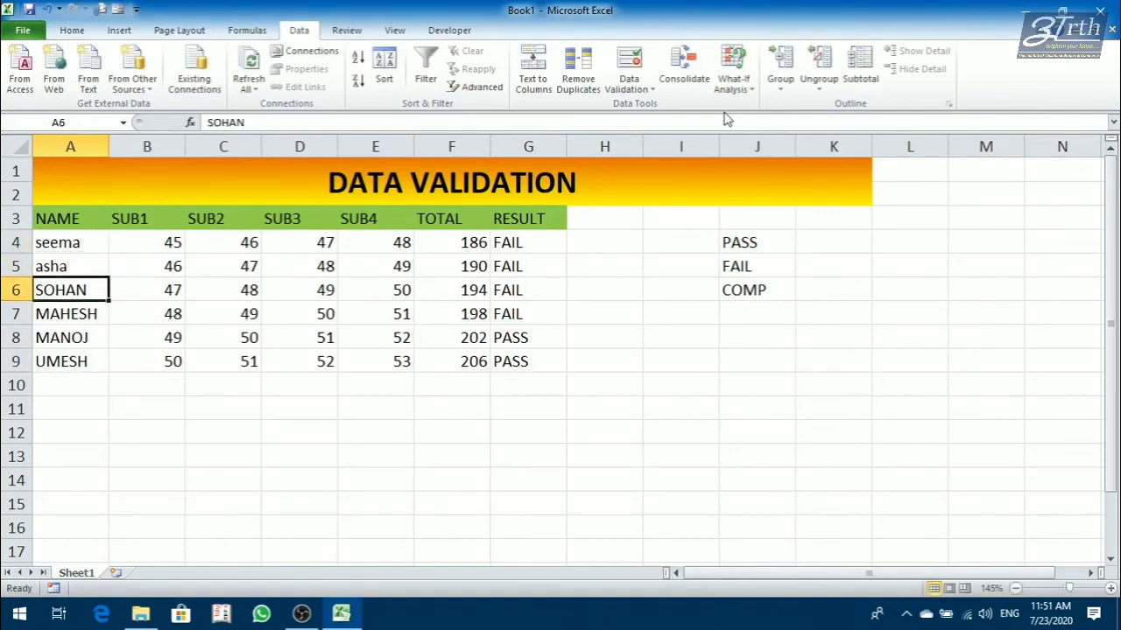
Try to enter a seven-letter name in A6, retry it at the error alert, and cancel the entry.
text(brijesh)
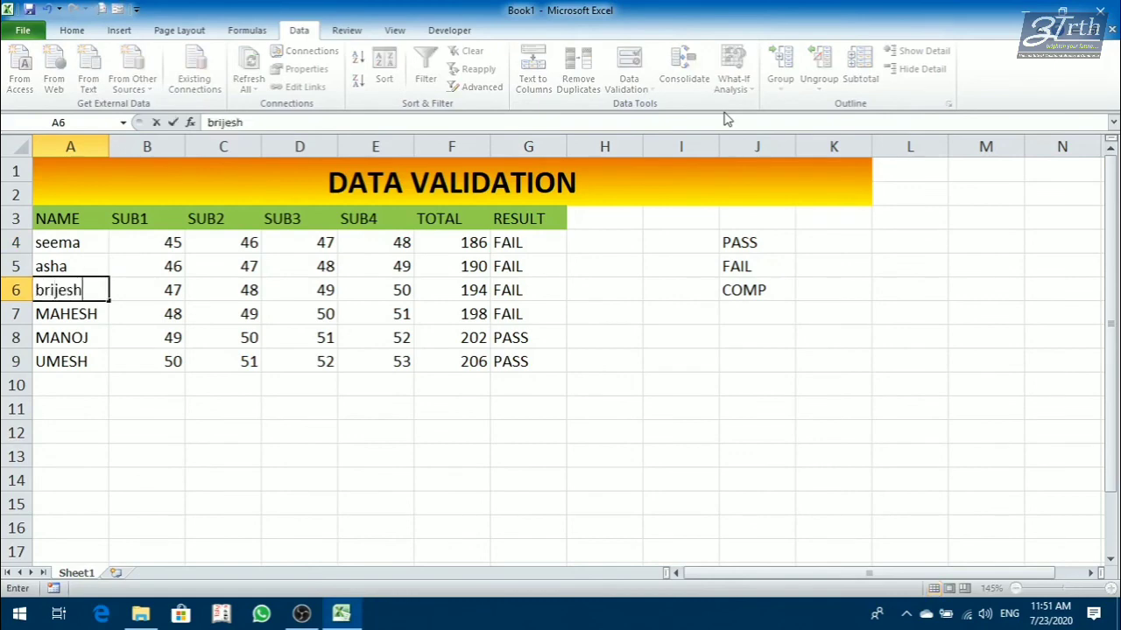
key(Return)
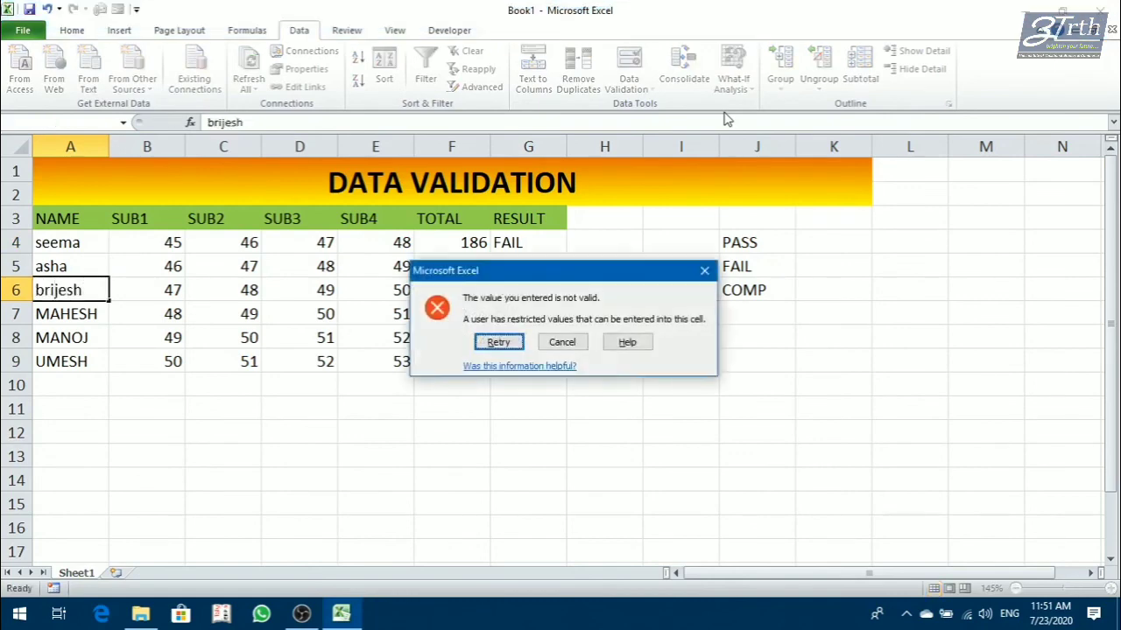
key(Return)
key(Return)
key(Return)
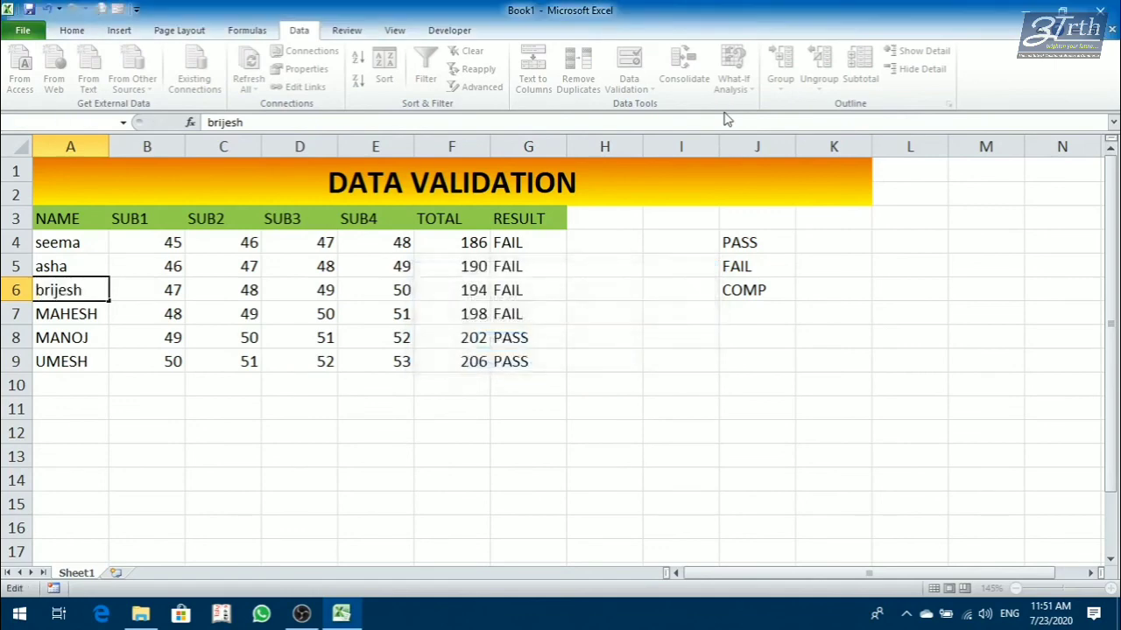
key(Return)
key(Return)
key(Return)
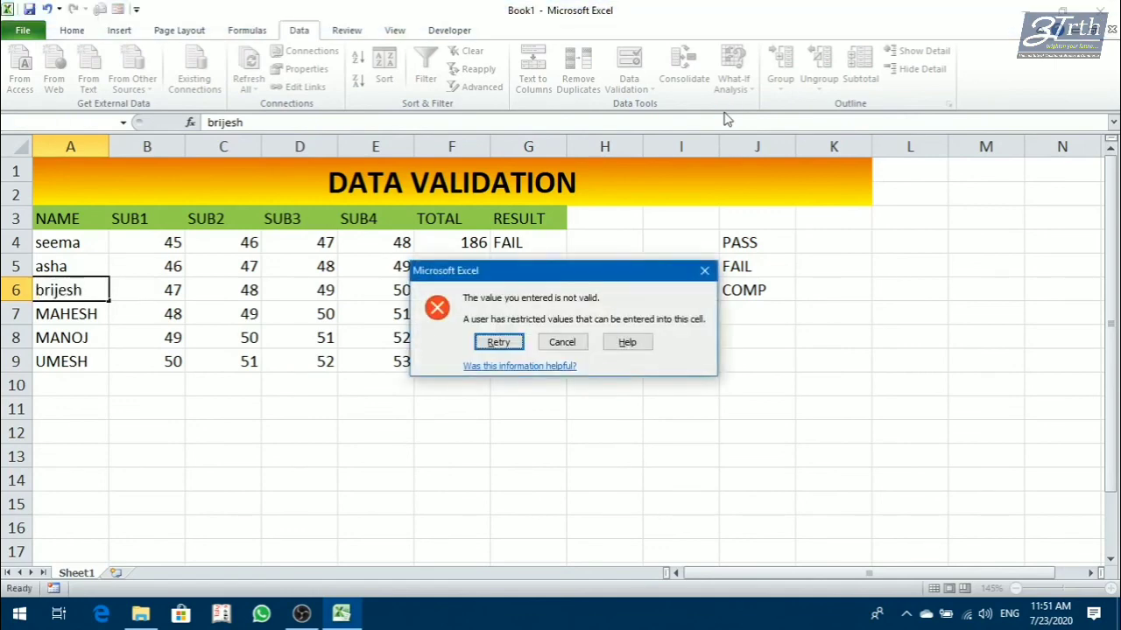
key(Escape)
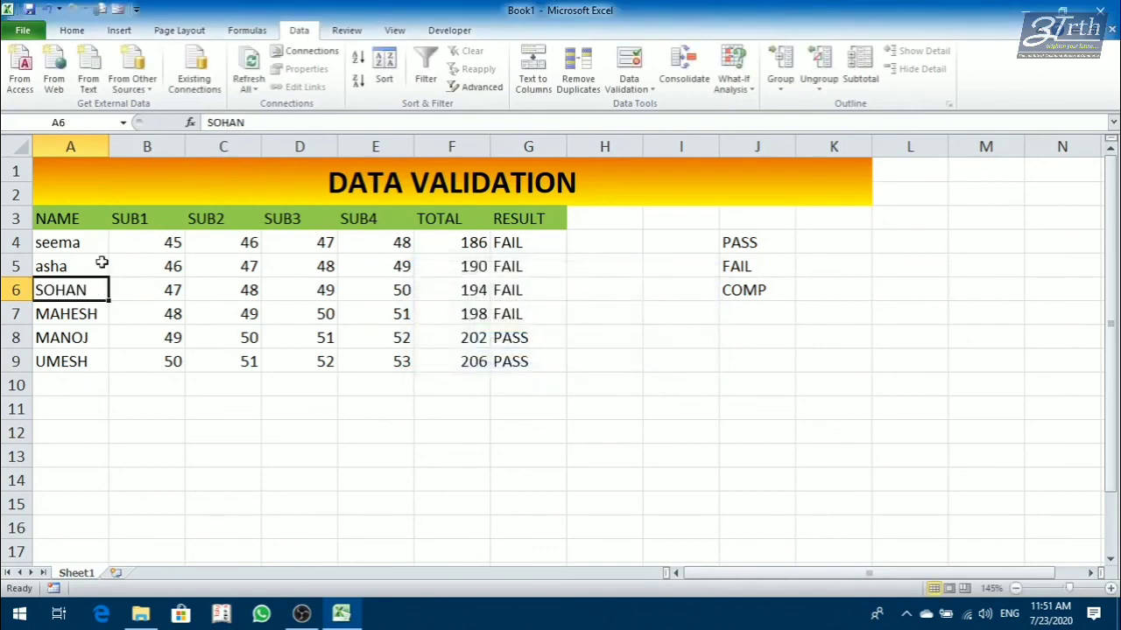
Review the text length validation criteria applied to A4:A9, and close the settings without changing them.
drag(88, 242, 77, 357)
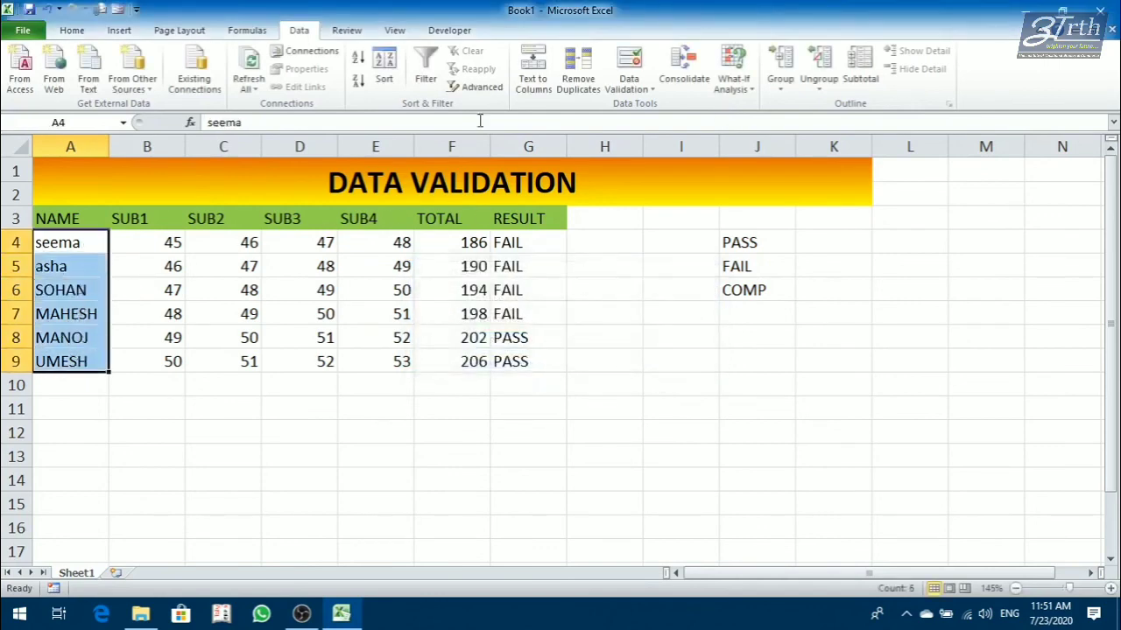
click(641, 91)
click(648, 107)
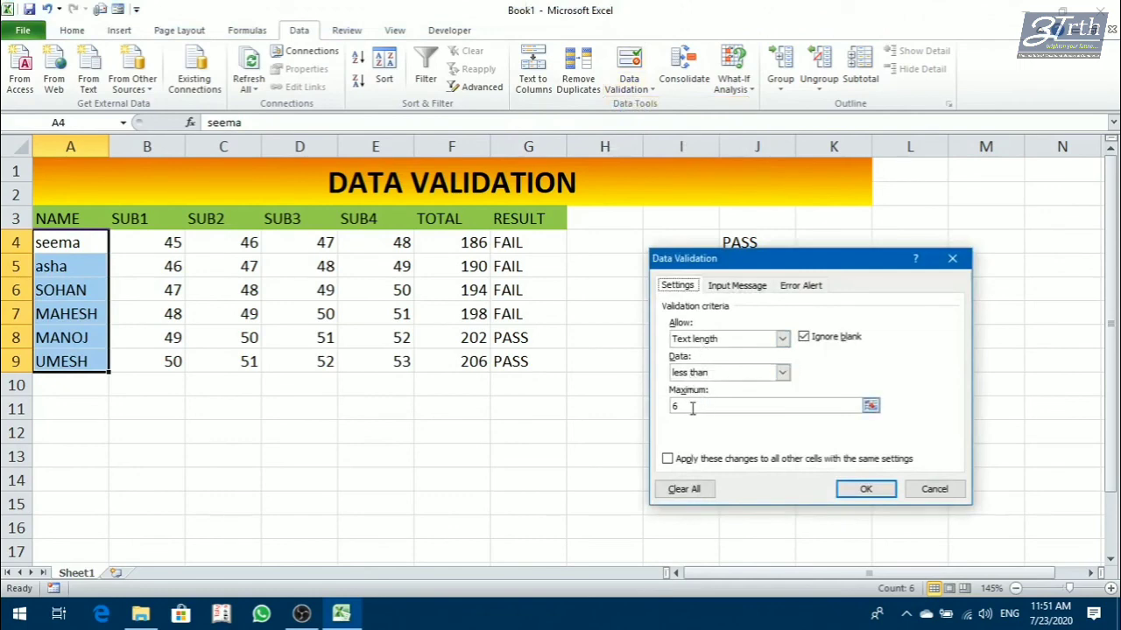
click(935, 490)
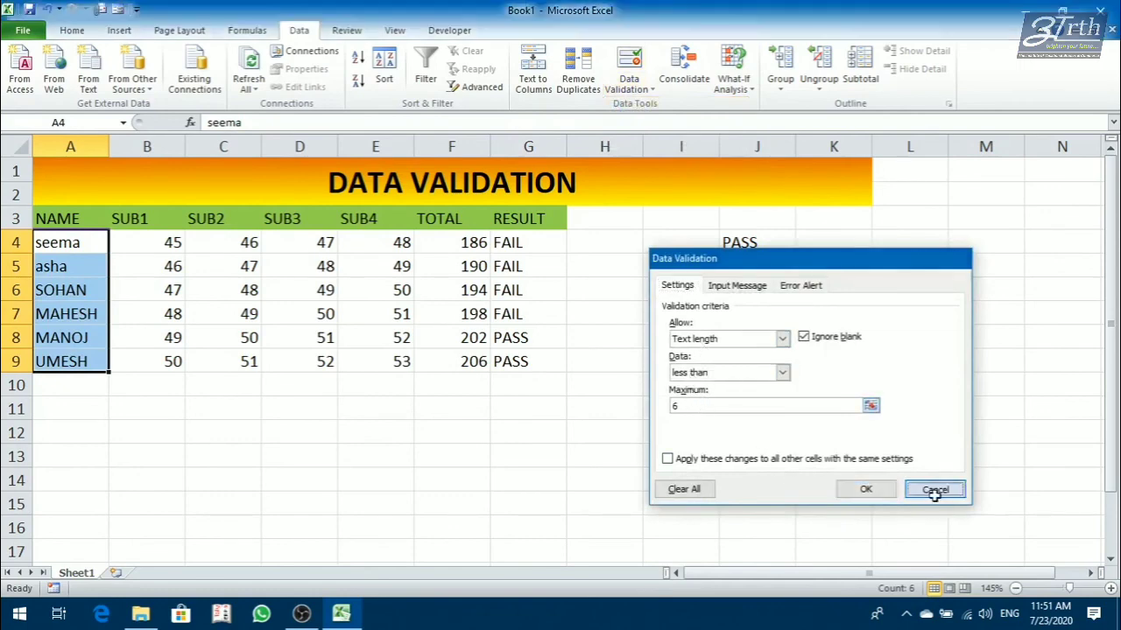
click(367, 337)
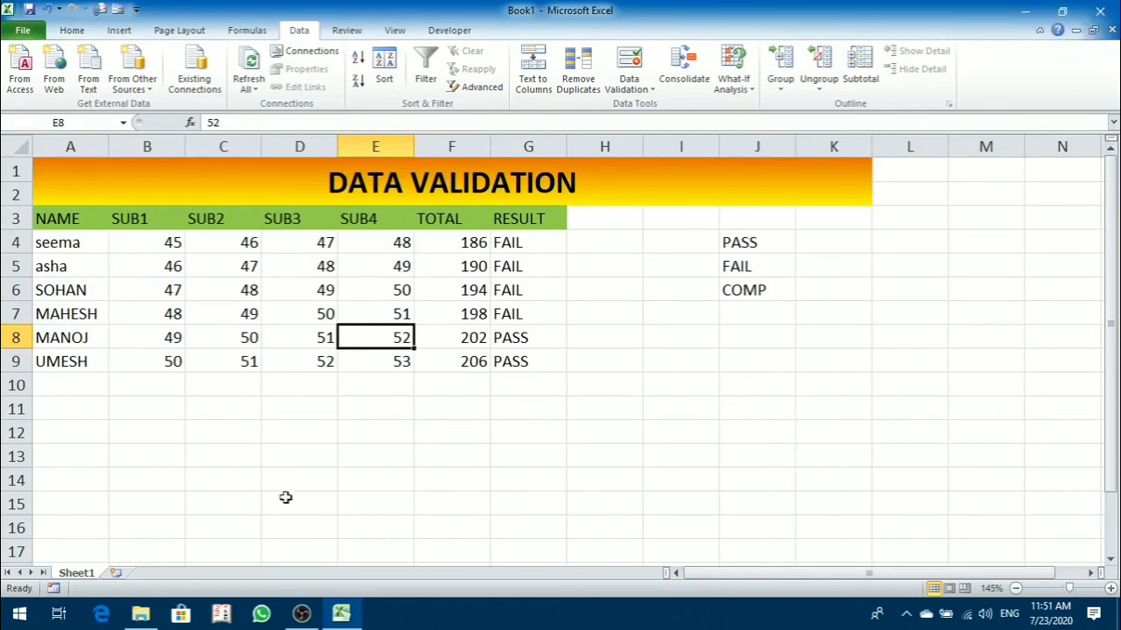
mouse_move(301, 614)
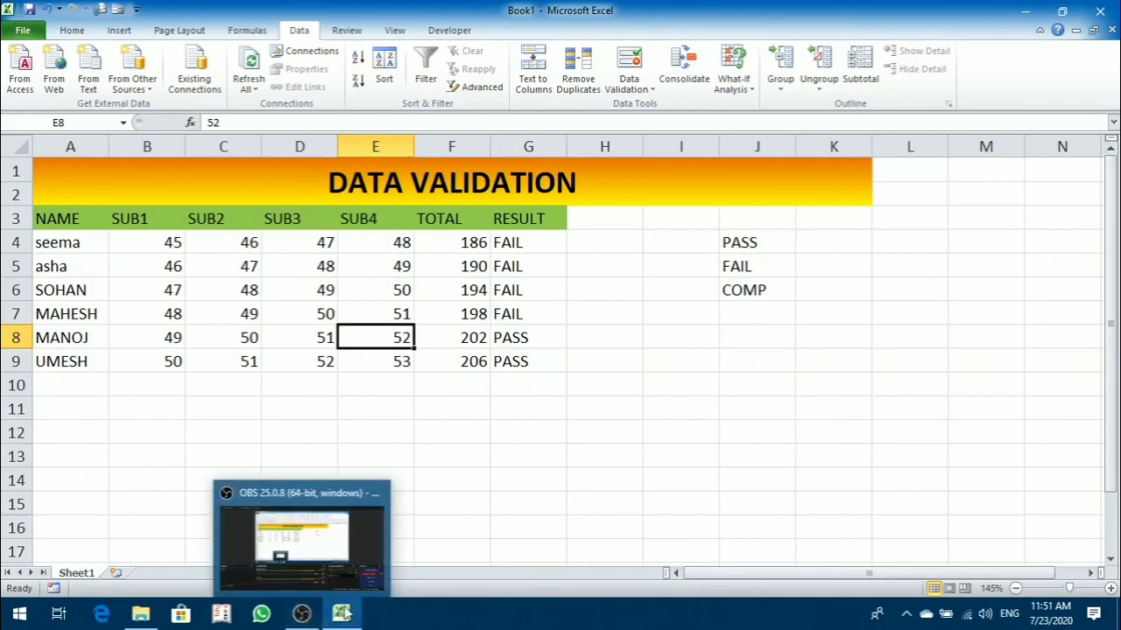
click(342, 579)
click(1078, 482)
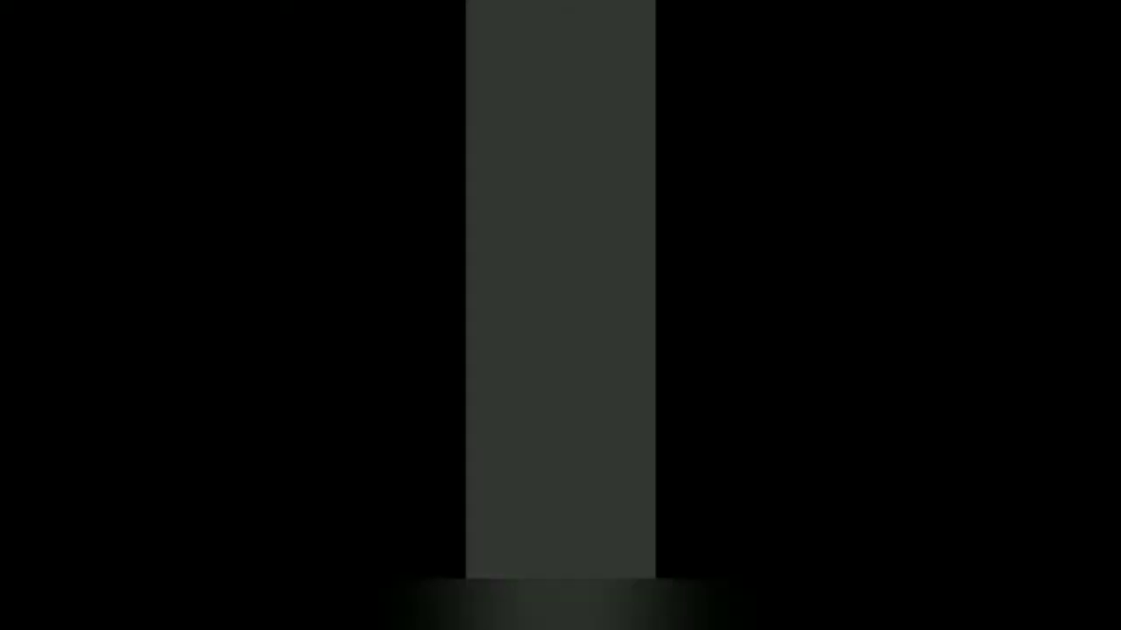